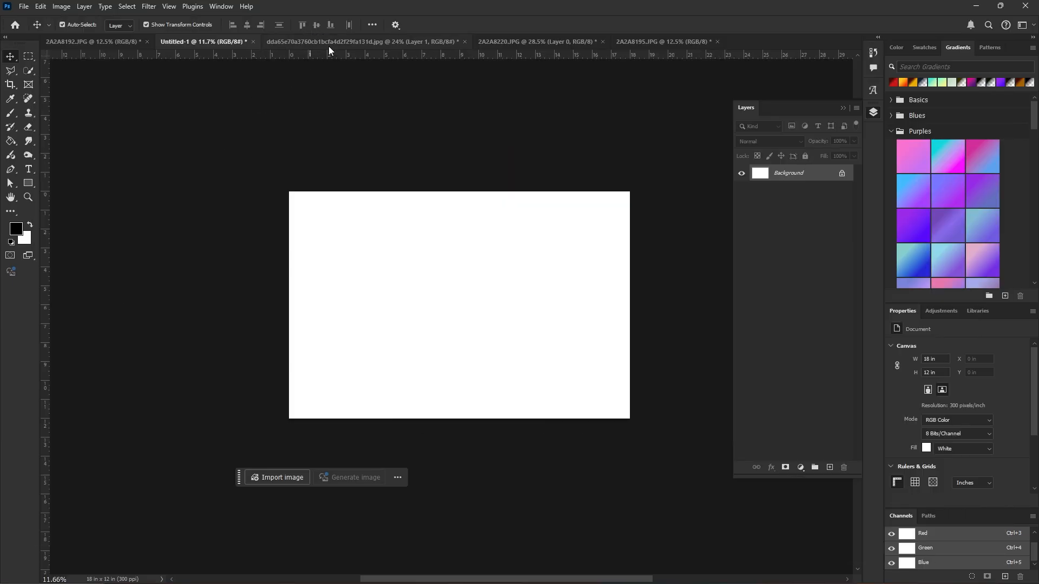
Look over the open documents: the blank page, the ornate frame shape, the couple cutout up close, and the remaining couple photo.
click(329, 46)
click(535, 43)
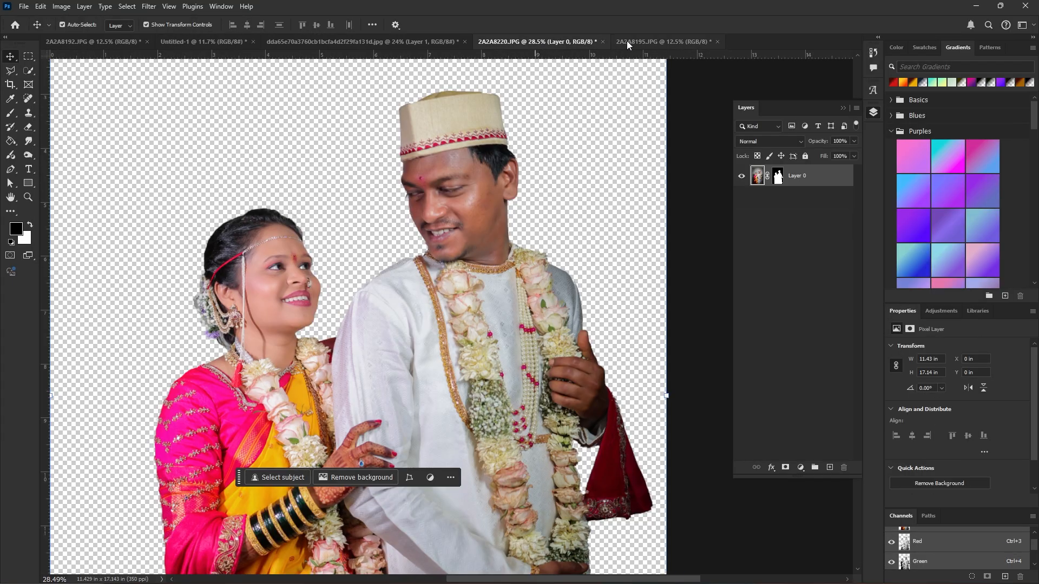
scroll(370, 118, down, 4)
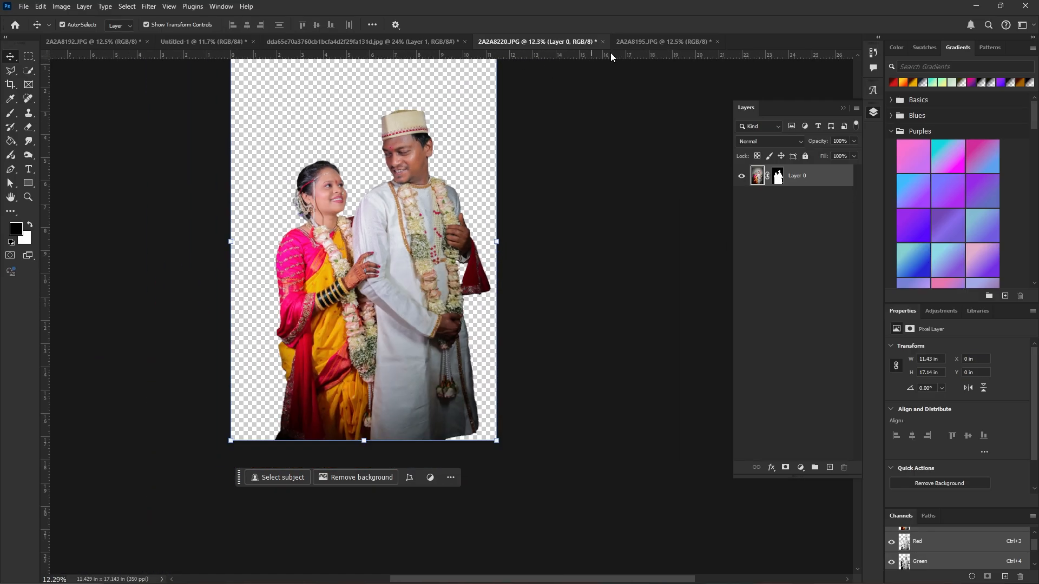
scroll(646, 132, up, 4)
scroll(638, 135, down, 4)
drag(595, 119, 598, 197)
scroll(303, 336, up, 5)
scroll(409, 326, up, 5)
scroll(409, 325, down, 5)
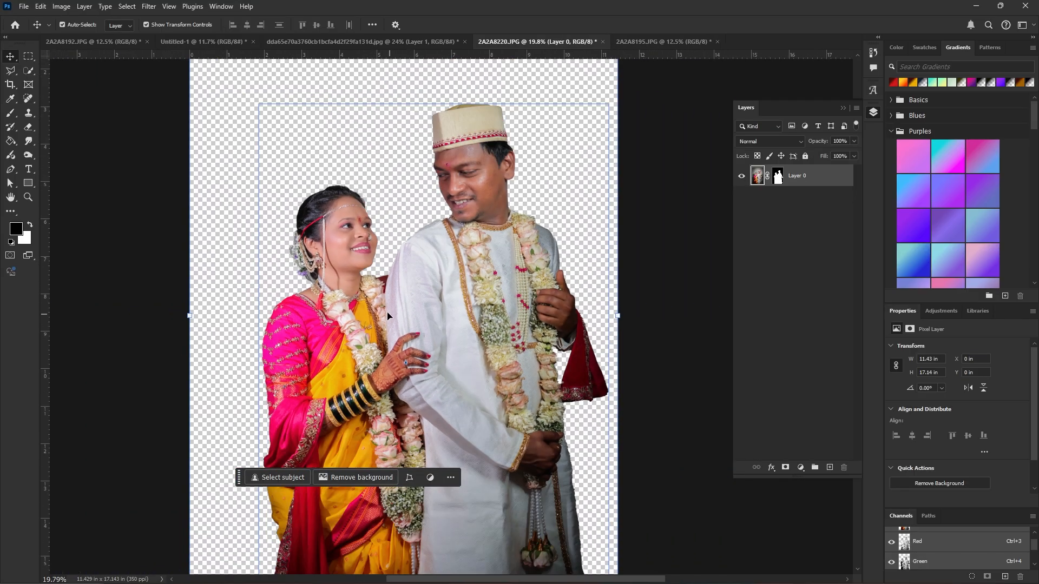
scroll(387, 316, up, 10)
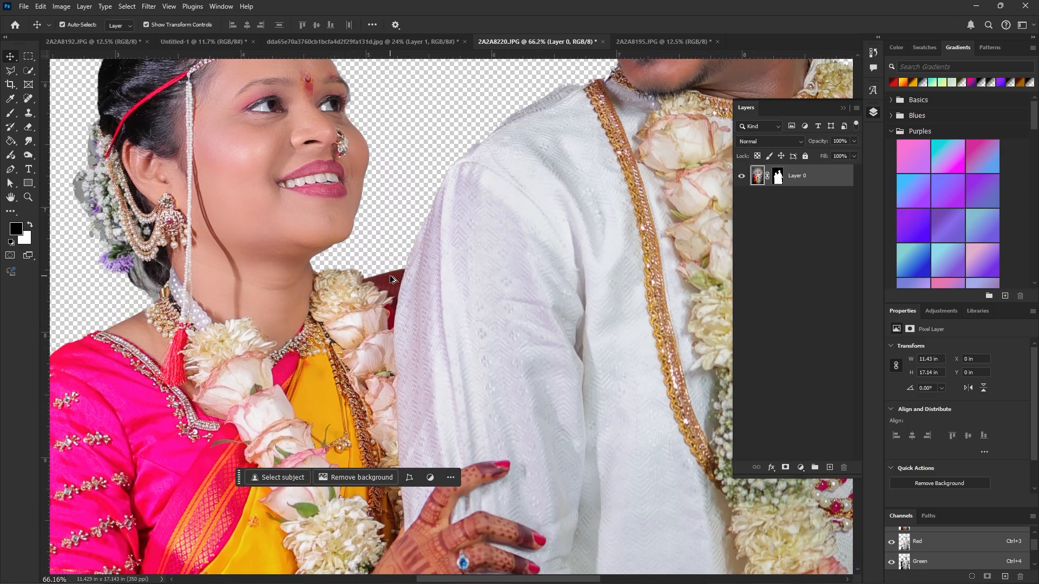
scroll(392, 278, down, 10)
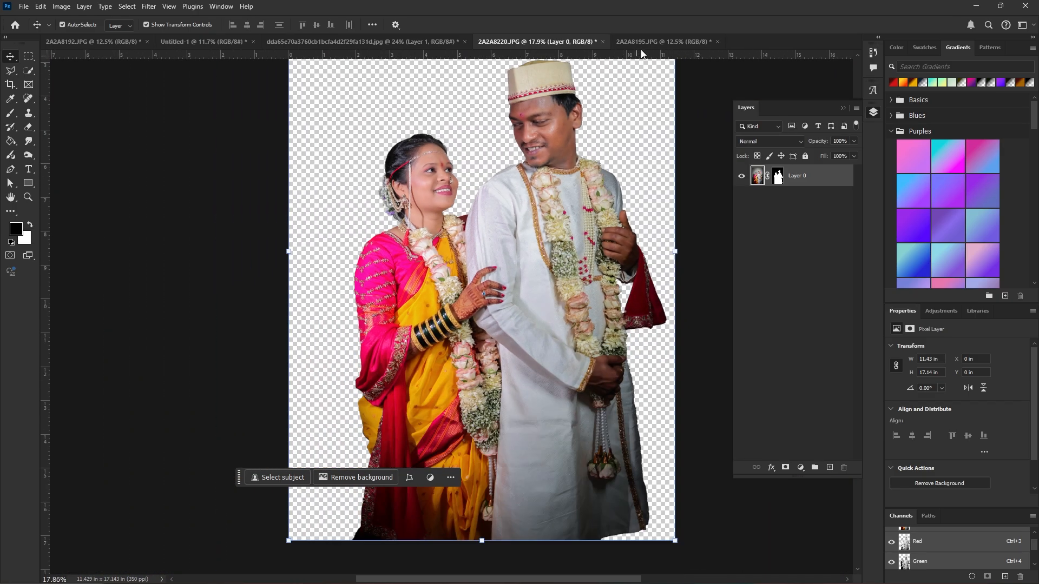
click(630, 47)
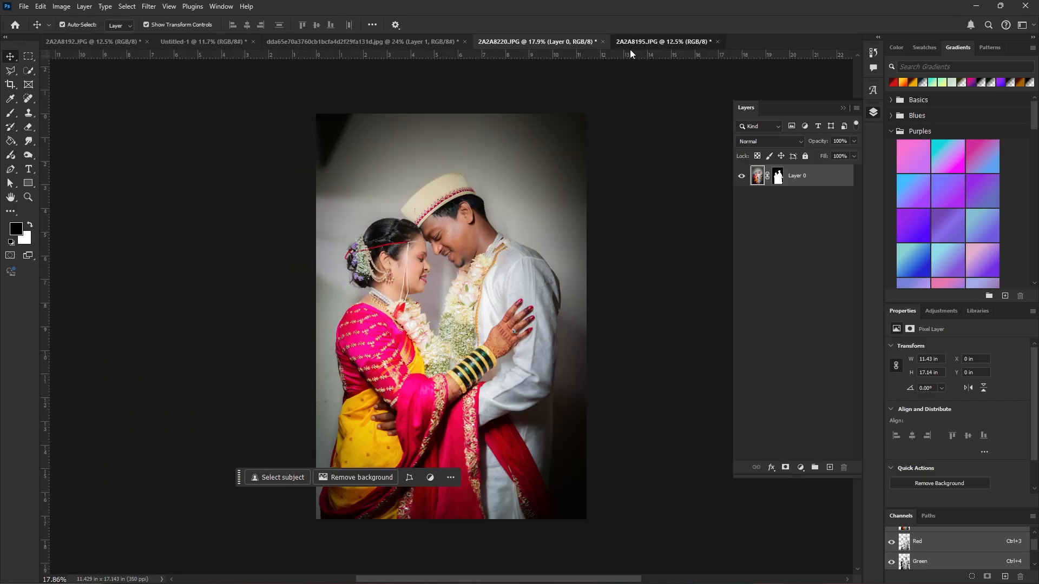
click(432, 46)
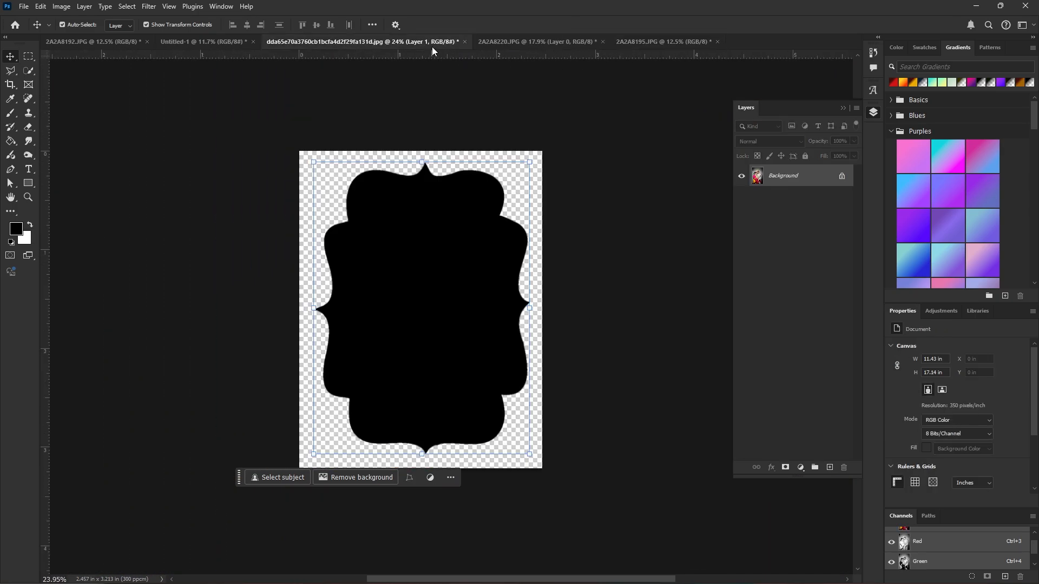
click(224, 46)
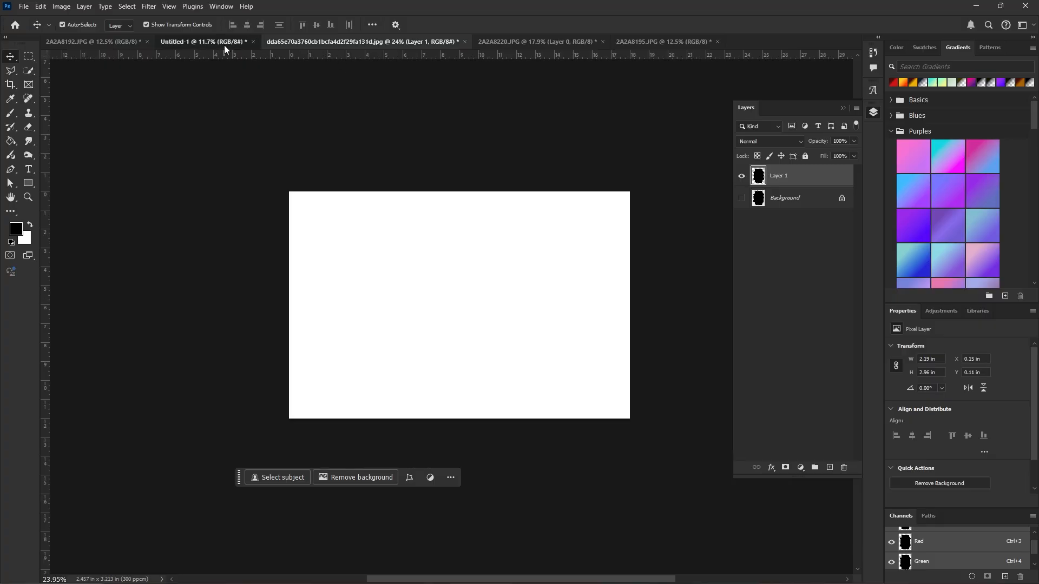
Close the 2A2A8192.JPG document and return to Untitled-1.
click(366, 40)
click(92, 42)
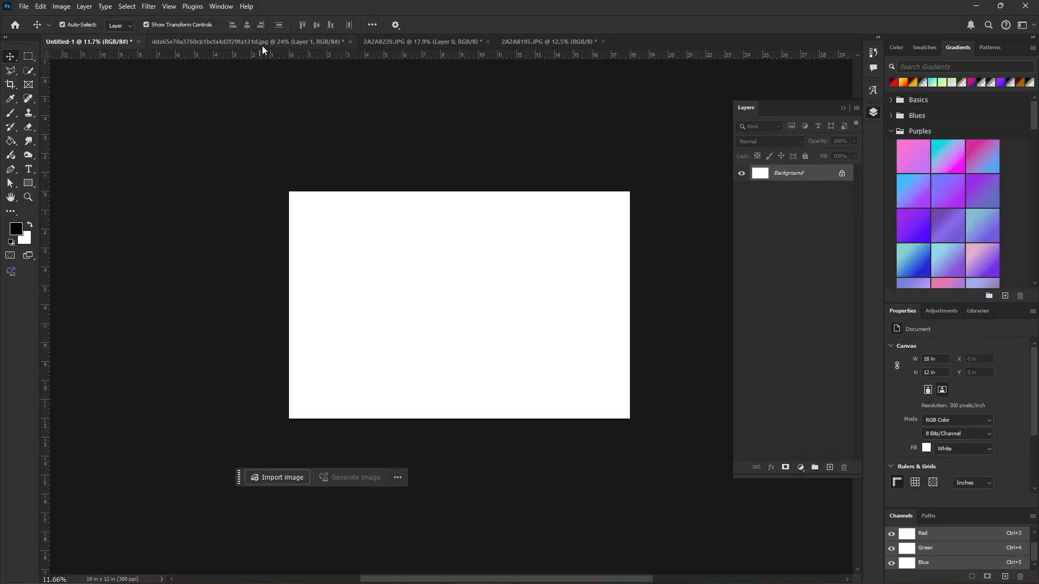
Bring the black ornate frame into Untitled-1, rotate it 90°, scale it to about 15.07 × 11.15 in, and place it right of the page centre.
click(264, 43)
drag(811, 185, 436, 321)
drag(512, 268, 567, 268)
drag(536, 304, 583, 336)
drag(621, 298, 631, 287)
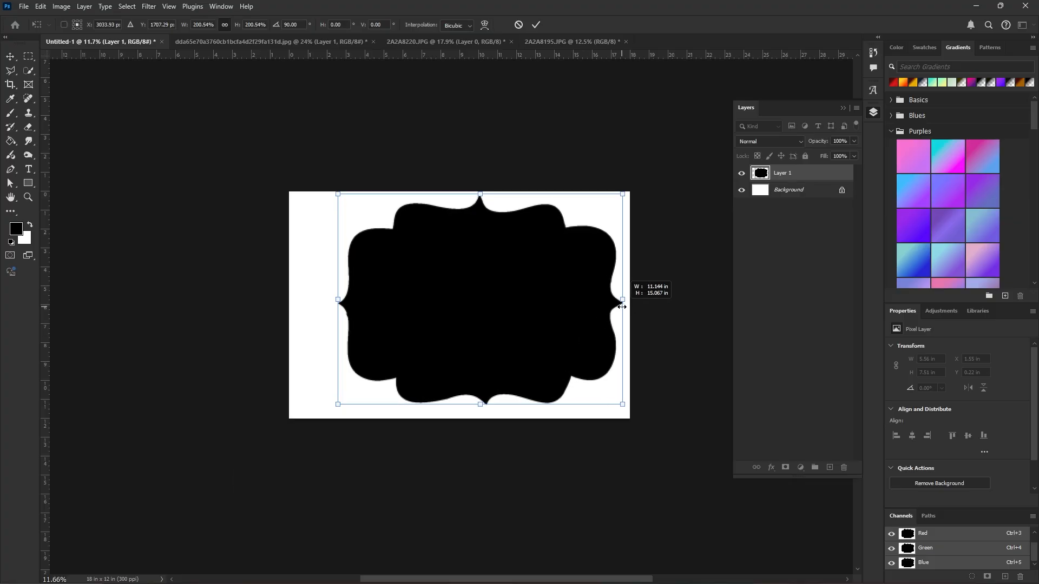
drag(588, 334, 587, 341)
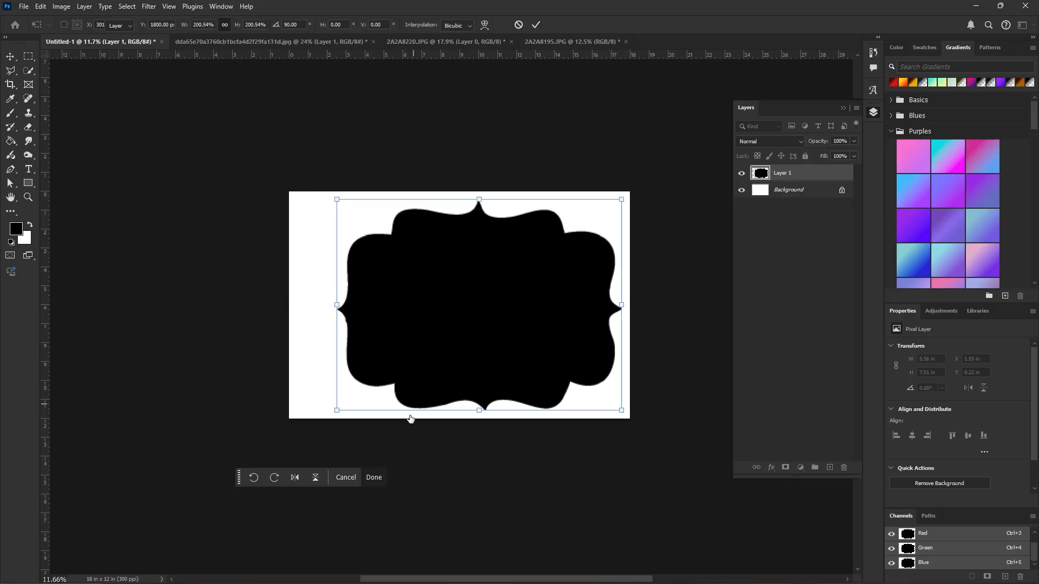
click(416, 479)
Bring the couple cutout from 2A2A8220.JPG into Untitled-1, scale it to about 58%, and place it at the page's lower left, overlapping the frame.
click(469, 41)
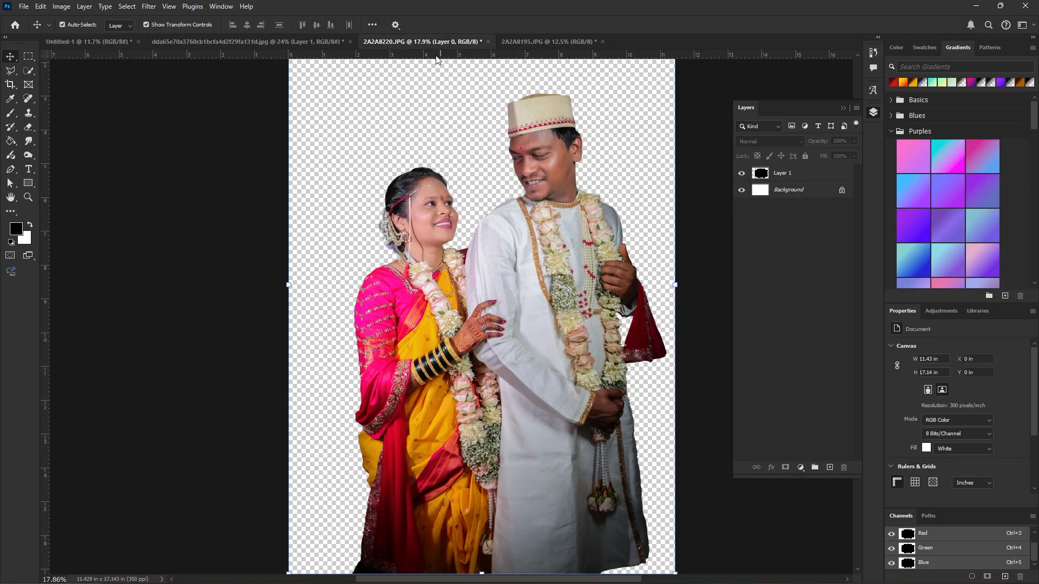
drag(795, 177, 359, 285)
drag(503, 306, 418, 308)
drag(368, 355, 392, 344)
drag(448, 317, 385, 324)
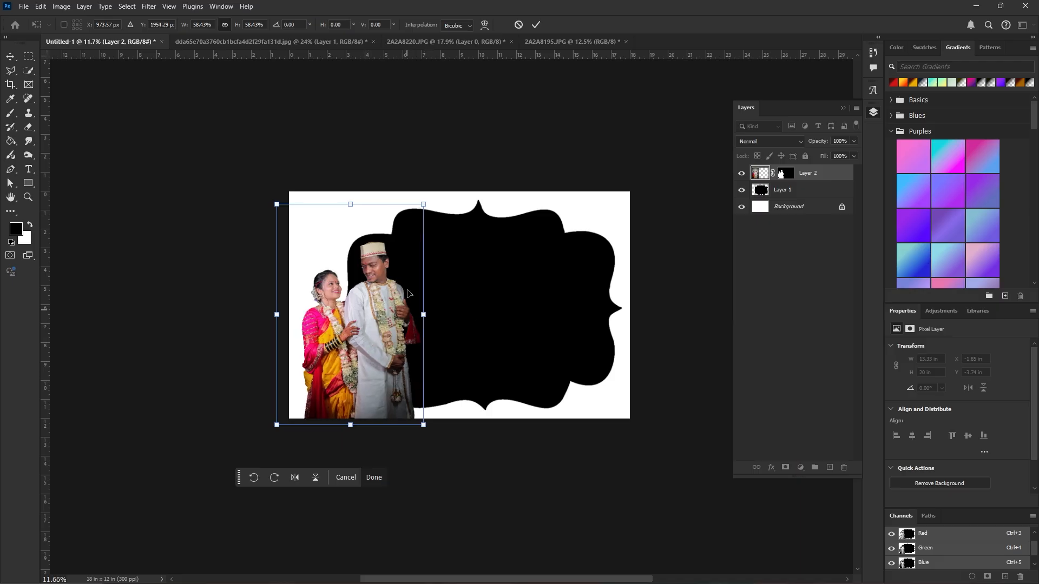
drag(421, 202, 422, 206)
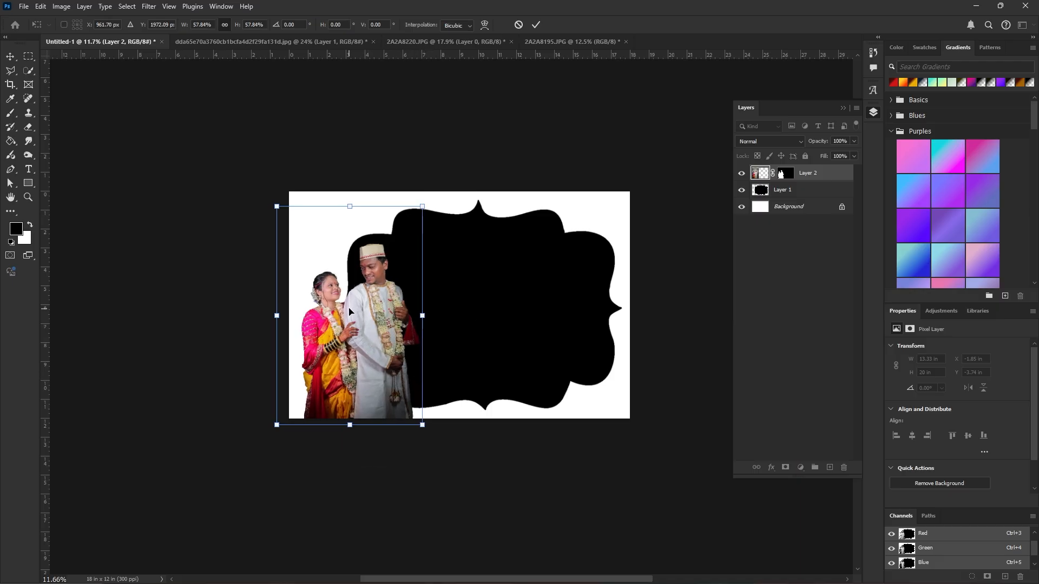
drag(349, 308, 350, 313)
key(Return)
Scale the black frame shape to about 98%, making it 14.81 × 10.95 in.
click(534, 349)
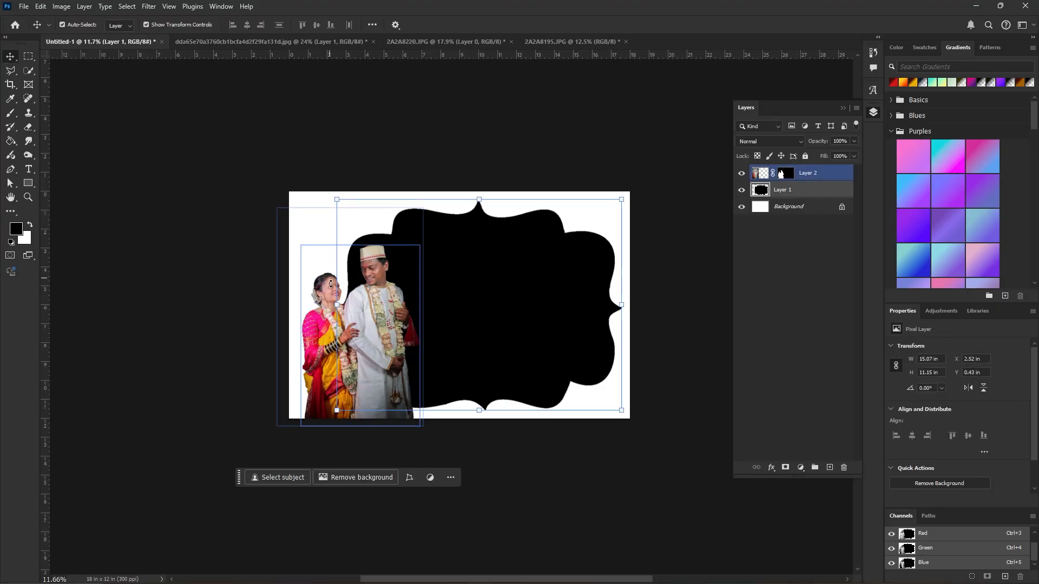
drag(337, 305, 393, 300)
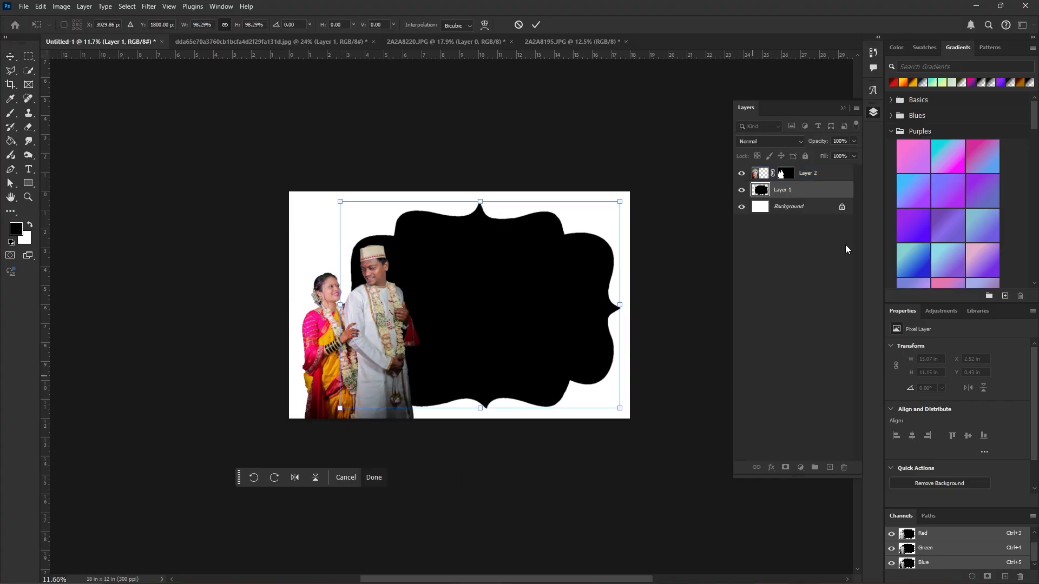
key(Return)
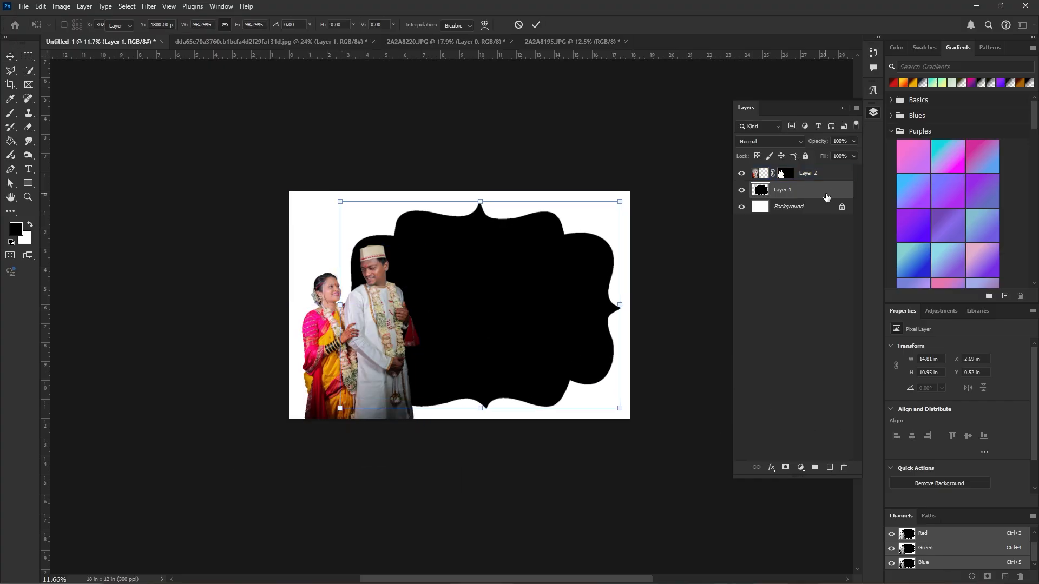
Add a white outside stroke of 32 px to the black frame layer and enable its Drop Shadow effect.
double_click(827, 191)
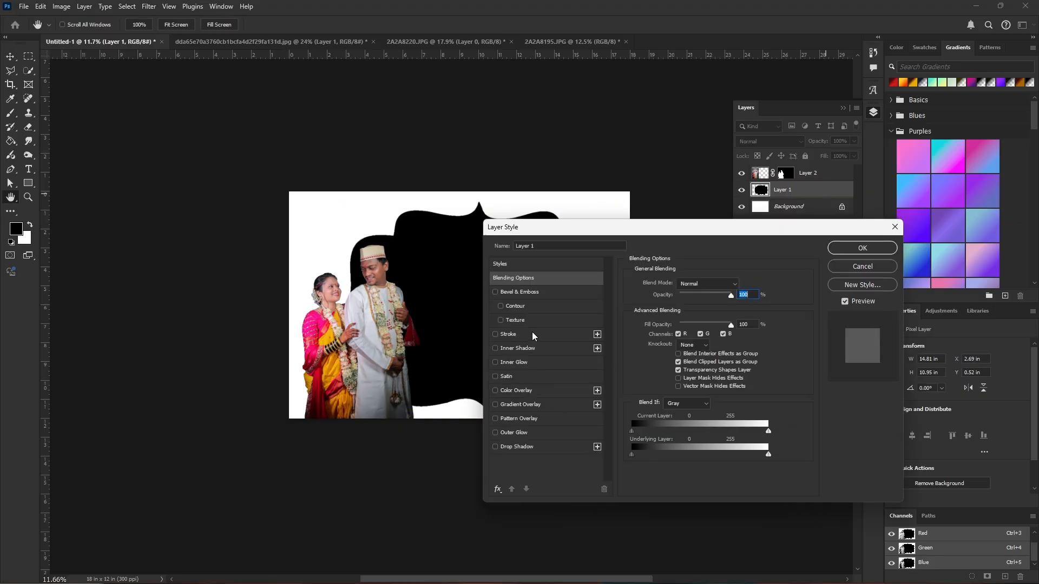
click(532, 335)
drag(688, 286, 680, 284)
click(536, 449)
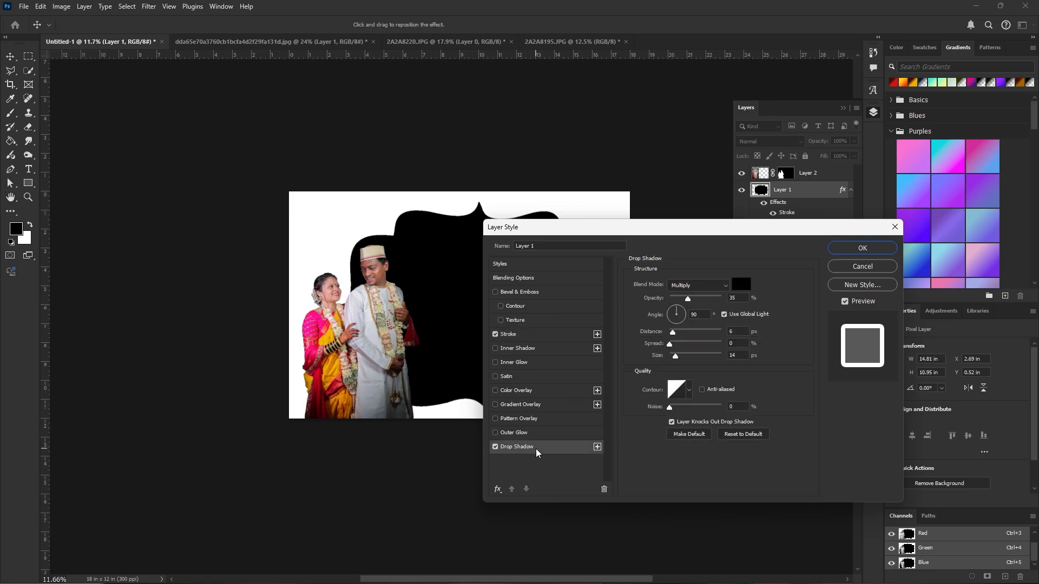
click(546, 334)
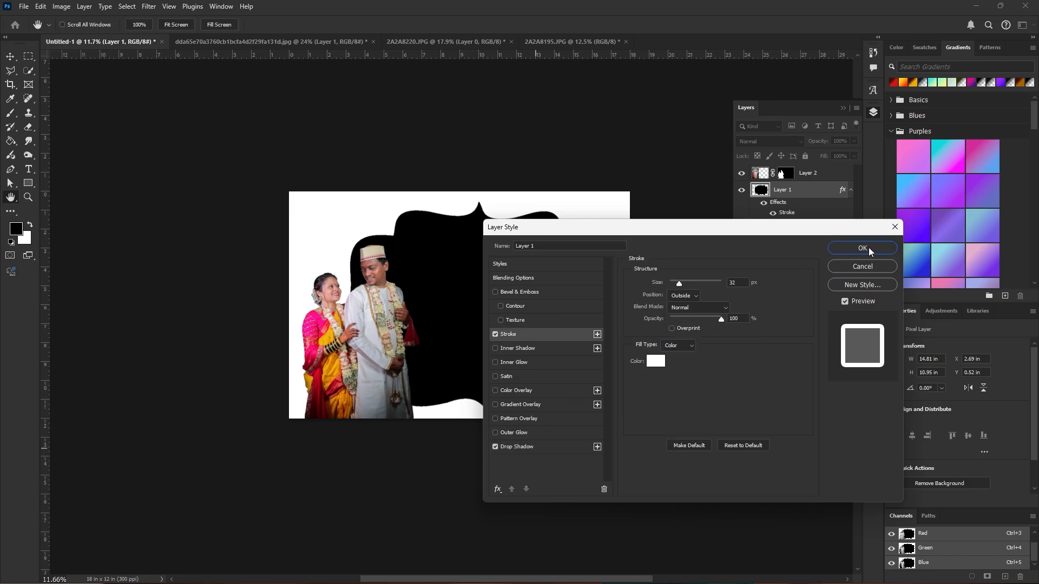
Set the frame's drop shadow to 100% opacity, 28 px distance, 35% spread and 117 px size.
click(560, 448)
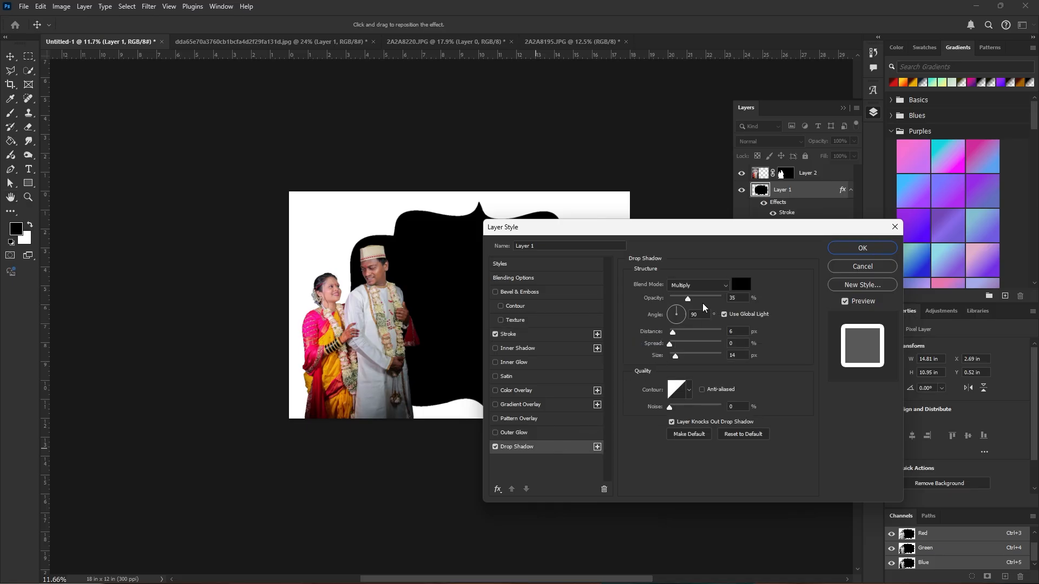
click(692, 300)
click(679, 344)
click(678, 356)
drag(680, 358, 684, 357)
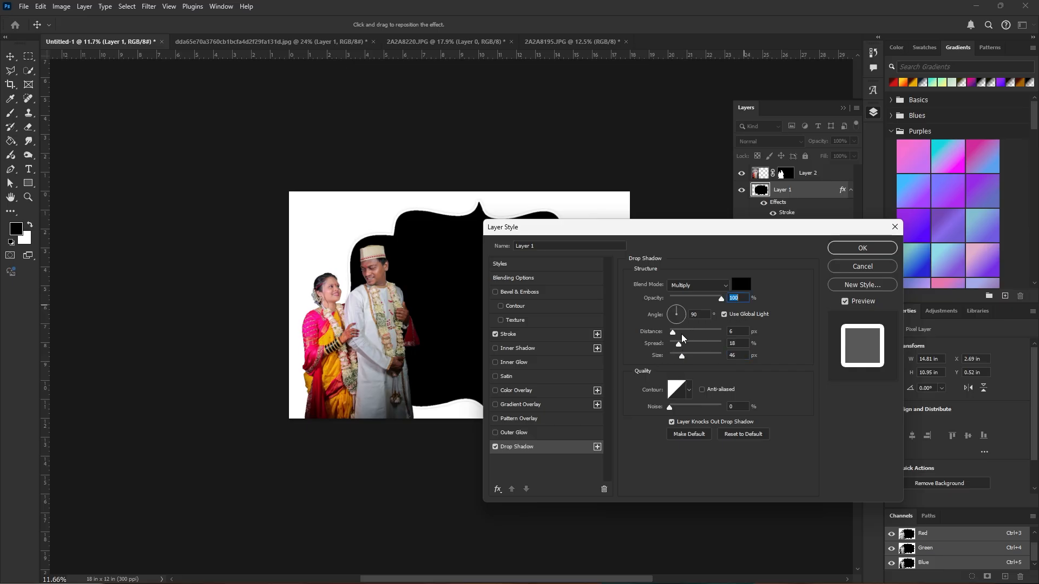
drag(681, 345, 696, 357)
drag(673, 332, 683, 345)
Set the frame's stroke size to 92 px and apply the layer style.
click(510, 335)
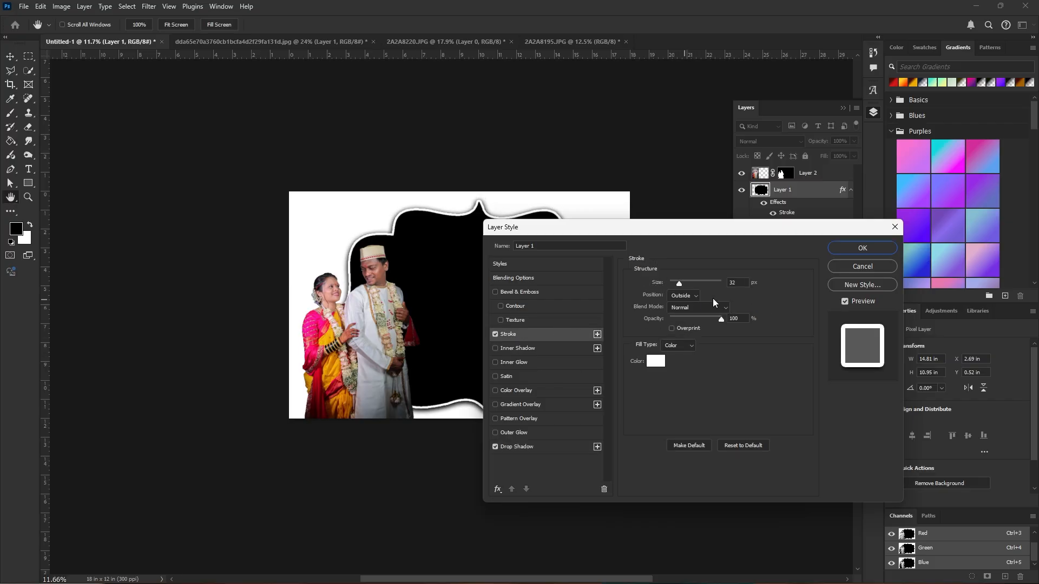
drag(680, 284, 691, 289)
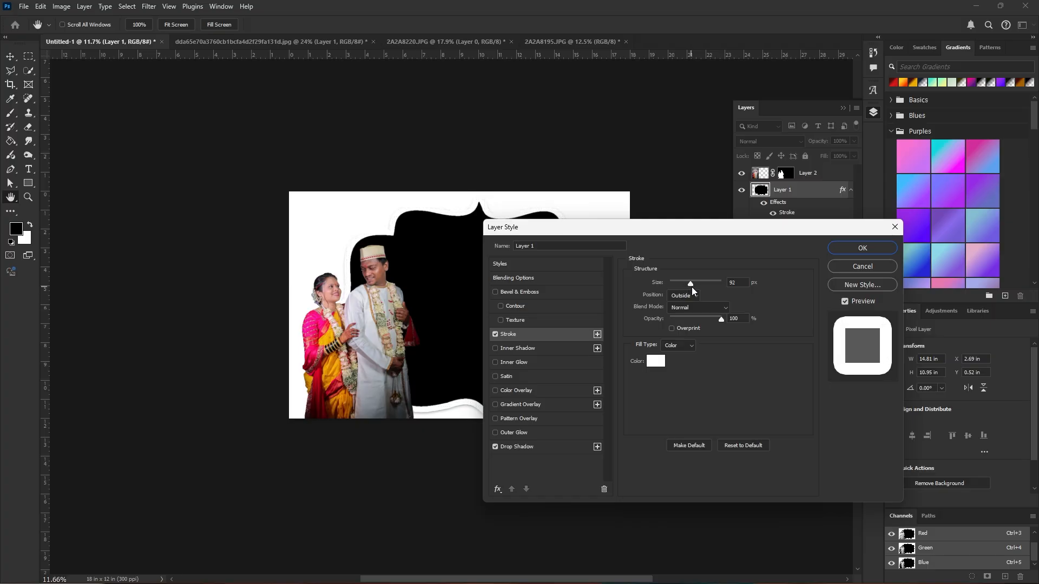
click(852, 252)
Rework the frame's drop shadow to 59% opacity, 34 px distance, 100% spread and 98 px size.
scroll(601, 308, up, 3)
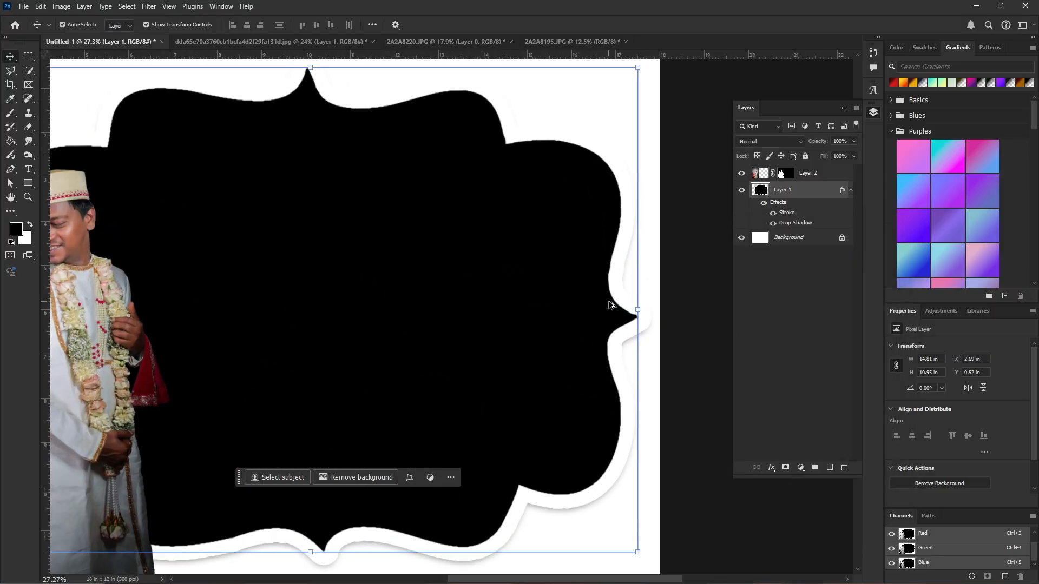
scroll(608, 305, down, 2)
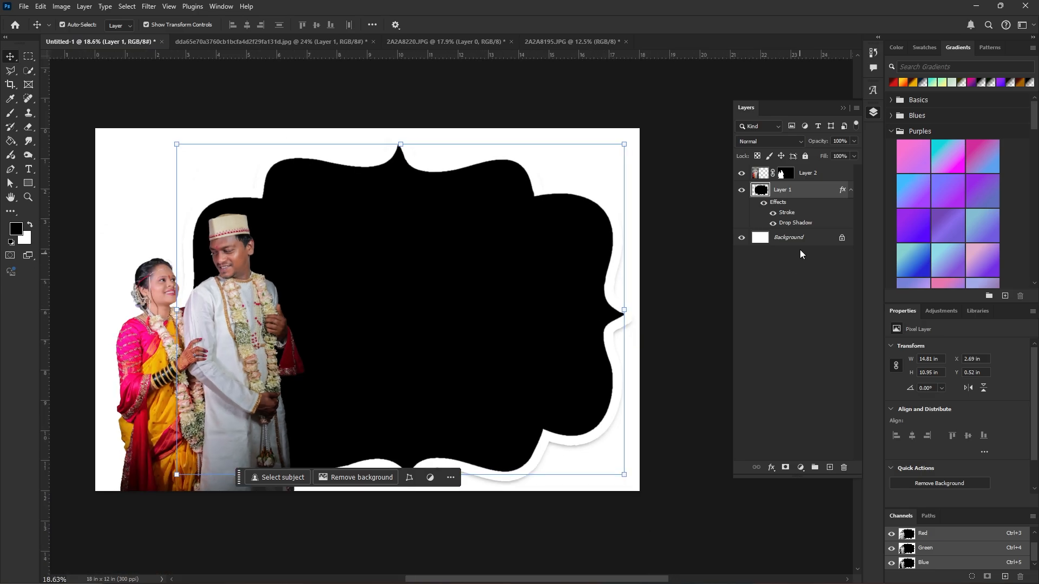
double_click(789, 224)
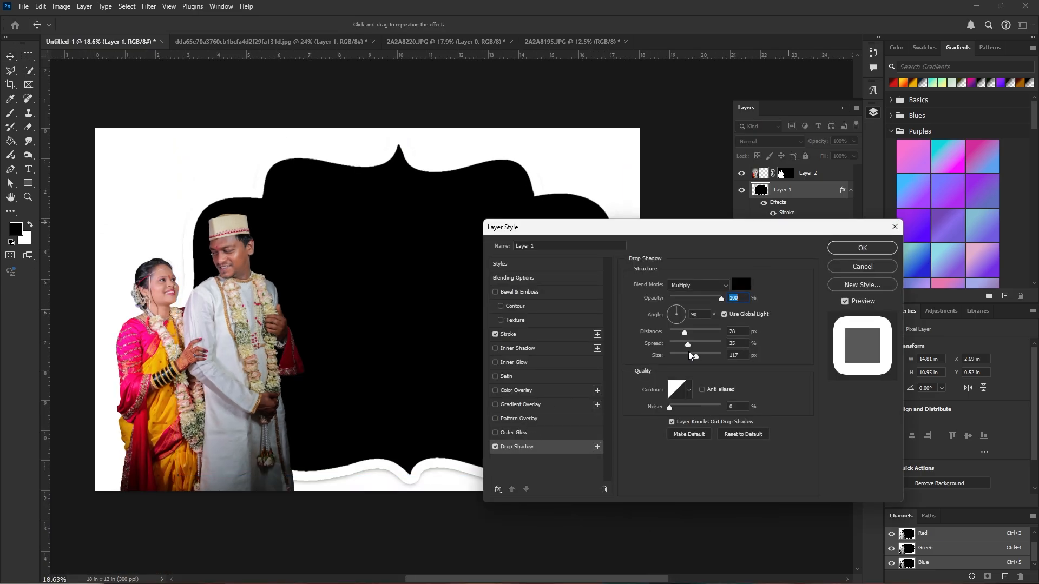
mouse_move(687, 345)
mouse_down()
mouse_move(721, 344)
mouse_move(713, 356)
mouse_move(695, 333)
mouse_move(703, 340)
mouse_move(685, 343)
mouse_up()
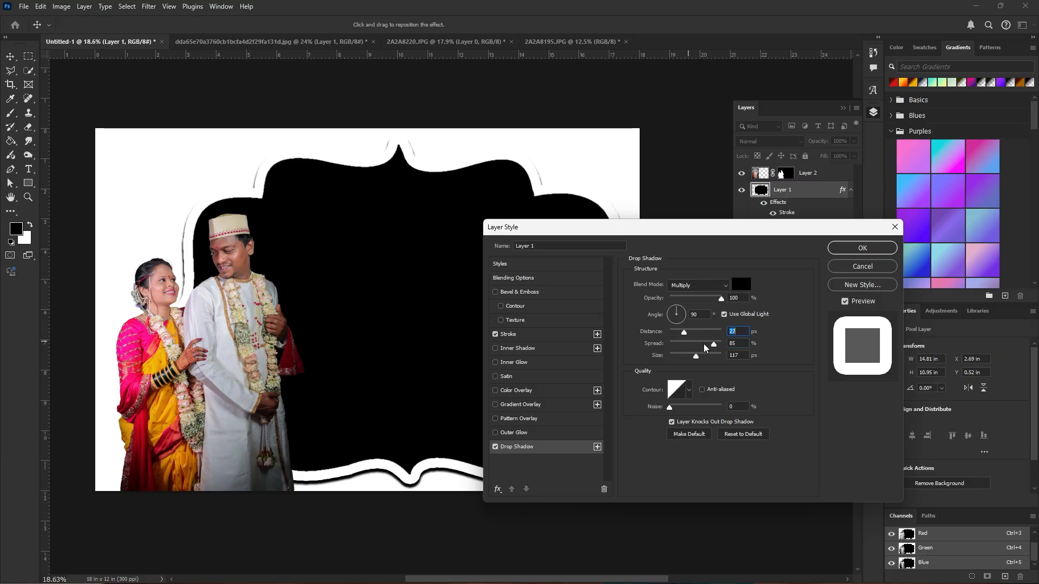
click(702, 299)
click(721, 299)
click(696, 355)
mouse_move(696, 356)
mouse_down()
mouse_move(681, 357)
mouse_move(695, 360)
mouse_move(694, 333)
mouse_move(683, 361)
mouse_move(688, 333)
mouse_move(726, 349)
mouse_move(693, 357)
mouse_up()
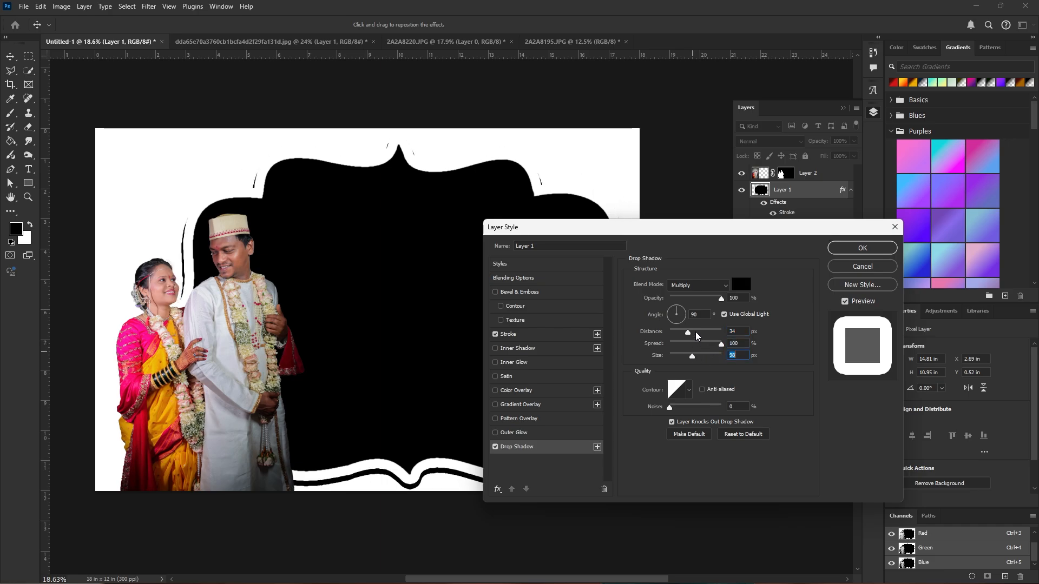
click(699, 298)
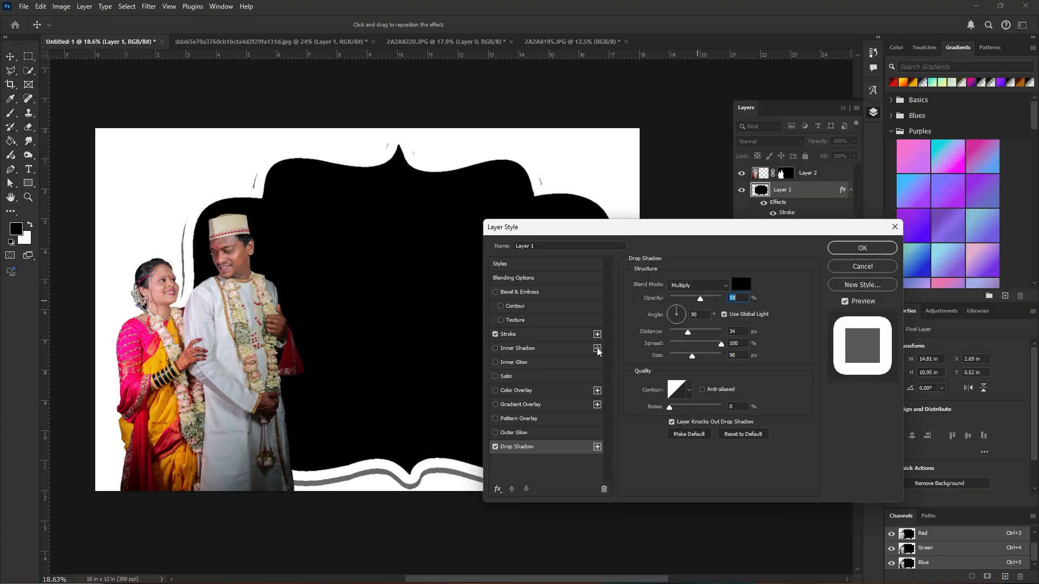
Set the frame's stroke size to 40 px and its drop shadow to 45% spread and 144 px size.
click(551, 335)
drag(688, 285, 680, 284)
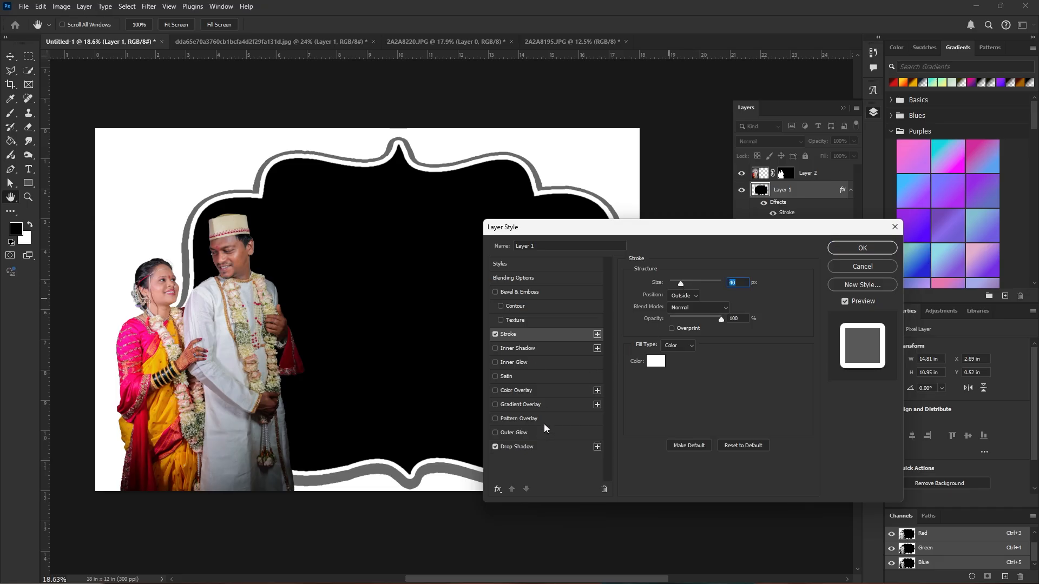
click(541, 446)
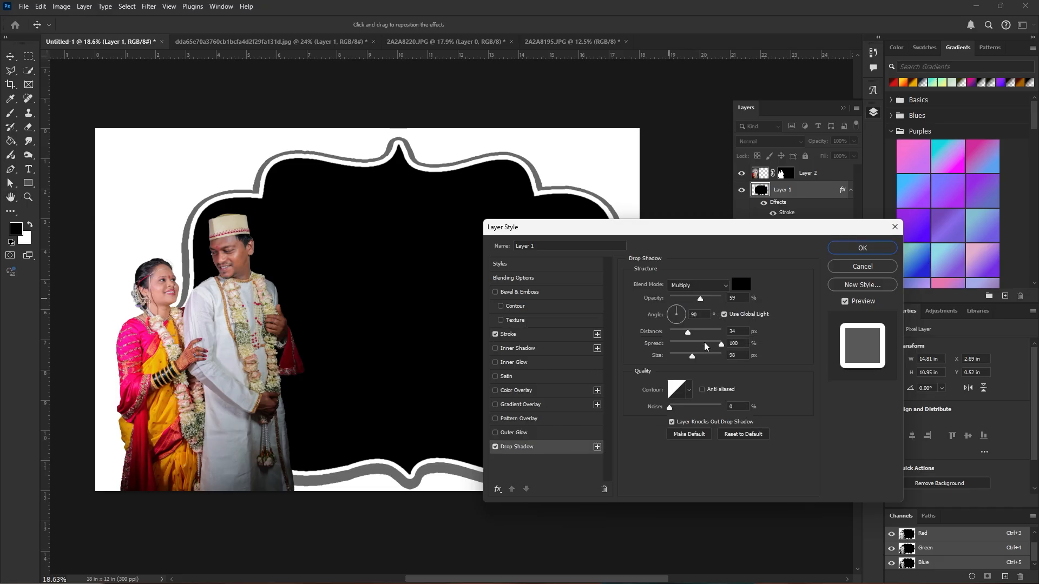
mouse_move(705, 345)
mouse_down()
mouse_move(694, 345)
mouse_move(702, 344)
mouse_up()
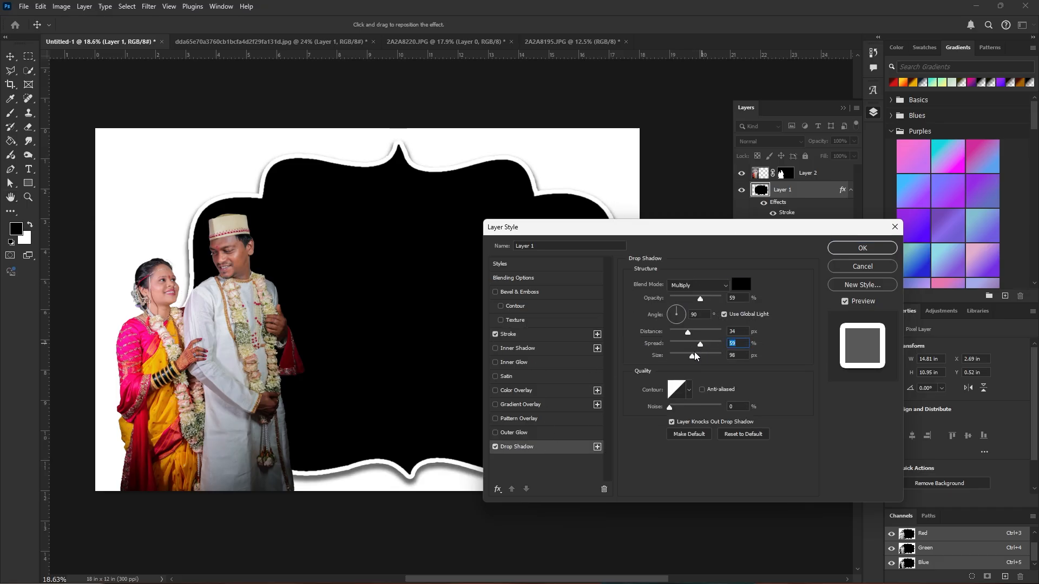
click(693, 345)
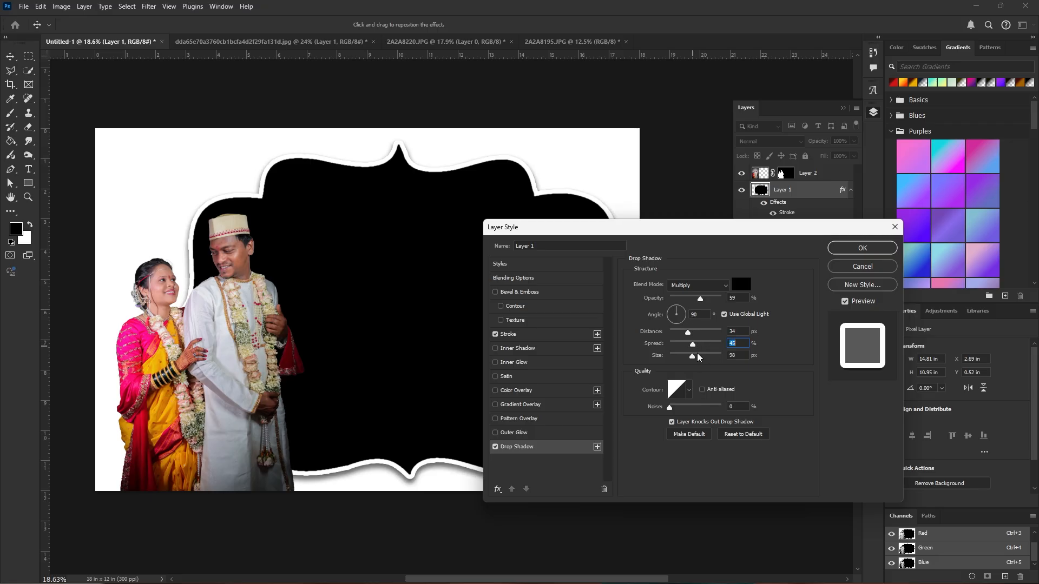
drag(698, 357, 701, 357)
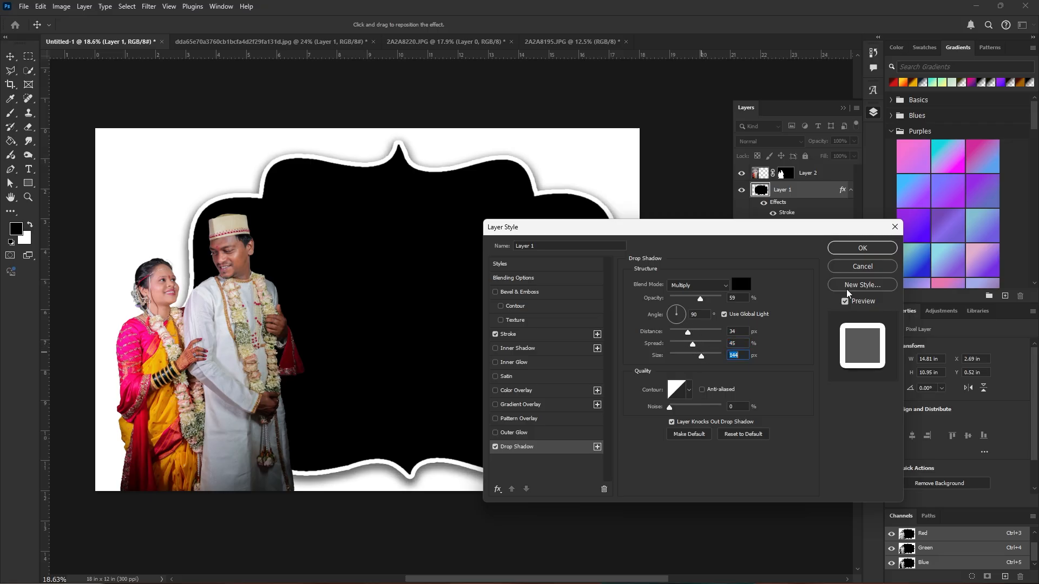
Apply the frame's layer style and start a Solid Color fill layer directly above the frame layer.
click(861, 250)
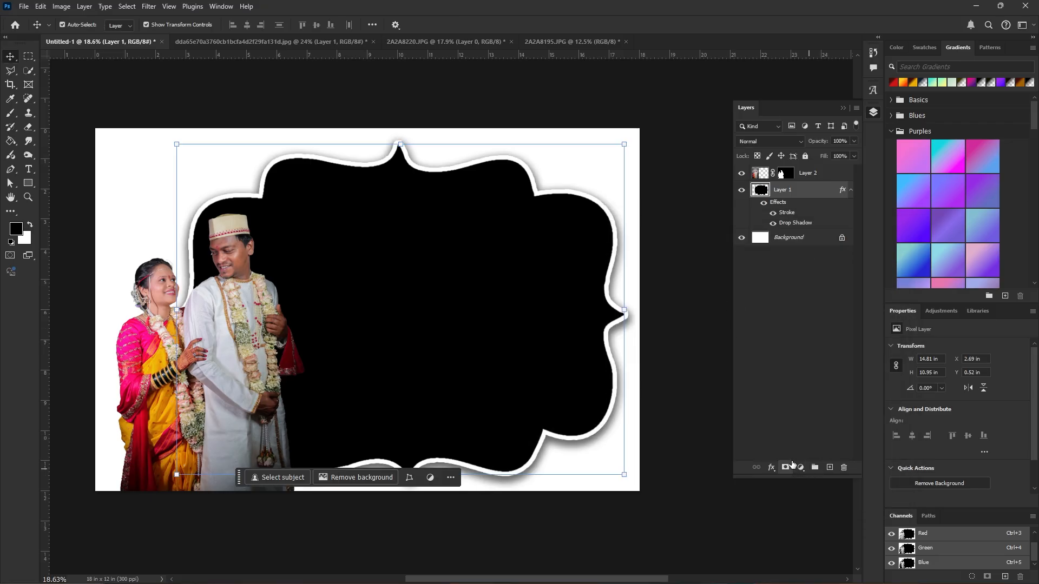
click(801, 468)
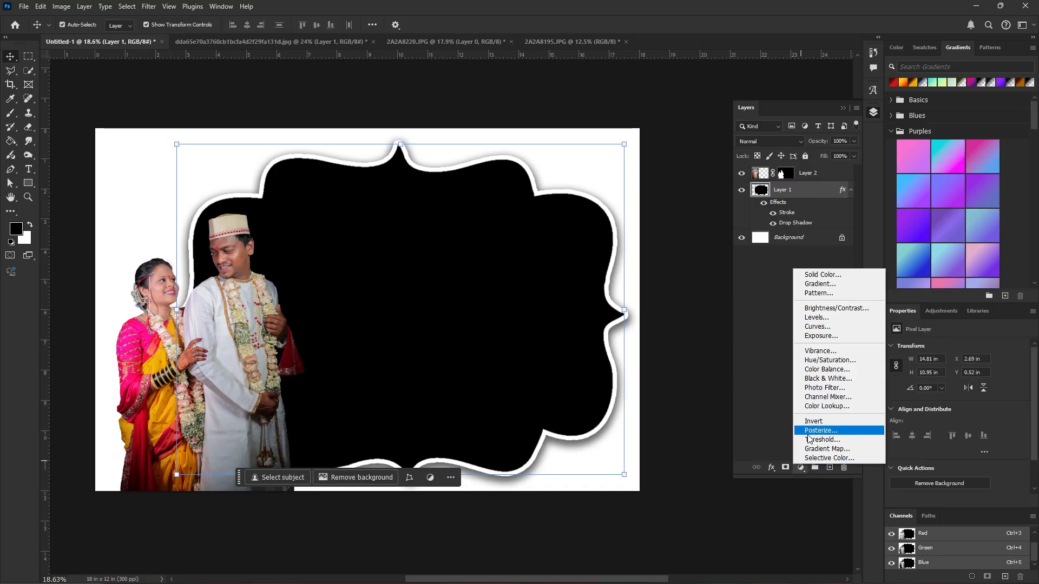
click(821, 274)
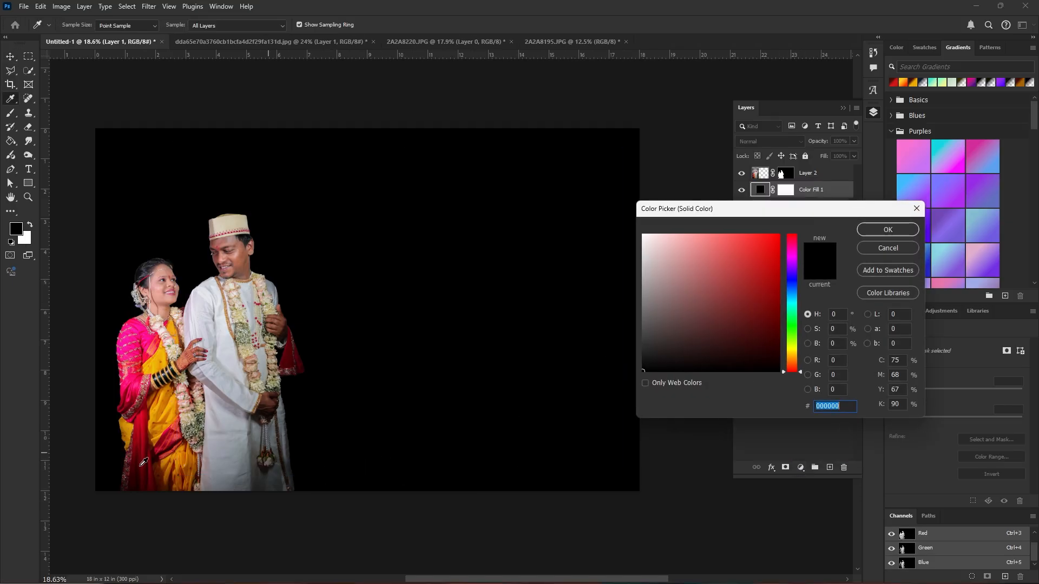
Set the fill colour to light periwinkle #aebaff and clip the fill layer to the frame shape.
click(139, 467)
click(274, 427)
click(253, 428)
click(247, 404)
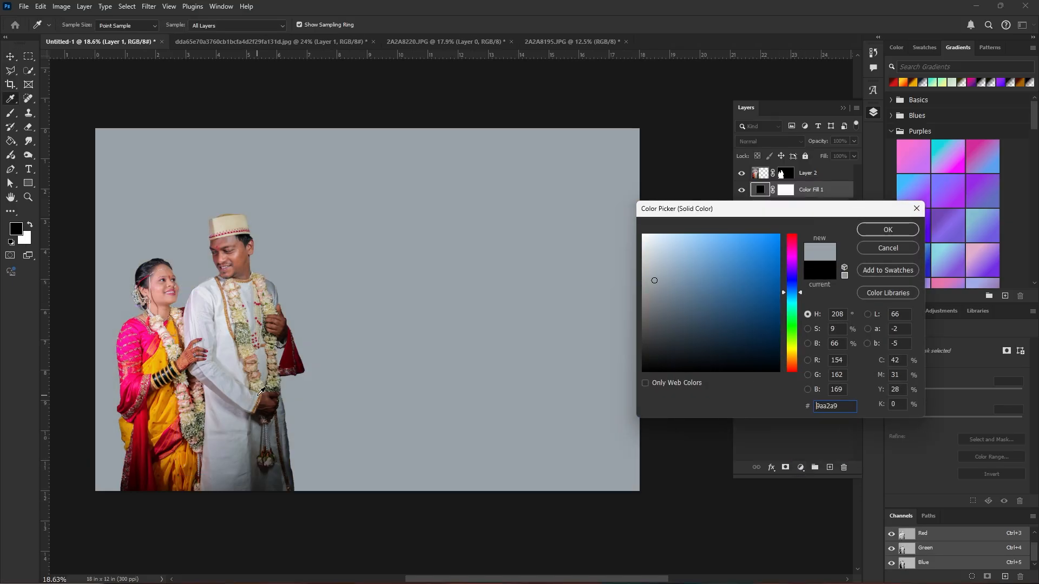
click(187, 366)
click(203, 368)
click(684, 325)
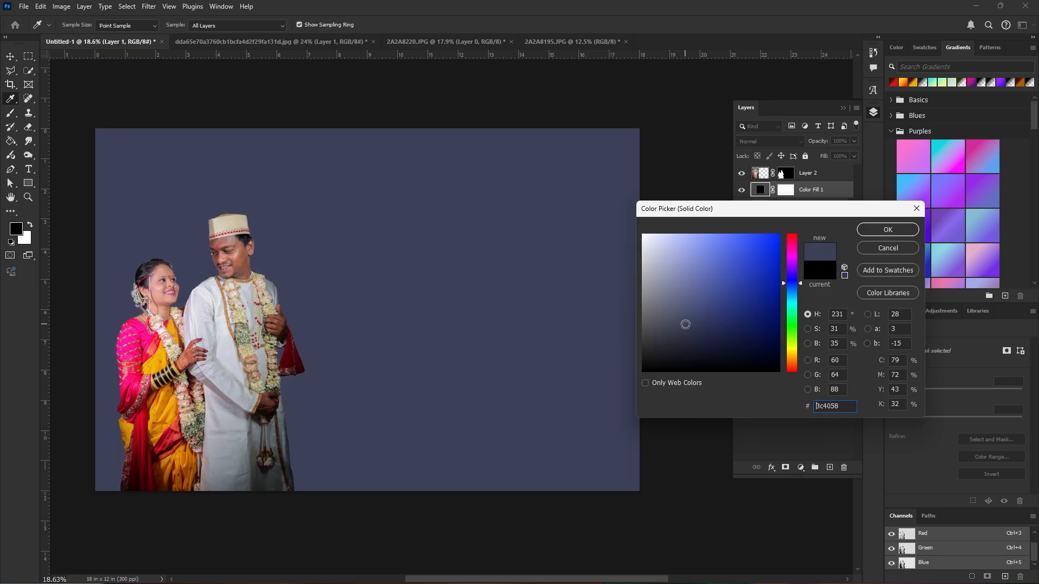
click(714, 336)
click(723, 313)
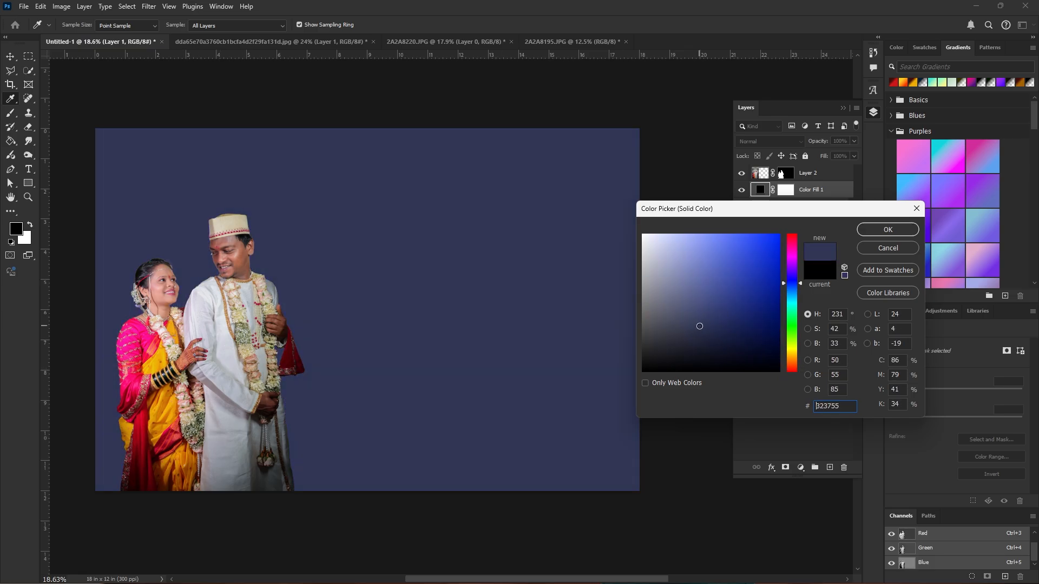
click(739, 327)
click(679, 318)
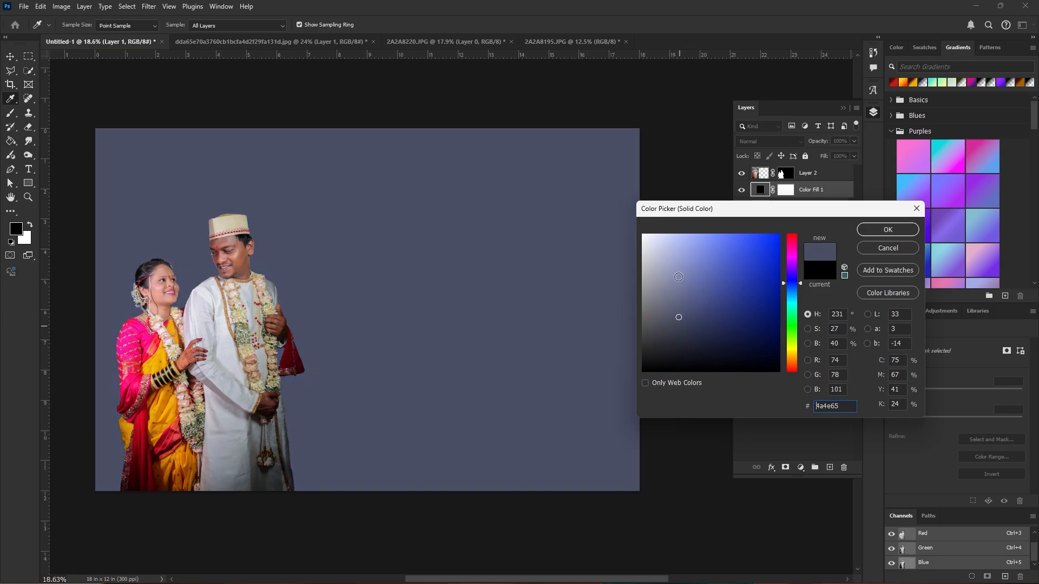
click(682, 264)
click(654, 262)
click(685, 236)
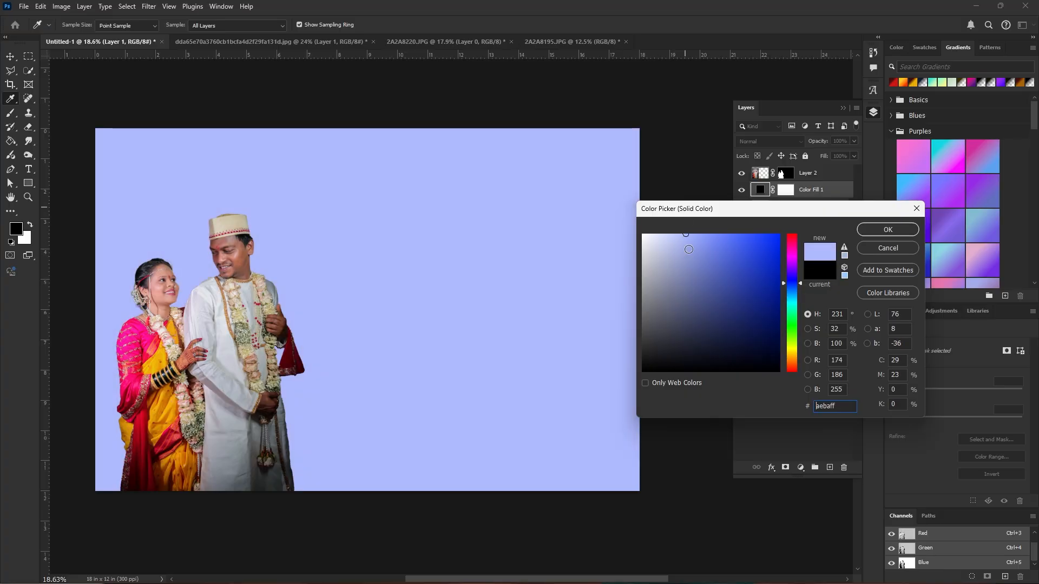
click(888, 229)
alt+click(767, 197)
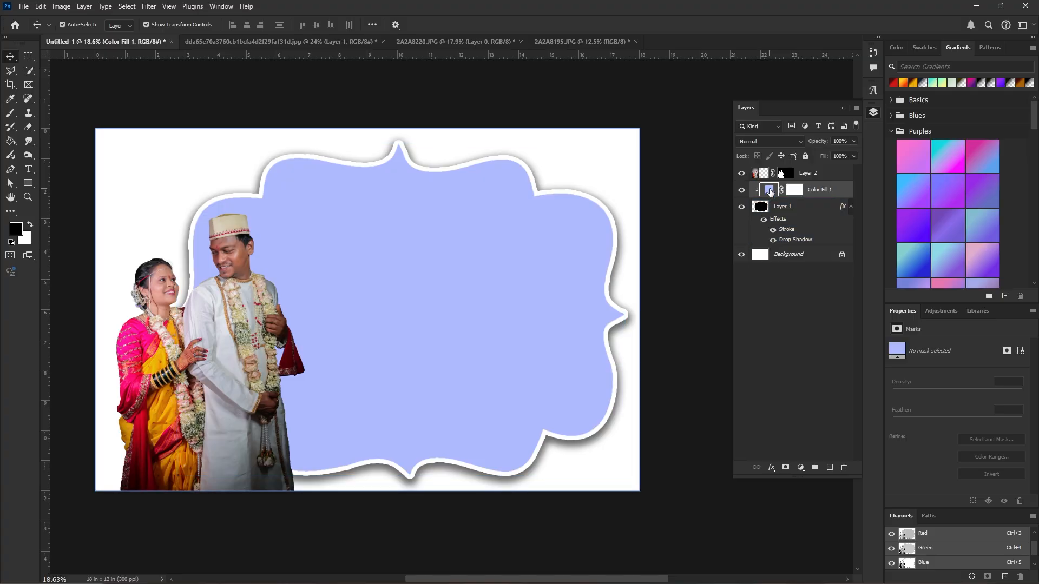
Recolour the clipped fill inside the frame to a dark brown with hue 24°.
double_click(769, 190)
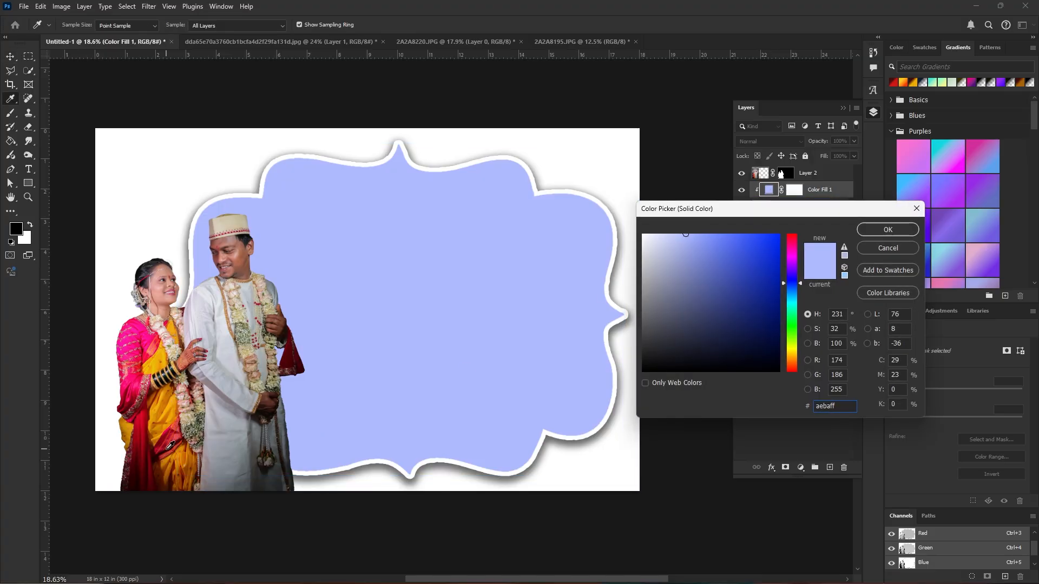
click(167, 449)
click(168, 450)
click(792, 356)
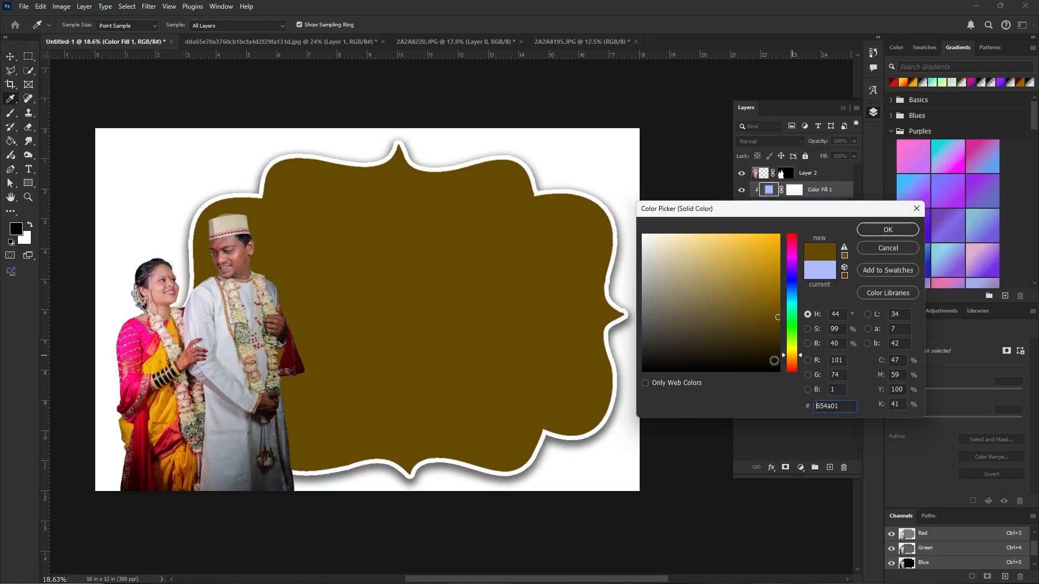
click(792, 363)
click(780, 341)
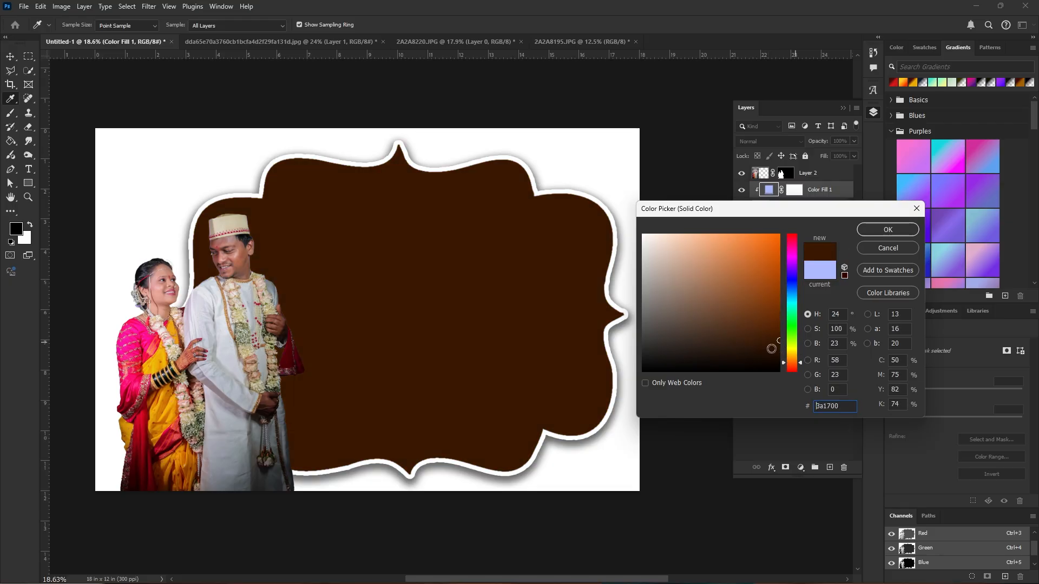
click(782, 324)
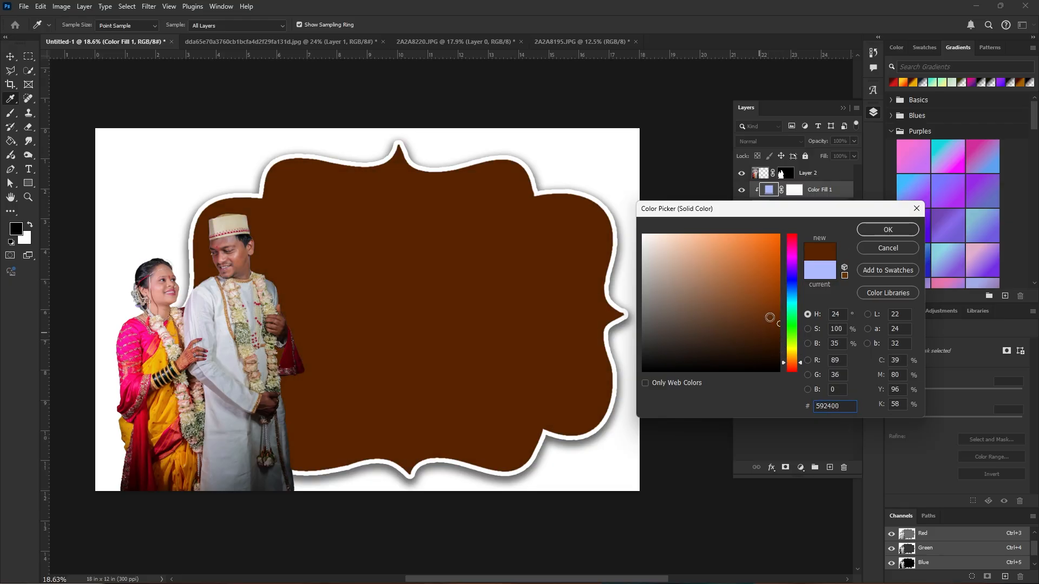
click(770, 336)
click(883, 232)
On the Layer 2 mask, trace a closed Pen path around the stray white fragment beside the groom's eye.
scroll(206, 259, up, 10)
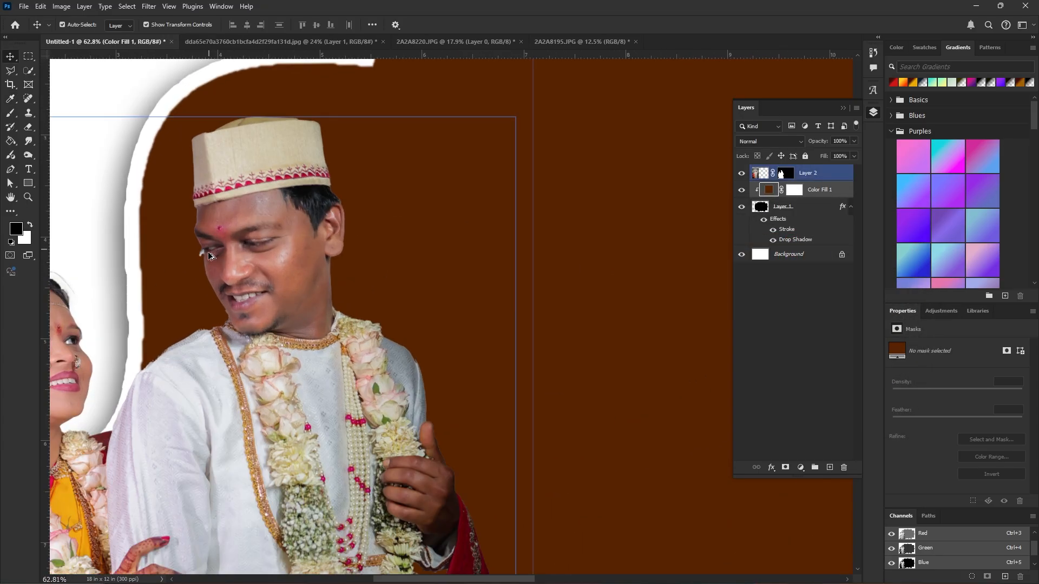
scroll(203, 265, up, 3)
scroll(203, 261, up, 2)
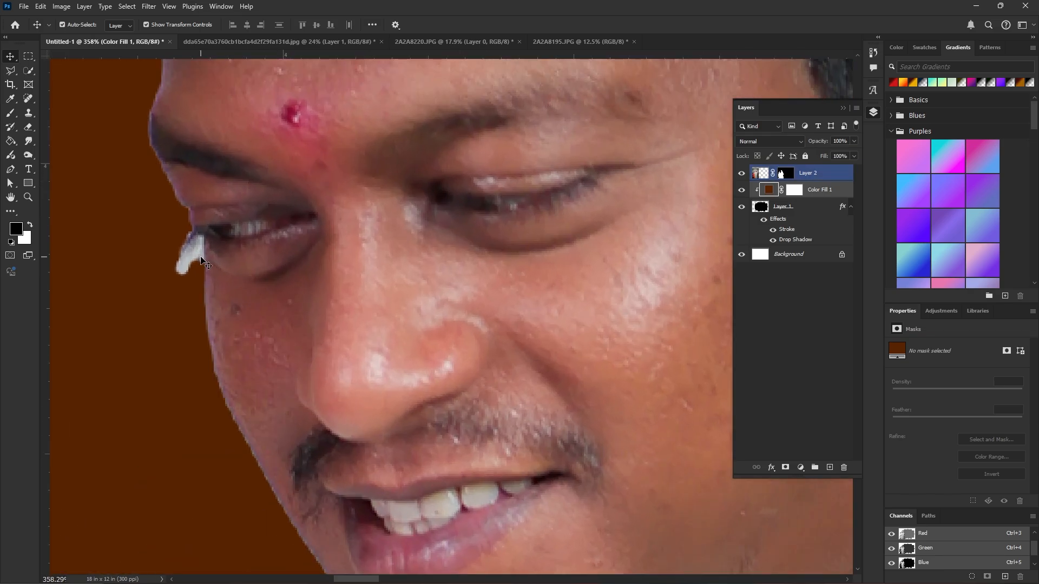
scroll(186, 262, up, 3)
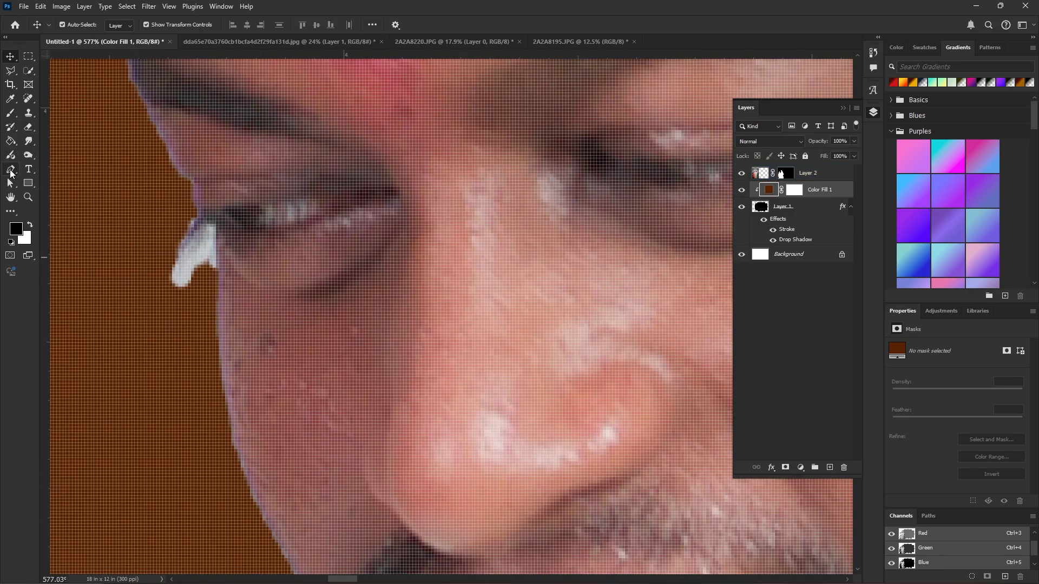
click(11, 171)
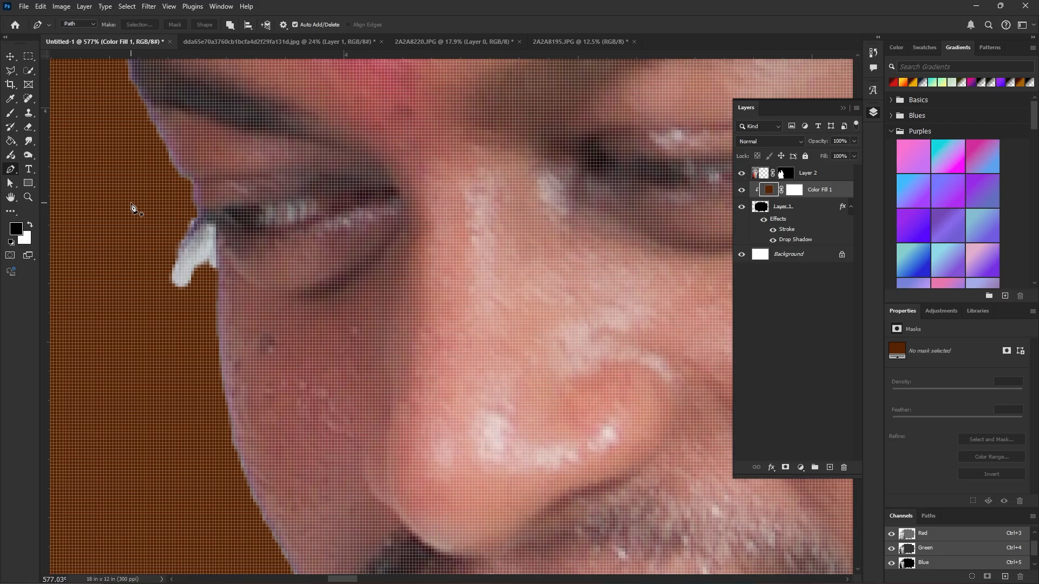
click(786, 173)
key(x)
scroll(195, 227, up, 3)
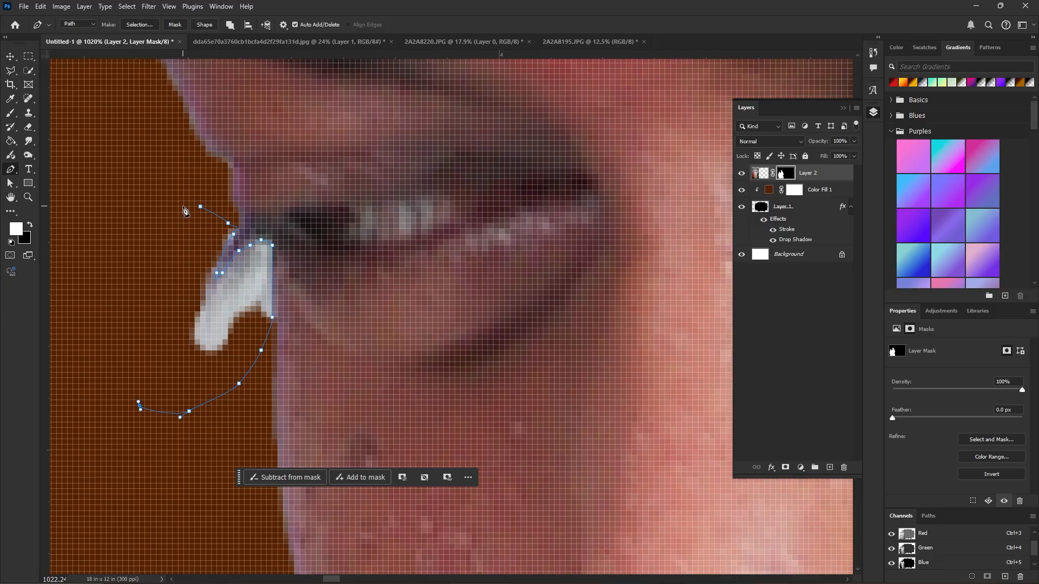
click(199, 208)
Turn the path beside the groom's eye into a selection and clear that area from the Layer 2 mask.
right_click(197, 207)
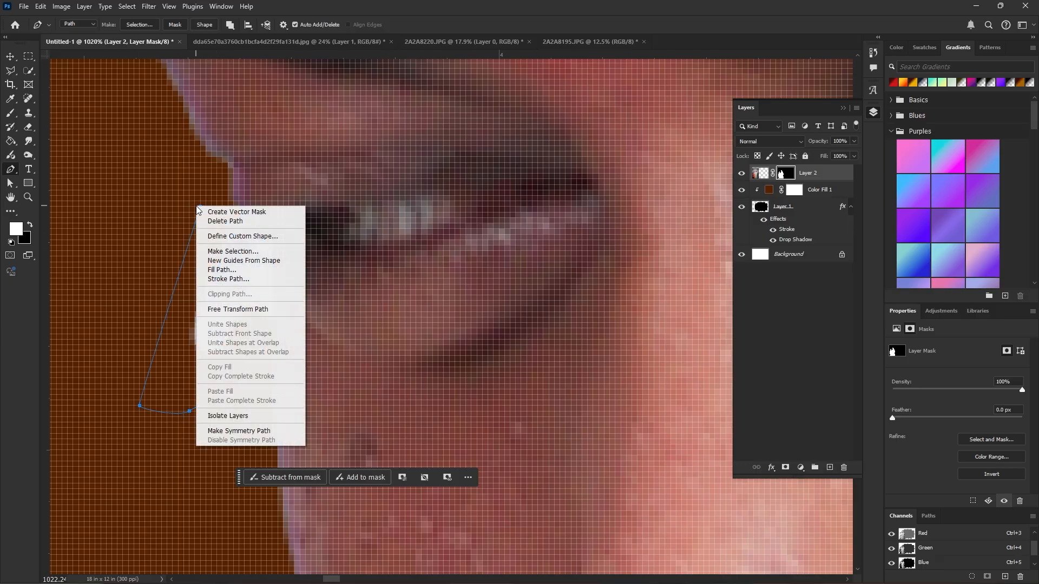
click(243, 252)
click(758, 157)
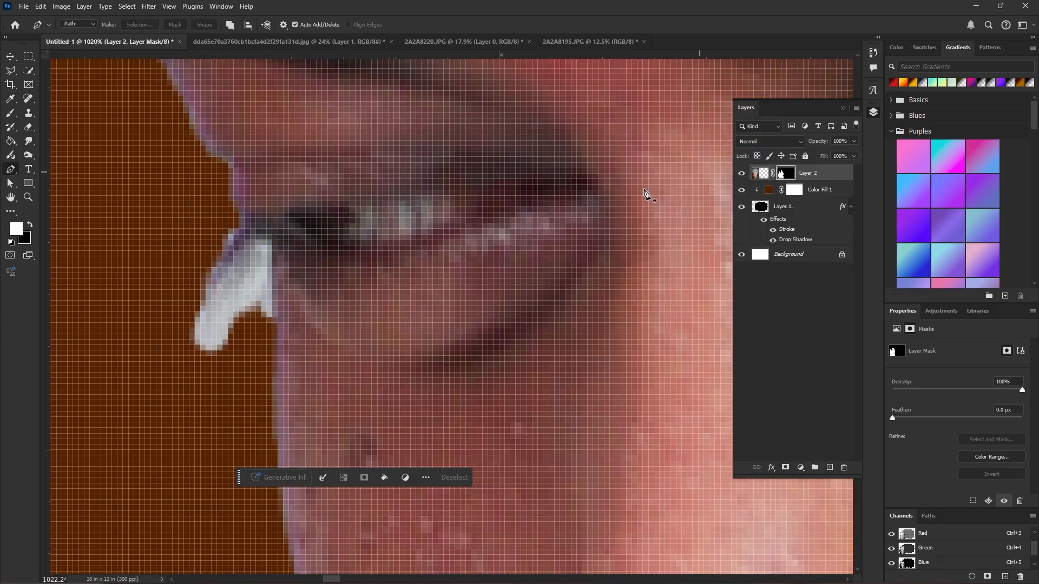
key(Delete)
Smooth the Layer 2 mask edge along the groom's forehead and cap with a 150 px Smudge brush.
scroll(250, 303, down, 5)
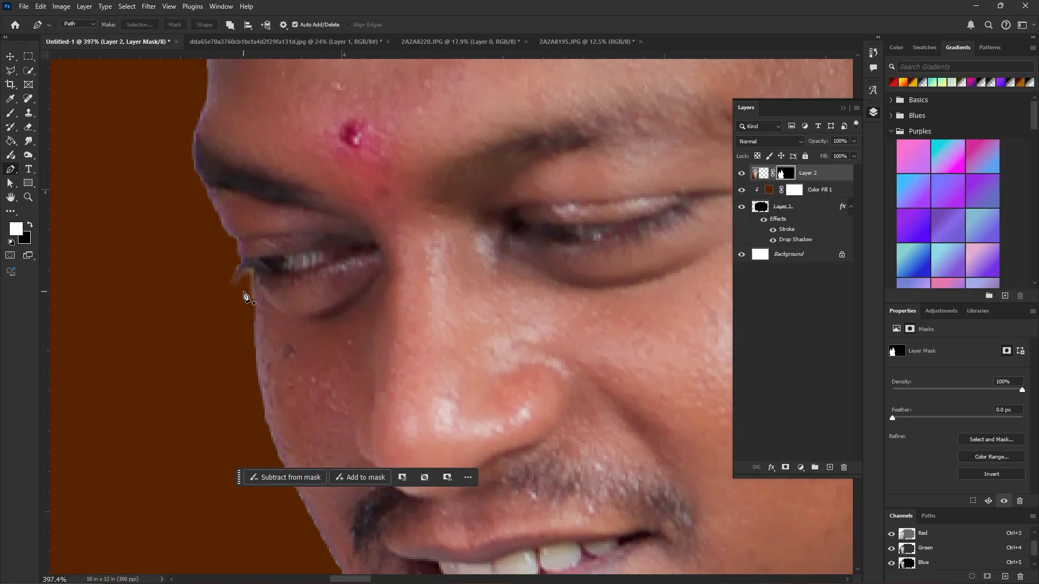
scroll(251, 324, up, 3)
scroll(250, 325, down, 3)
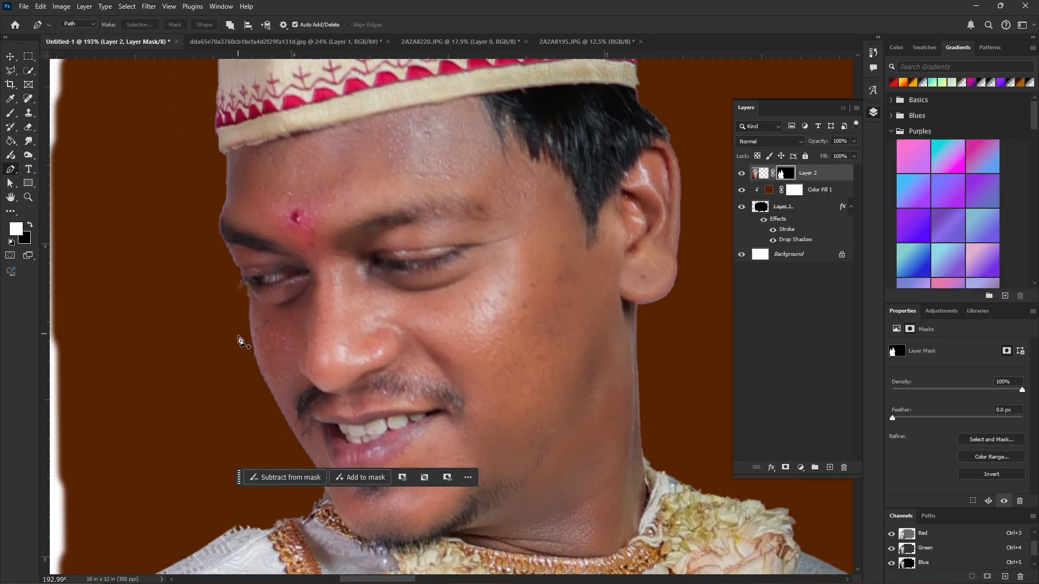
scroll(238, 281, up, 1)
scroll(129, 203, up, 1)
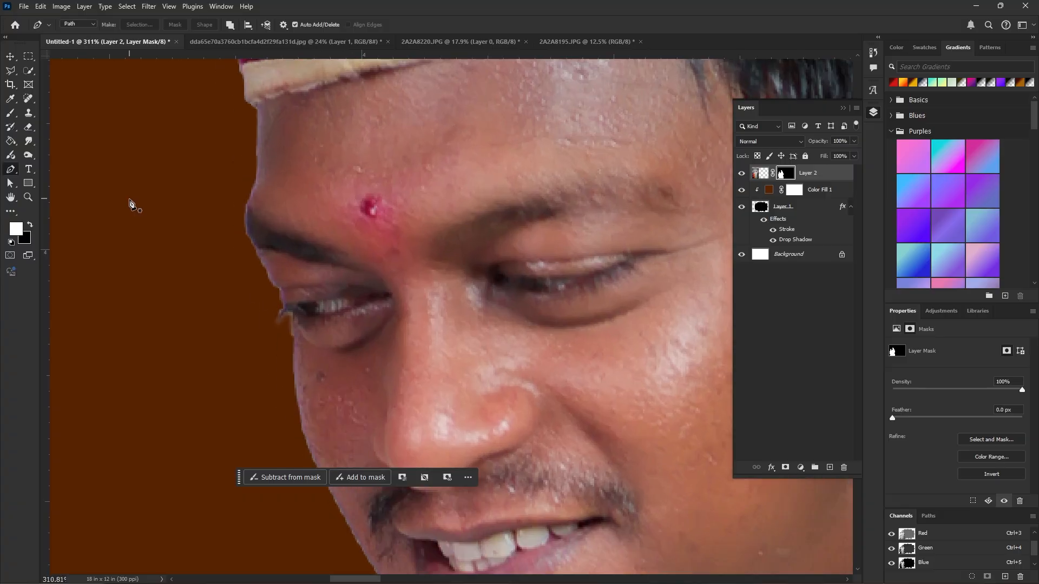
click(31, 141)
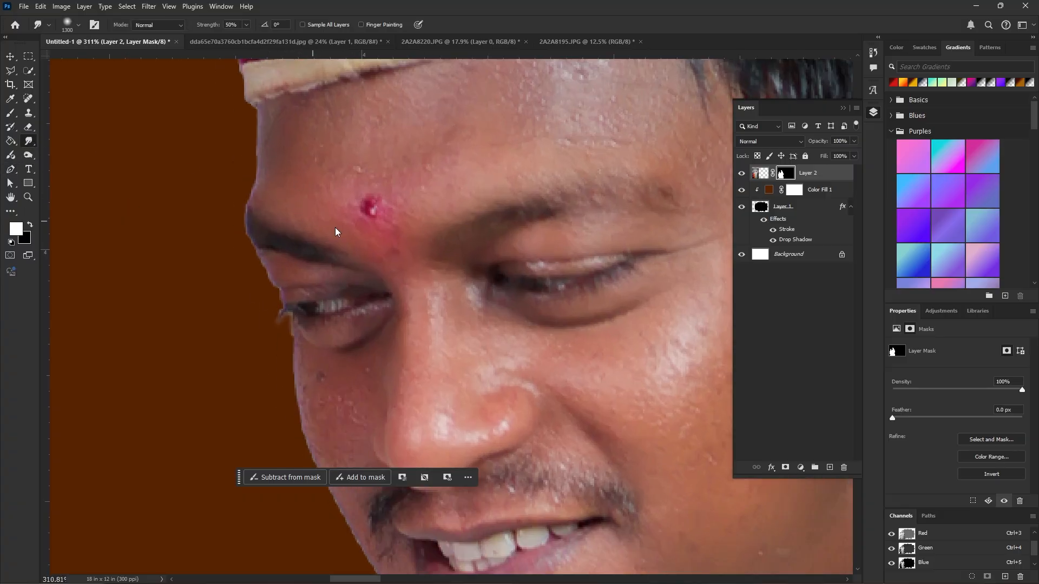
scroll(474, 242, down, 5)
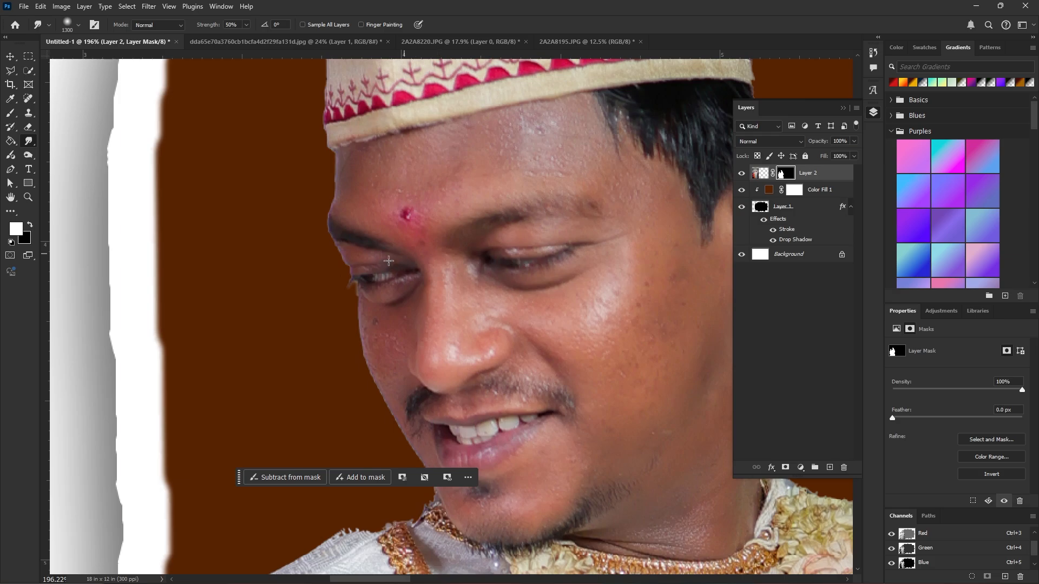
key(bracketleft)
key(bracketleft)
key(bracketleft)
key(bracketleft)
key(bracketleft)
key(bracketleft)
key(bracketleft)
key(bracketleft)
key(bracketleft)
key(bracketleft)
key(bracketleft)
key(bracketleft)
key(bracketleft)
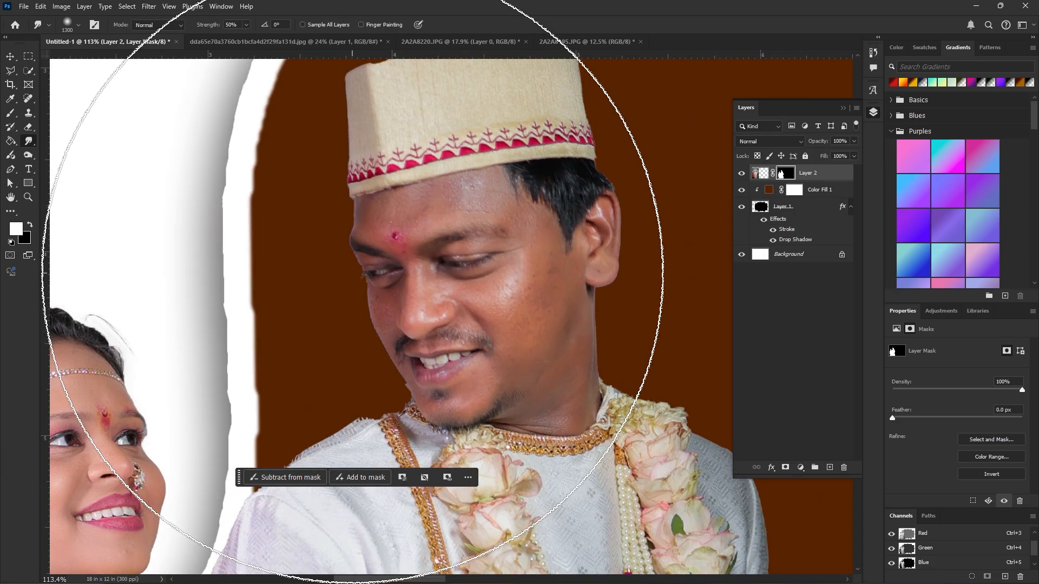
key(bracketleft)
key(bracketleft)
key(bracketleft)
key(bracketleft)
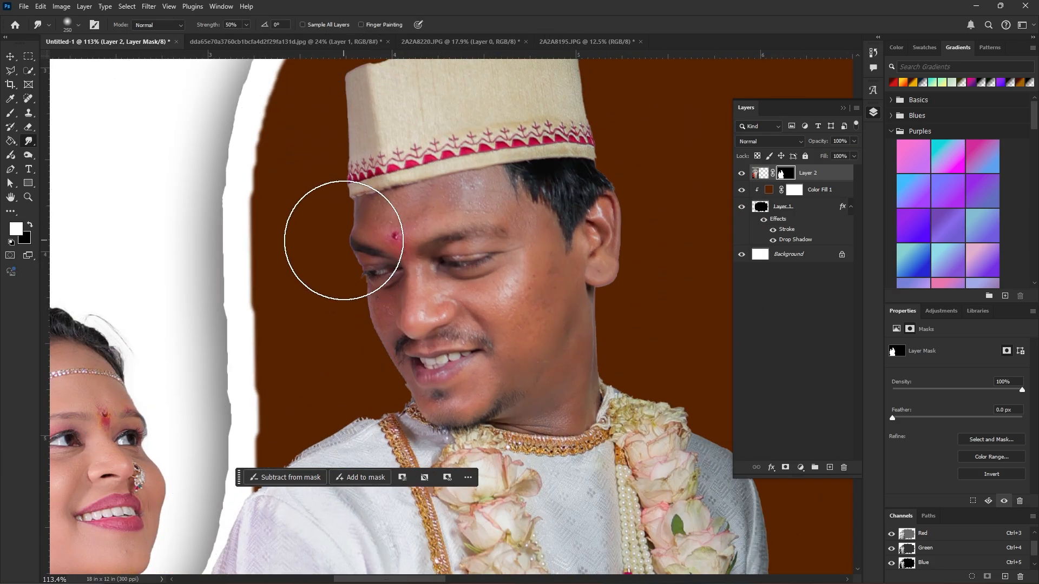
key(bracketleft)
key(bracketleft)
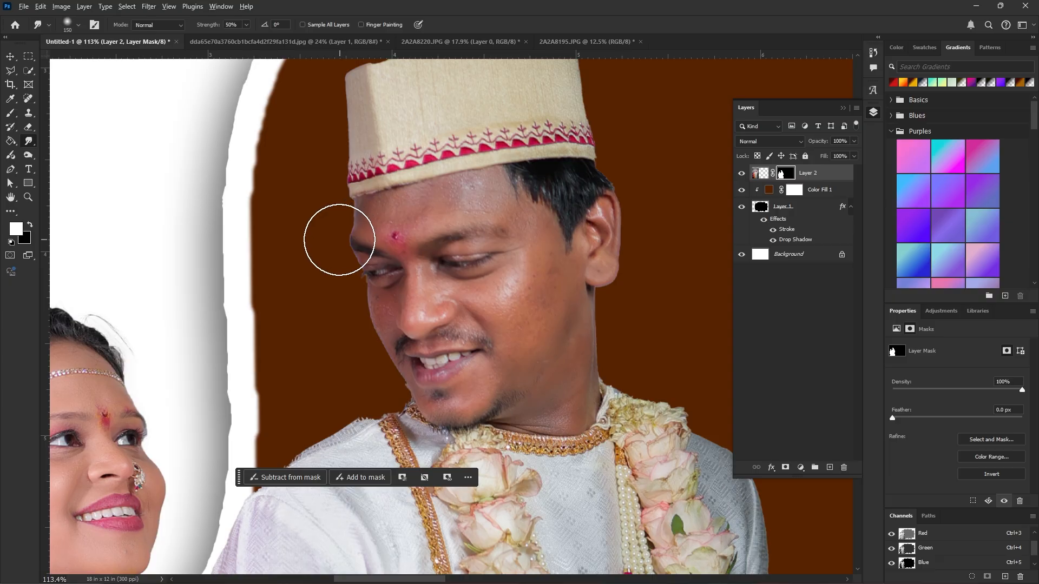
scroll(344, 240, up, 4)
drag(319, 219, 295, 275)
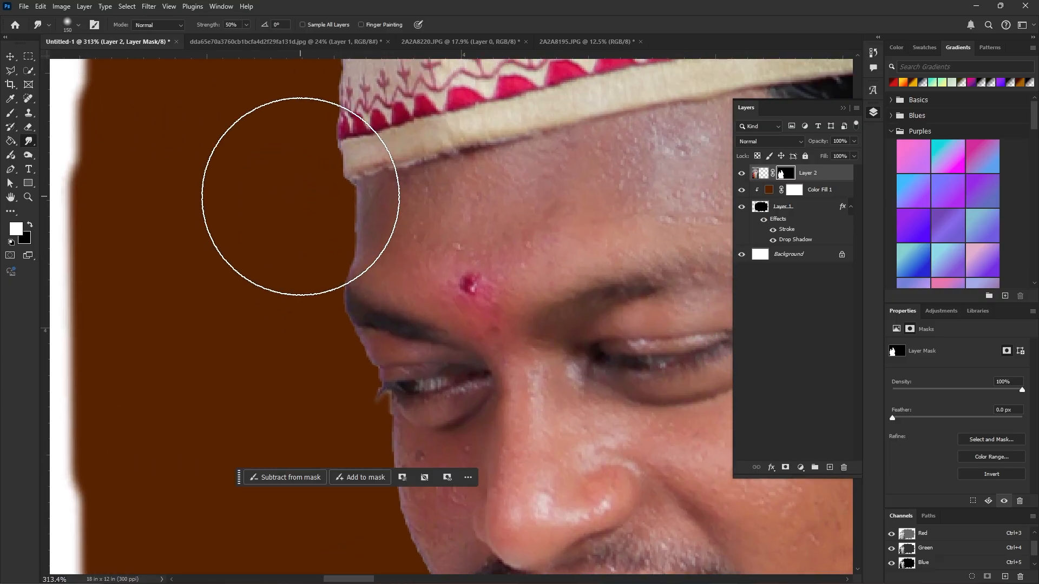
drag(300, 160, 272, 242)
drag(276, 183, 248, 340)
drag(311, 157, 281, 212)
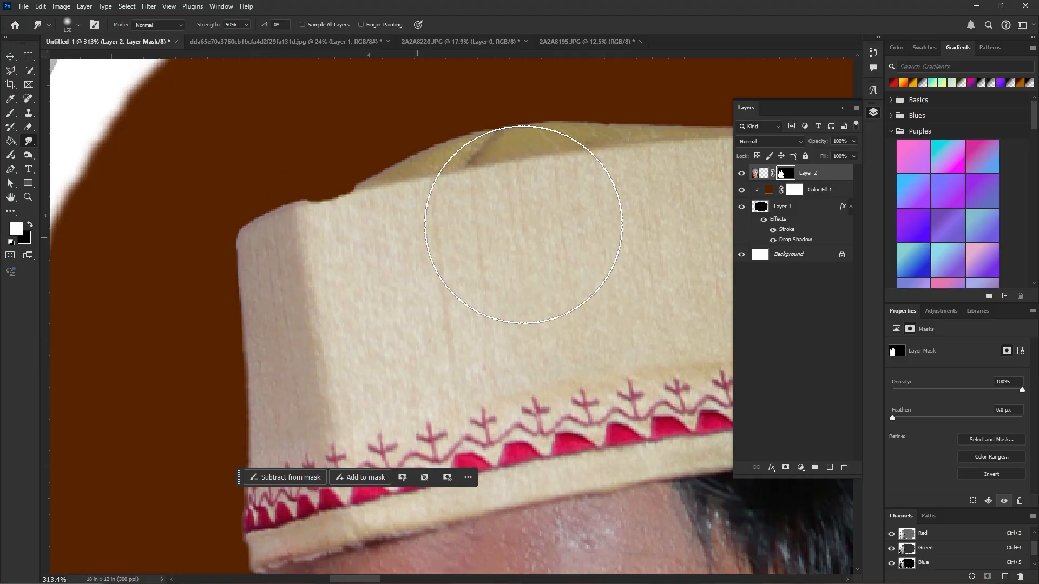
Paint white on the Layer 2 mask with a 35 px brush to fill the notch in the cap's upper edge.
click(11, 114)
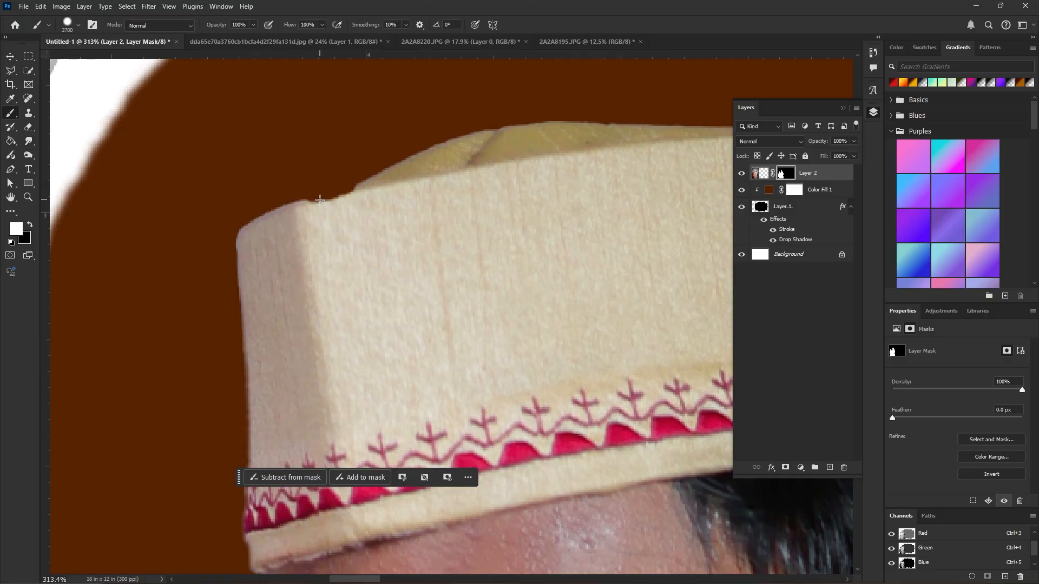
key(bracketleft)
key(bracketleft)
key(bracketleft)
key(bracketleft)
key(bracketleft)
key(bracketleft)
key(bracketleft)
key(bracketleft)
key(bracketleft)
key(bracketleft)
key(bracketleft)
key(bracketleft)
key(bracketleft)
key(bracketleft)
key(bracketleft)
key(bracketleft)
key(bracketleft)
key(bracketleft)
key(bracketleft)
key(bracketleft)
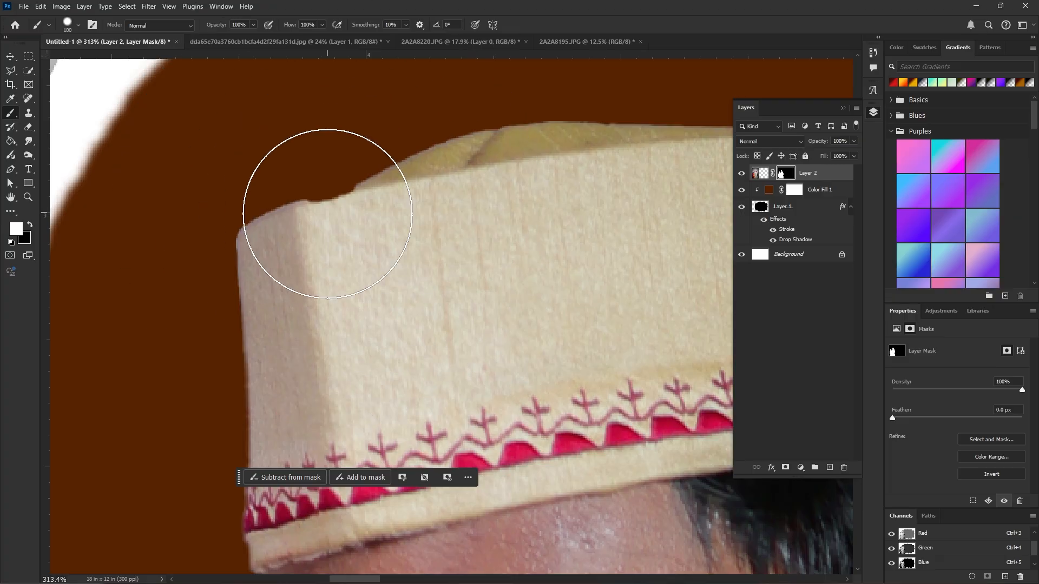
key(bracketleft)
drag(312, 214, 354, 201)
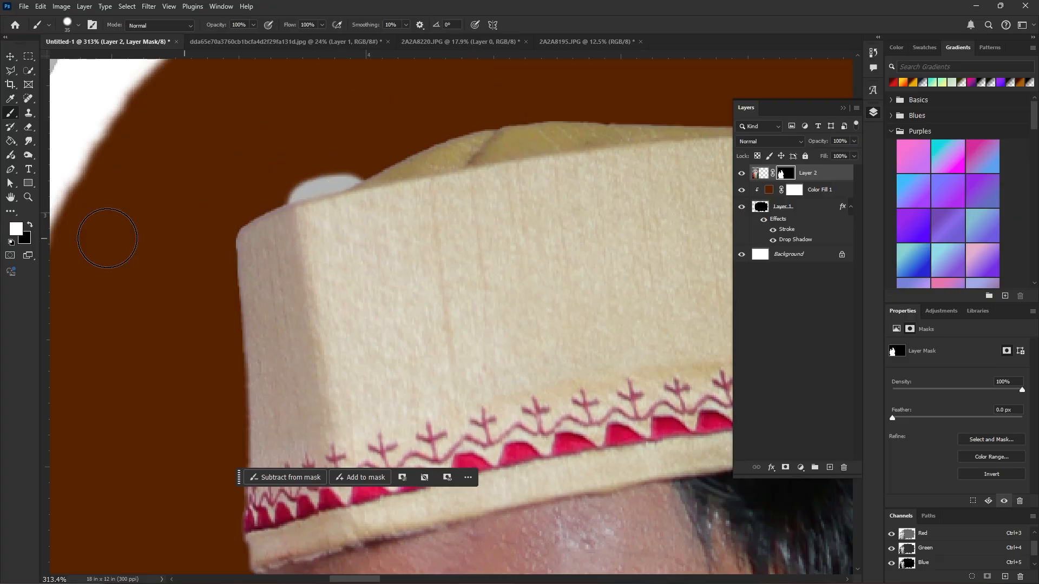
Trace a Pen path around the pale bump on the cap's upper edge and clear it from the Layer 2 mask with a 1.5 px feathered selection.
click(10, 168)
scroll(260, 201, up, 2)
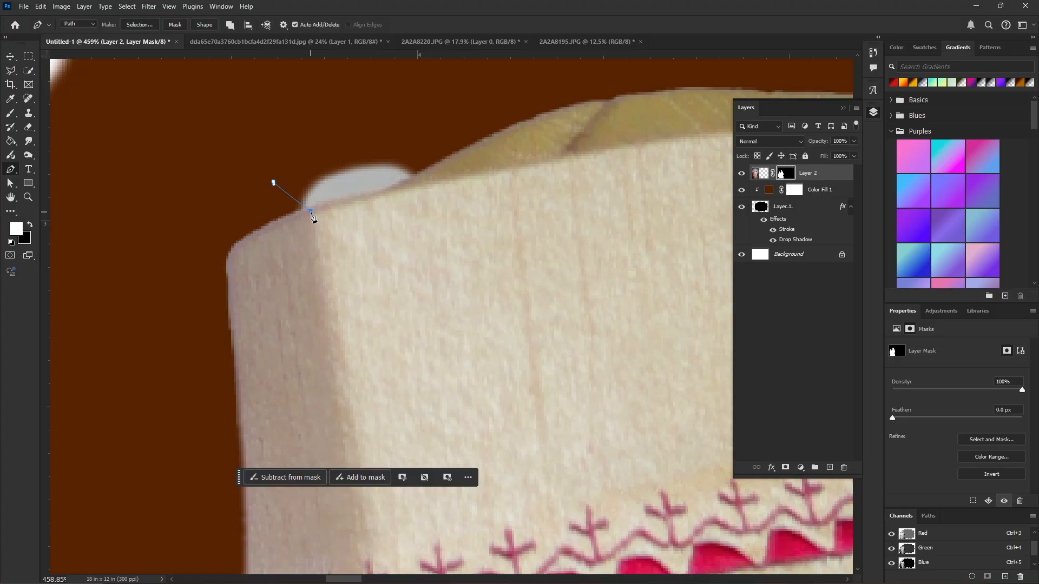
drag(422, 166, 432, 151)
right_click(327, 157)
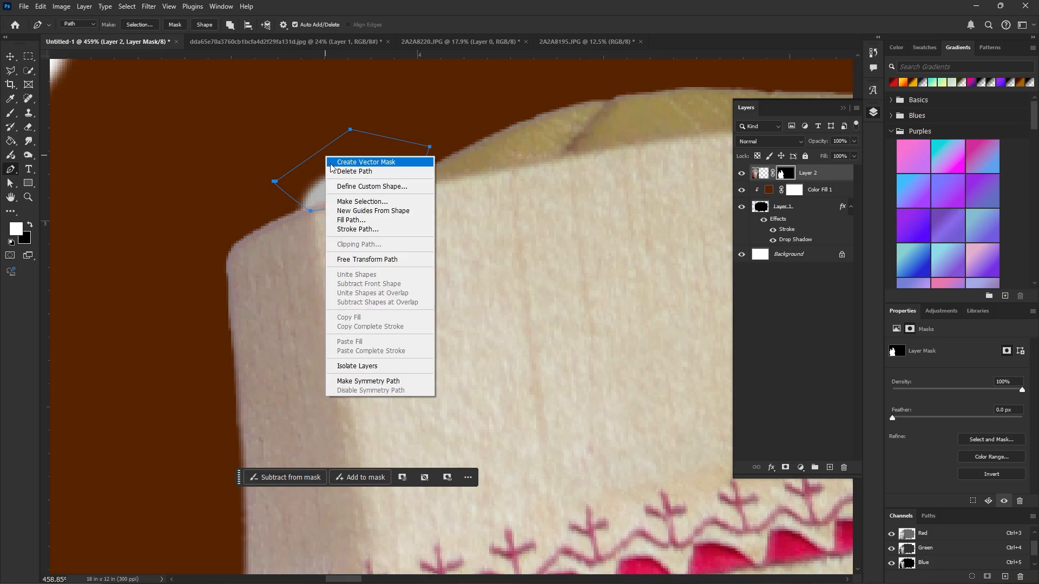
click(349, 201)
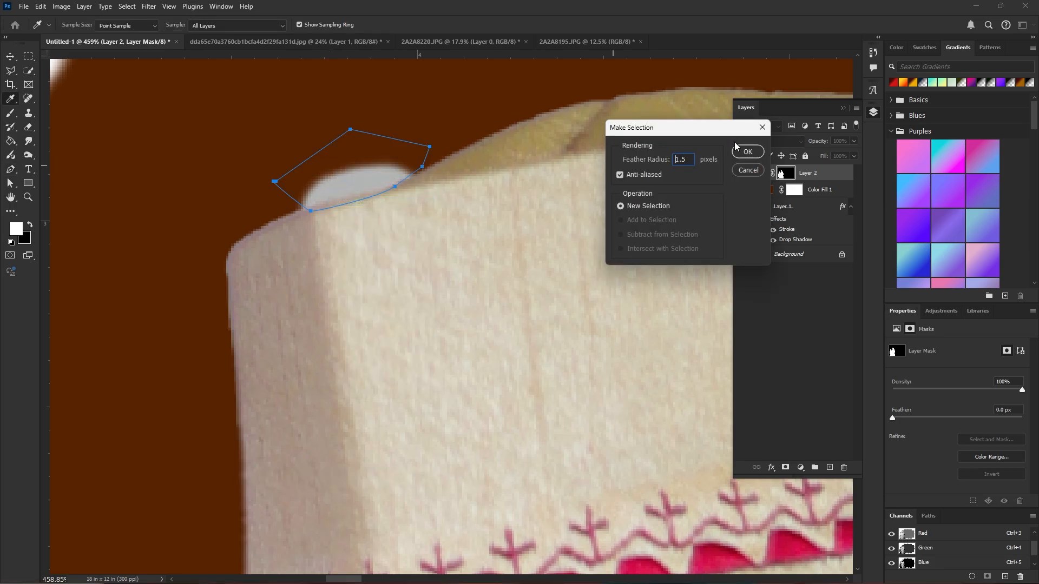
click(746, 151)
key(Delete)
key(ctrl+d)
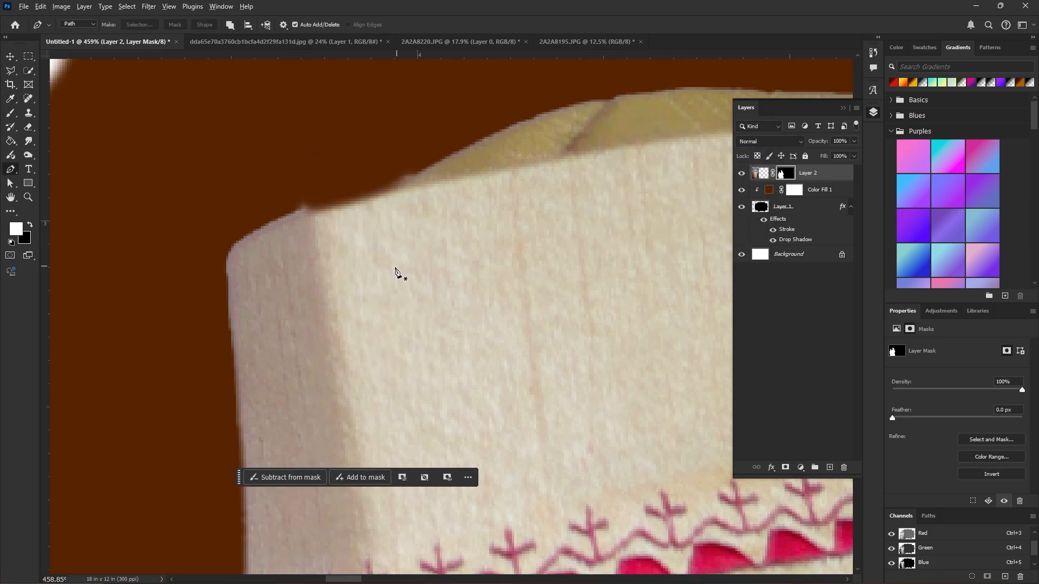
Trace another closed Pen path along the cleaned stretch of the cap's upper edge and convert it to a 1.5 px feathered selection.
scroll(325, 239, down, 5)
scroll(314, 220, up, 4)
click(314, 214)
click(316, 227)
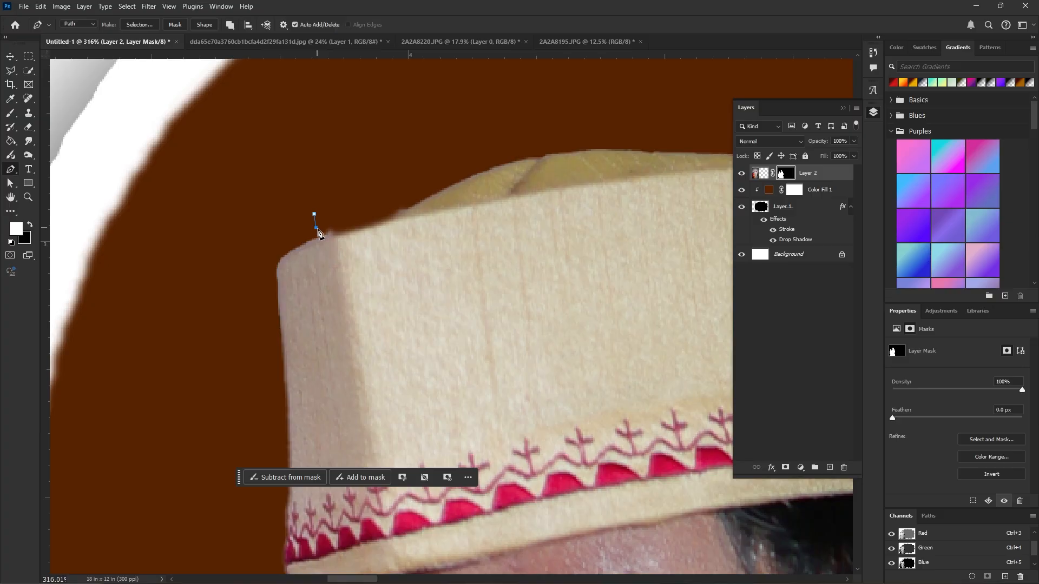
click(418, 178)
drag(324, 192, 317, 198)
right_click(342, 219)
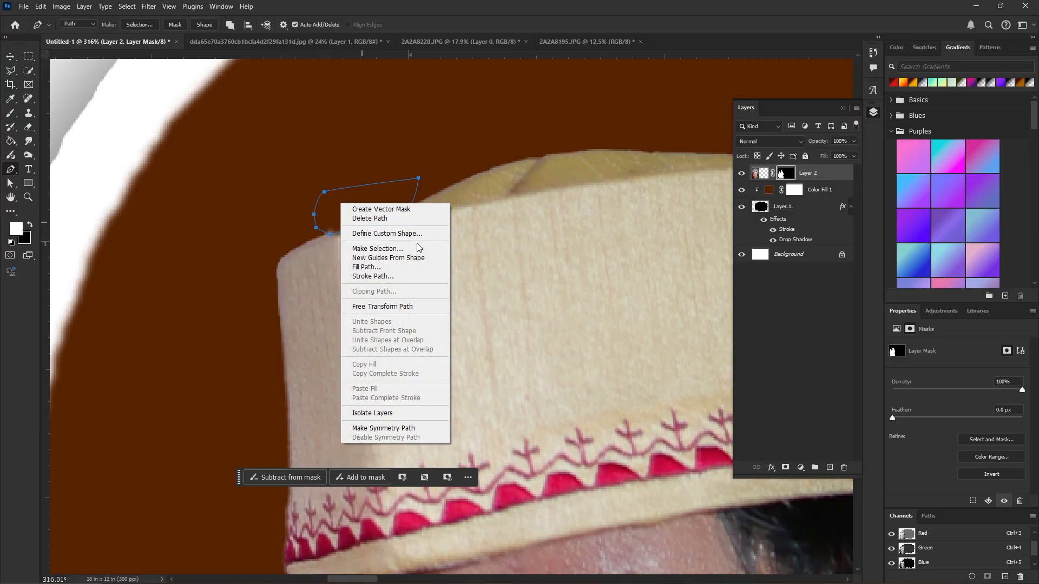
click(414, 259)
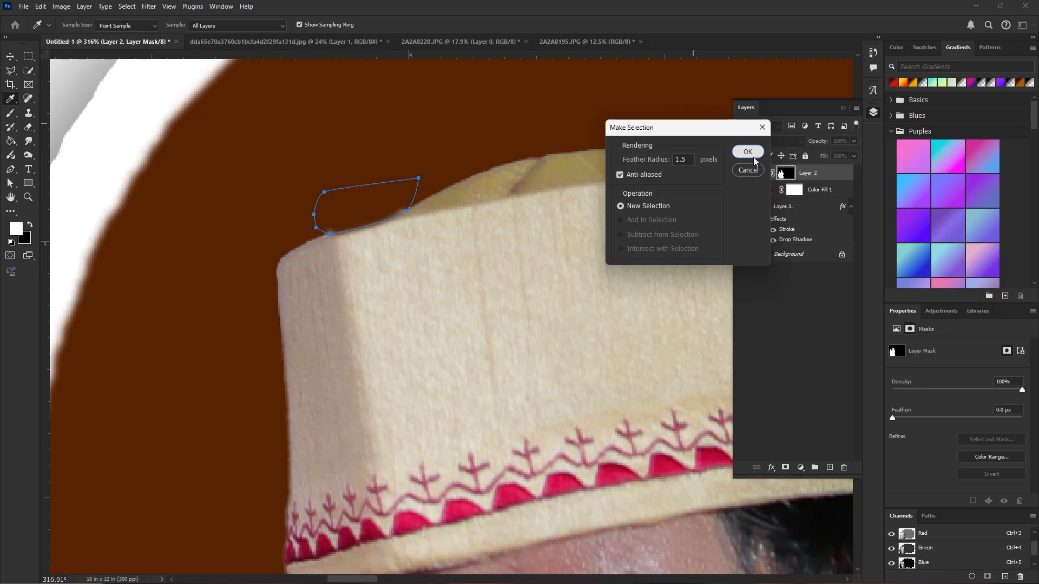
click(748, 152)
scroll(377, 276, down, 4)
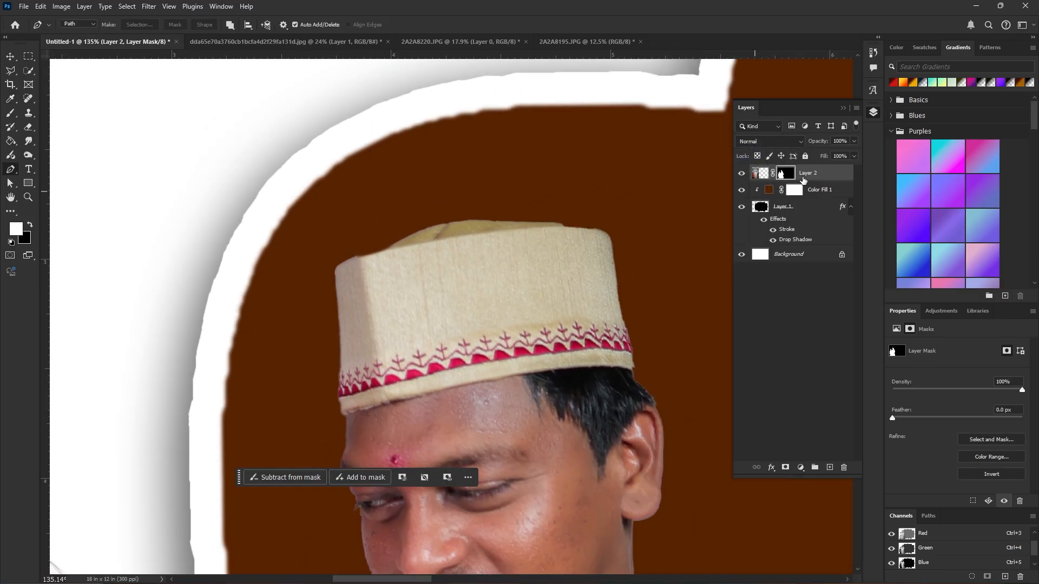
scroll(359, 301, down, 8)
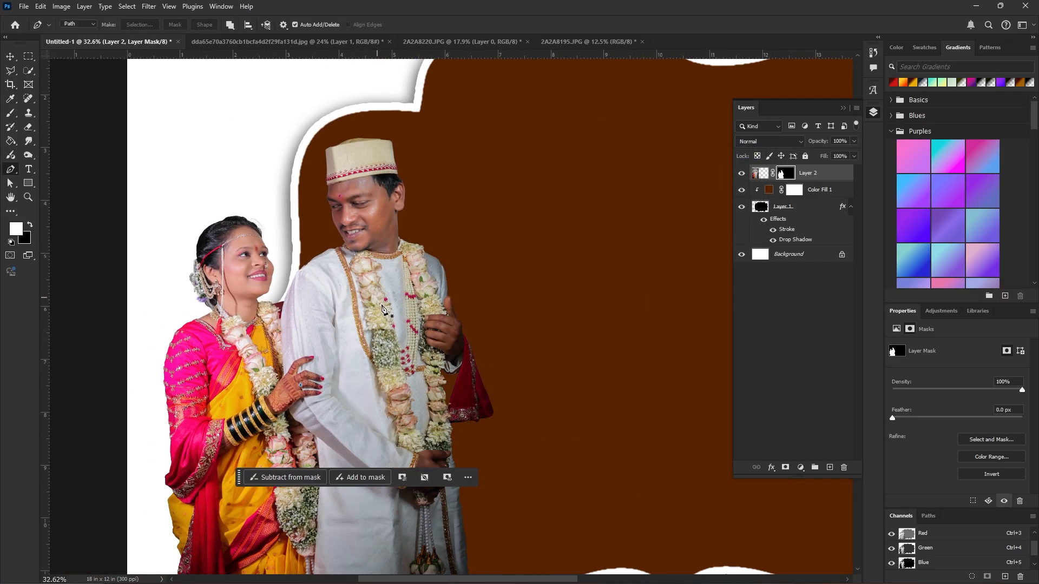
Duplicate the masked couple layer and fully desaturate the copy with Hue/Saturation.
click(11, 58)
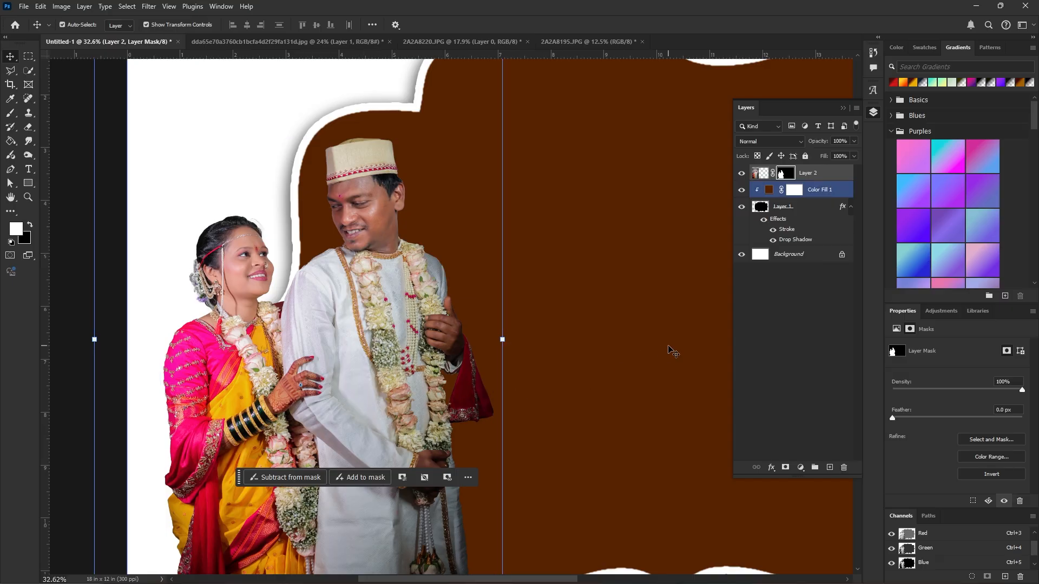
click(761, 174)
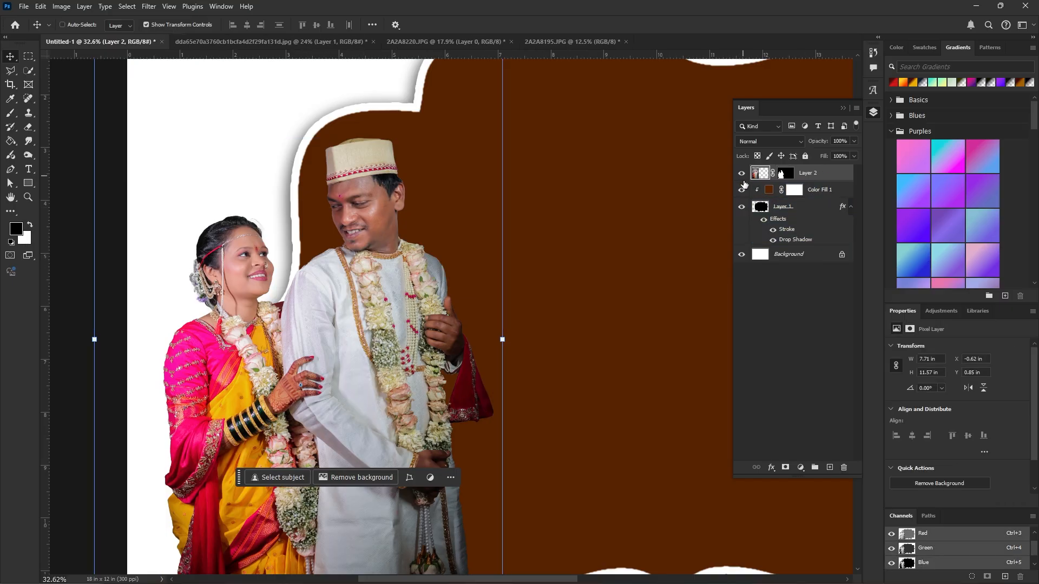
key(ctrl+j)
key(ctrl+u)
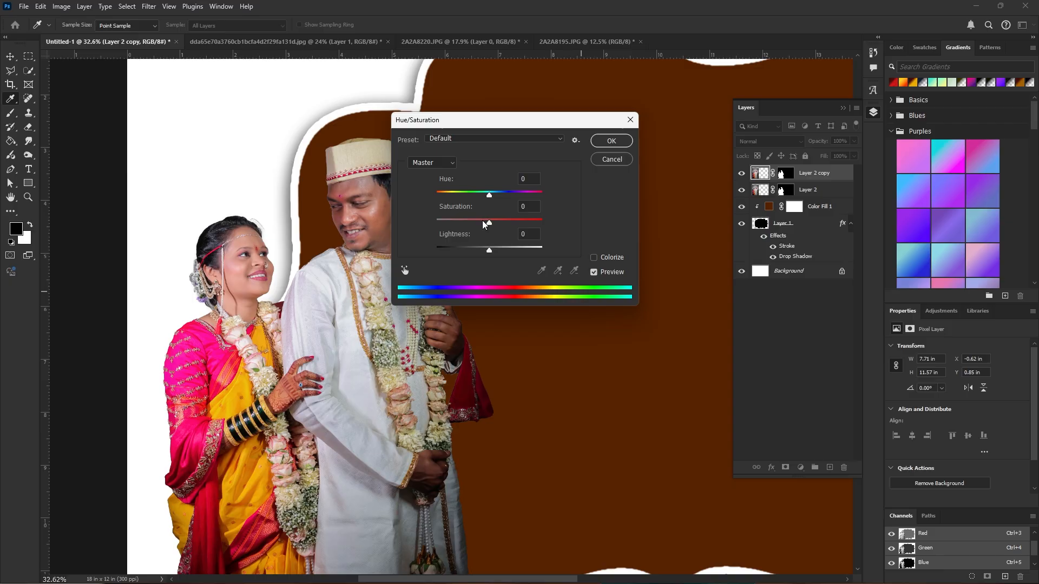
drag(486, 222, 372, 245)
click(612, 143)
Turn the original Layer 2 image white with Levels at output black 255, and shift it to X -0.58 in as an outline behind the couple.
scroll(414, 268, down, 6)
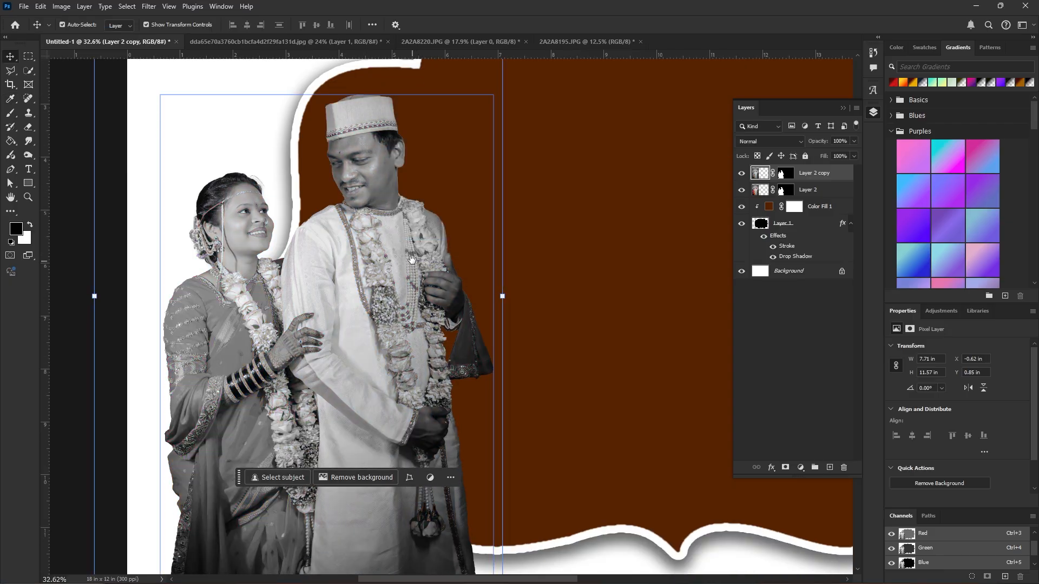
drag(504, 274, 388, 313)
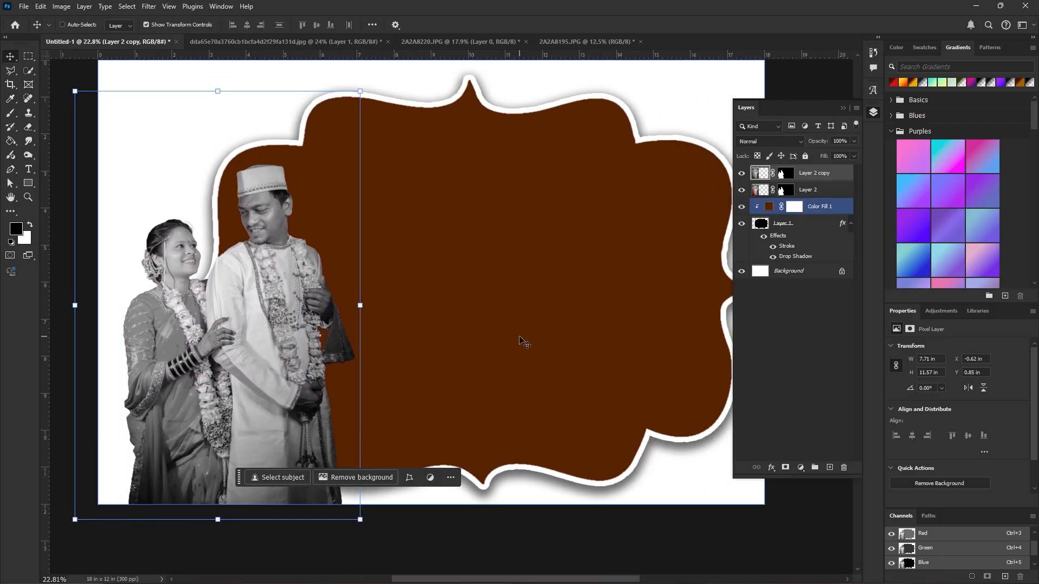
click(837, 194)
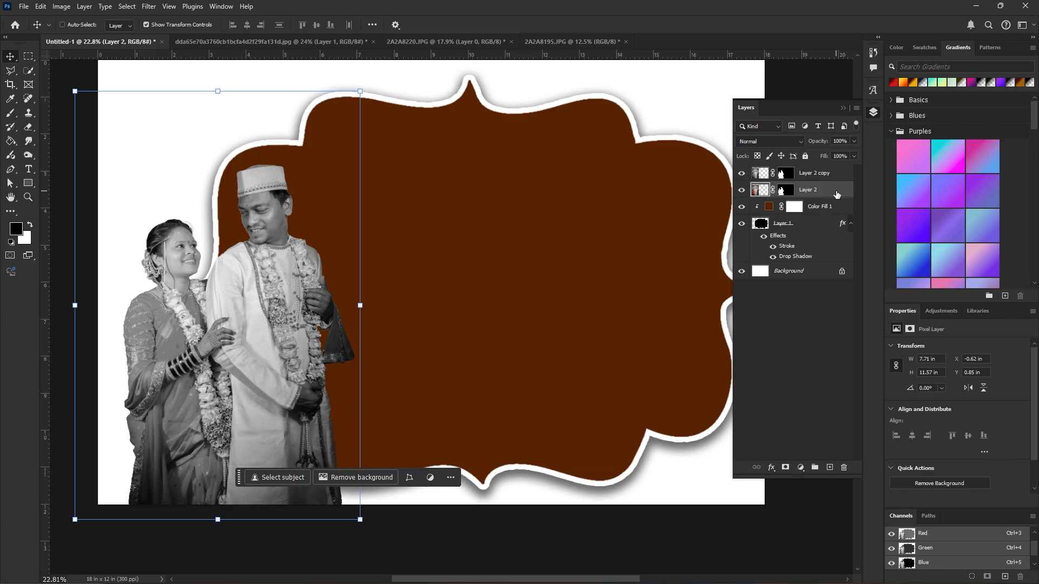
key(ctrl+l)
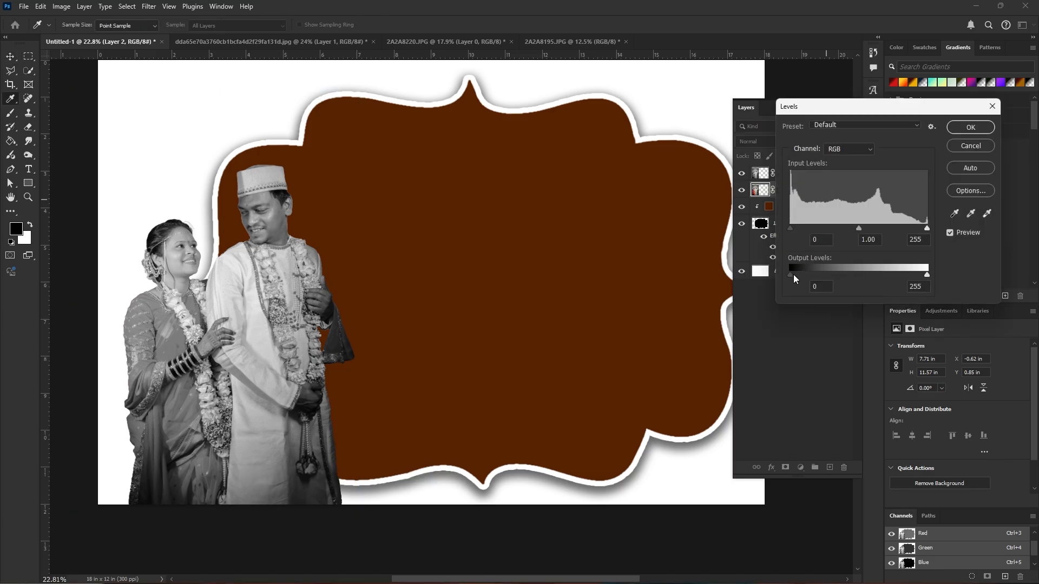
drag(794, 275, 953, 268)
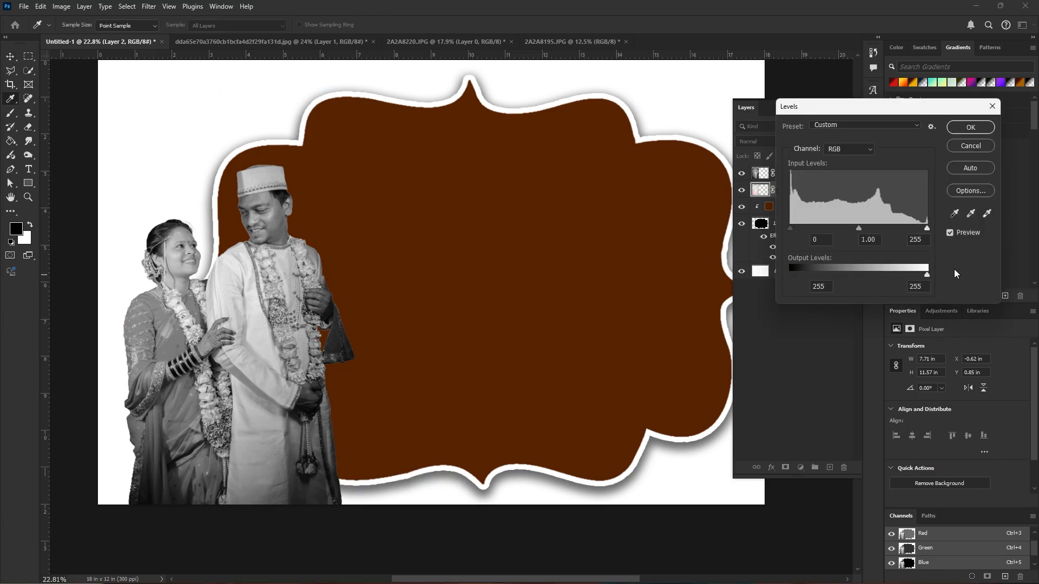
click(971, 127)
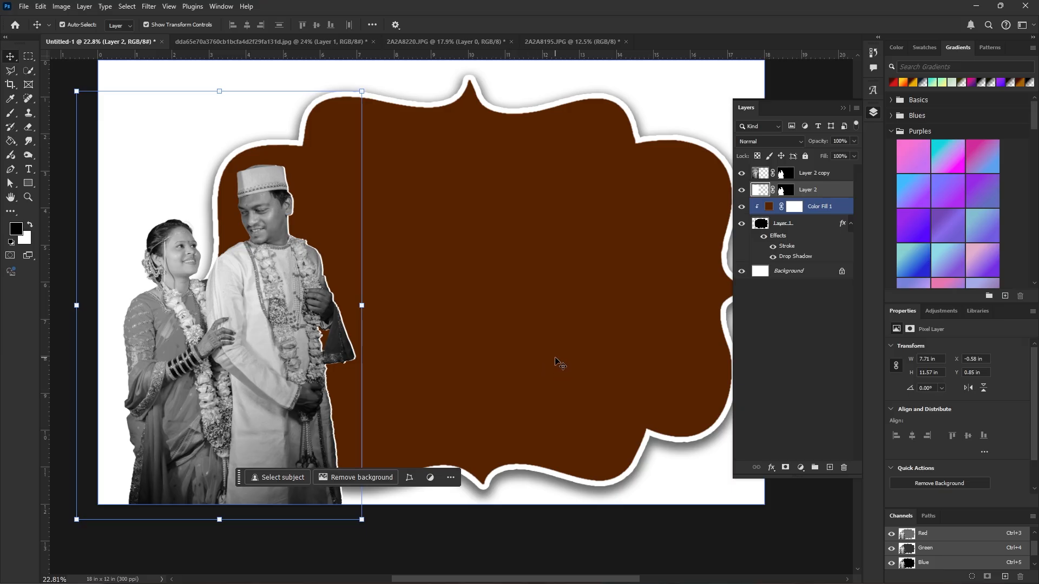
click(560, 373)
scroll(471, 383, down, 3)
scroll(455, 381, up, 2)
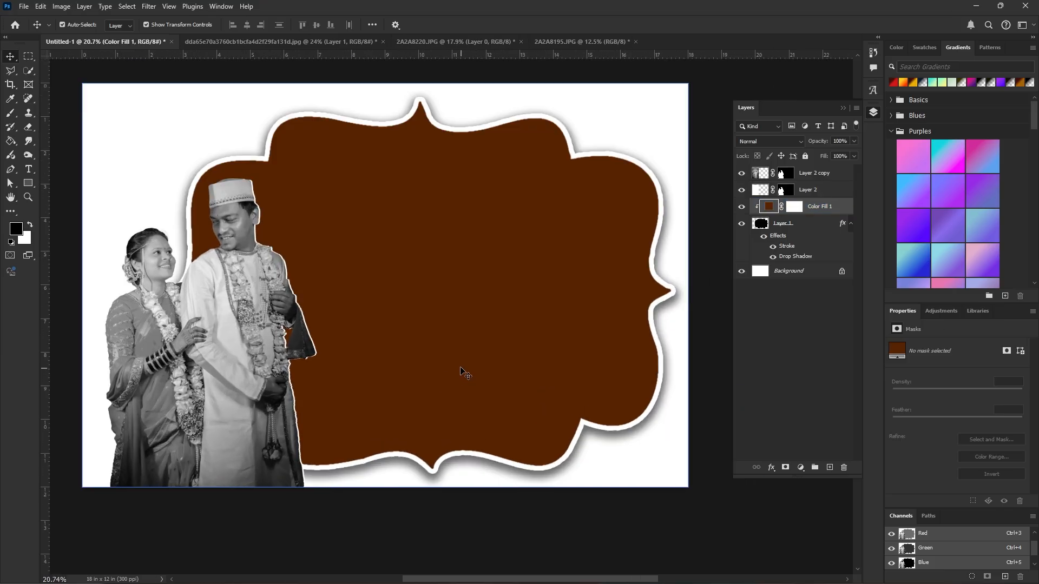
Browse the ps data, Pictures and wedding album folders for an image to open for the page.
click(23, 6)
click(50, 33)
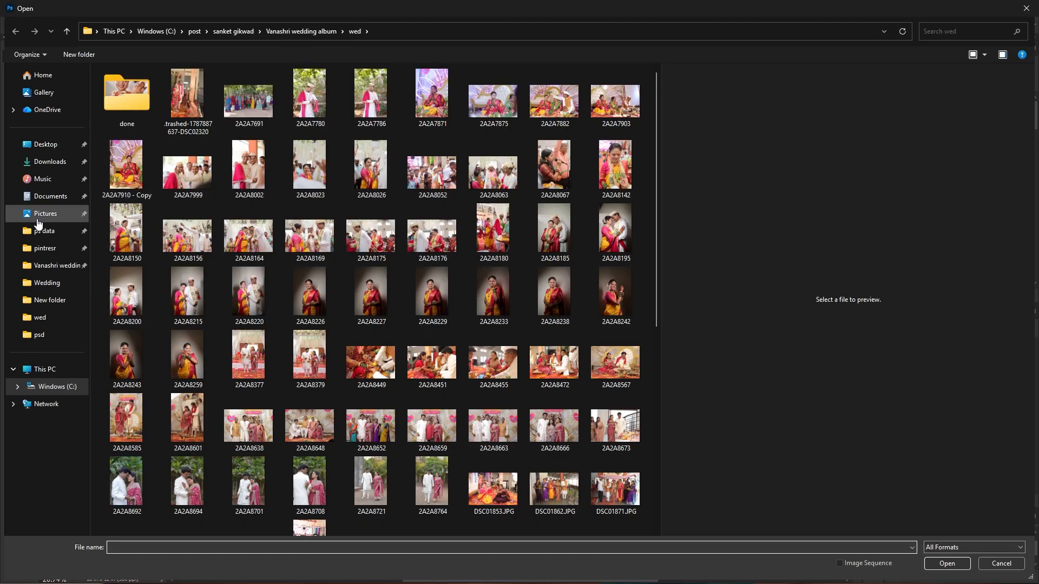
click(38, 214)
click(38, 231)
scroll(388, 321, down, 5)
scroll(388, 321, down, 10)
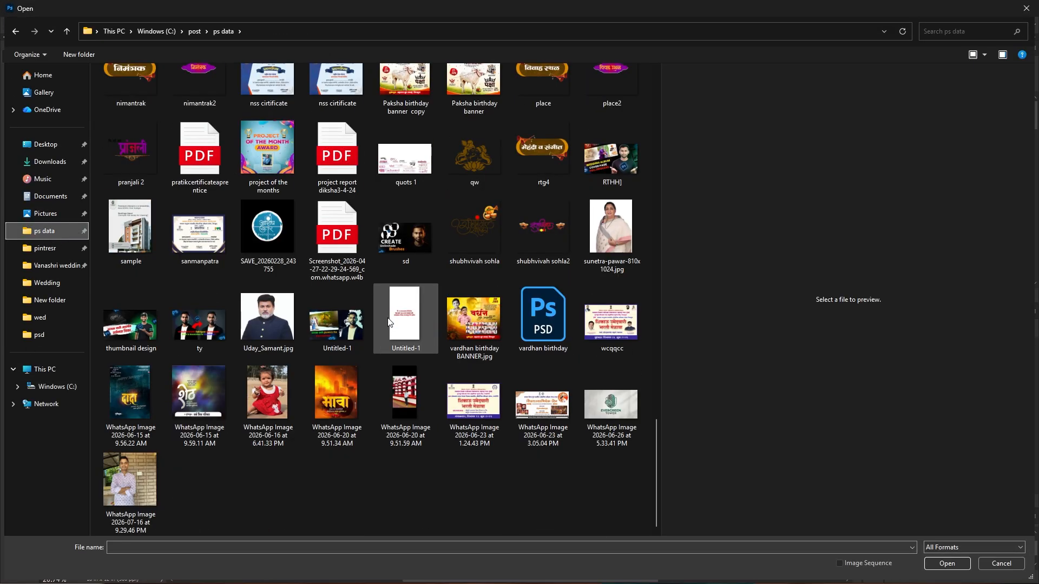
scroll(400, 319, up, 15)
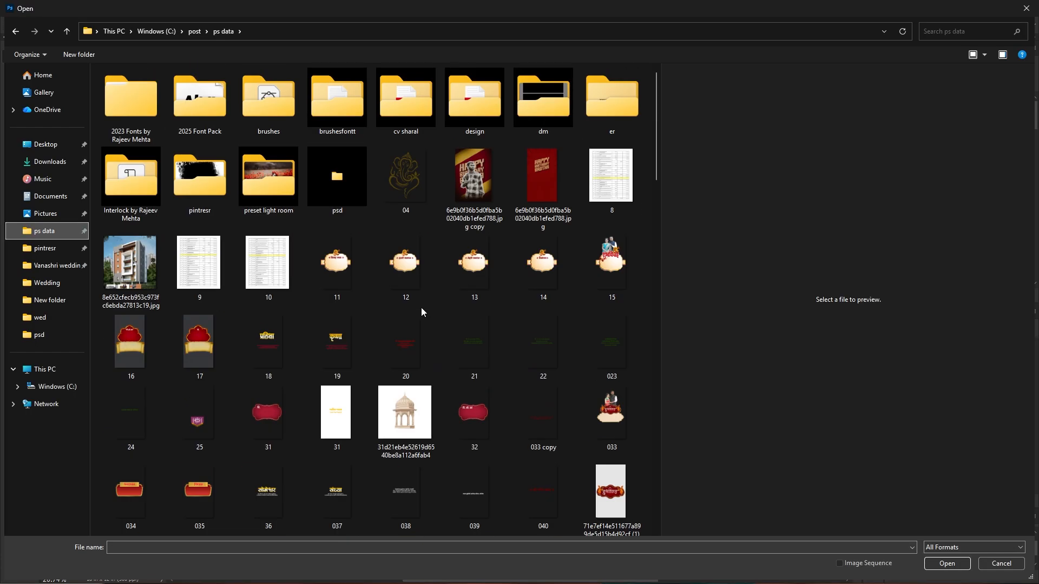
click(45, 214)
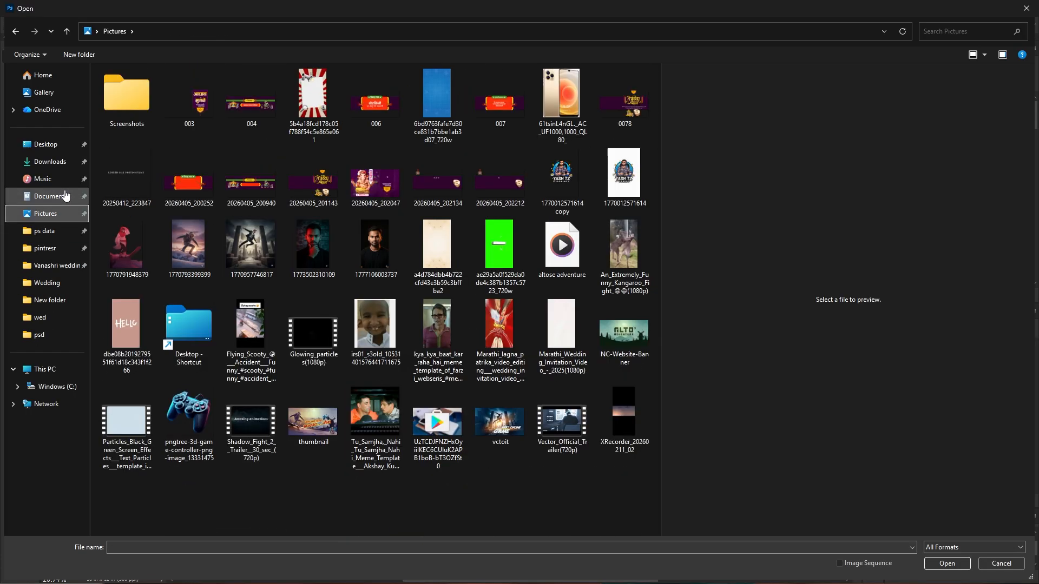
click(59, 266)
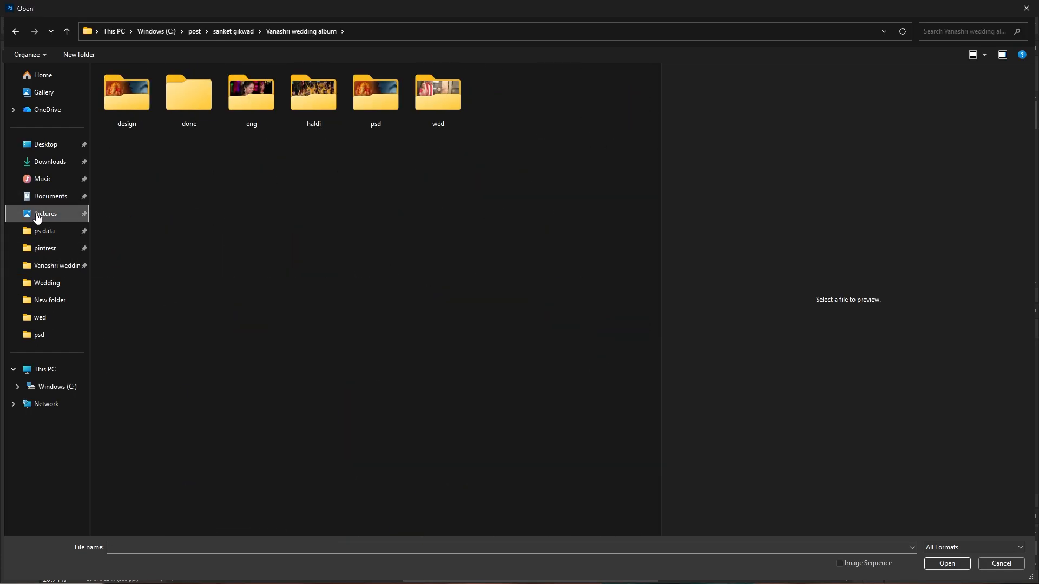
click(40, 214)
click(48, 265)
Find and open the orange light-effect-colour-png-effect-parii-editor-20 image from the pintresr folder.
click(46, 248)
scroll(428, 284, down, 15)
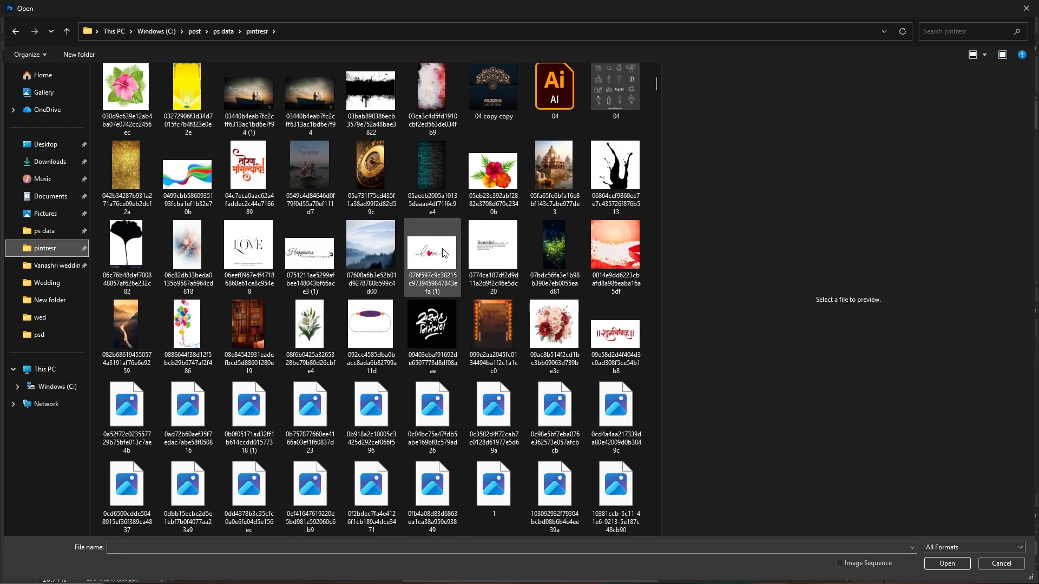
scroll(456, 352, down, 20)
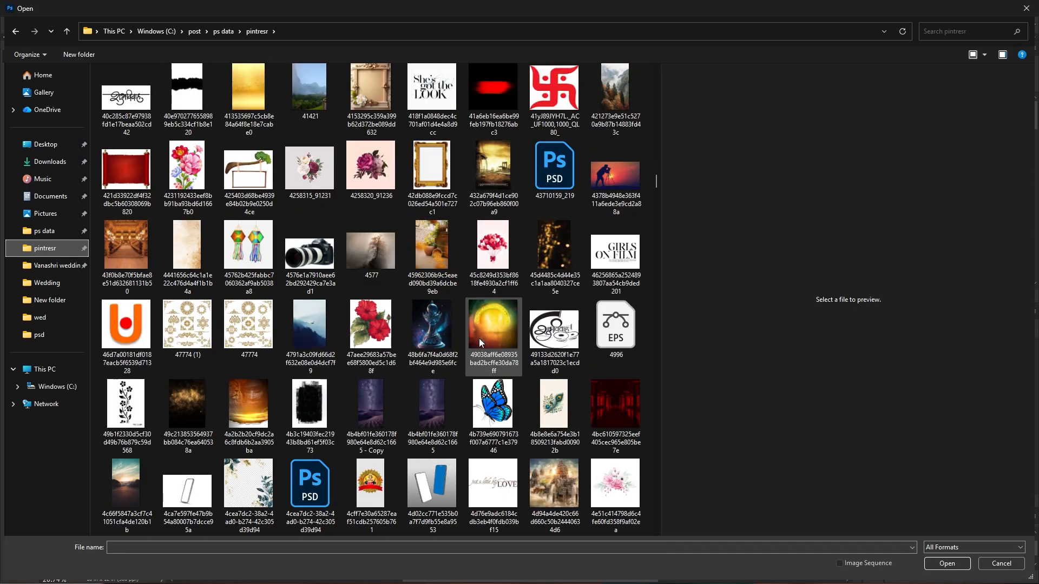
scroll(541, 227, down, 15)
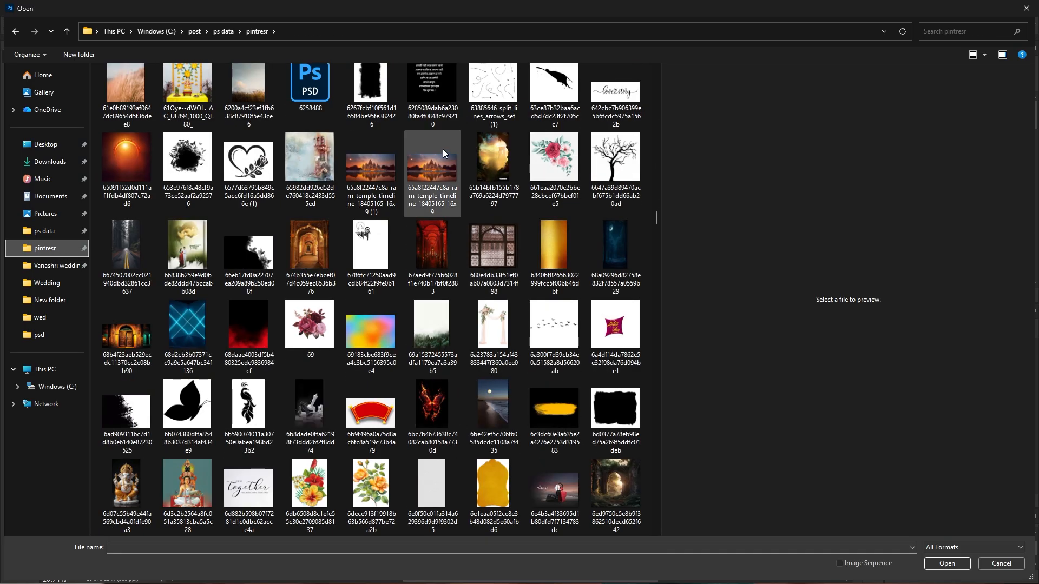
scroll(560, 281, down, 10)
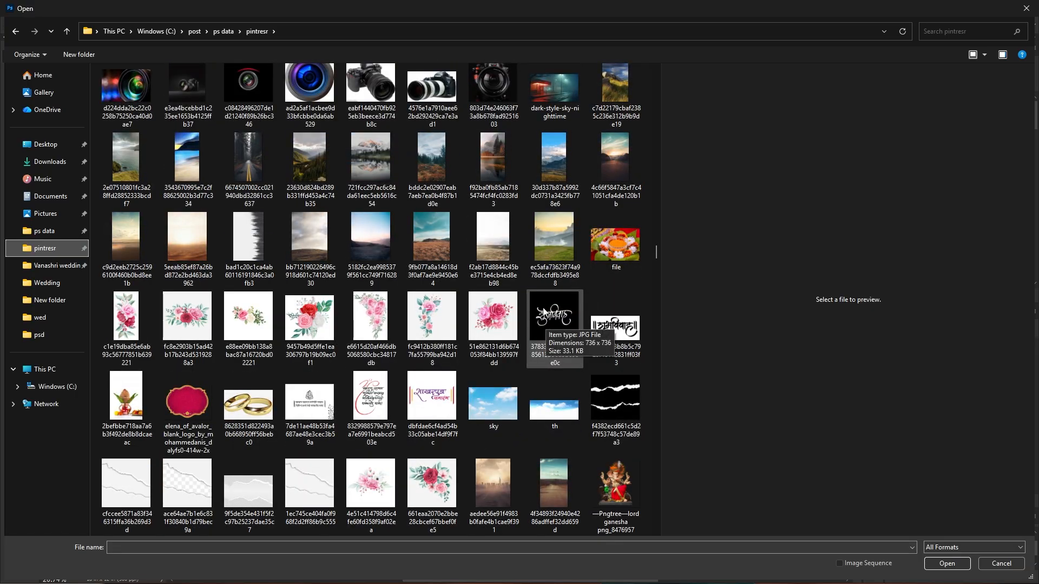
scroll(424, 363, down, 15)
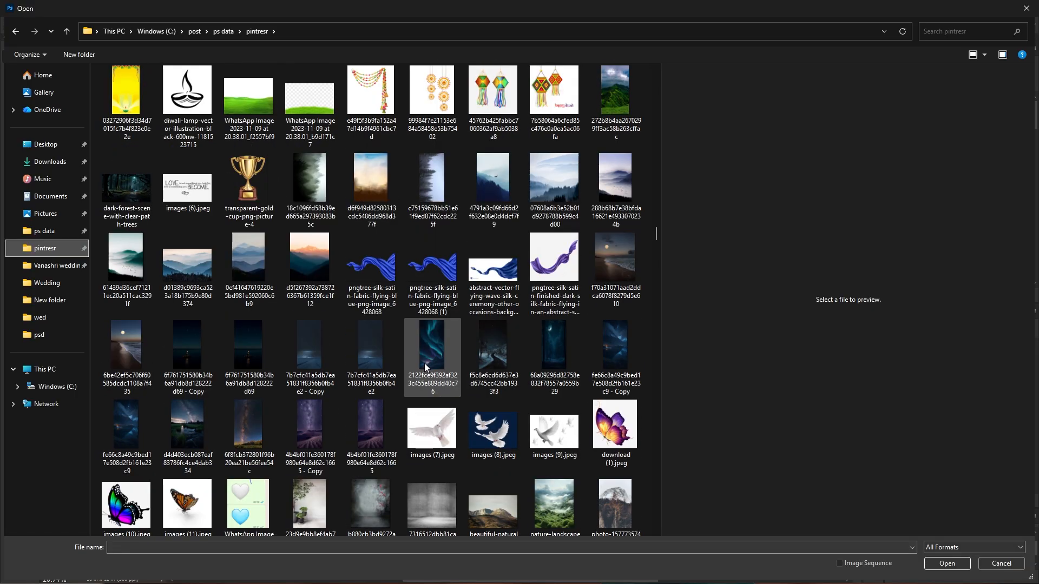
scroll(430, 300, up, 15)
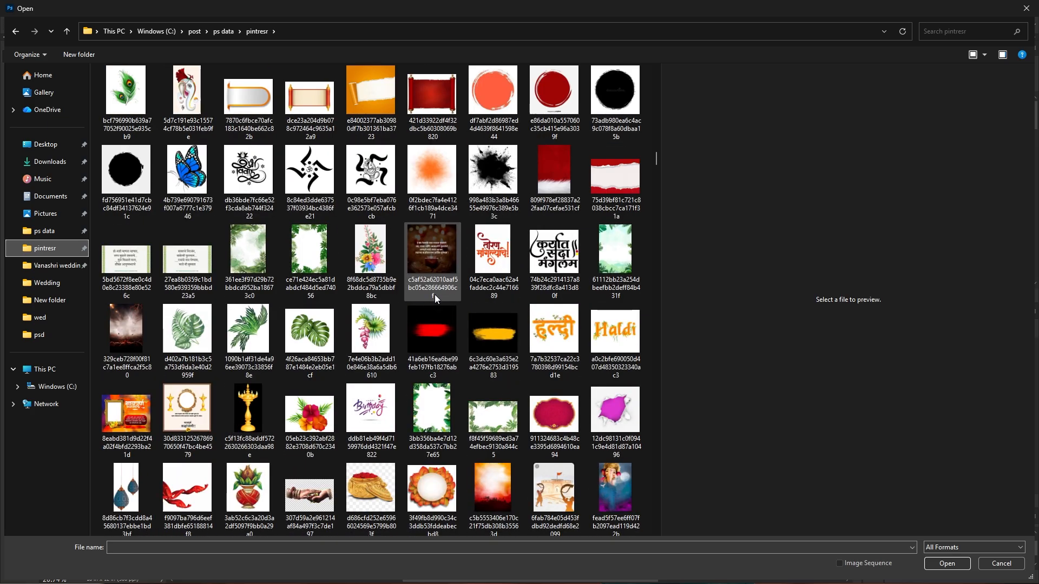
scroll(435, 295, up, 15)
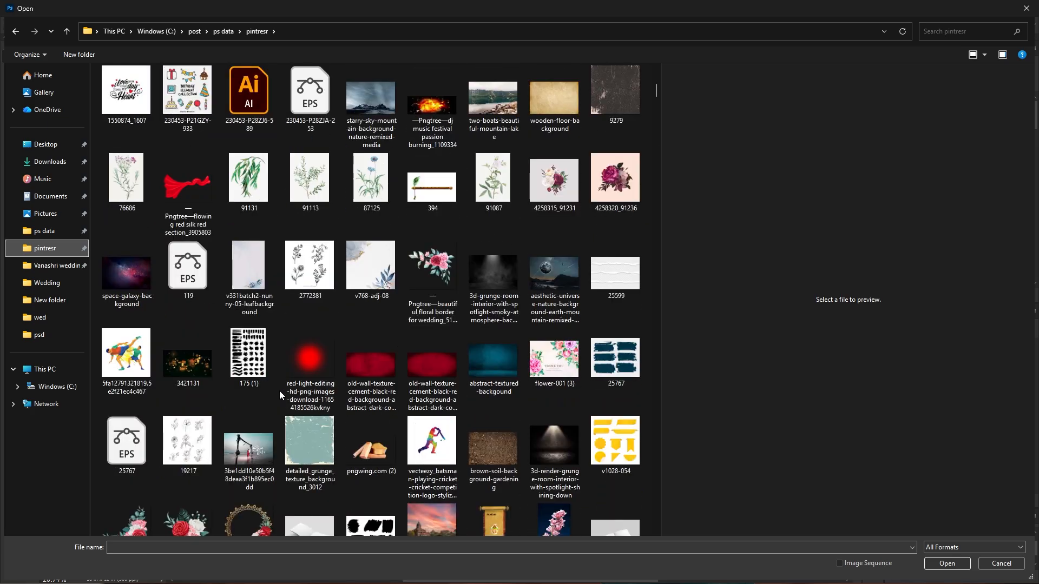
scroll(317, 357, down, 15)
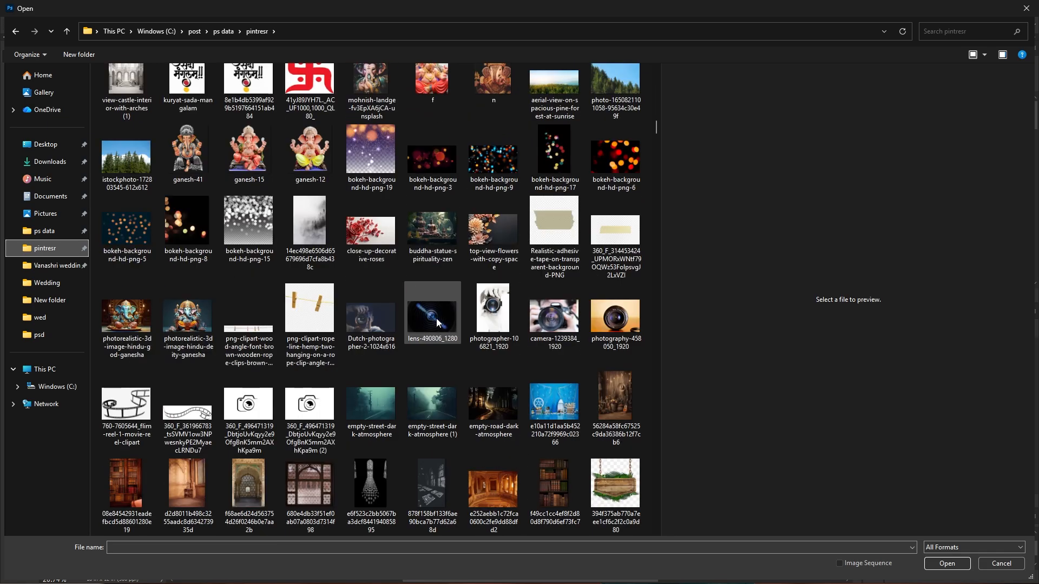
scroll(443, 325, up, 3)
scroll(443, 325, down, 6)
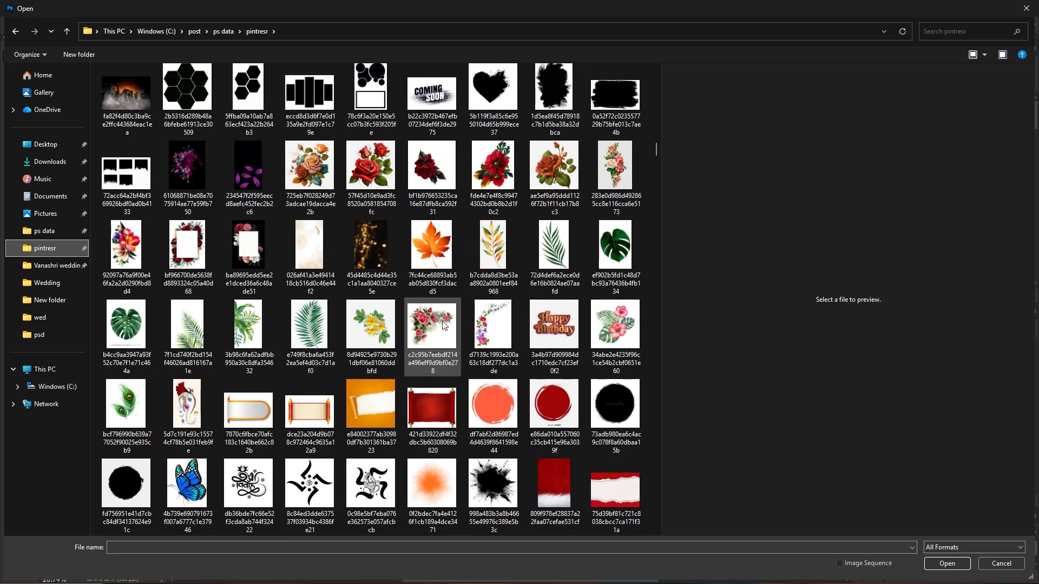
scroll(447, 320, up, 5)
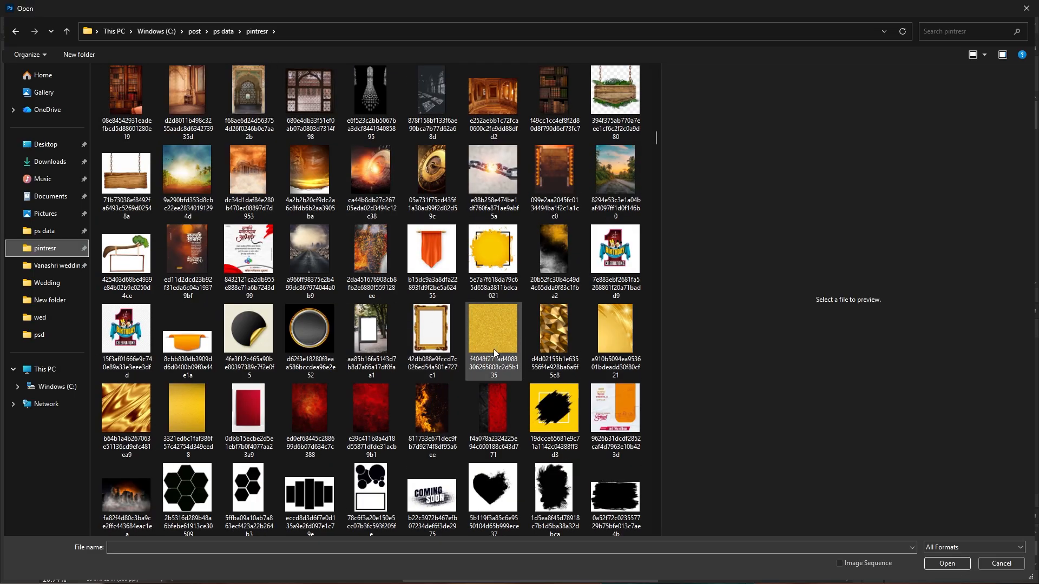
scroll(545, 378, down, 10)
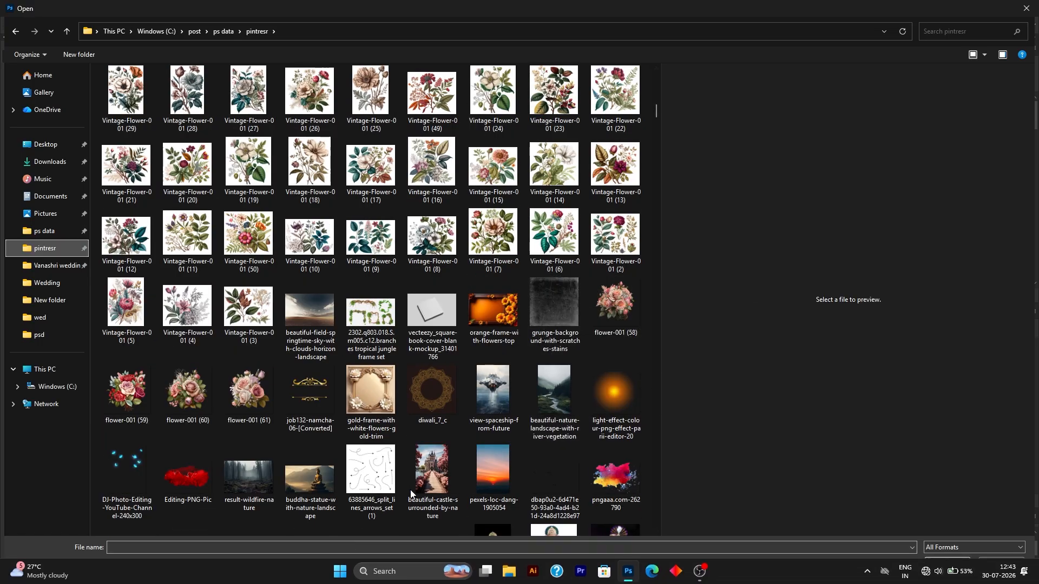
double_click(639, 377)
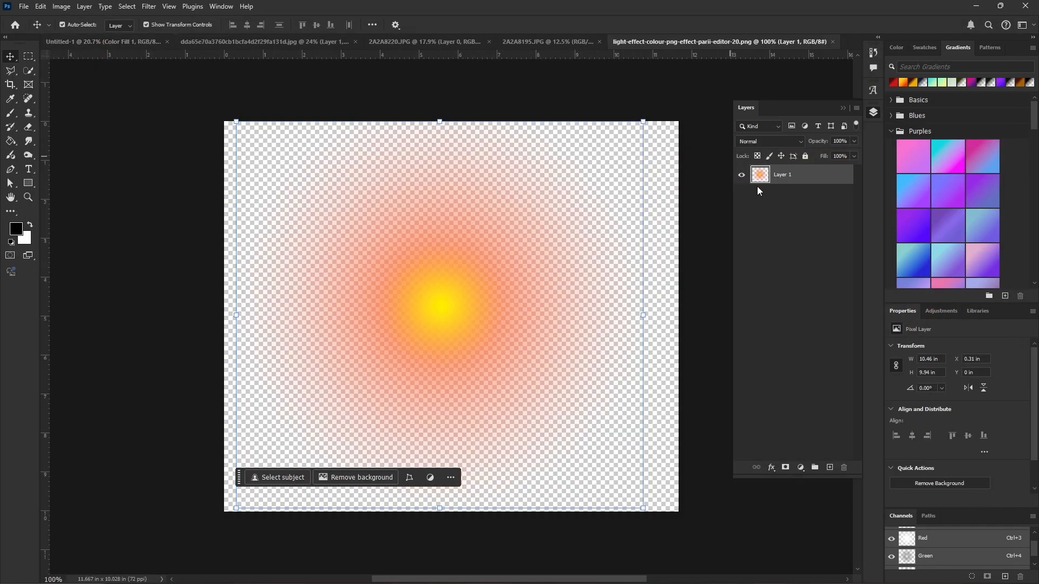
Bring the light effect into the album page below the couple layers and scale it to about 534% over the brown frame.
drag(763, 176, 282, 379)
key(ctrl+t)
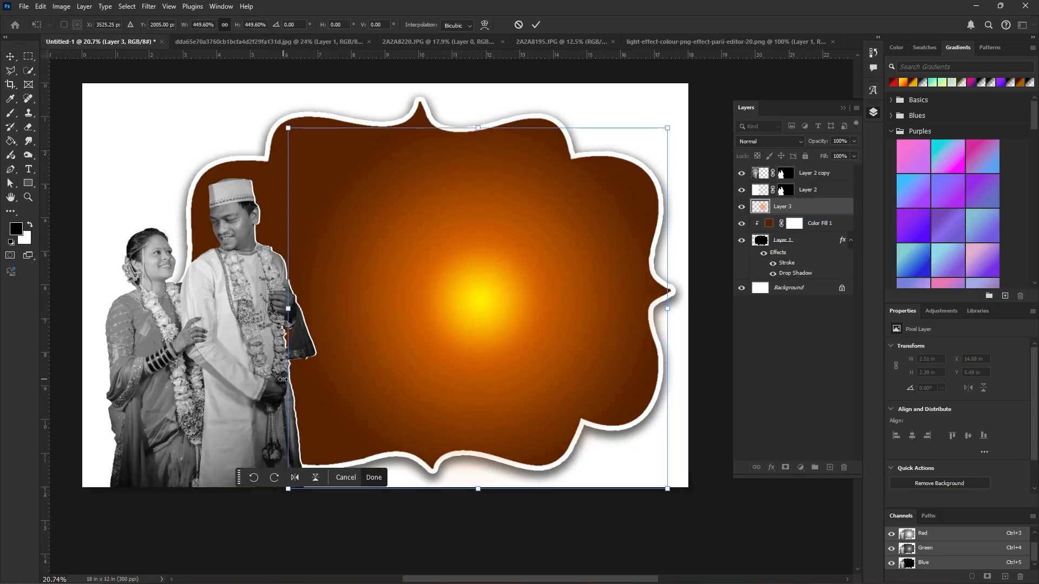
drag(478, 128, 481, 60)
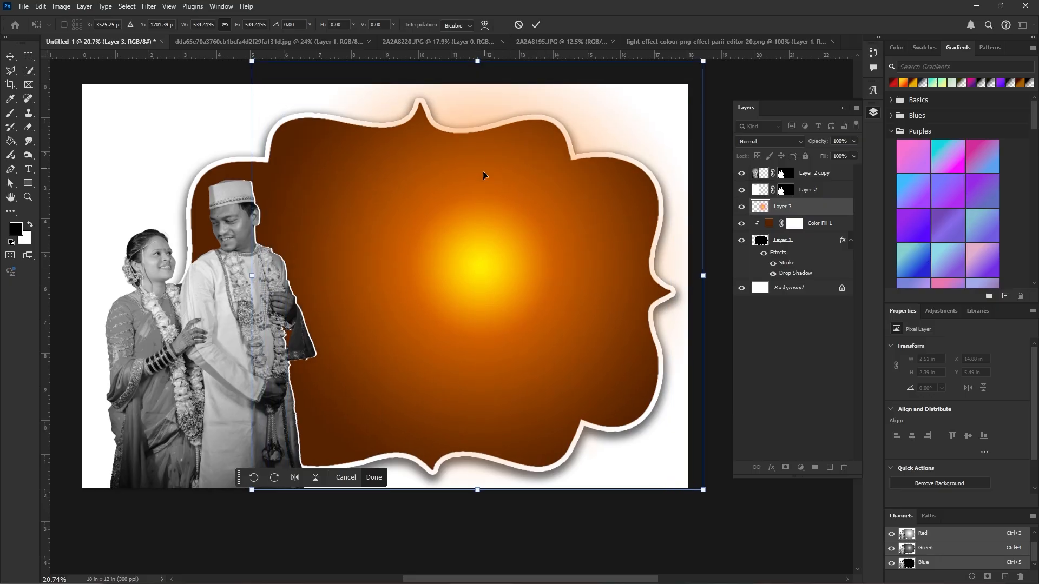
mouse_move(474, 191)
mouse_down()
mouse_move(452, 200)
mouse_move(459, 194)
mouse_up()
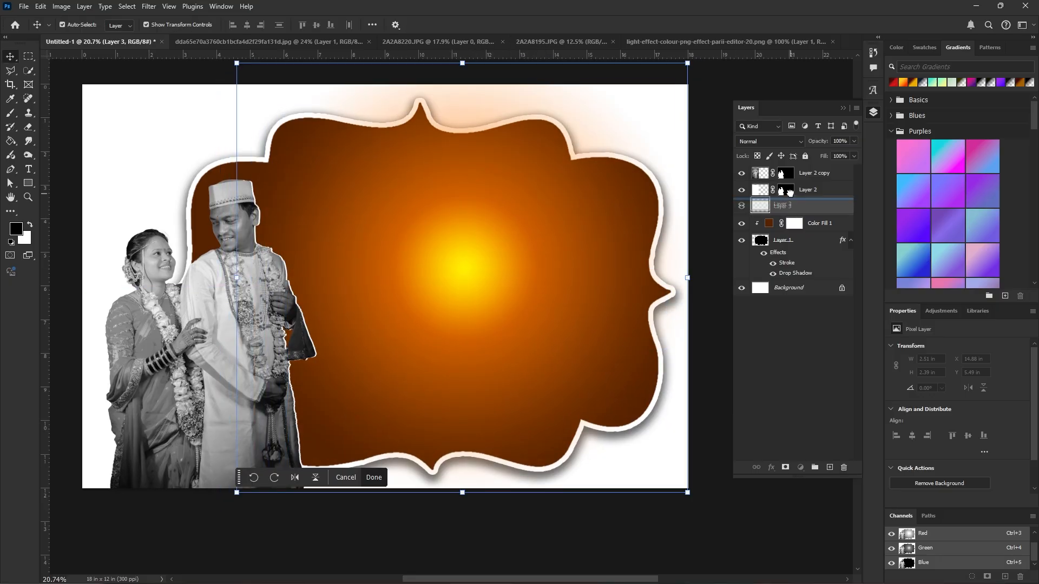
Clip the glow layer to the frame above Color Fill 1 and move it up to about X 4.26 in, Y -2.92 in.
mouse_move(789, 208)
mouse_down()
mouse_move(787, 229)
mouse_move(787, 206)
mouse_up()
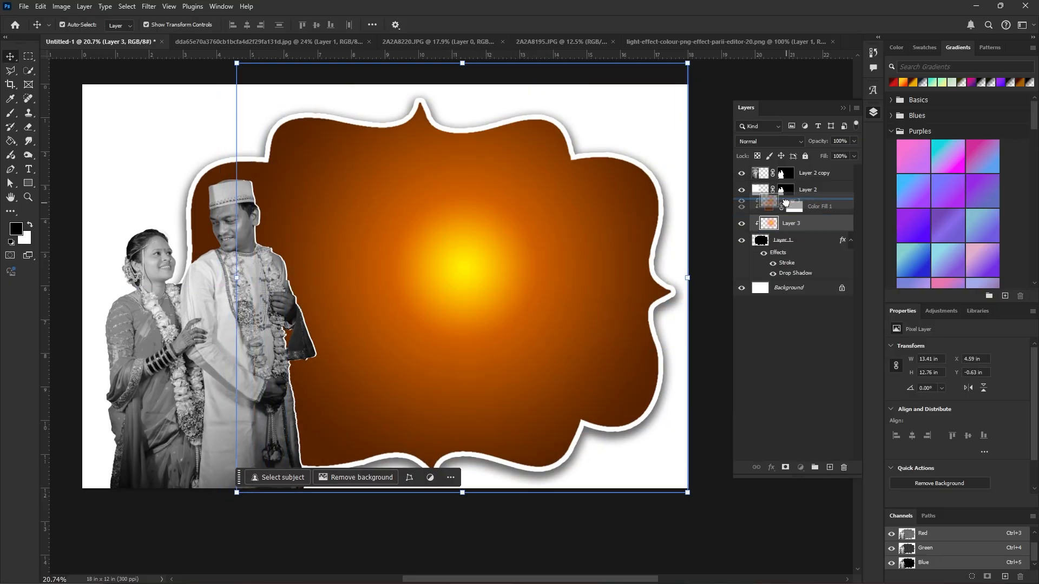
drag(531, 286, 533, 178)
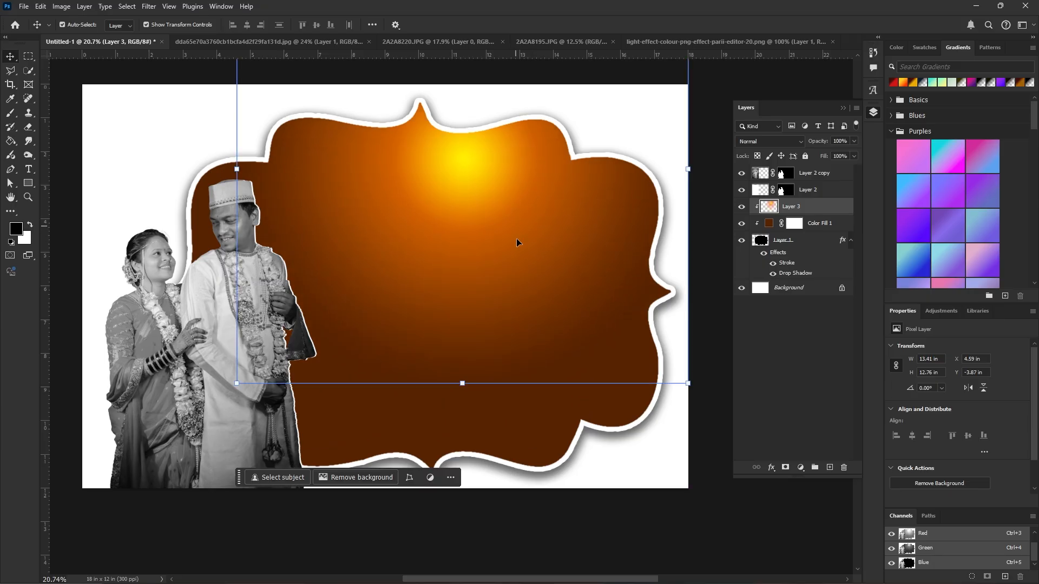
drag(514, 257, 507, 289)
drag(502, 296, 498, 296)
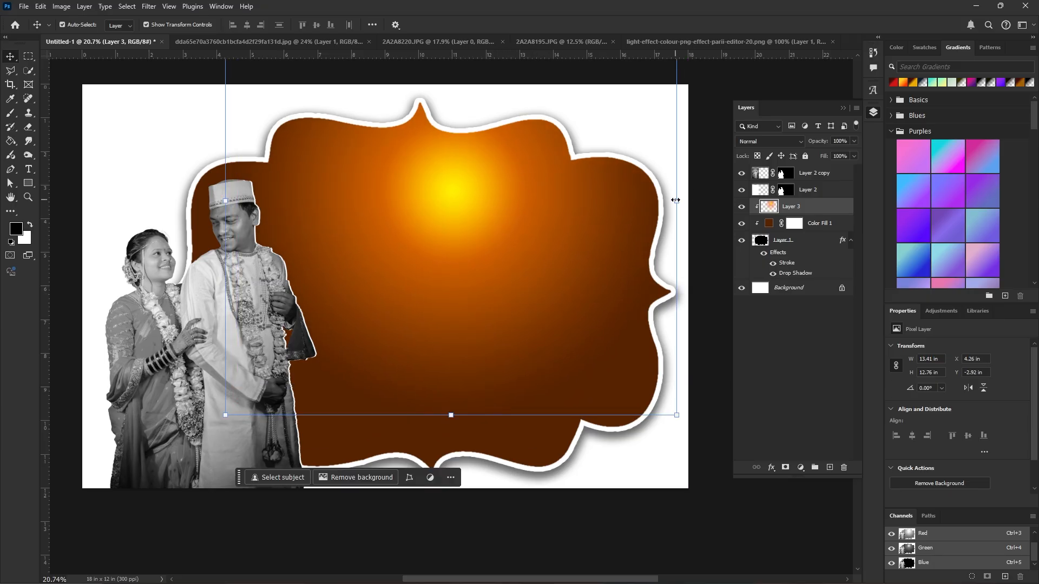
Enlarge the clipped glow to about 15.14 × 14.41 in and place it at about X 4.18 in, Y -3.38 in.
drag(676, 201, 734, 202)
drag(519, 261, 504, 275)
drag(575, 236, 586, 233)
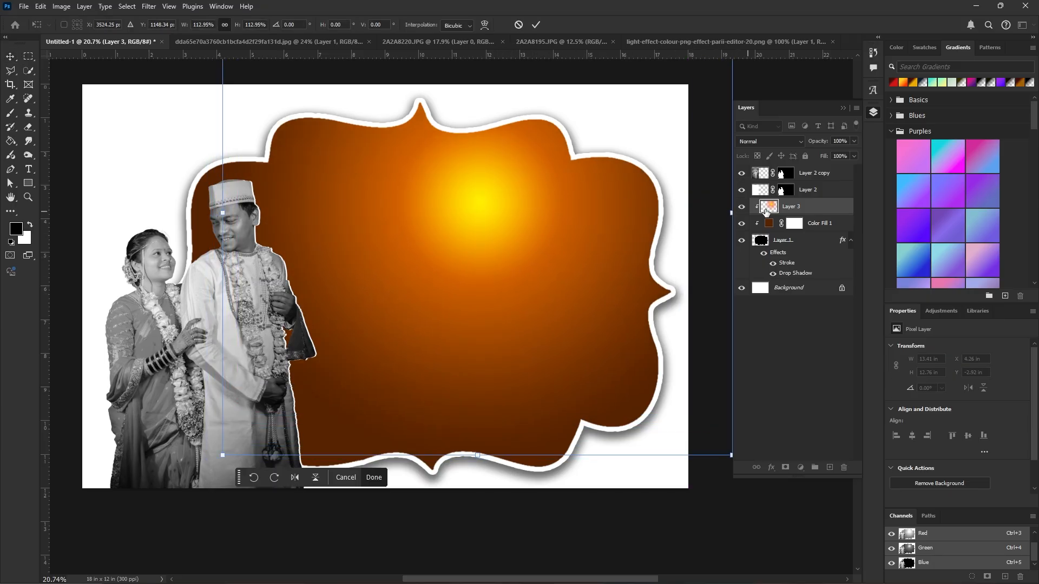
click(793, 206)
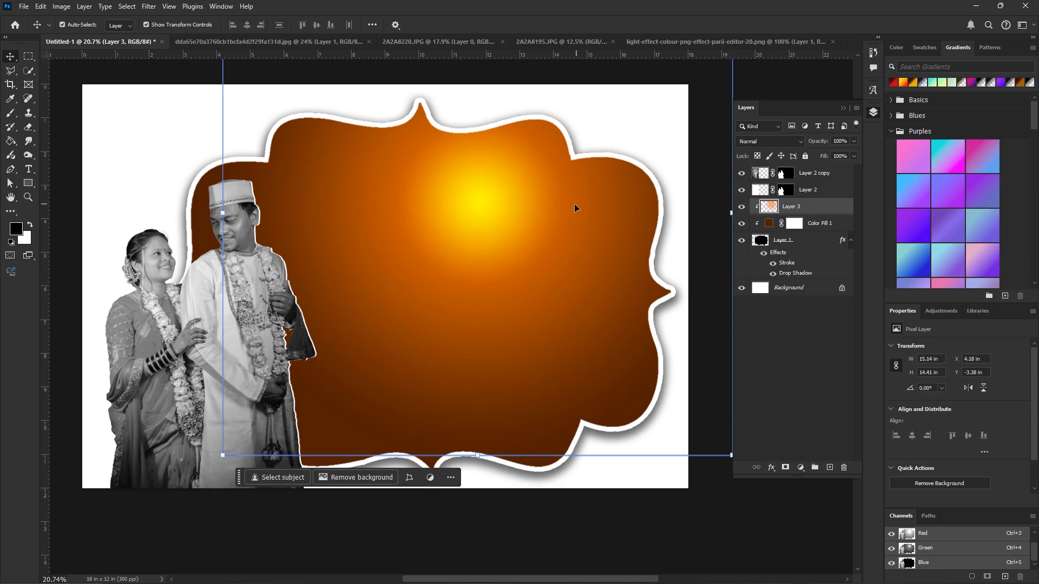
Set the glow layer's blend mode to Screen, move the glow toward the frame's upper-right area, and deselect all layers.
click(771, 141)
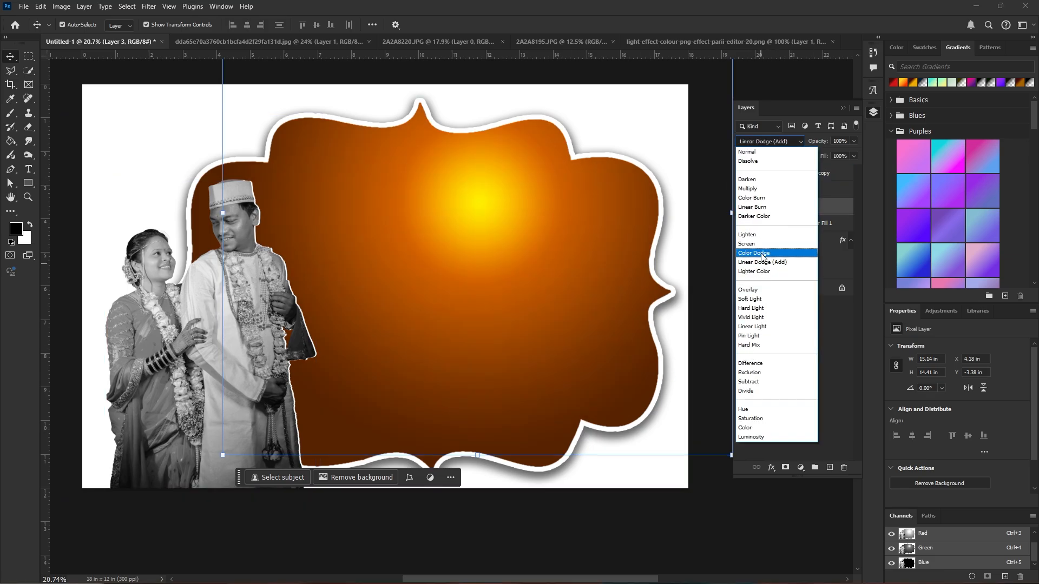
click(761, 244)
drag(505, 234, 586, 179)
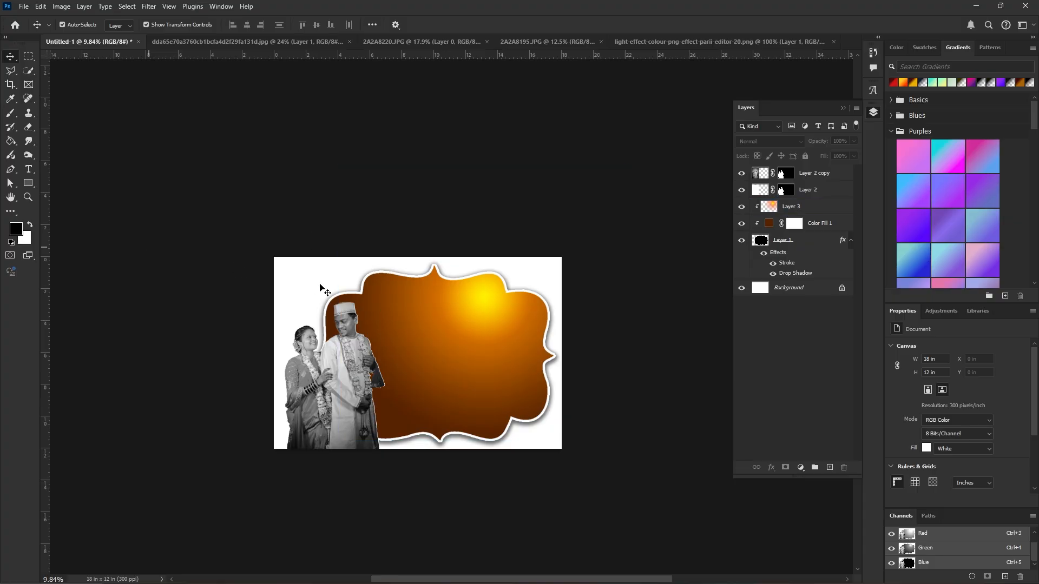
click(802, 187)
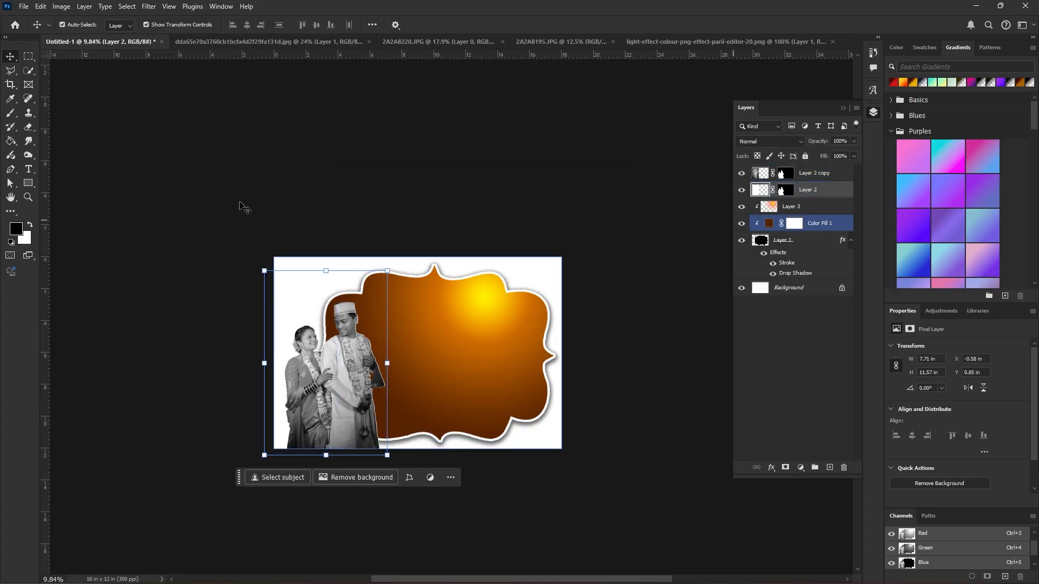
click(198, 156)
Browse the pintresr folder and open the golden sunset fort image whose file name ends in pov-agra-fort-v3.
click(22, 7)
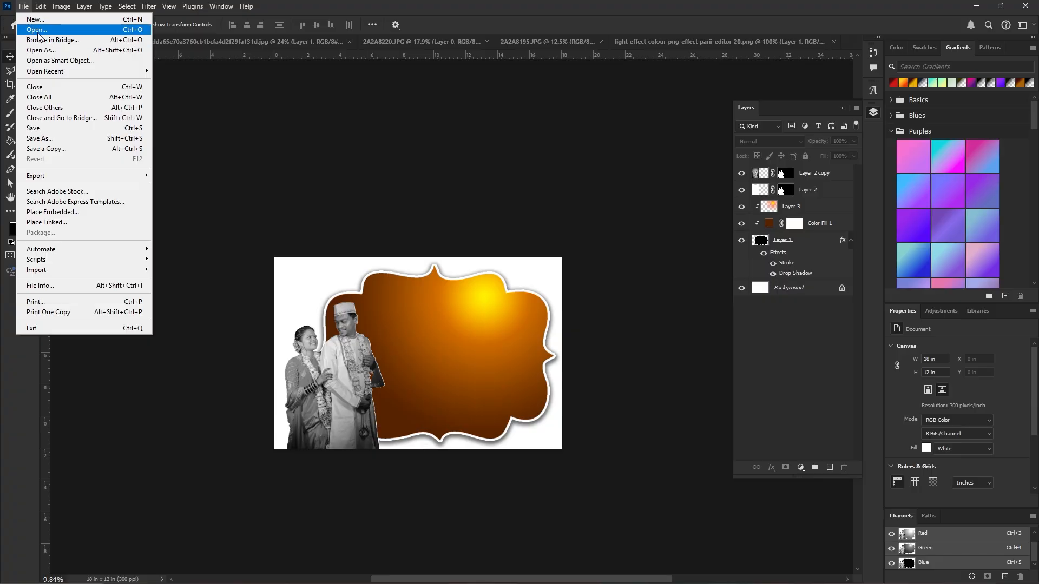
click(38, 32)
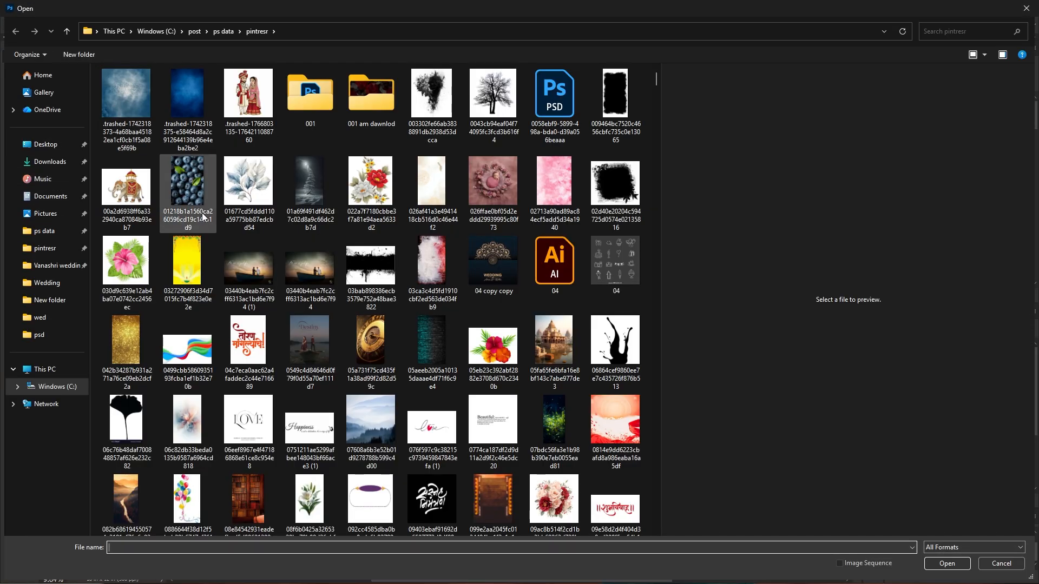
scroll(356, 272, down, 3)
scroll(357, 276, down, 5)
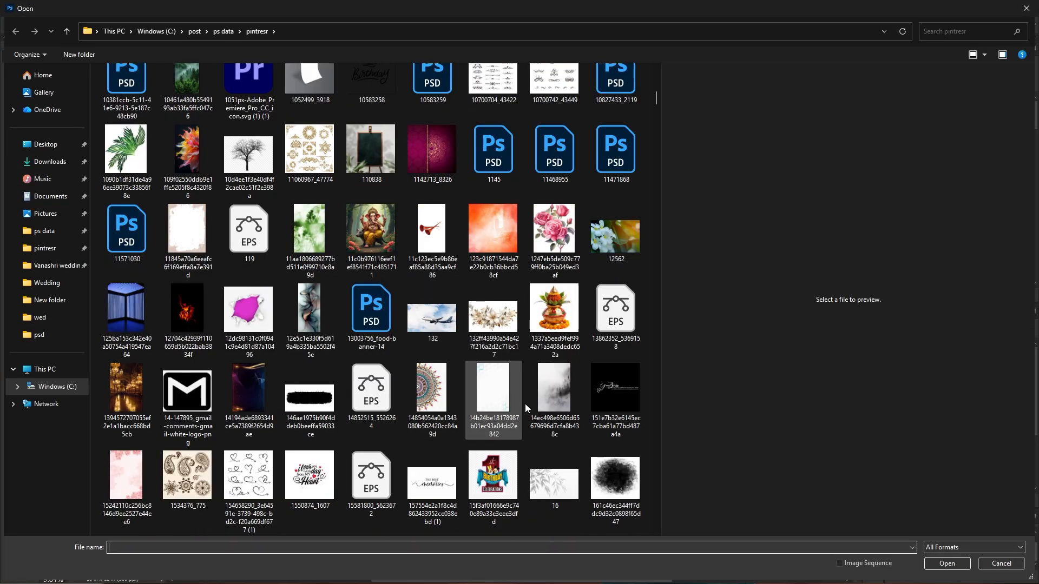
scroll(315, 250, down, 5)
click(431, 336)
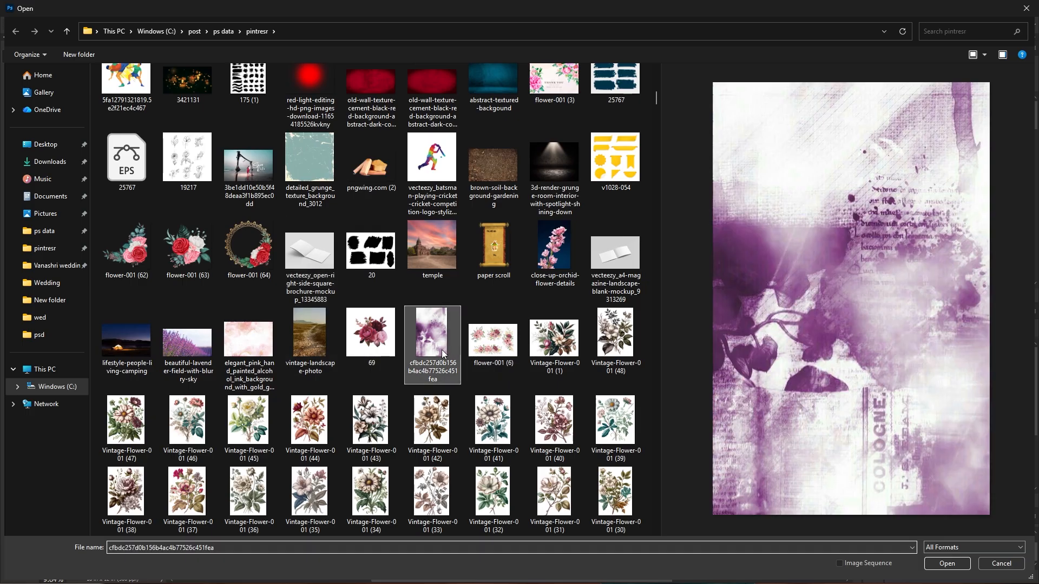
scroll(509, 418, down, 10)
scroll(575, 444, down, 10)
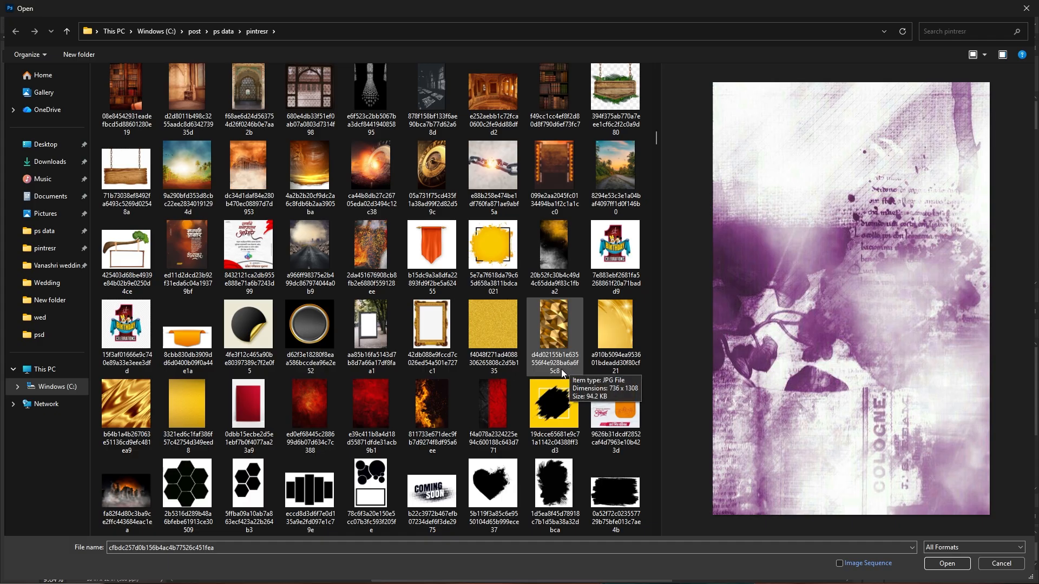
scroll(562, 372, down, 15)
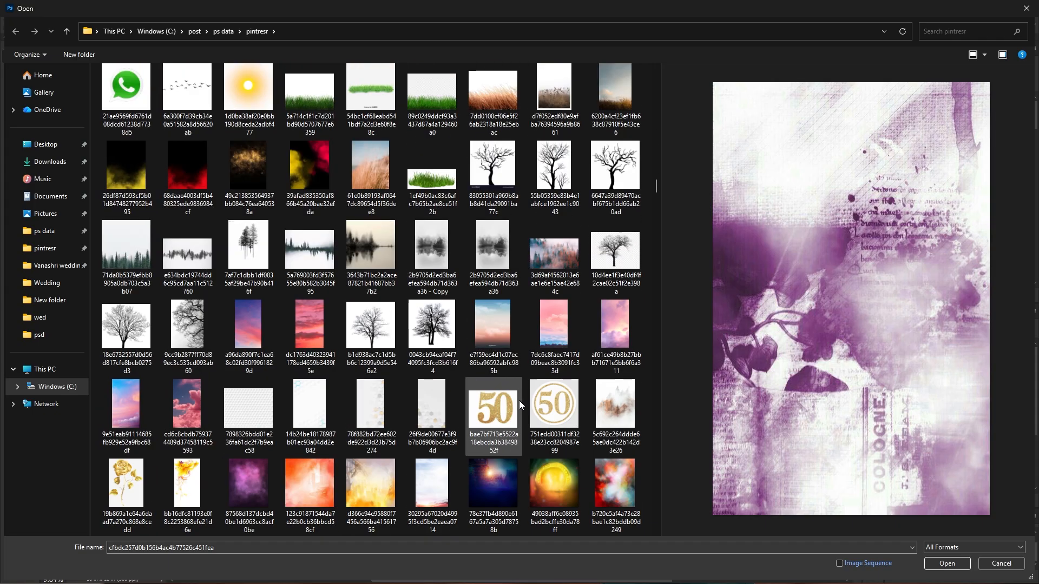
scroll(519, 400, down, 10)
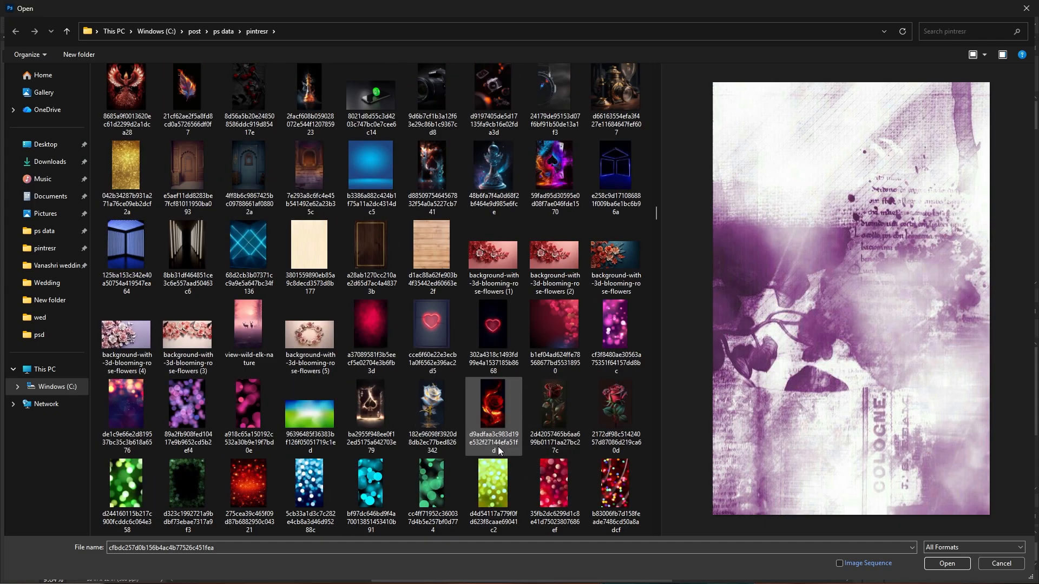
scroll(497, 449, down, 5)
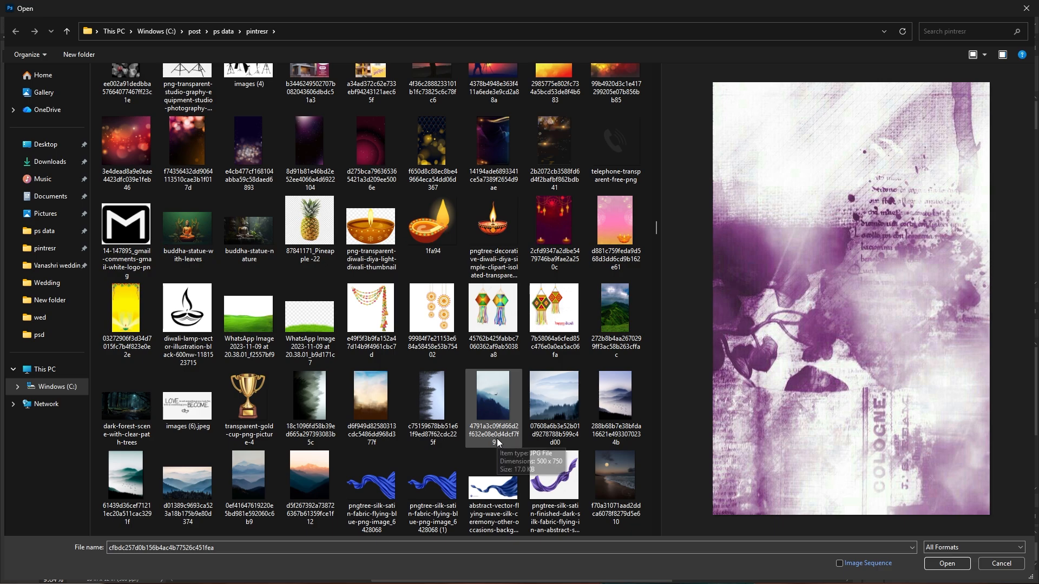
scroll(498, 443, down, 5)
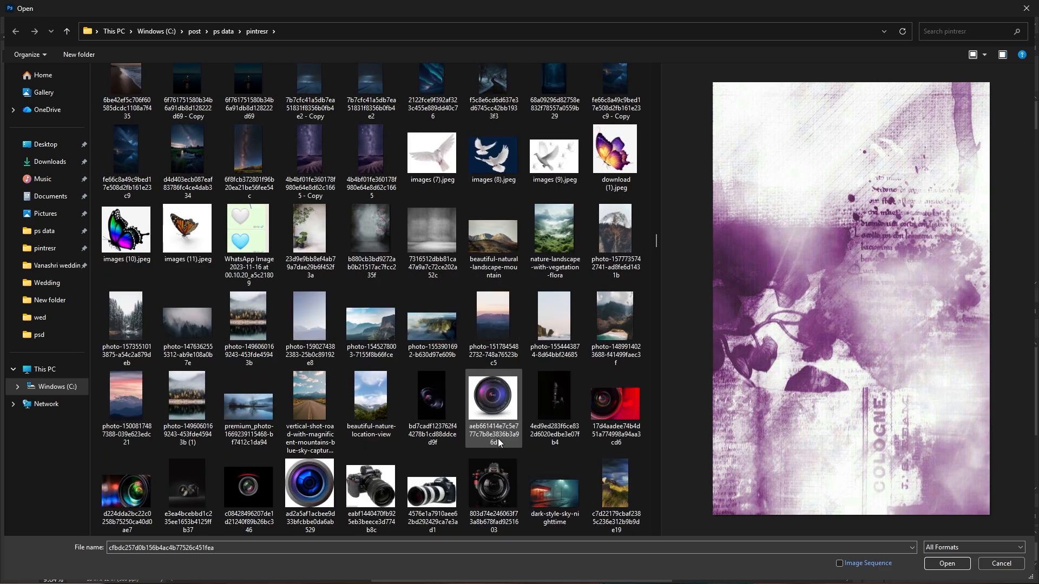
scroll(493, 444, down, 6)
scroll(387, 372, up, 5)
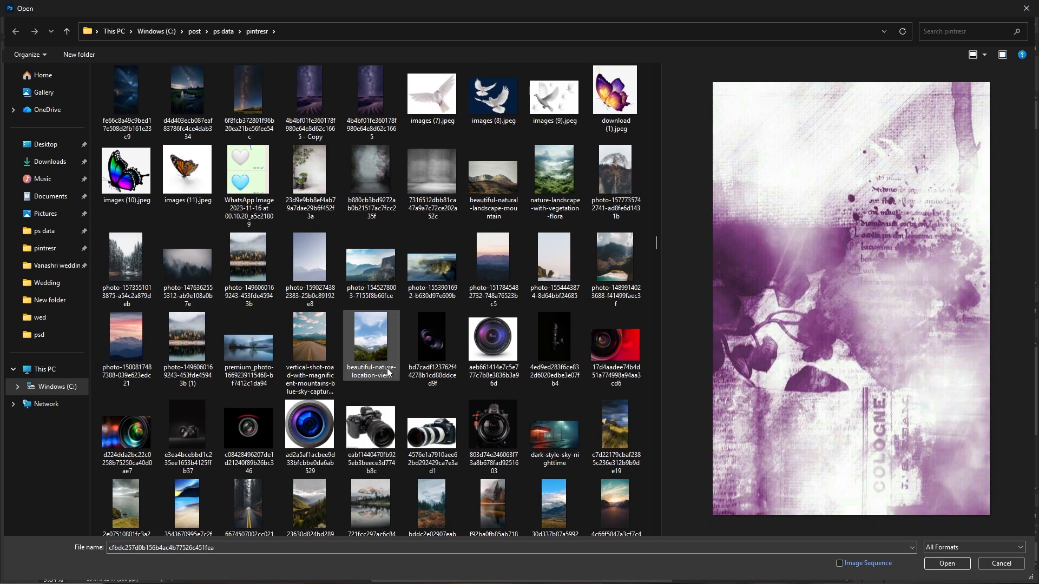
click(357, 338)
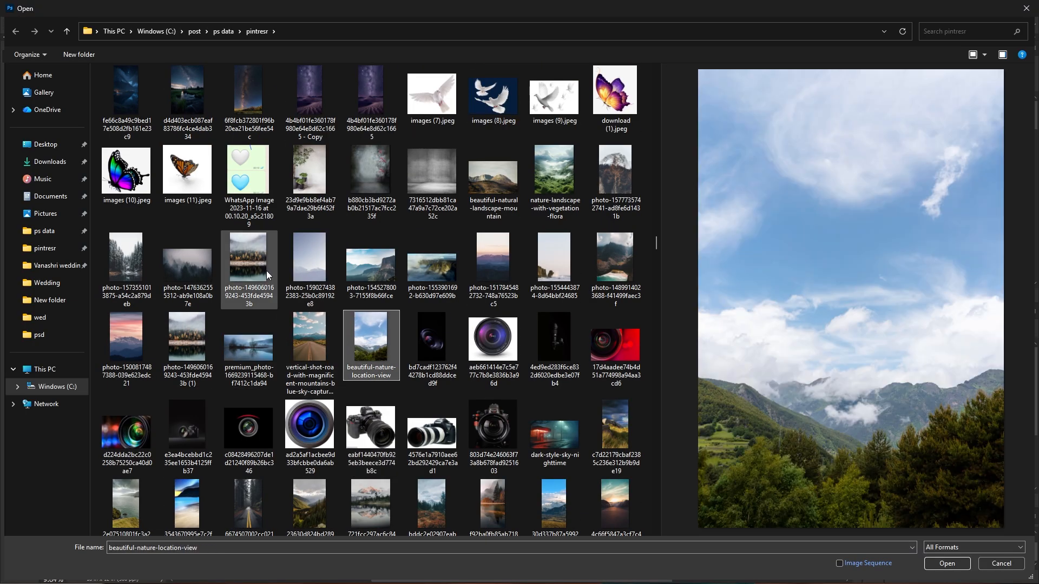
scroll(487, 400, down, 10)
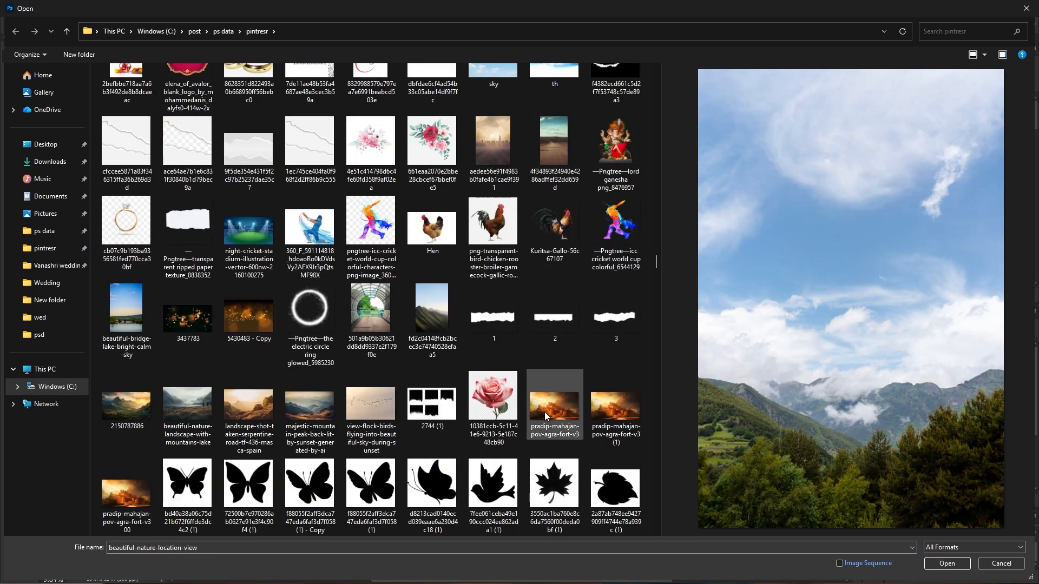
click(545, 413)
double_click(559, 401)
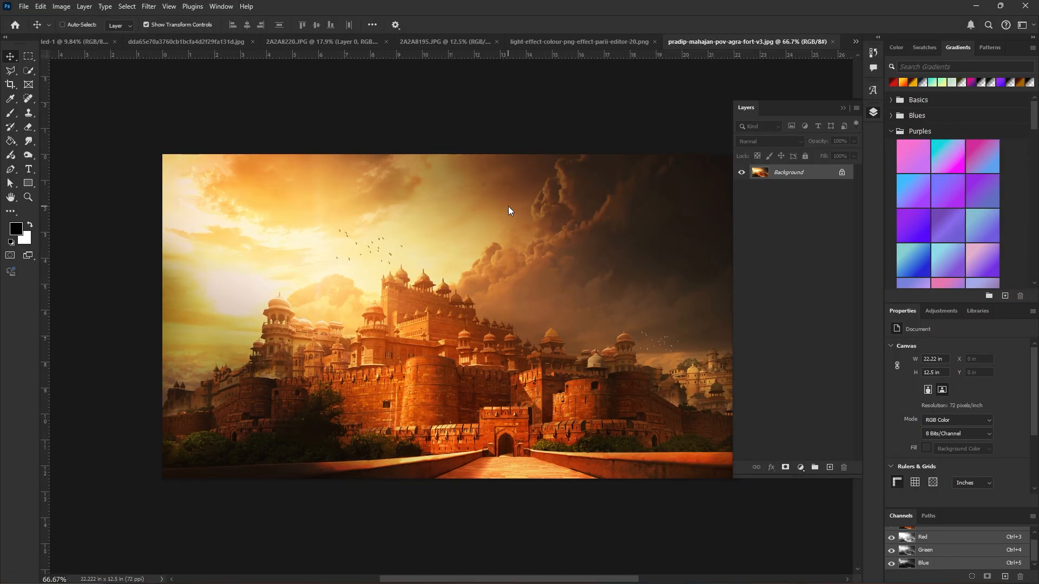
Grade the fort image with the Camera Raw Filter: exposure +0.40, contrast +34, highlights -100, shadows +6, whites -67, blacks +14.
key(ctrl+shift+a)
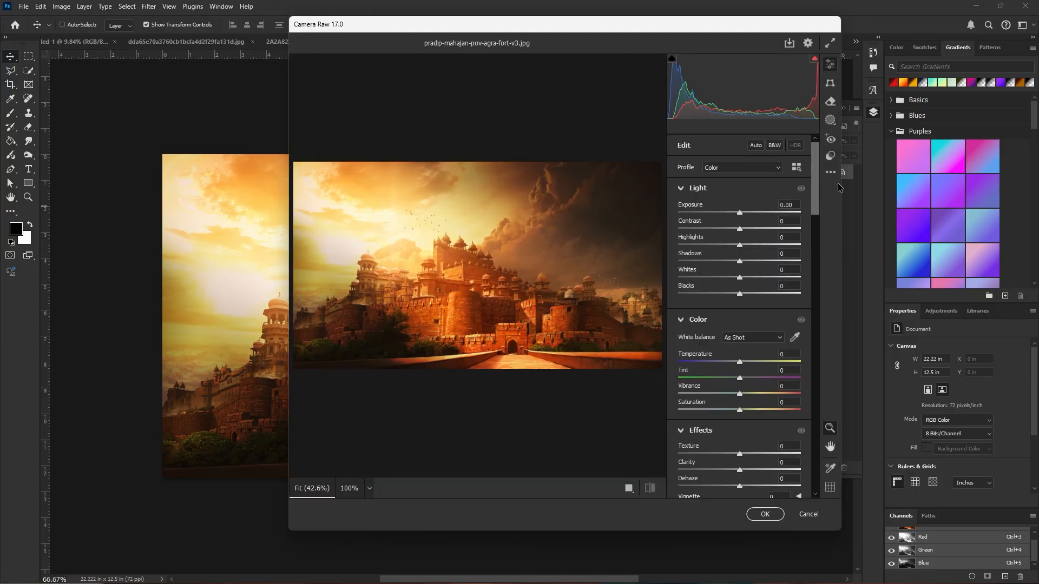
click(830, 172)
click(847, 216)
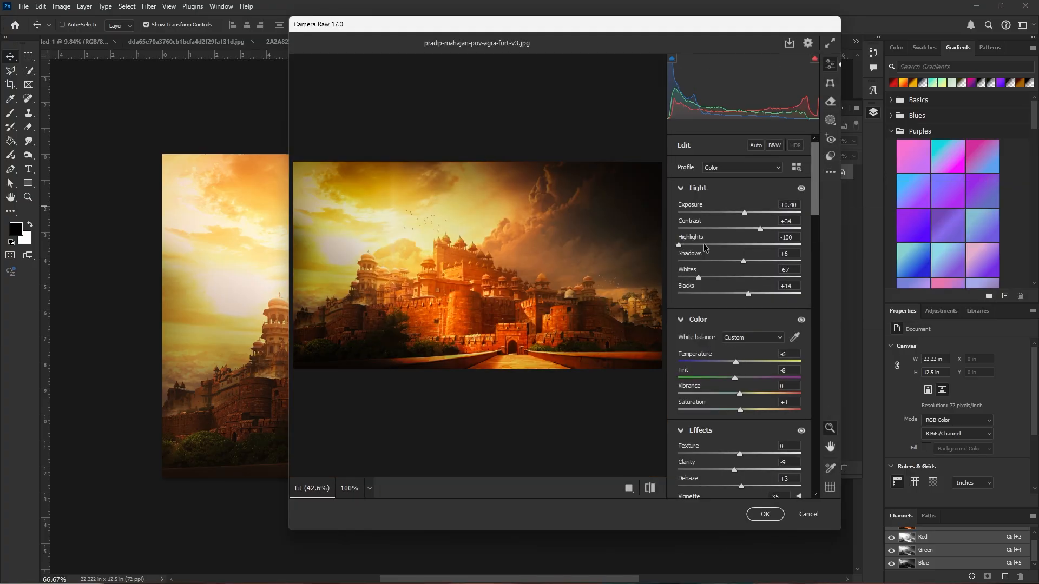
click(765, 514)
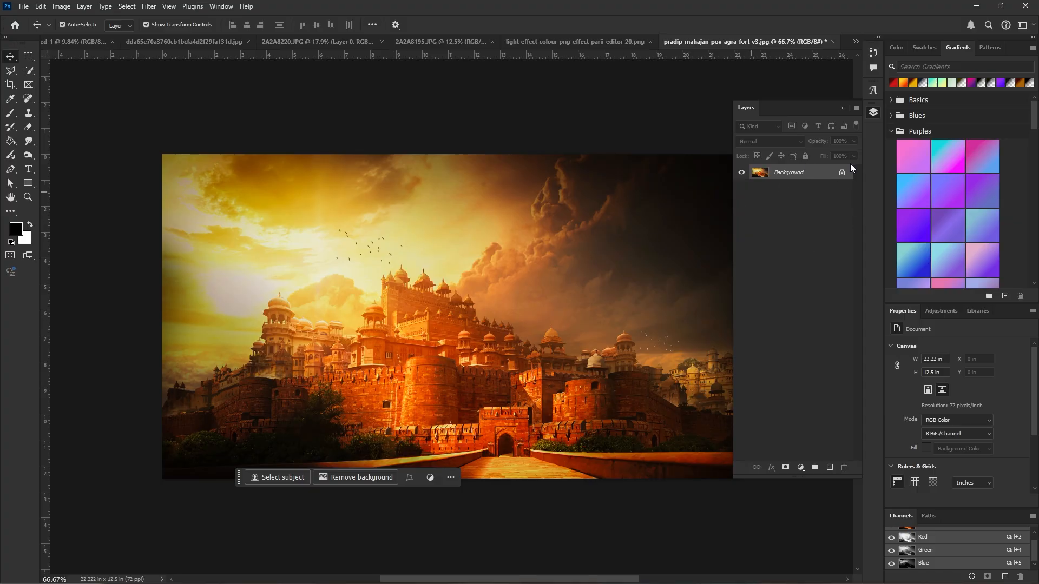
Bring the graded fort image into the album page and scale it to about 510% over the frame.
drag(780, 175, 419, 311)
drag(494, 354, 707, 389)
drag(529, 303, 498, 378)
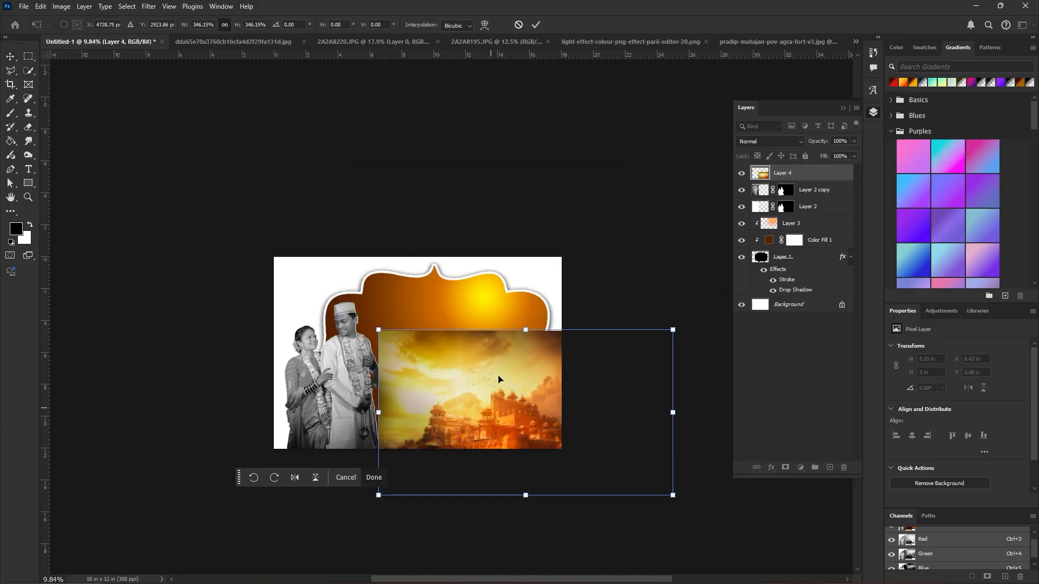
drag(526, 329, 526, 251)
drag(505, 309, 504, 298)
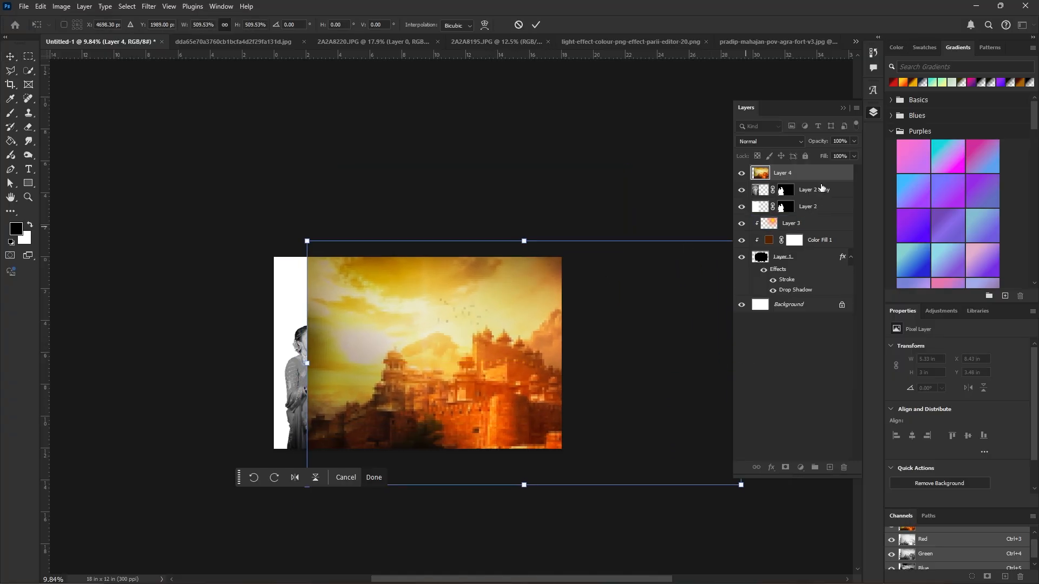
key(Return)
Move the fort layer between the glow and Color Fill 1, clipped to the frame, and set its blend mode to Soft Light.
drag(819, 177, 800, 230)
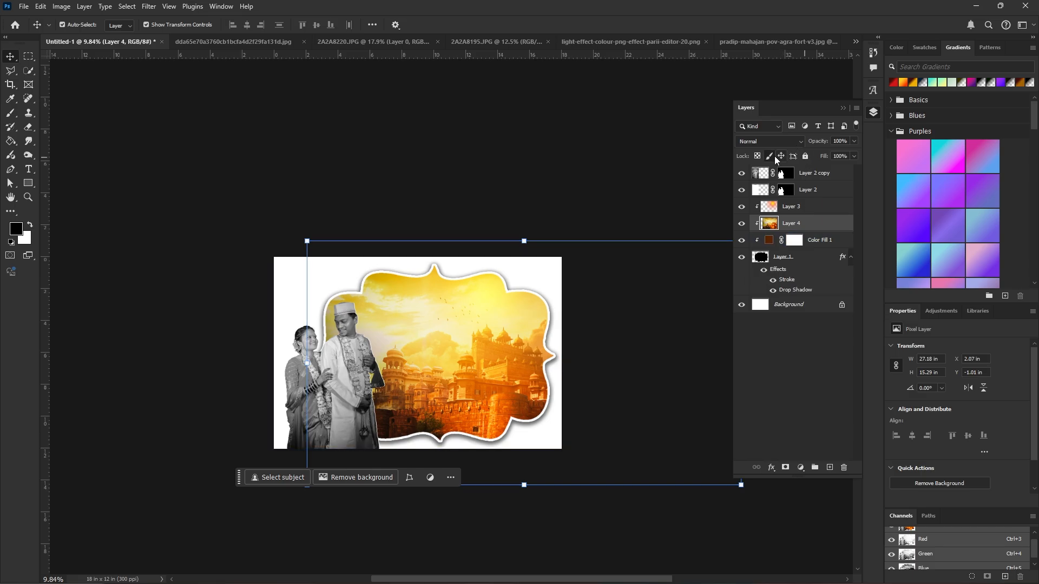
click(753, 142)
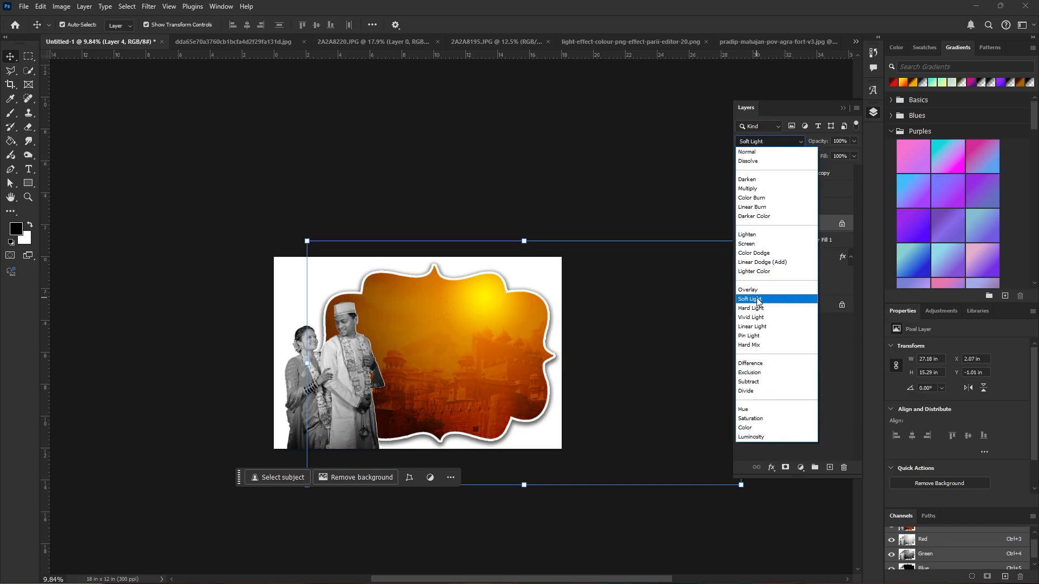
click(752, 299)
click(772, 158)
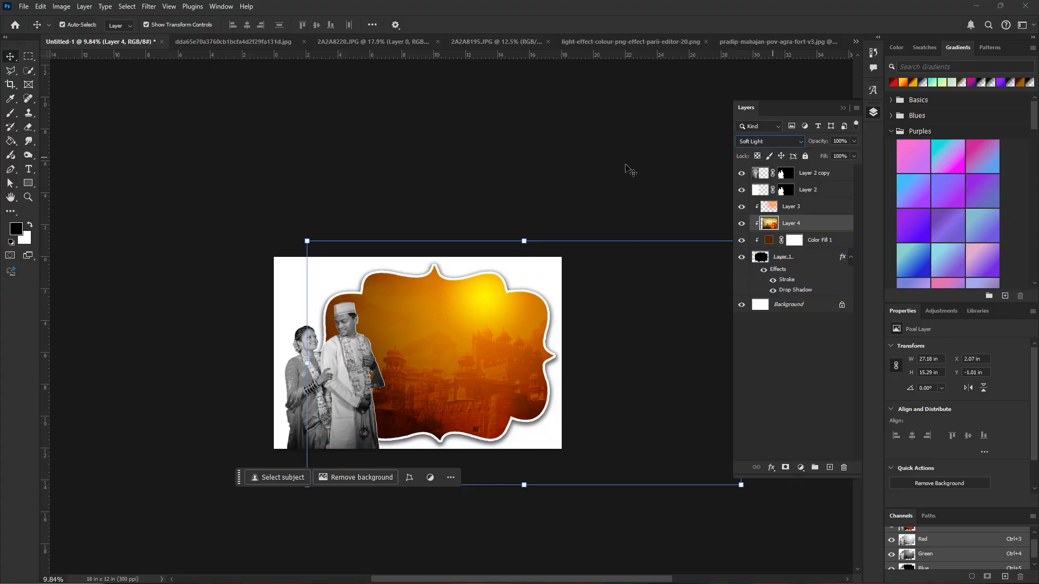
click(632, 337)
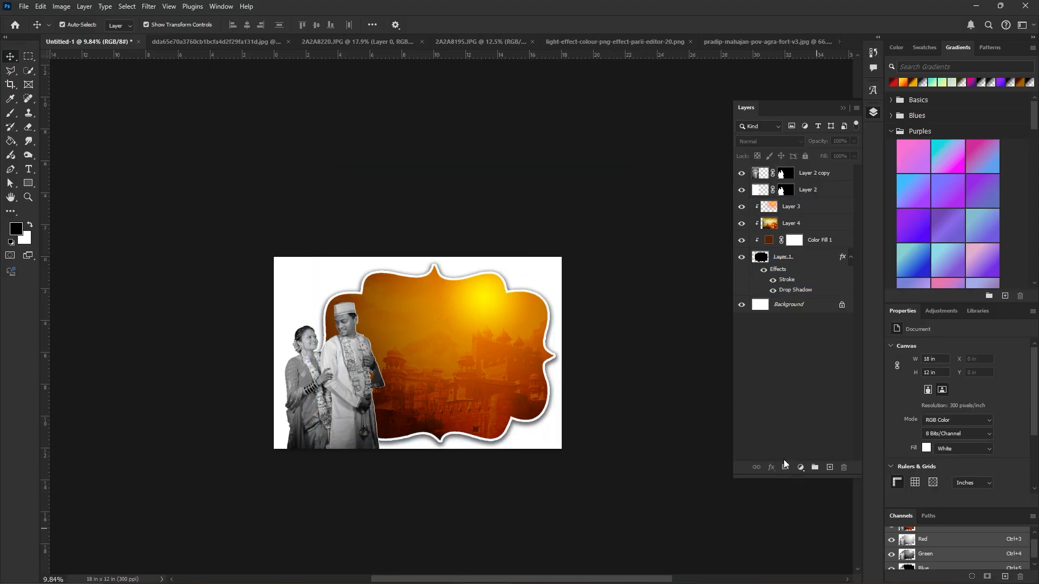
Add a black layer mask to the fort layer to hide it and activate the Brush tool.
click(821, 226)
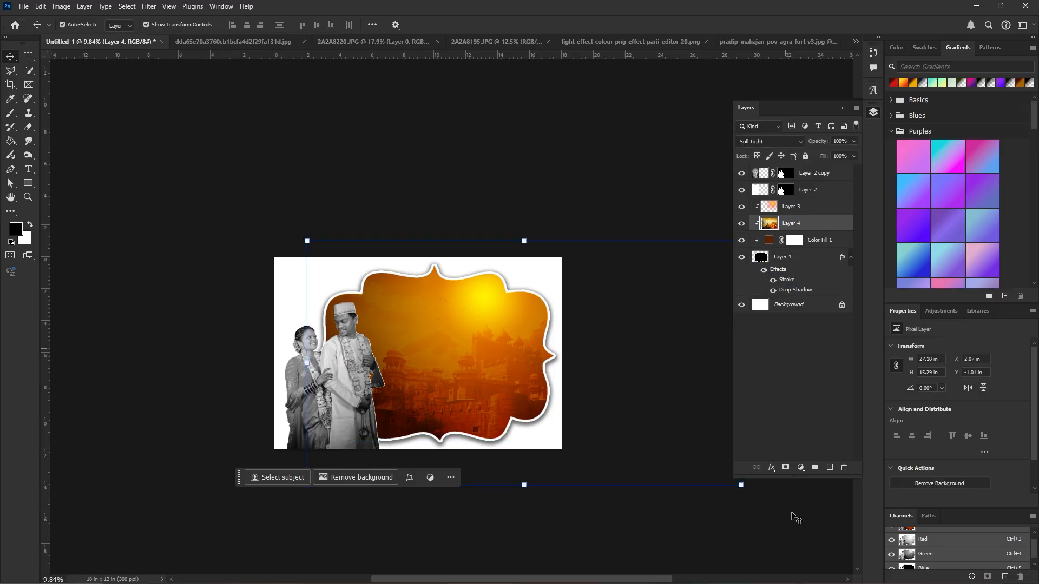
alt+click(786, 468)
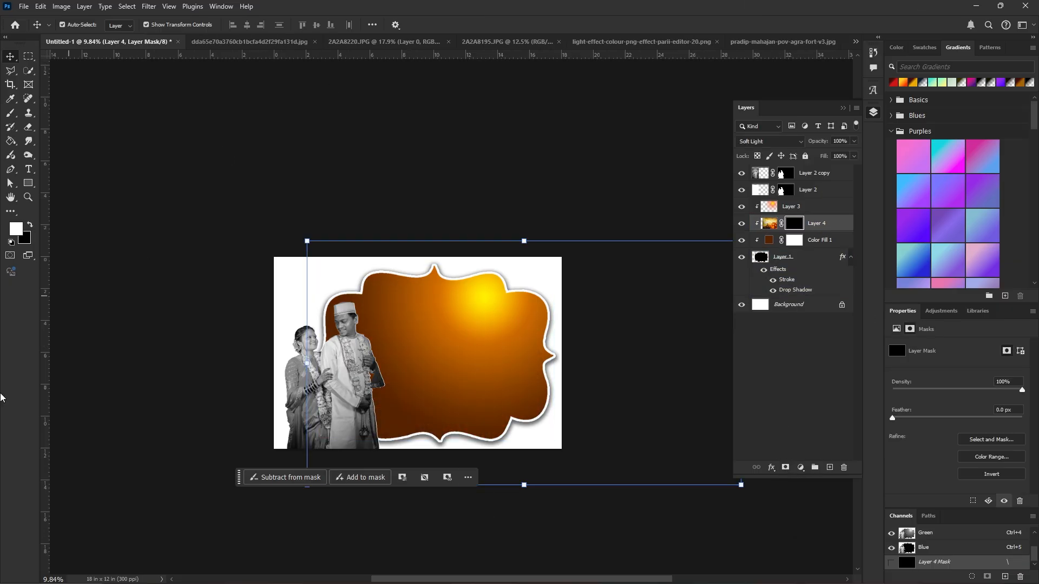
key(b)
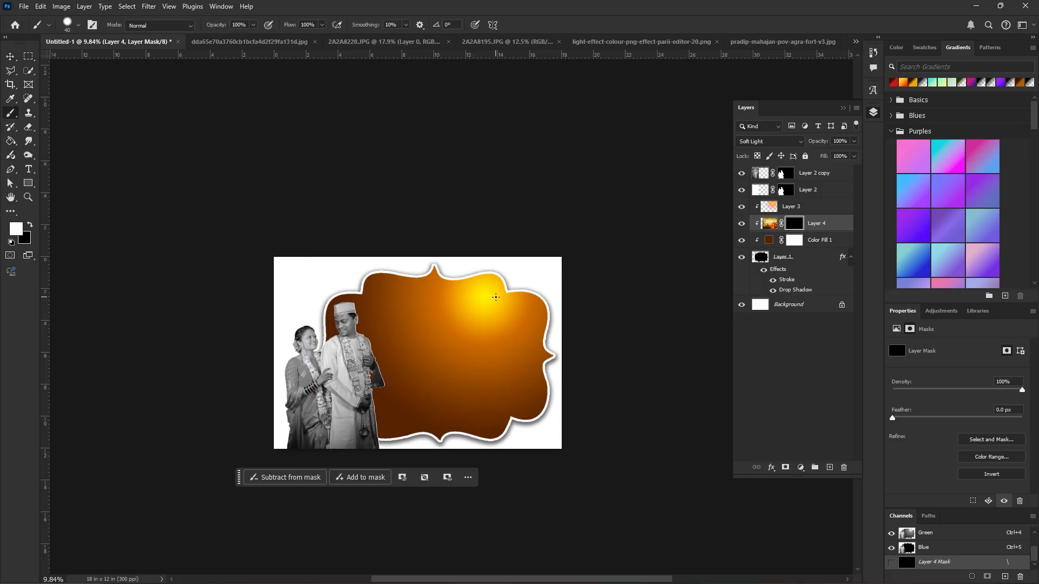
Try to reveal the fort in the frame's right part with a hard 3500 px white brush, and undo the dab.
key(bracketright)
key(bracketright)
key(bracketright)
key(bracketright)
key(bracketright)
key(bracketright)
key(bracketright)
key(bracketright)
key(bracketright)
key(bracketright)
key(bracketright)
key(bracketright)
key(bracketright)
key(bracketright)
key(bracketright)
key(bracketright)
key(bracketright)
key(bracketright)
key(bracketright)
key(bracketright)
click(512, 340)
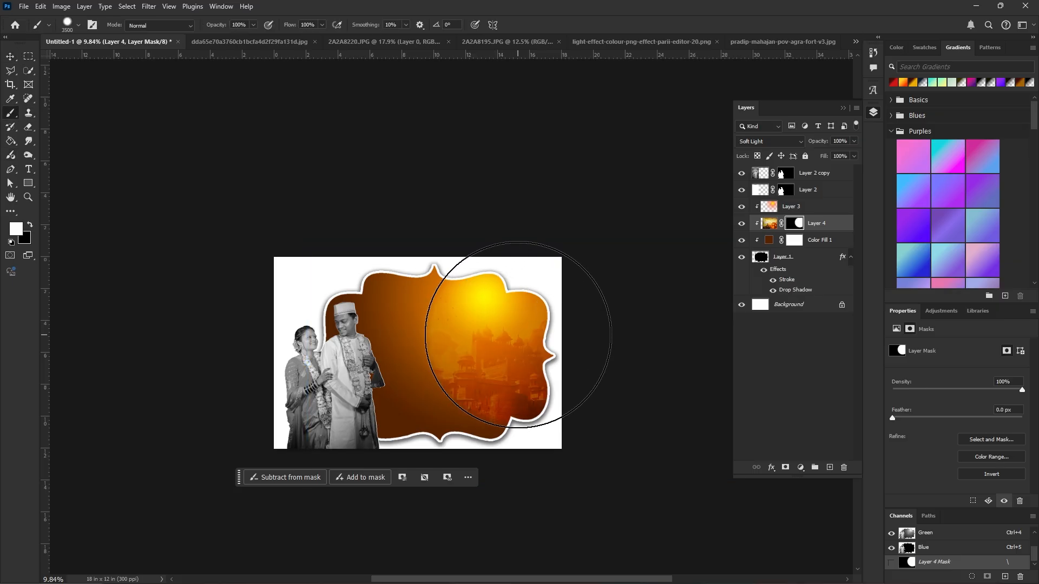
key(ctrl+z)
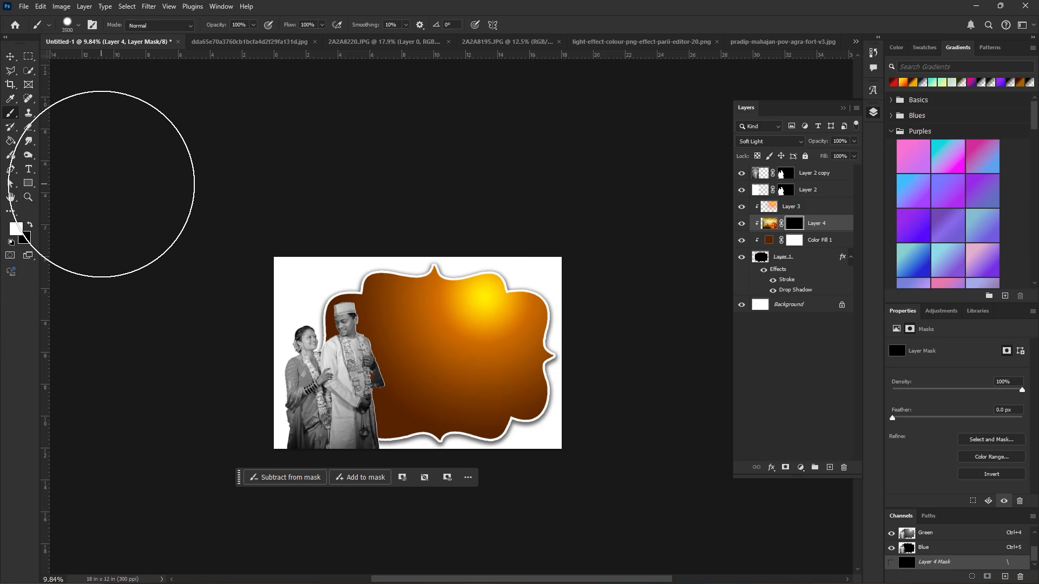
Softly reveal the fort in the frame's right part by painting white on its mask with a soft brush of about 4800 px.
mouse_move(310, 296)
mouse_down()
mouse_move(298, 351)
mouse_move(384, 11)
mouse_move(360, 3)
mouse_up()
key(bracketright)
key(bracketright)
key(bracketright)
key(bracketright)
key(bracketright)
key(bracketright)
key(bracketright)
key(bracketright)
key(bracketright)
key(bracketright)
key(bracketright)
key(bracketright)
key(bracketright)
key(bracketright)
key(bracketright)
key(bracketright)
key(bracketright)
key(bracketright)
key(bracketright)
key(bracketright)
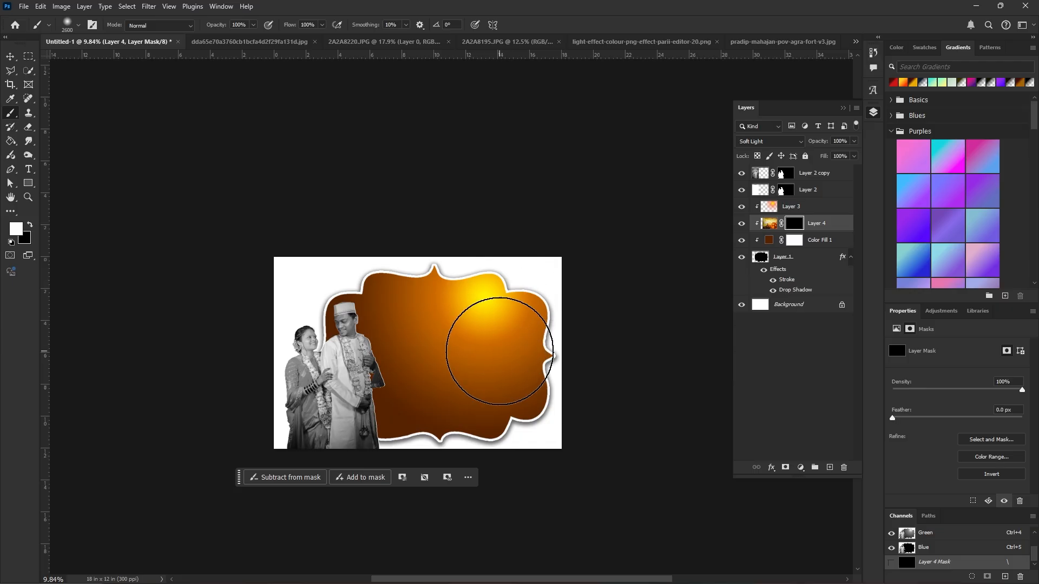
key(bracketright)
key(bracketright)
click(476, 328)
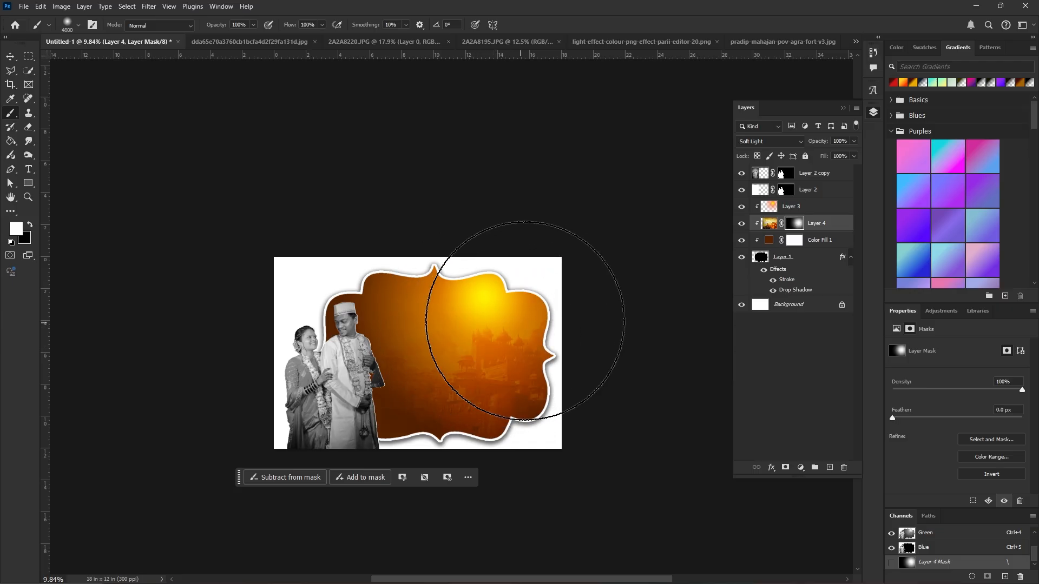
key(ctrl+z)
click(530, 325)
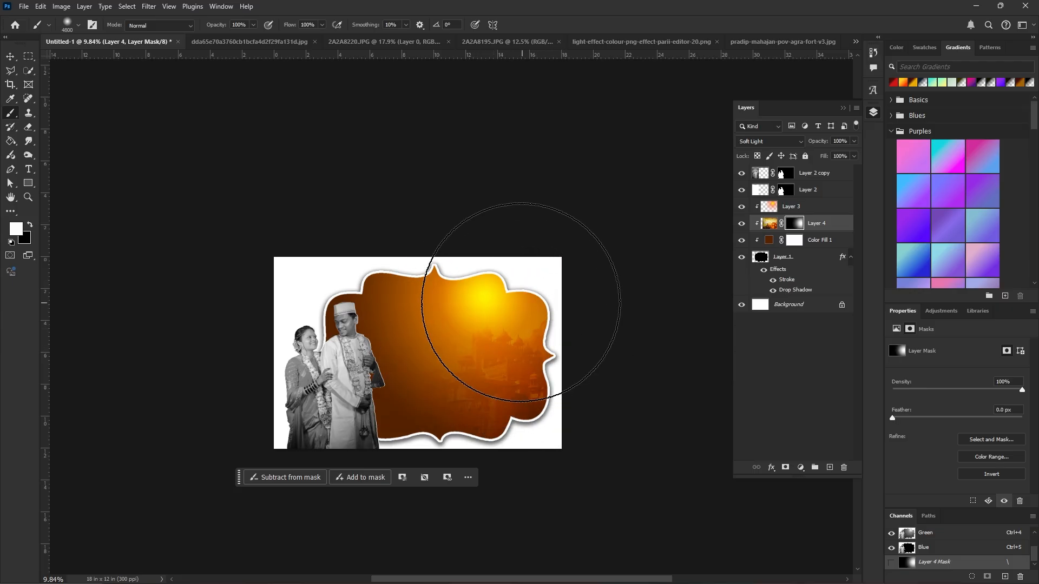
Delete the ornate frame layer, Layer 1, from beneath the clipped fill, fort and glow layers.
scroll(523, 357, up, 4)
scroll(530, 363, up, 1)
scroll(534, 371, down, 2)
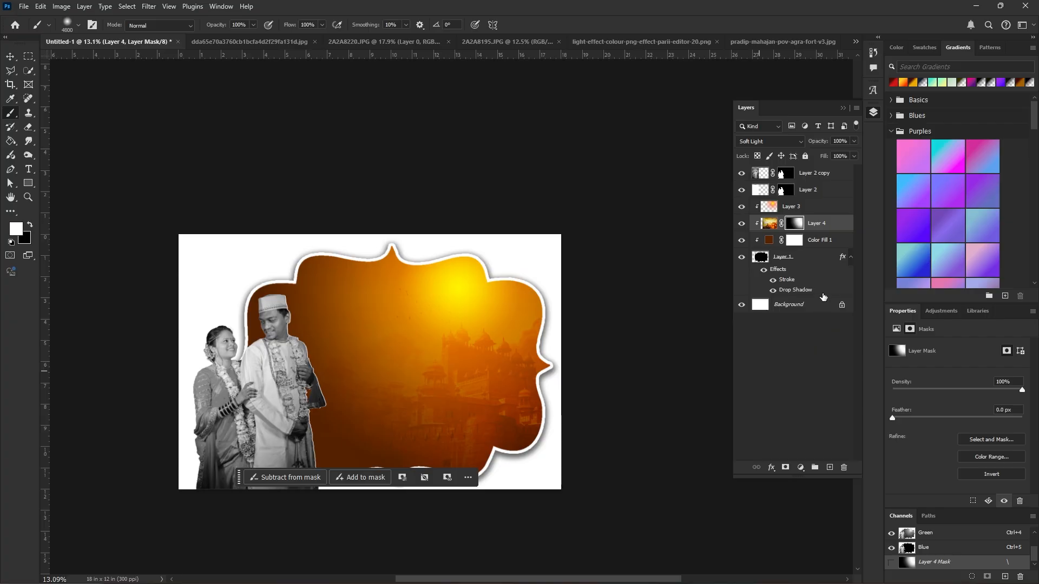
click(792, 259)
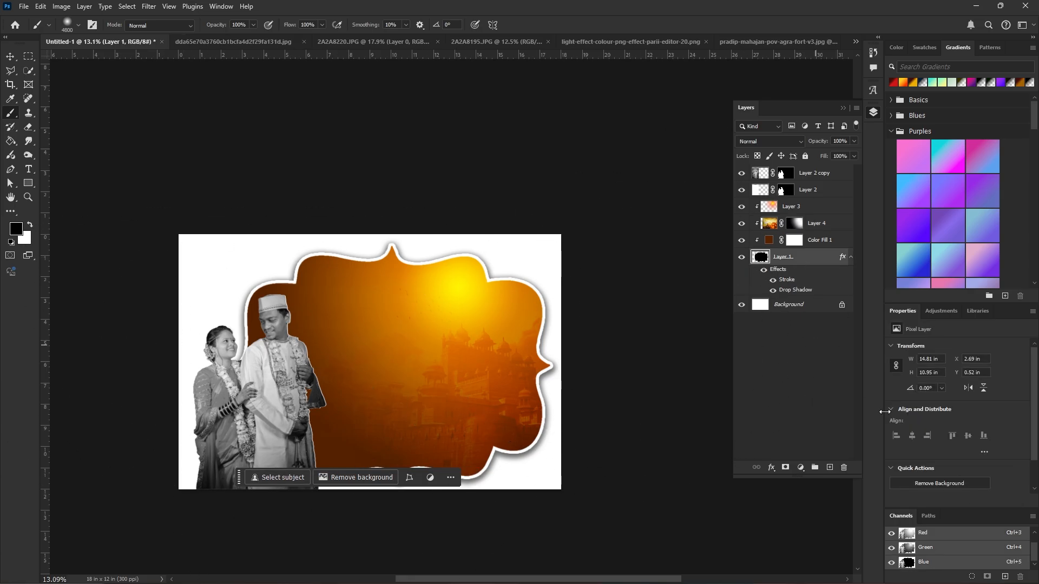
click(843, 468)
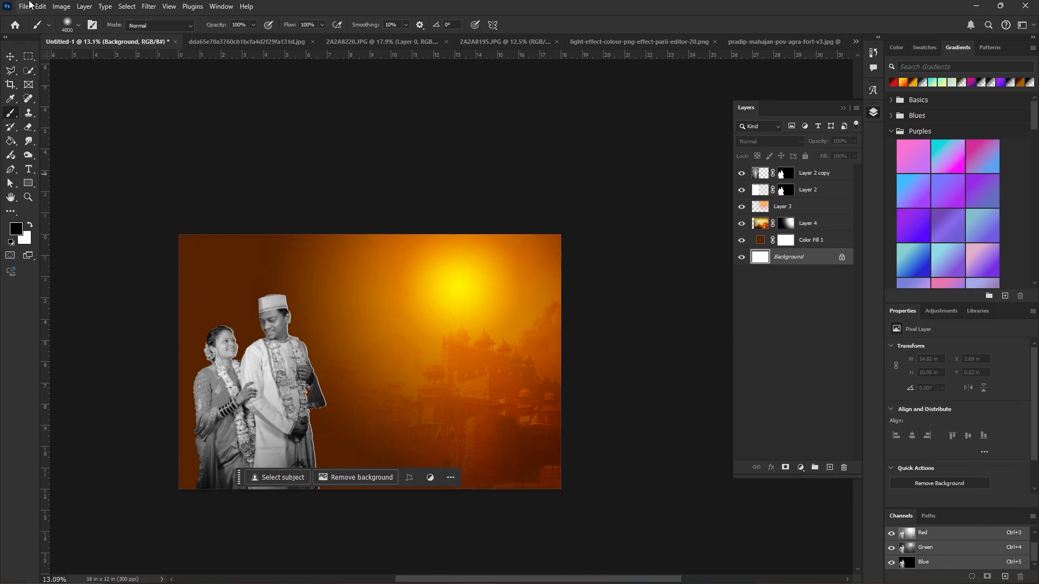
Open the black grunge frame image with flower and leaves, 60254ccc6fcc5214e5653d8ff02cfa63.jpg, from the pintresr folder.
click(29, 6)
click(39, 38)
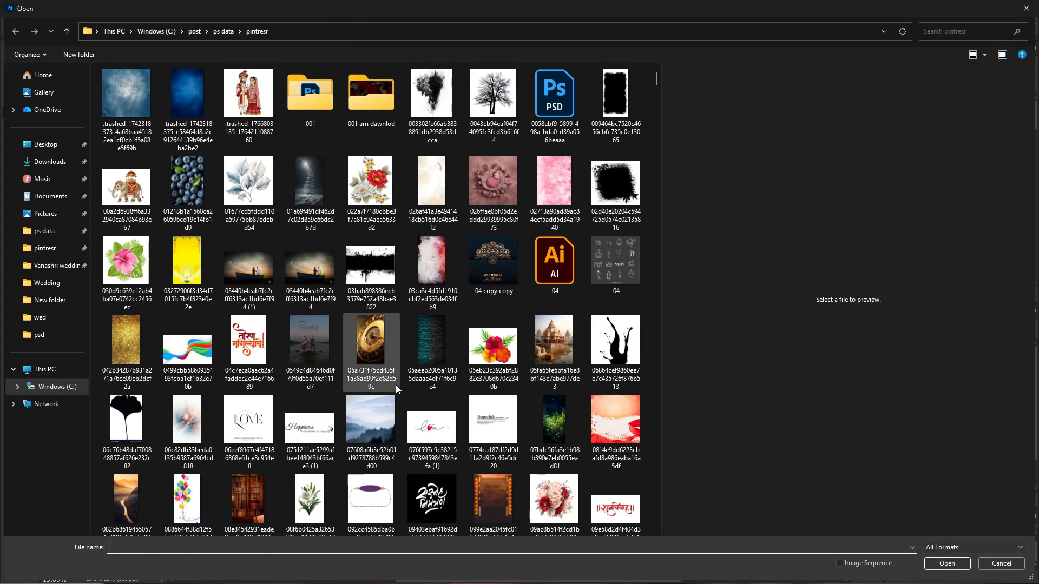
scroll(395, 384, down, 10)
scroll(404, 376, down, 15)
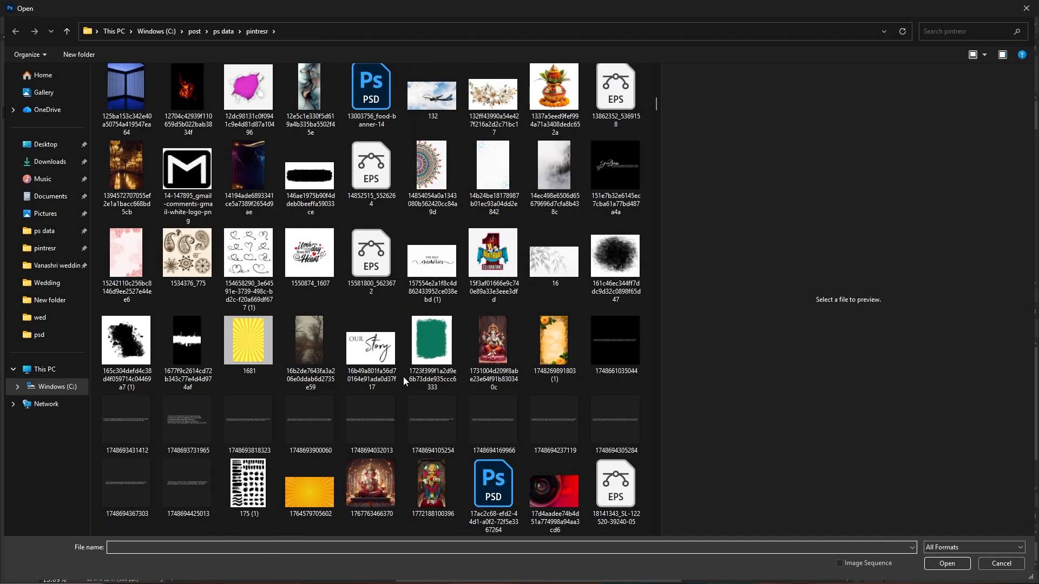
scroll(406, 374, down, 15)
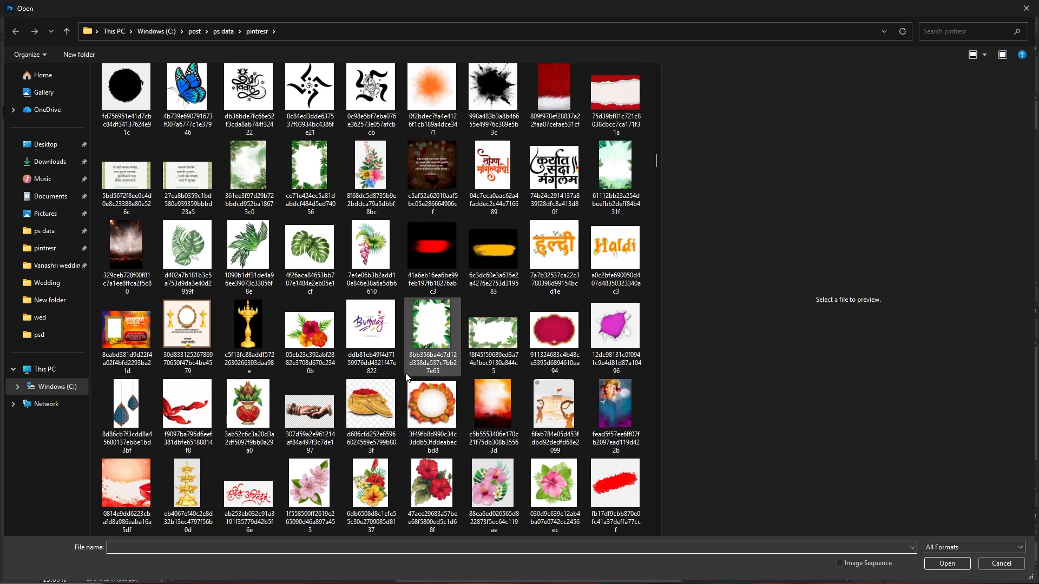
scroll(406, 374, down, 15)
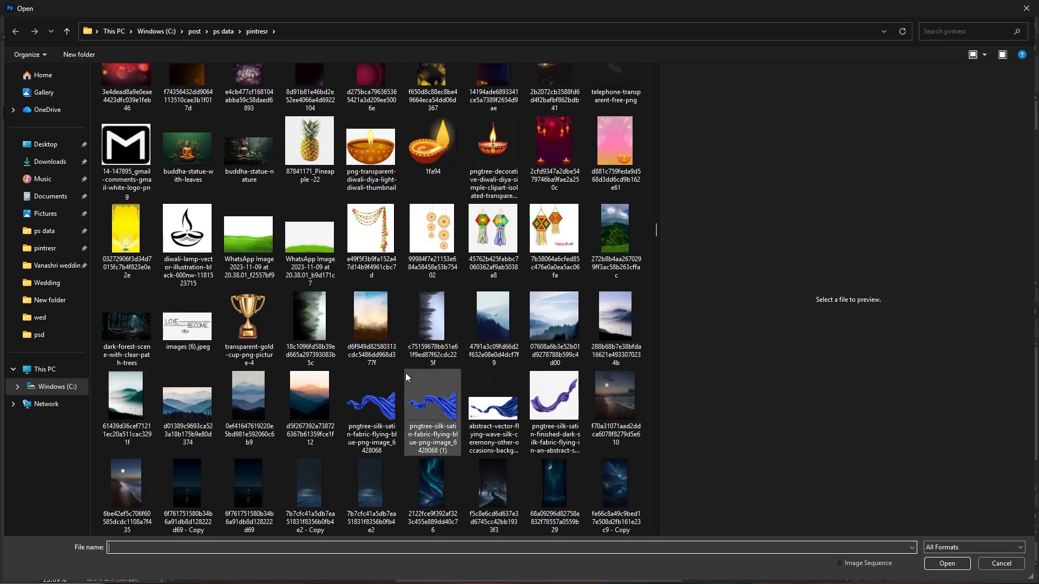
scroll(407, 377, down, 15)
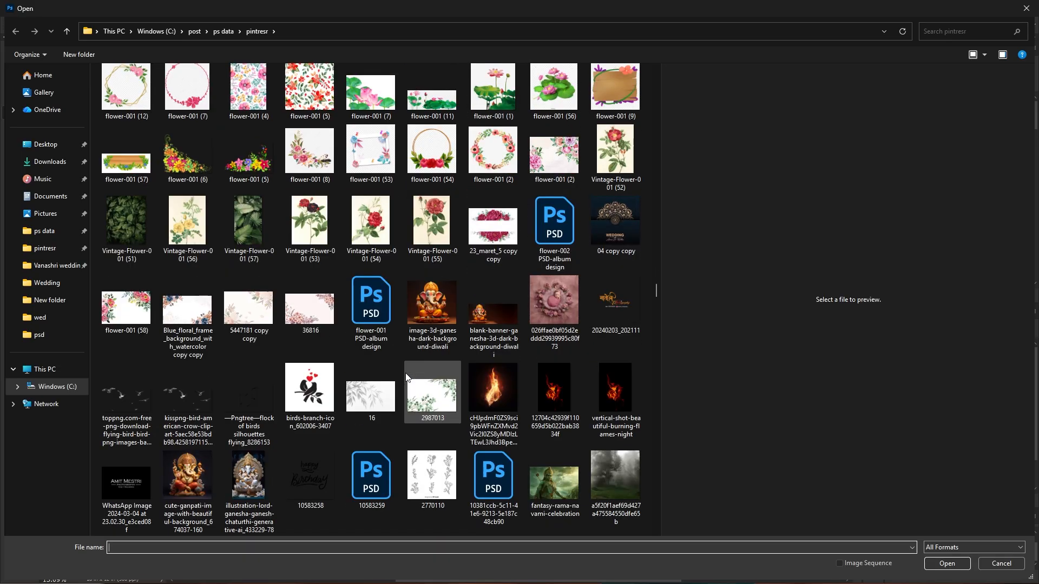
scroll(407, 376, down, 15)
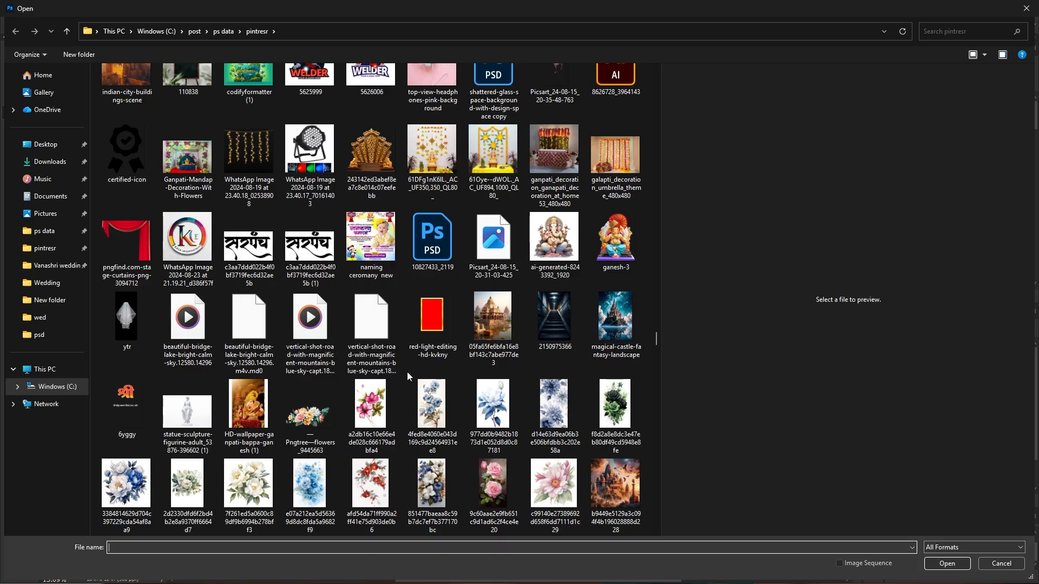
scroll(407, 374, down, 15)
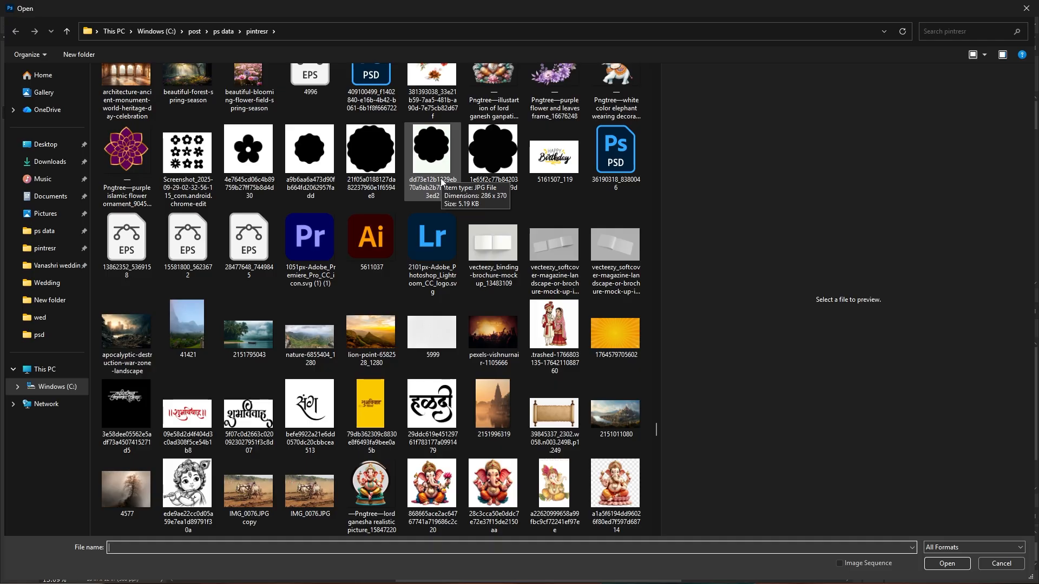
scroll(441, 182, down, 15)
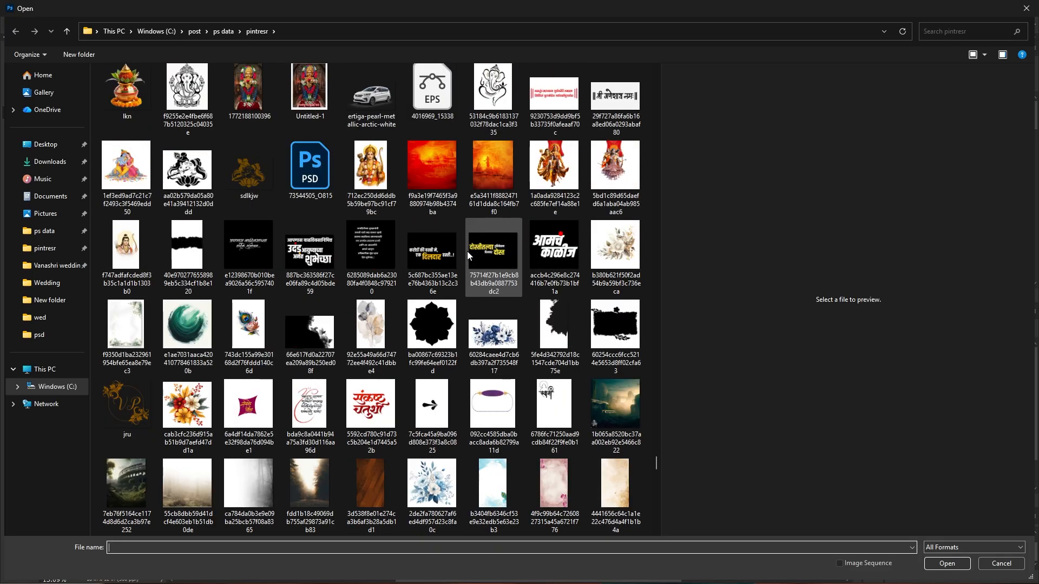
click(603, 322)
double_click(601, 327)
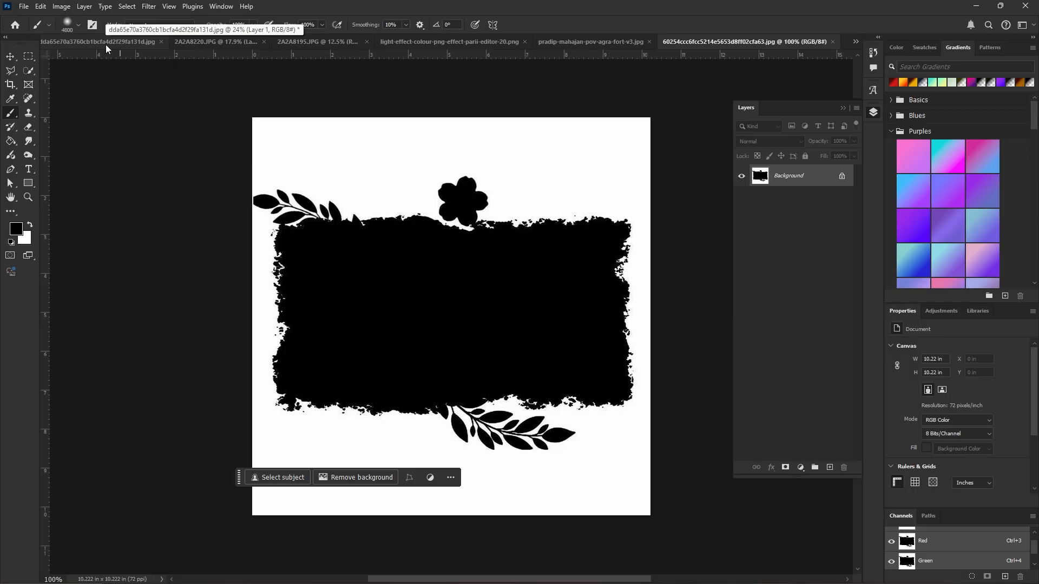
key(ctrl+l)
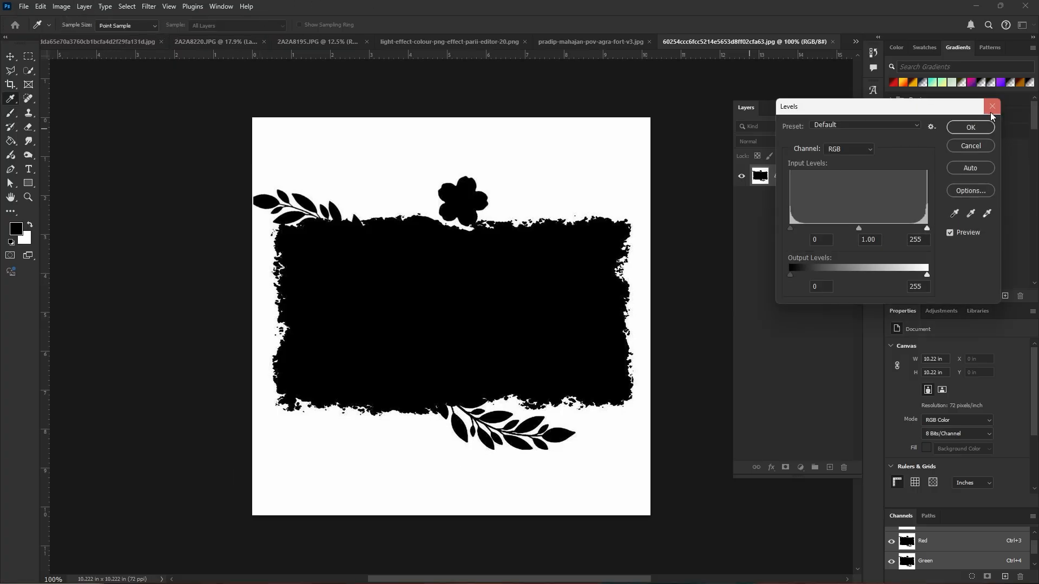
mouse_move(857, 227)
mouse_down()
mouse_move(830, 234)
mouse_move(843, 238)
mouse_up()
click(963, 150)
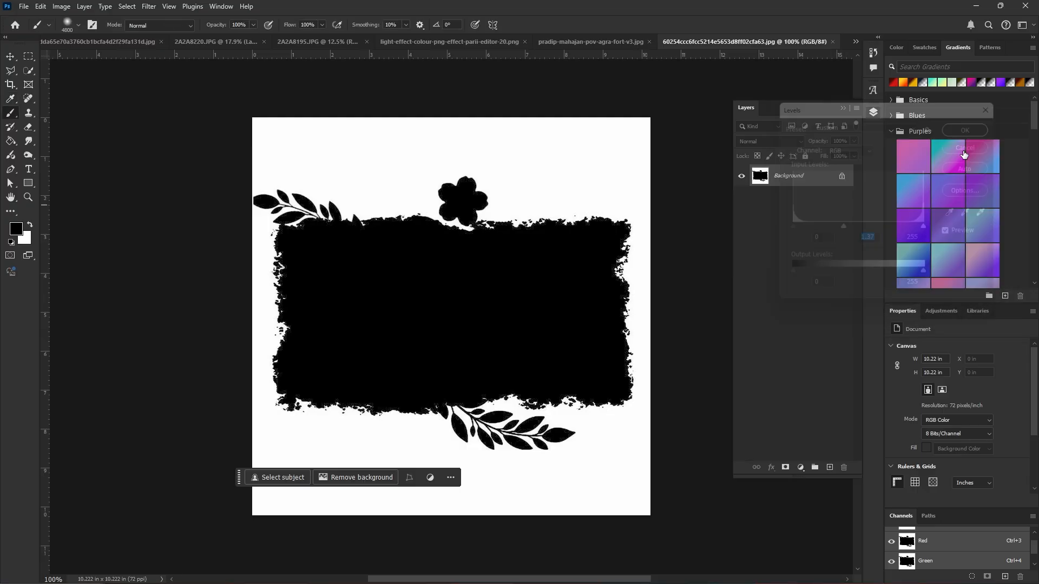
Set the frame image's resolution to 300 pixels/inch.
click(61, 6)
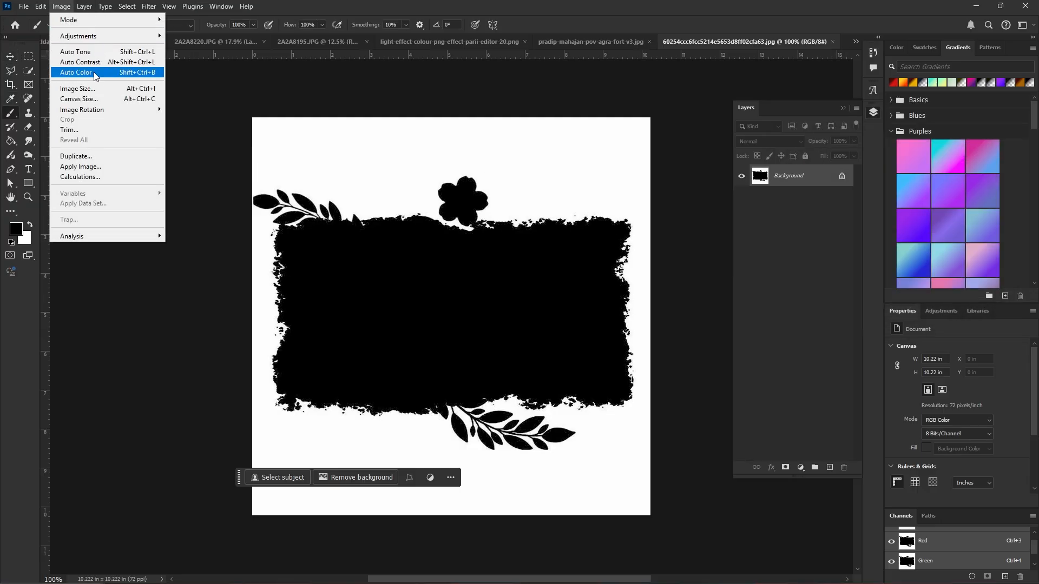
click(103, 91)
drag(779, 270, 669, 301)
text(300)
key(Return)
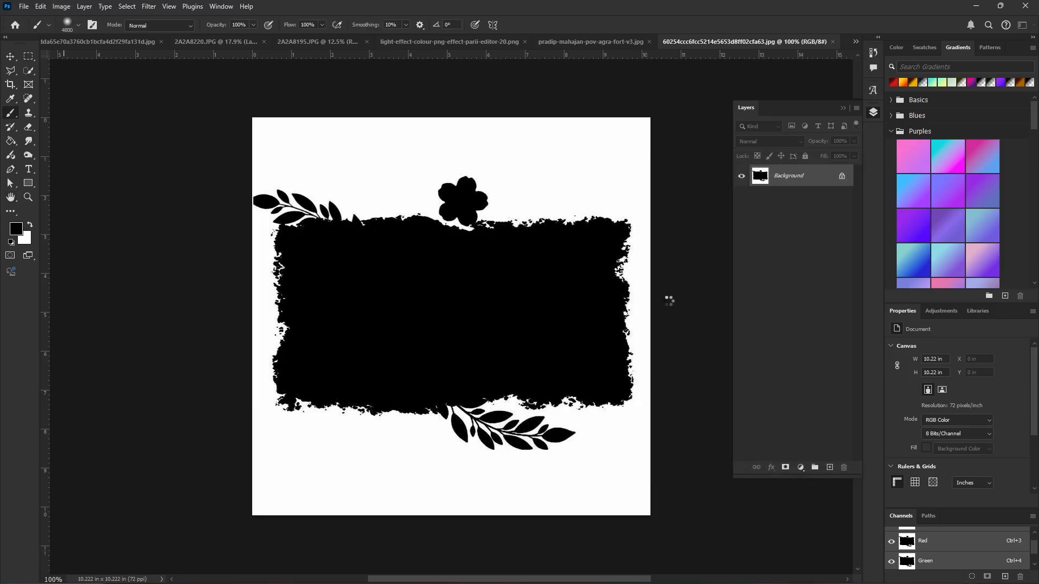
Sharpen the frame's black-and-white edges with Levels, setting the input levels to 127, 2.38 and 183.
scroll(593, 252, down, 4)
scroll(596, 249, down, 4)
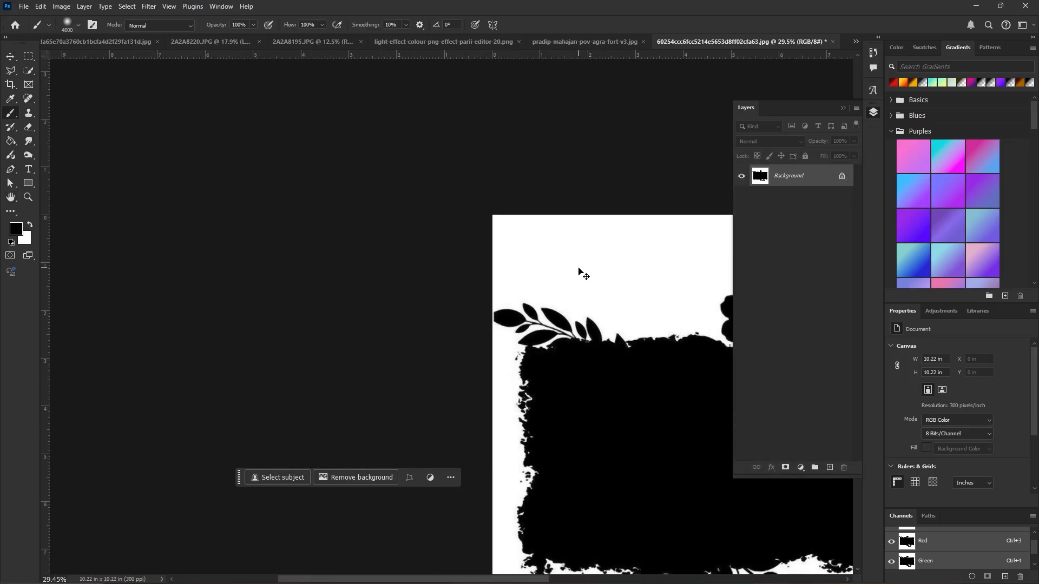
key(ctrl+l)
drag(859, 228, 858, 229)
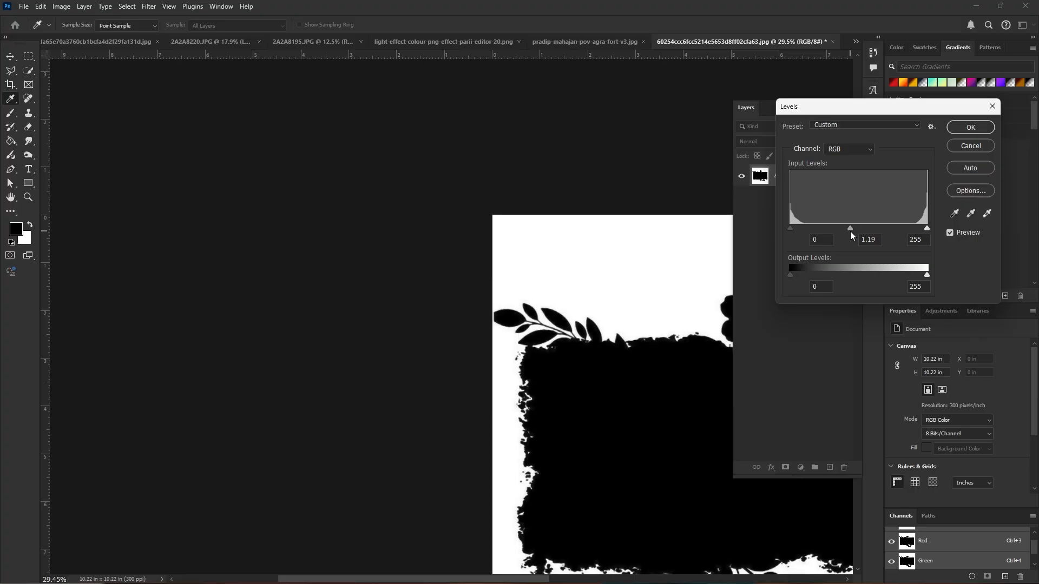
drag(791, 229, 890, 234)
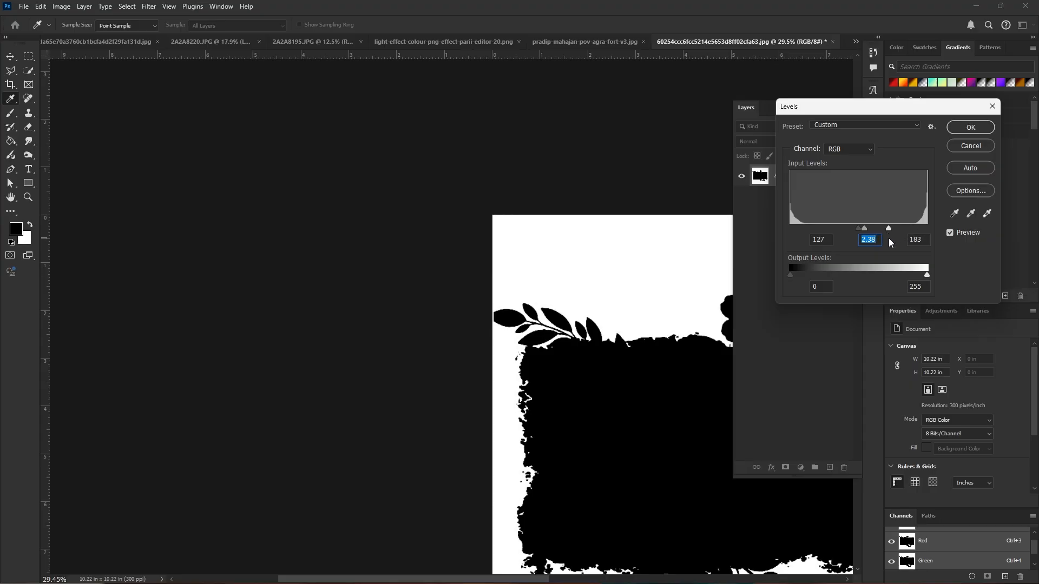
click(956, 128)
Try to select the white surroundings by Color Range with fuzziness 100, and convert the locked Background into an editable layer.
drag(545, 205, 441, 184)
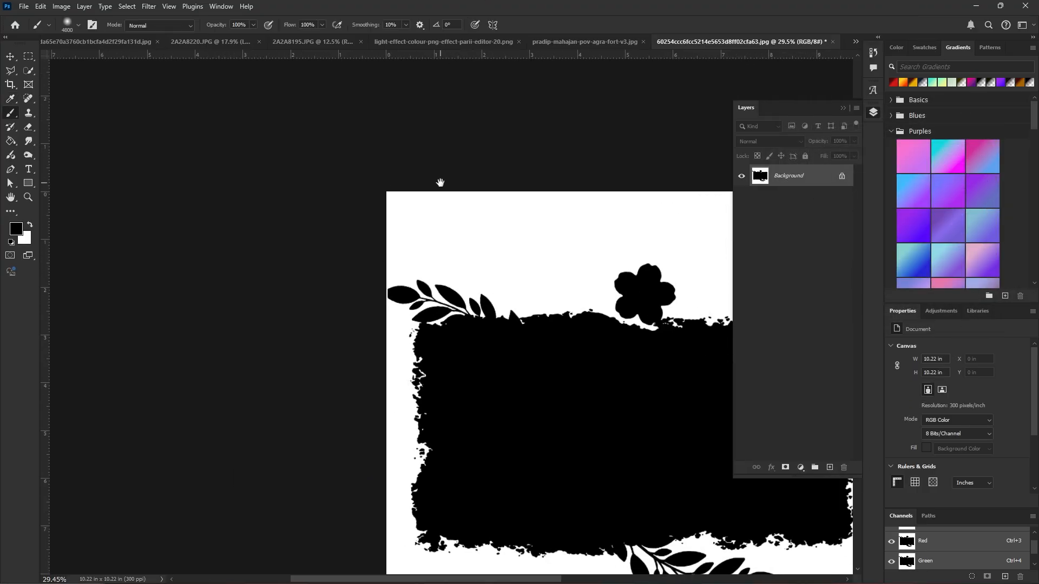
scroll(439, 196, down, 3)
click(127, 6)
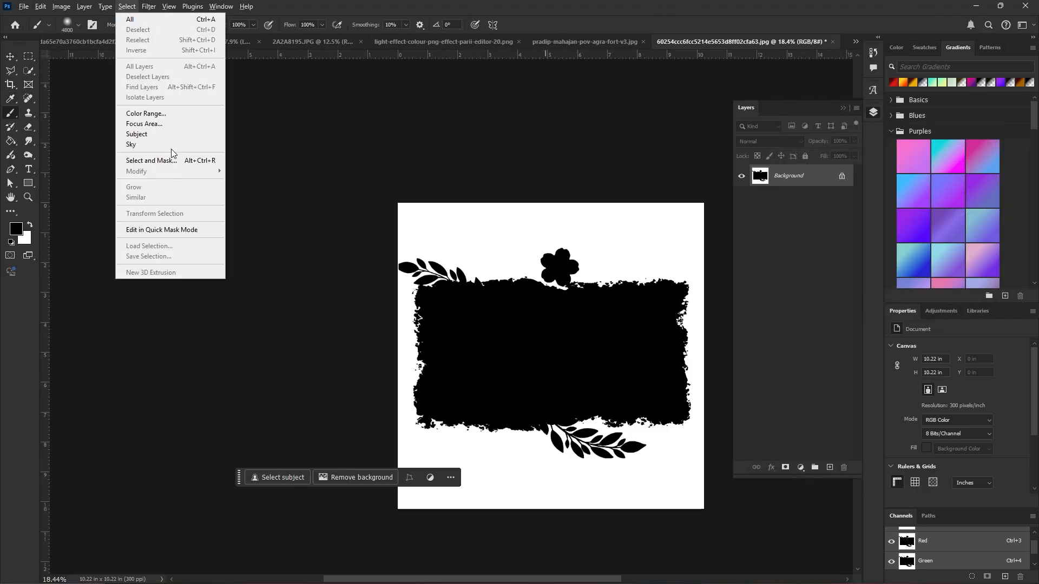
click(162, 112)
click(531, 253)
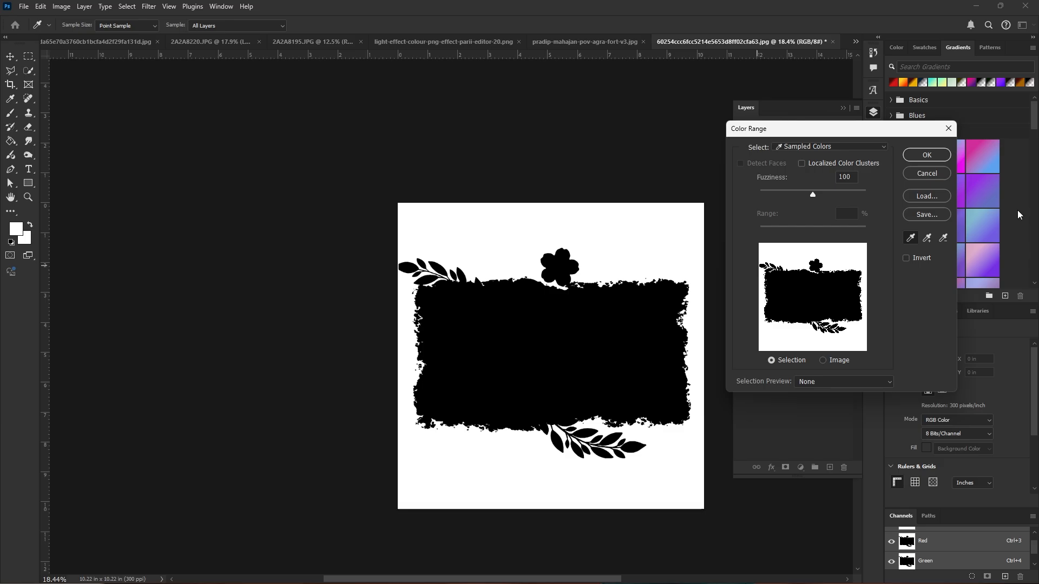
click(926, 155)
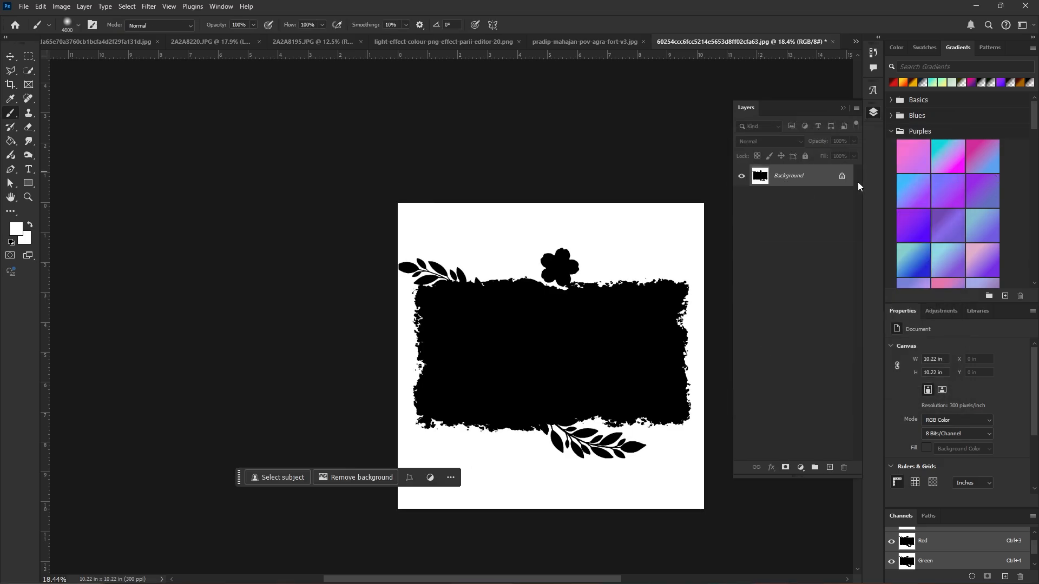
click(842, 178)
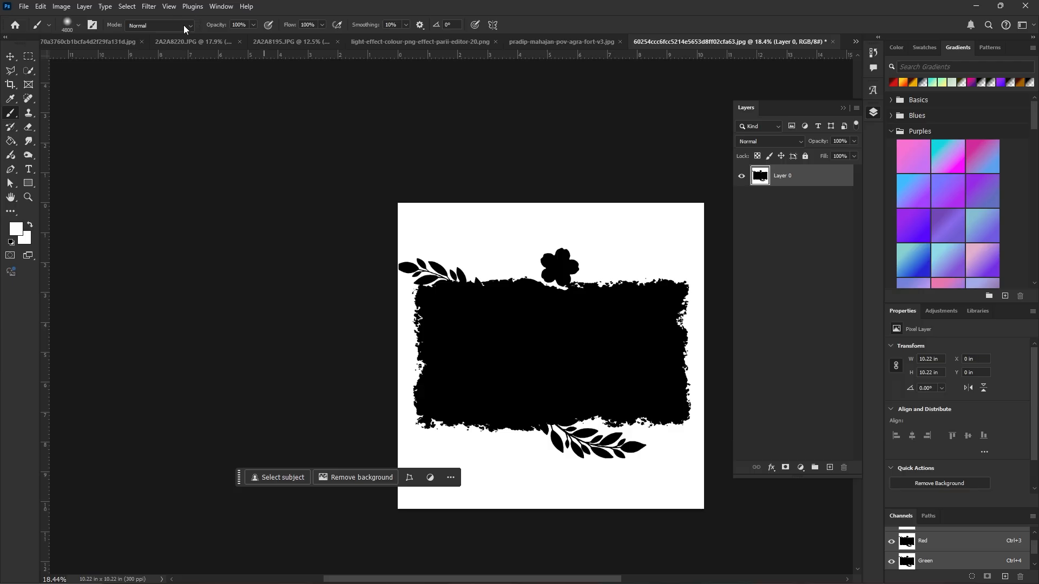
click(127, 7)
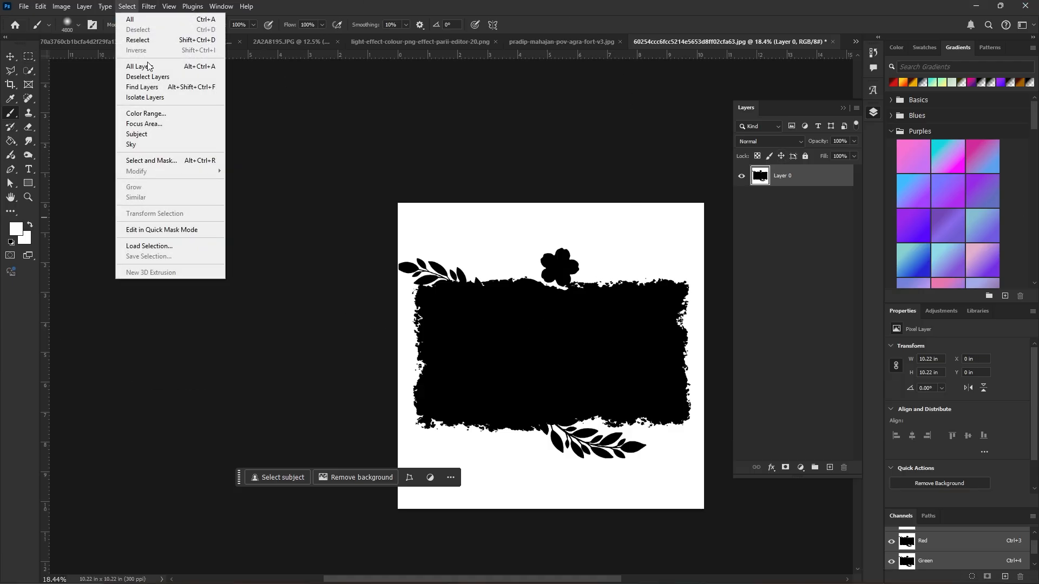
click(161, 123)
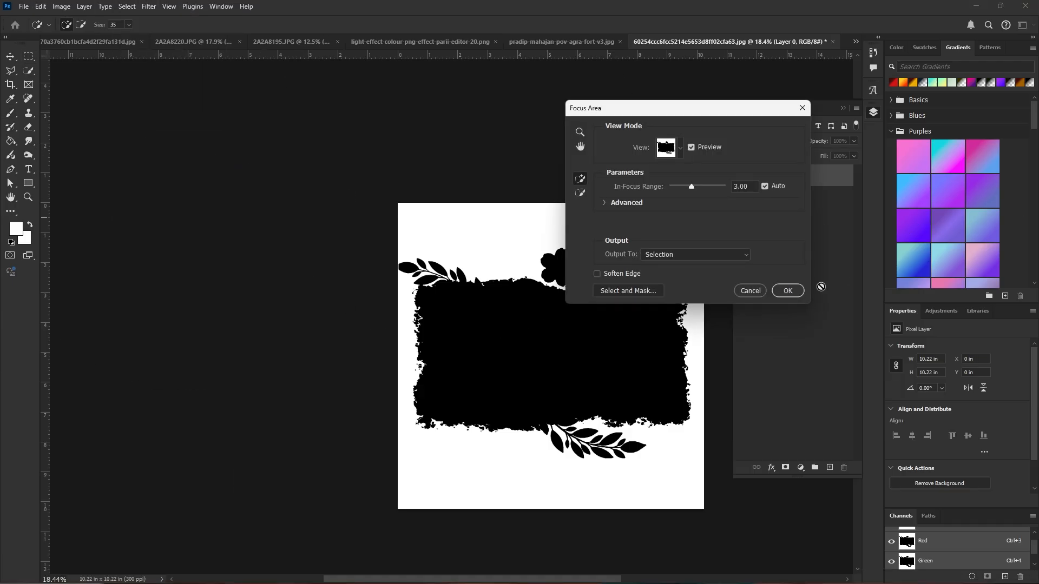
click(752, 294)
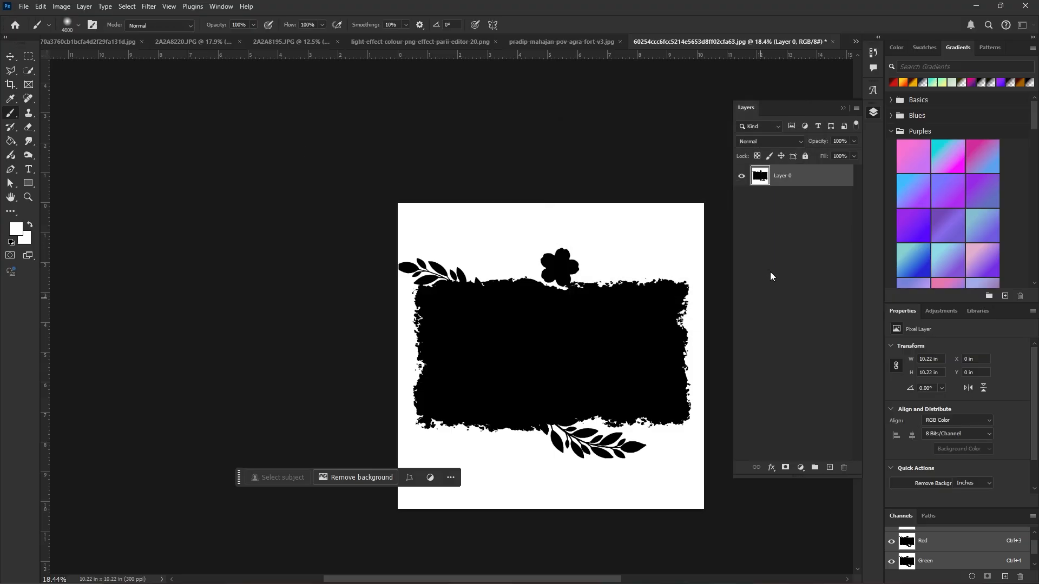
click(142, 8)
mouse_move(130, 8)
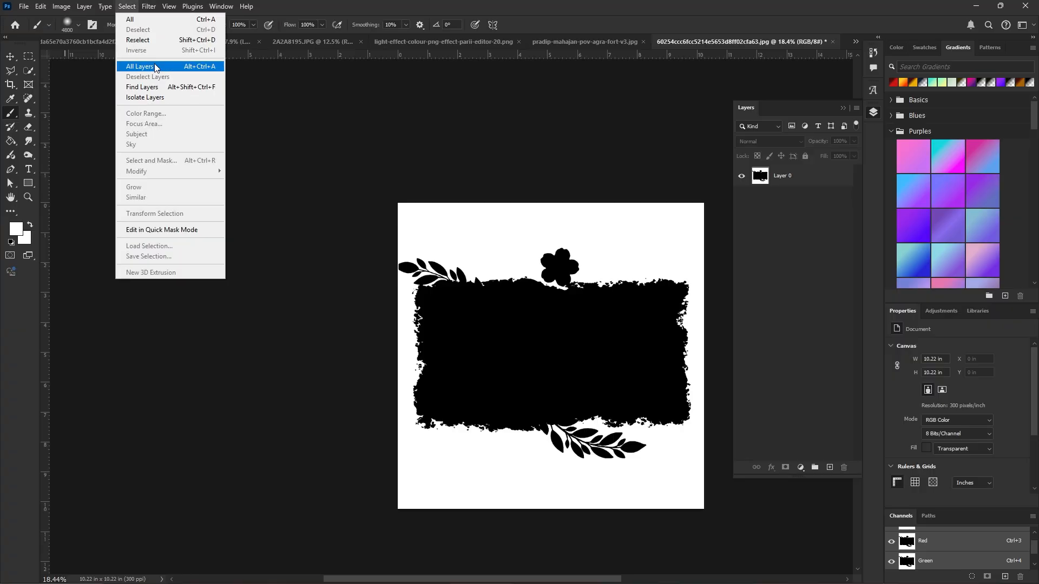
click(329, 182)
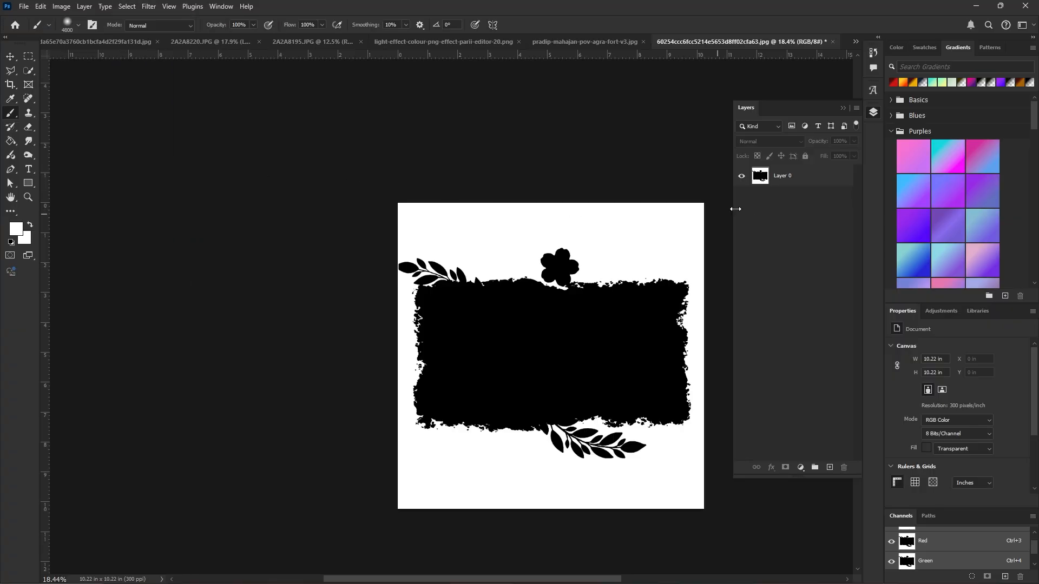
Select the white area of Layer 0 by Color Range, delete it to leave only the black frame, and deselect.
click(780, 176)
click(128, 6)
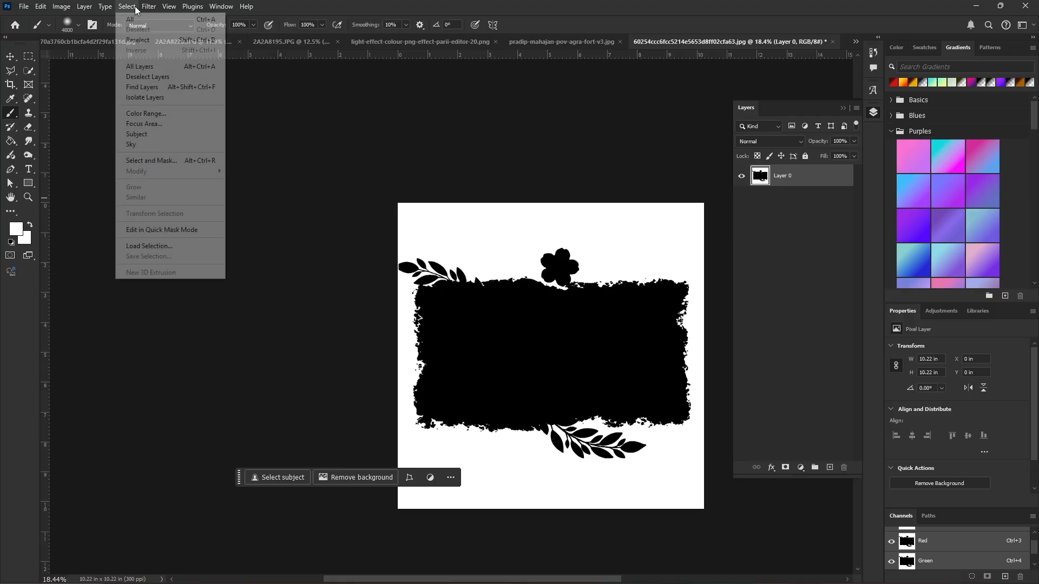
click(157, 113)
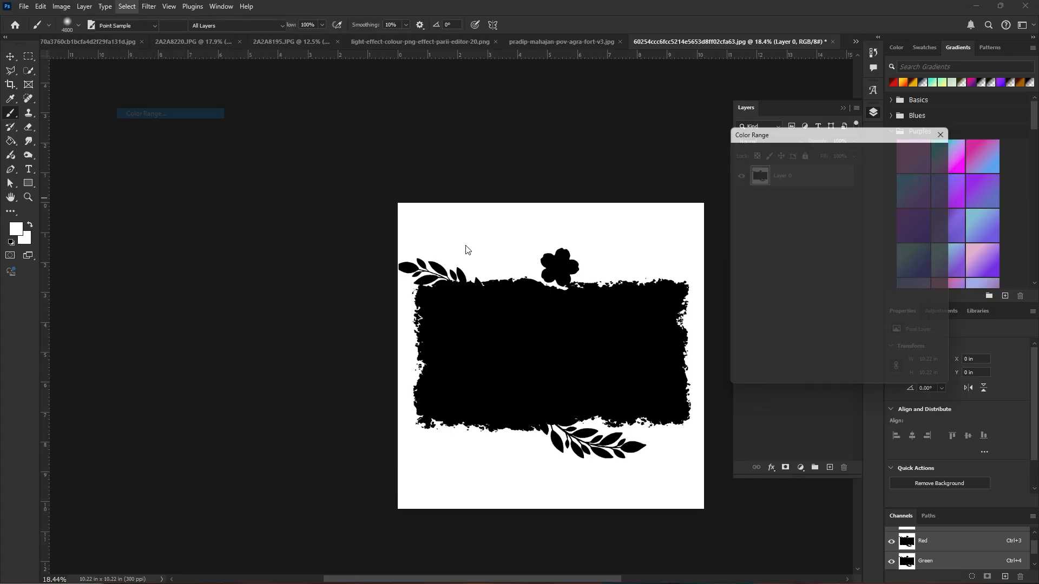
click(927, 155)
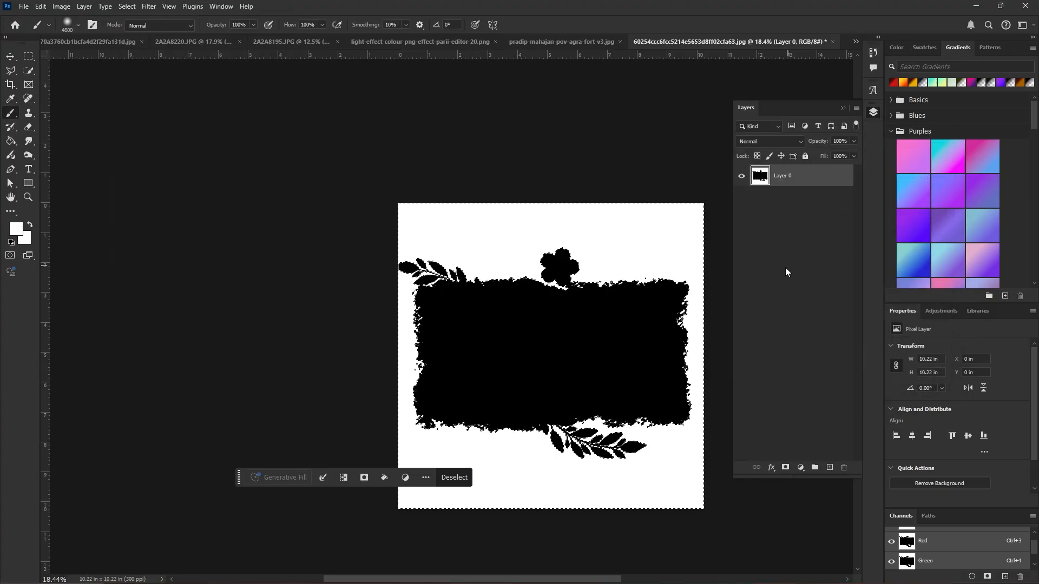
key(Delete)
key(ctrl+d)
scroll(516, 326, up, 9)
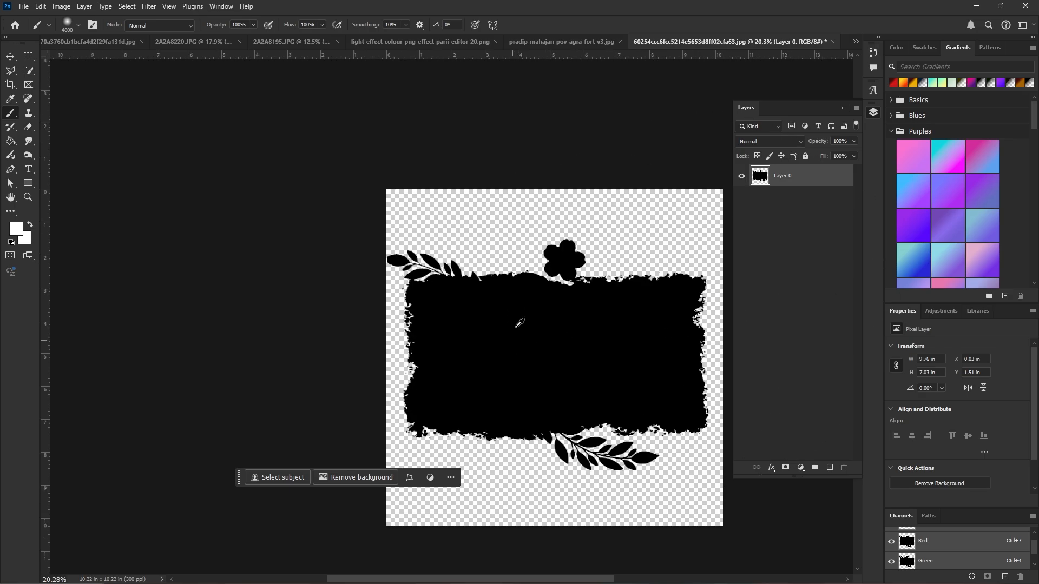
scroll(542, 303, down, 9)
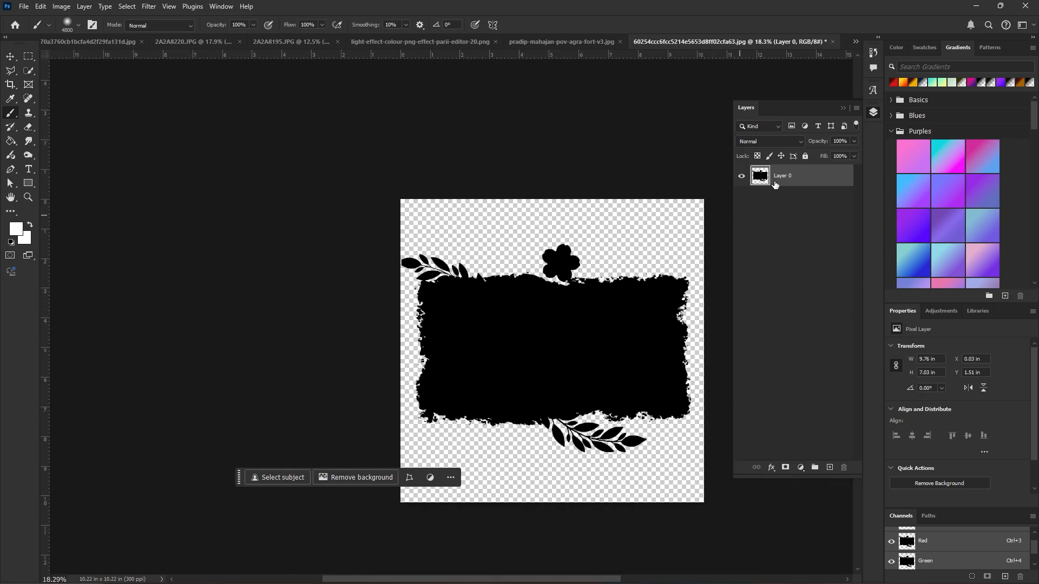
Bring the cut-out black grunge frame layer into the wedding album page, directly above the Background layer.
drag(775, 184, 428, 243)
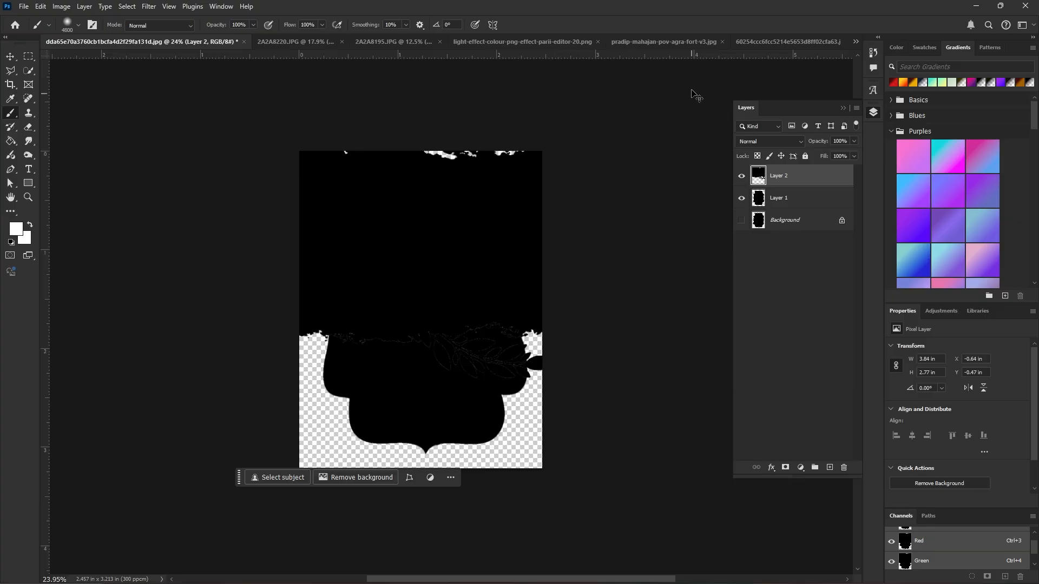
click(856, 42)
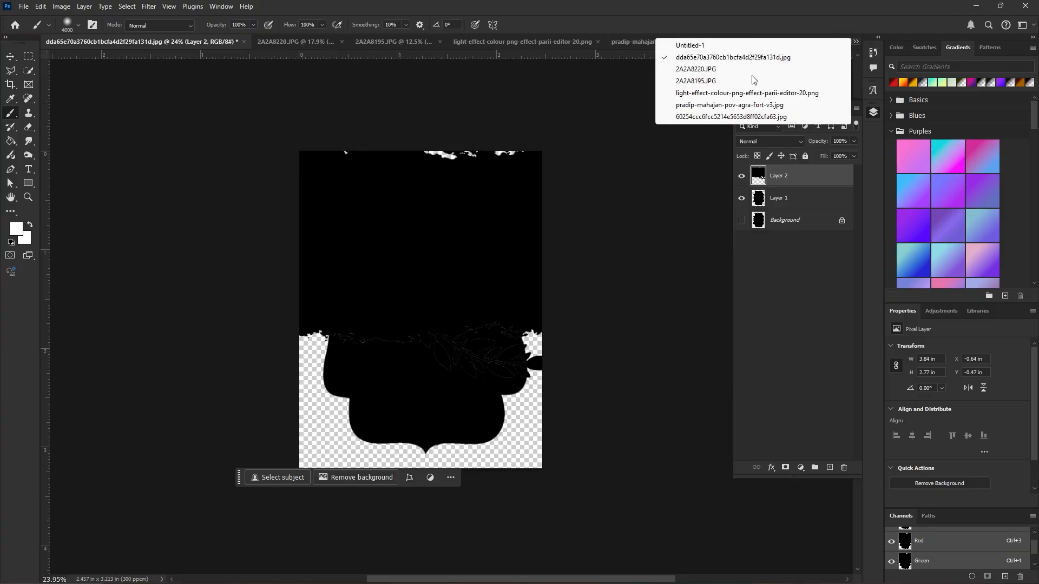
click(698, 42)
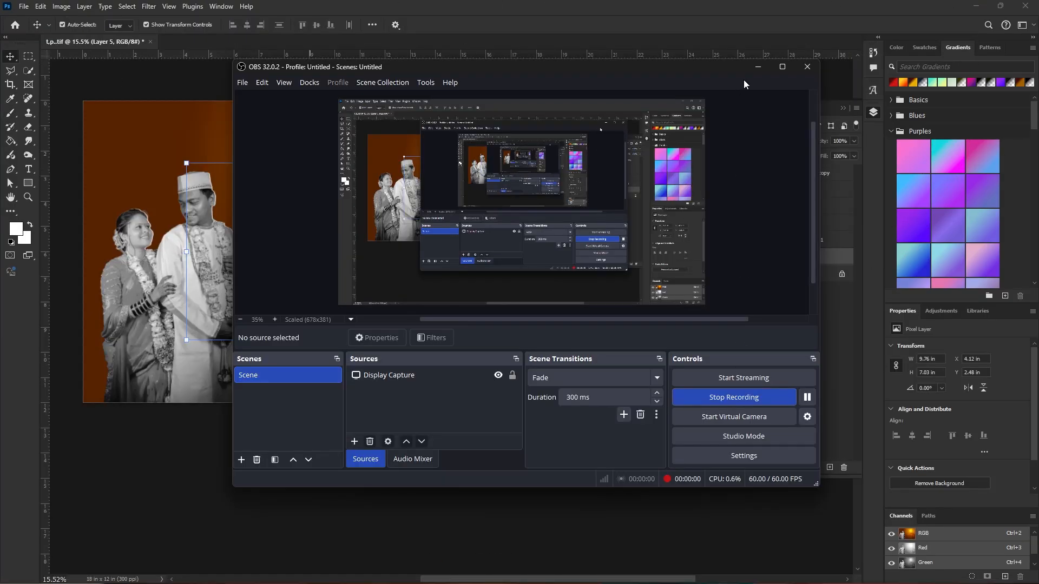
click(756, 66)
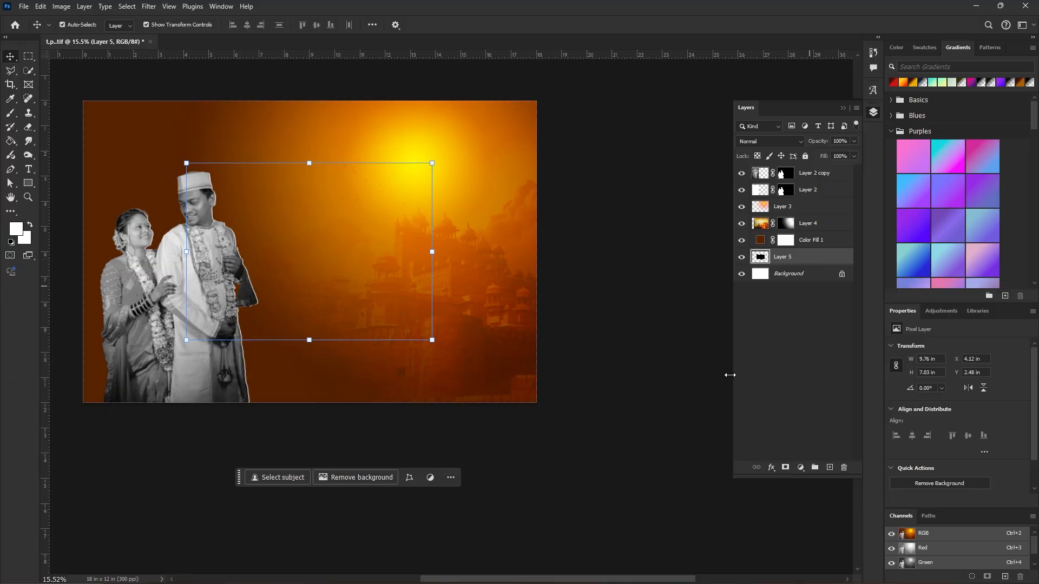
Clip the Color Fill 1 and Layer 4 layers to the grunge frame shape on Layer 5.
click(712, 381)
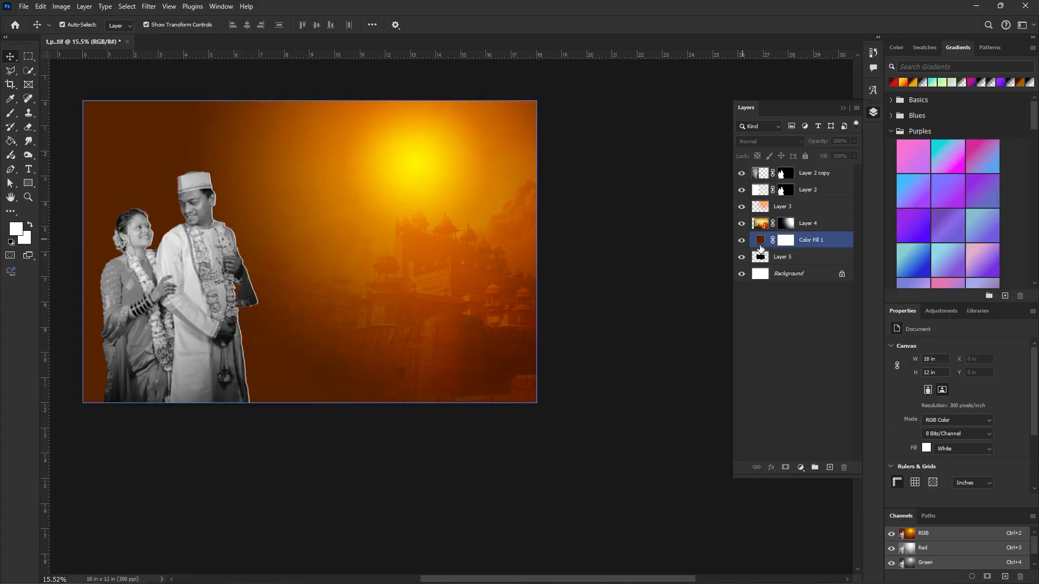
click(759, 256)
alt+click(759, 249)
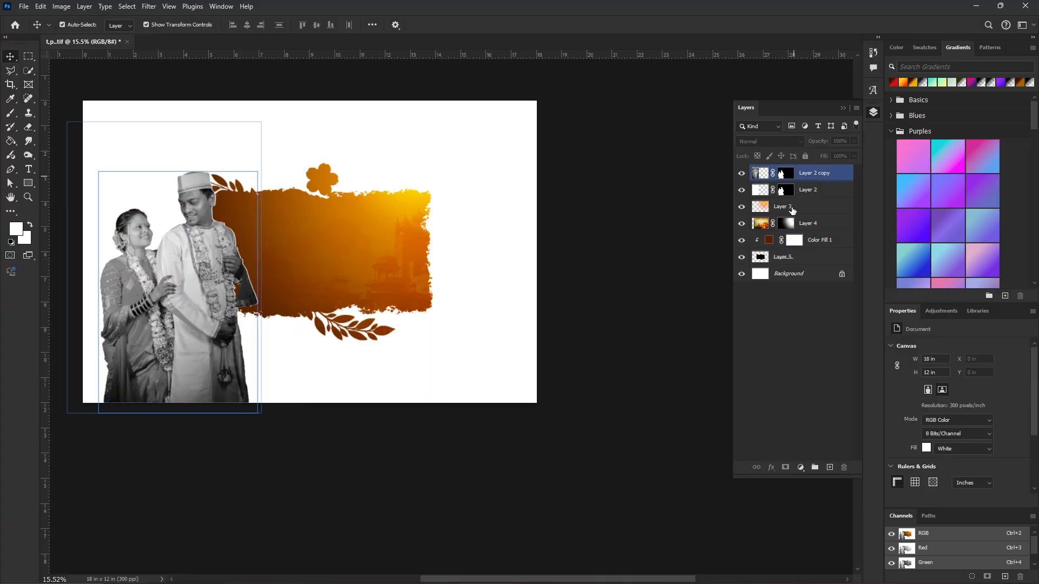
alt+click(763, 231)
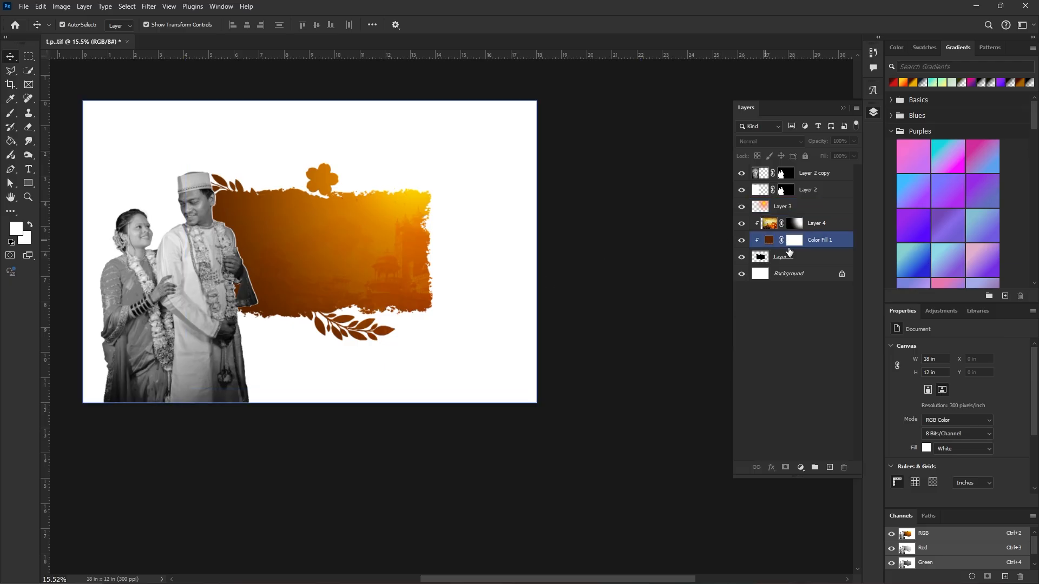
Try enlarging the Layer 5 frame to 188.30% and positioning it over the page, and undo the transform.
click(801, 261)
drag(432, 252, 529, 241)
drag(485, 277, 491, 284)
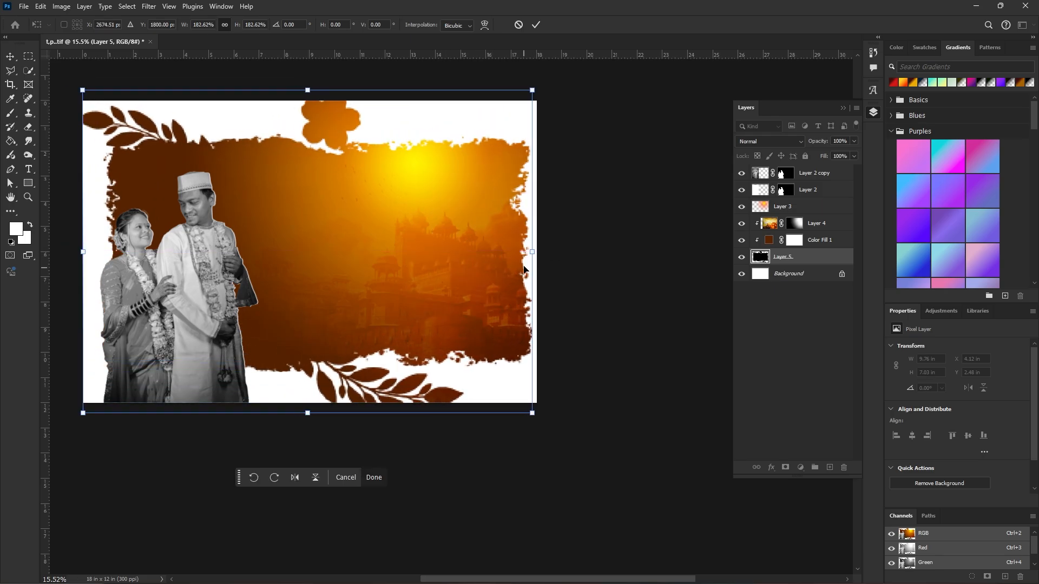
drag(532, 247, 537, 247)
mouse_move(521, 272)
mouse_down()
mouse_move(506, 270)
mouse_move(516, 278)
mouse_up()
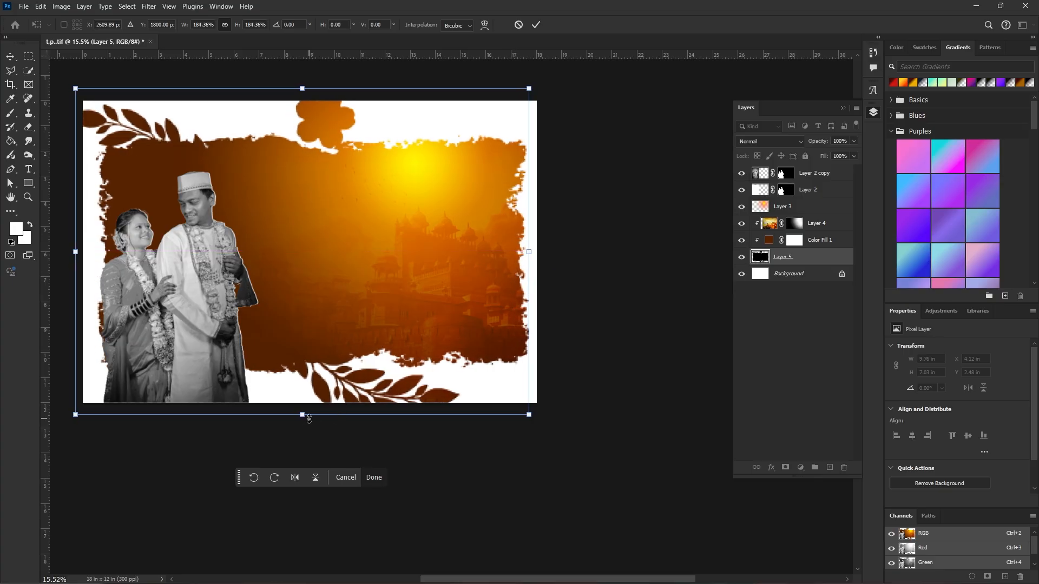
drag(306, 90, 308, 101)
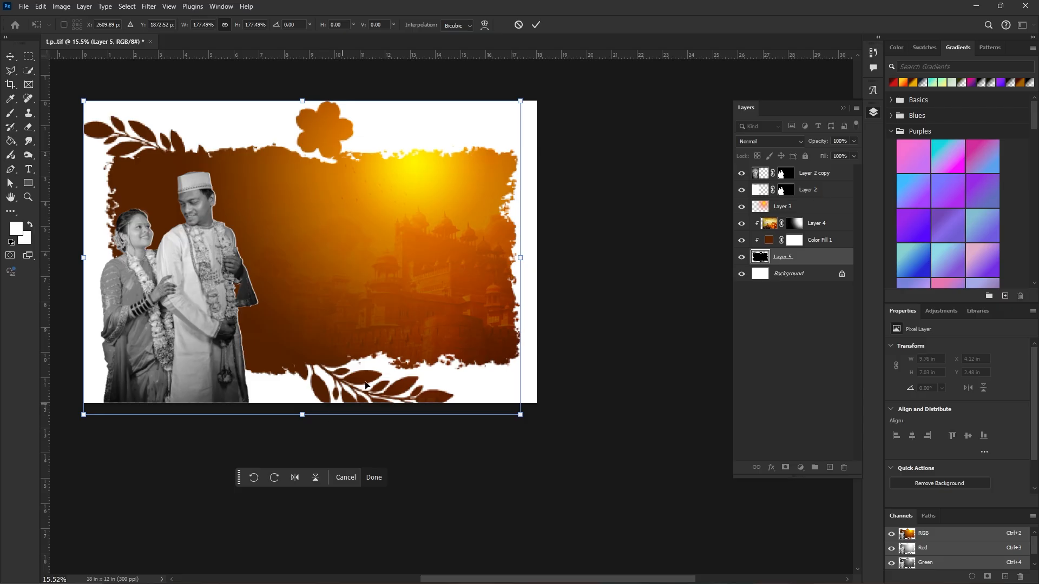
drag(520, 102, 547, 82)
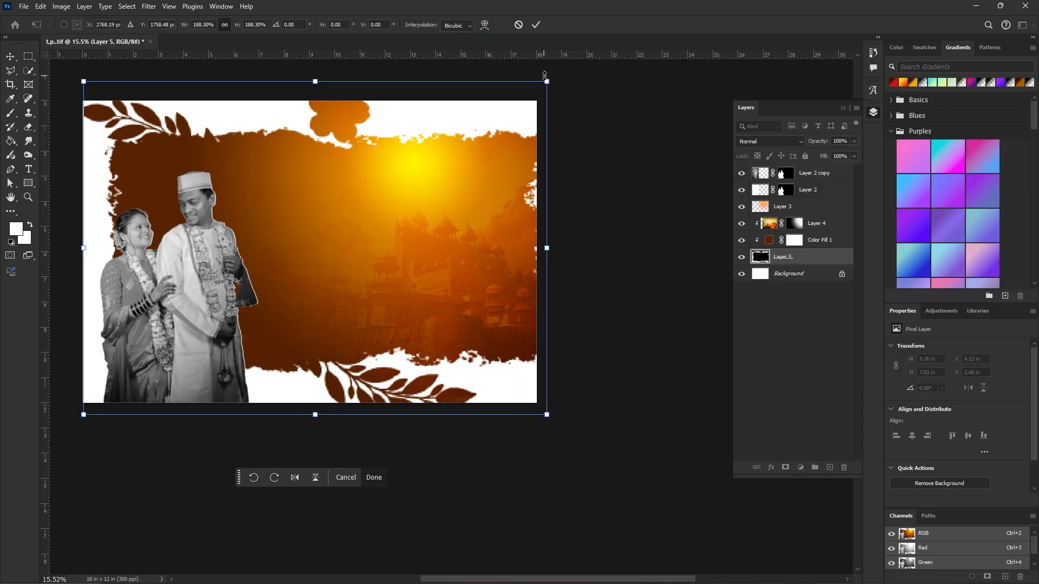
mouse_move(462, 164)
mouse_down()
mouse_move(440, 163)
mouse_move(448, 161)
mouse_up()
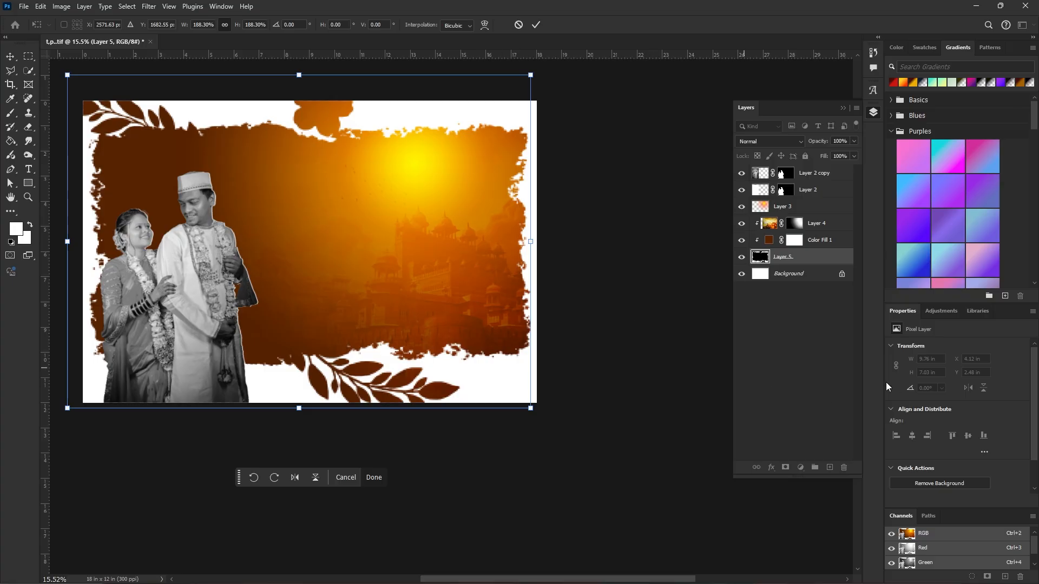
key(Return)
click(434, 250)
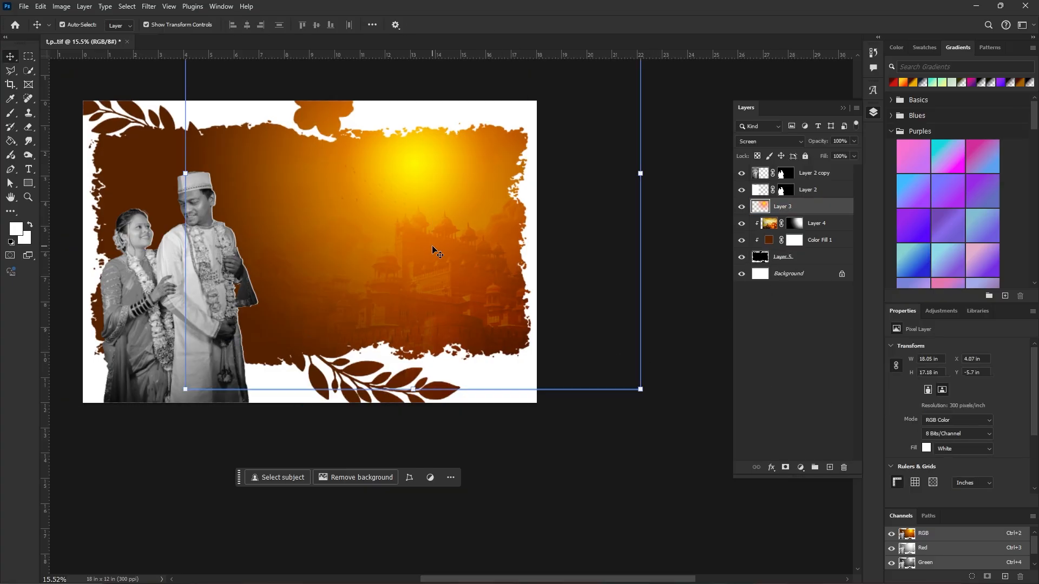
key(ctrl+z)
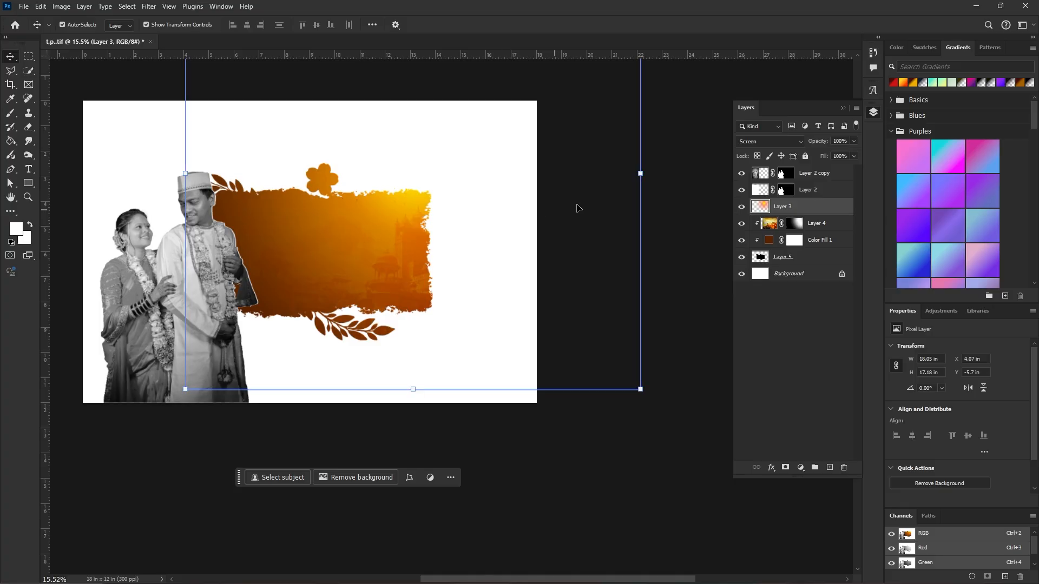
Scale the Layer 5 frame proportionally to 178.83% and position it against the page's left edge.
click(762, 256)
drag(427, 162, 493, 106)
drag(437, 189, 443, 204)
drag(477, 237, 544, 252)
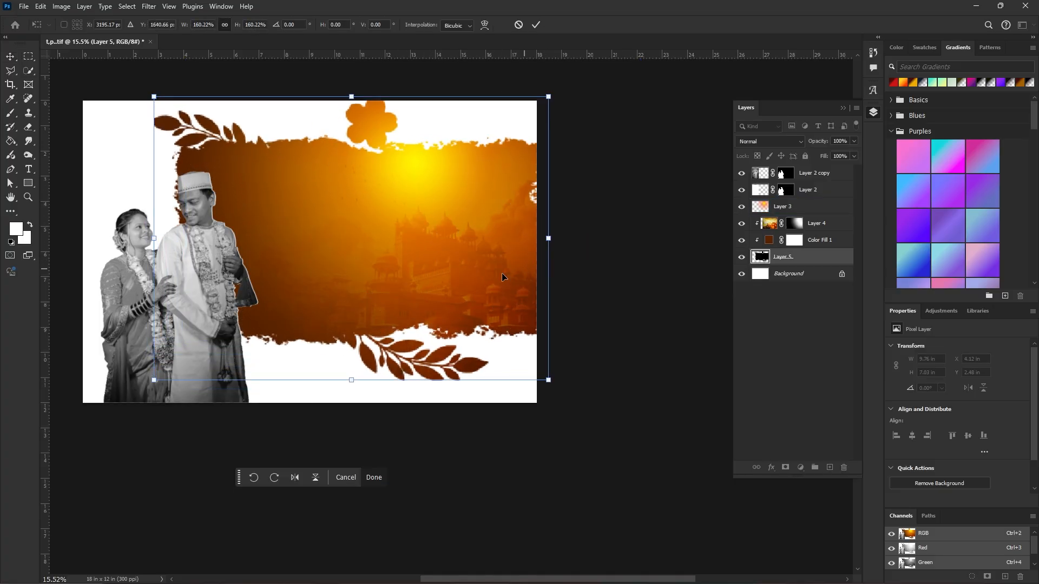
drag(468, 286, 433, 295)
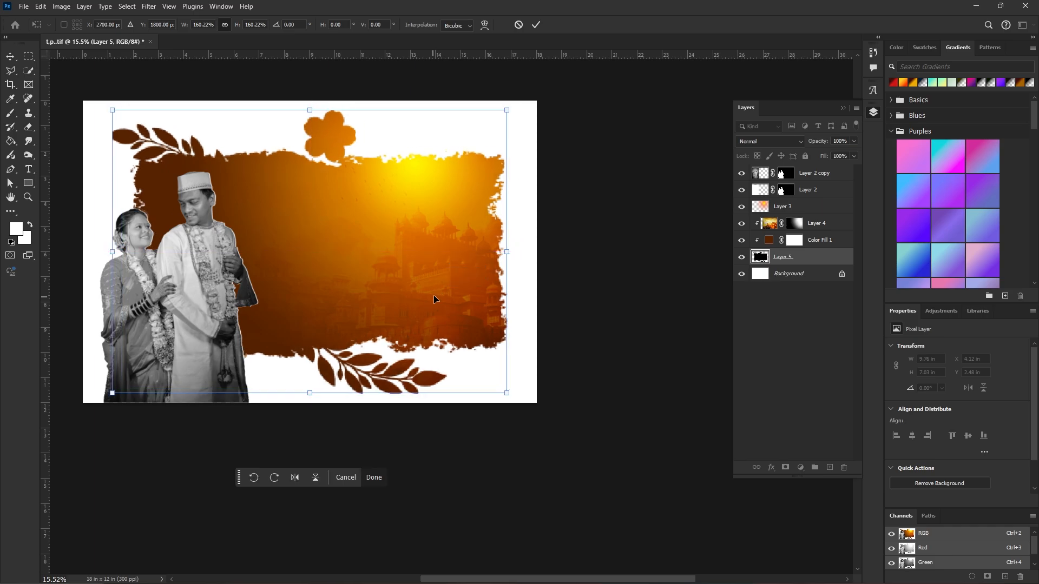
drag(511, 247, 530, 248)
mouse_move(466, 272)
mouse_down()
mouse_move(464, 249)
mouse_move(460, 269)
mouse_up()
mouse_move(514, 391)
mouse_down()
mouse_move(529, 400)
mouse_move(517, 384)
mouse_up()
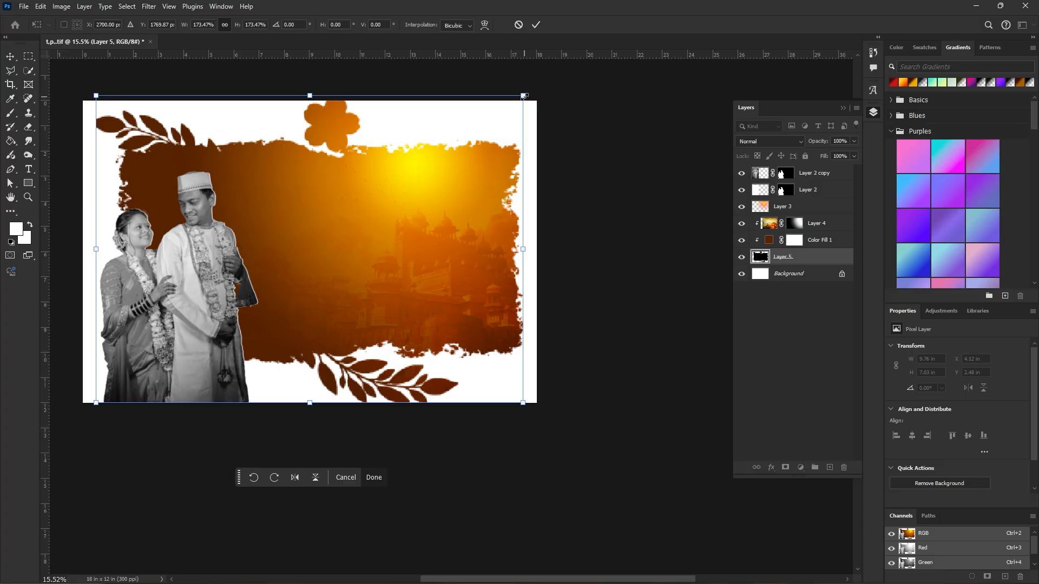
drag(523, 96, 536, 87)
mouse_move(408, 212)
mouse_down()
mouse_move(420, 207)
mouse_move(413, 216)
mouse_up()
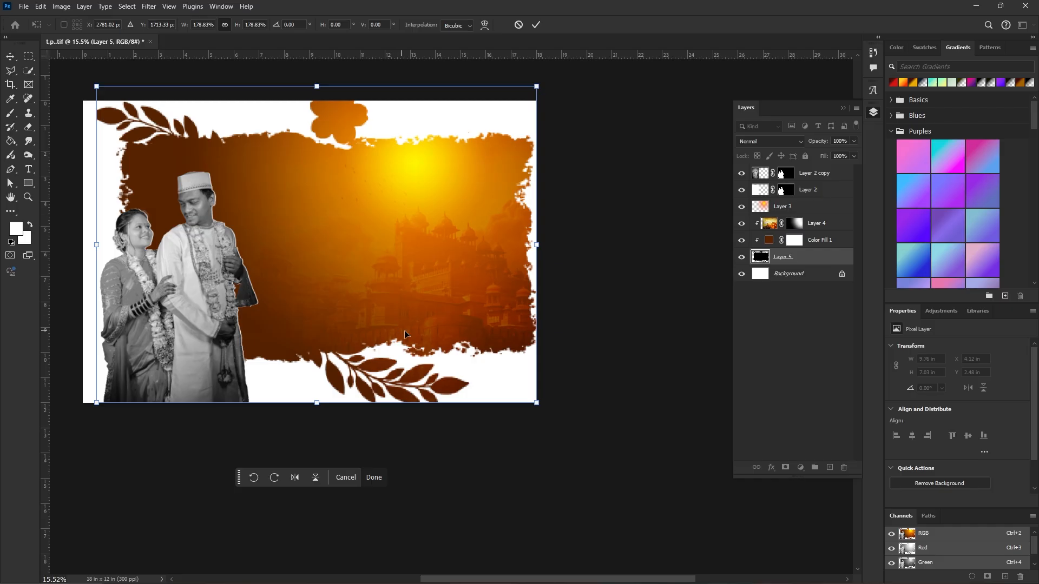
drag(526, 238, 505, 244)
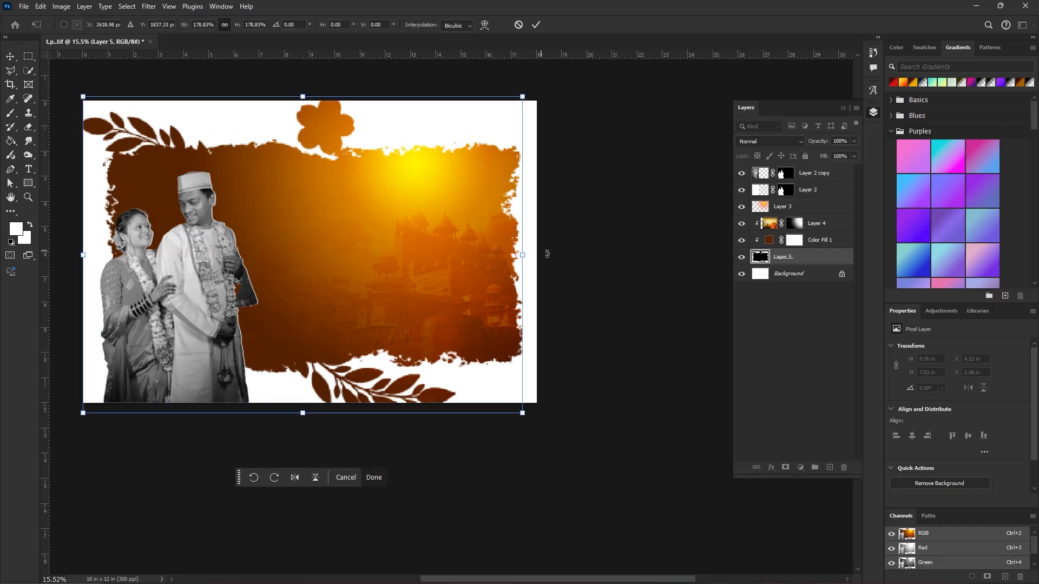
key(Return)
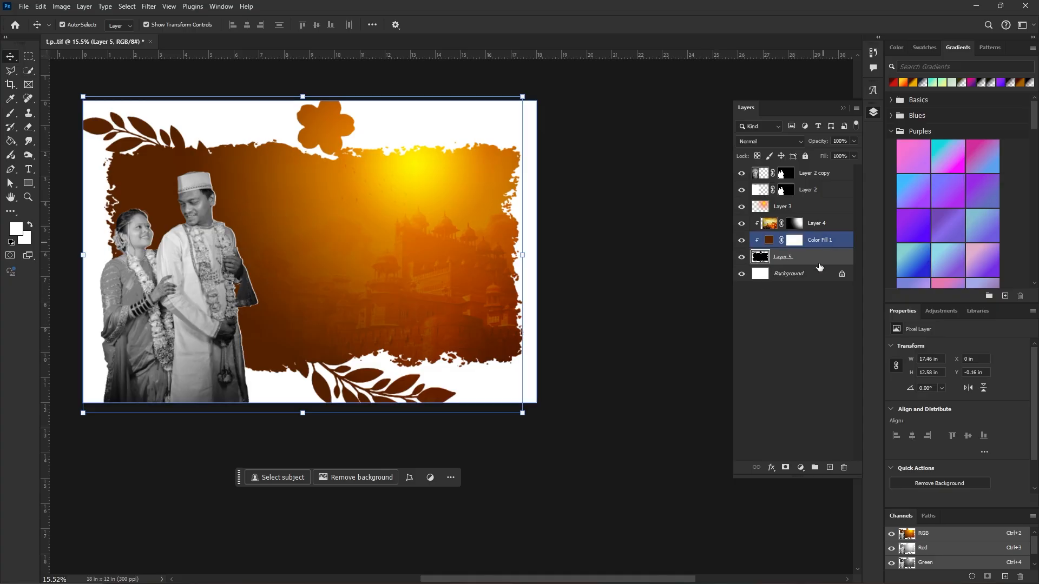
click(667, 346)
click(489, 220)
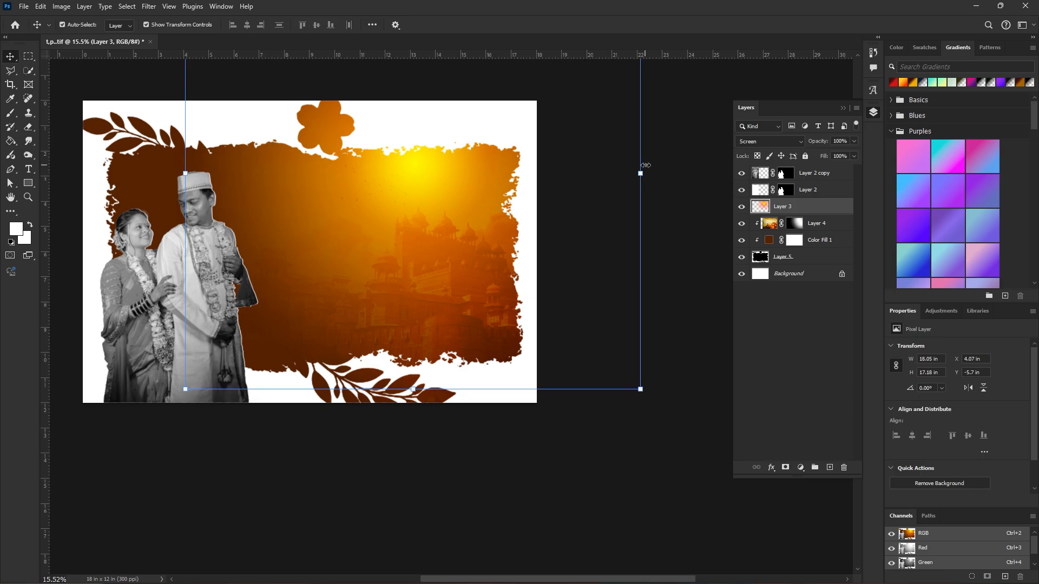
drag(646, 165, 676, 165)
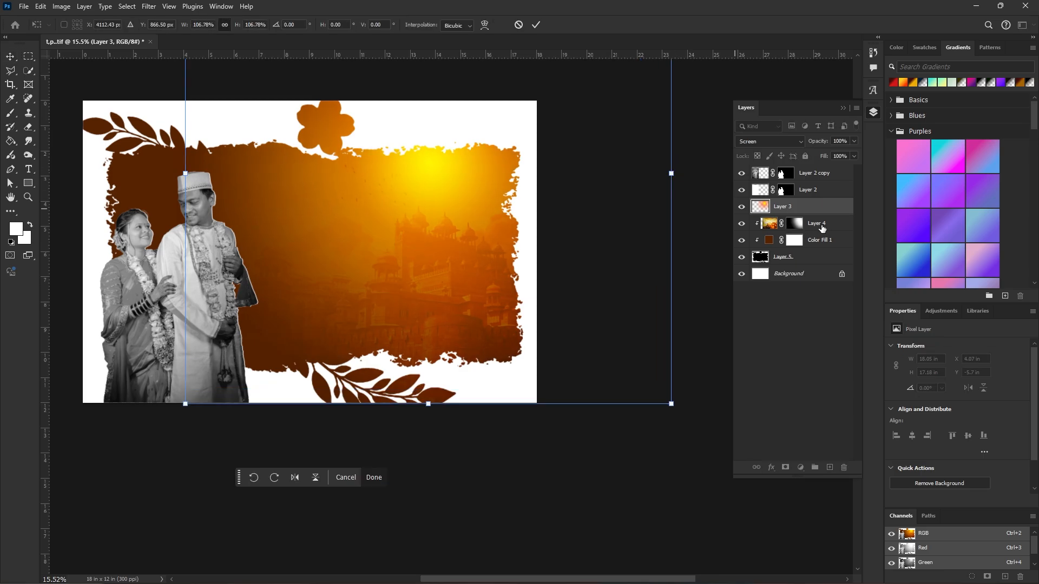
key(ctrl+z)
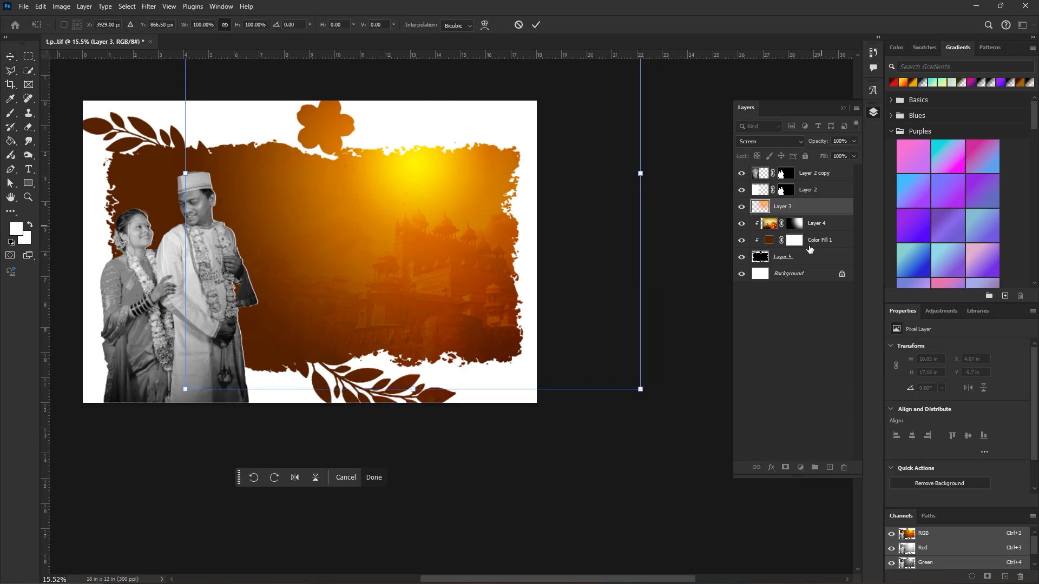
Scale the Layer 5 frame by a further 104.04% and align its right side with the page's right edge.
click(810, 256)
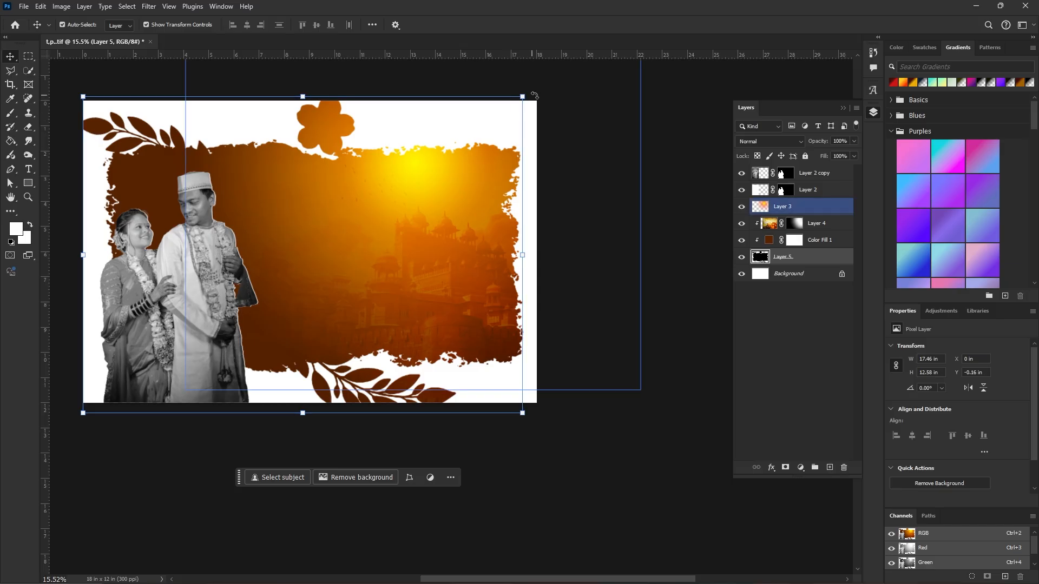
drag(523, 95, 546, 91)
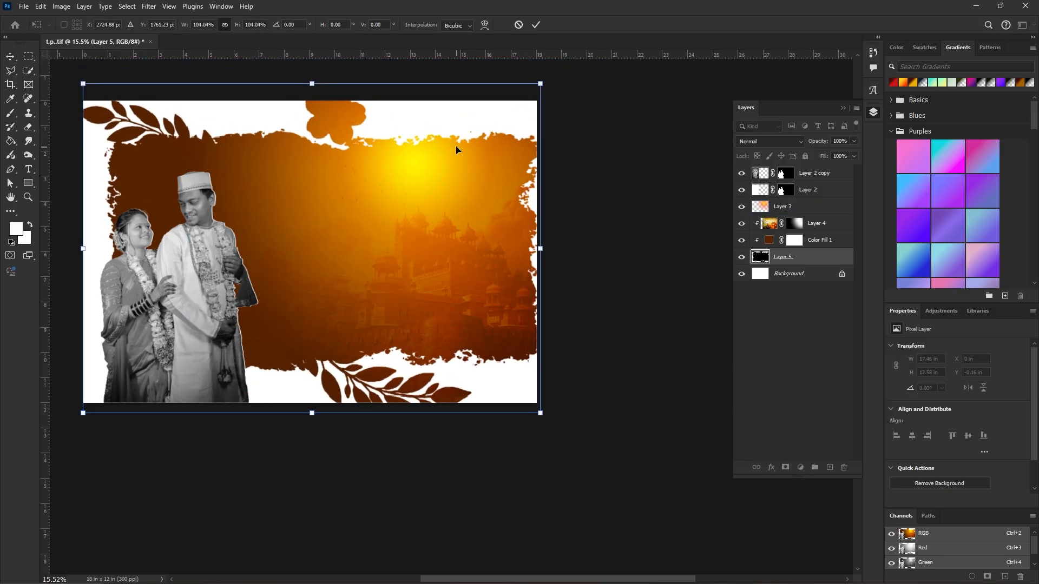
drag(456, 145, 453, 145)
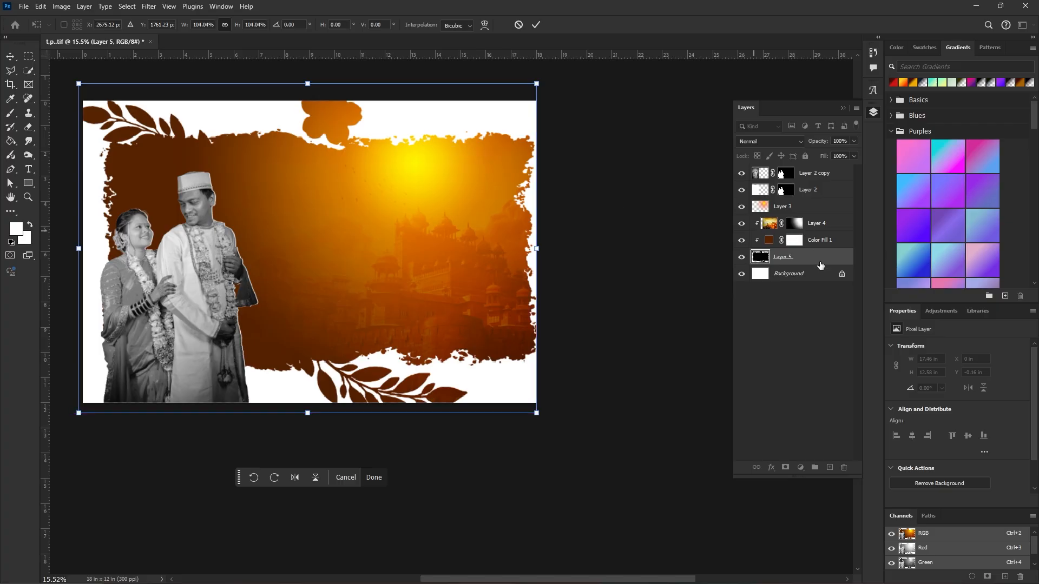
key(Return)
Add a 40 px white outside Stroke to Layer 5, plus a Drop Shadow with distance 33 px and size 76 px.
double_click(833, 261)
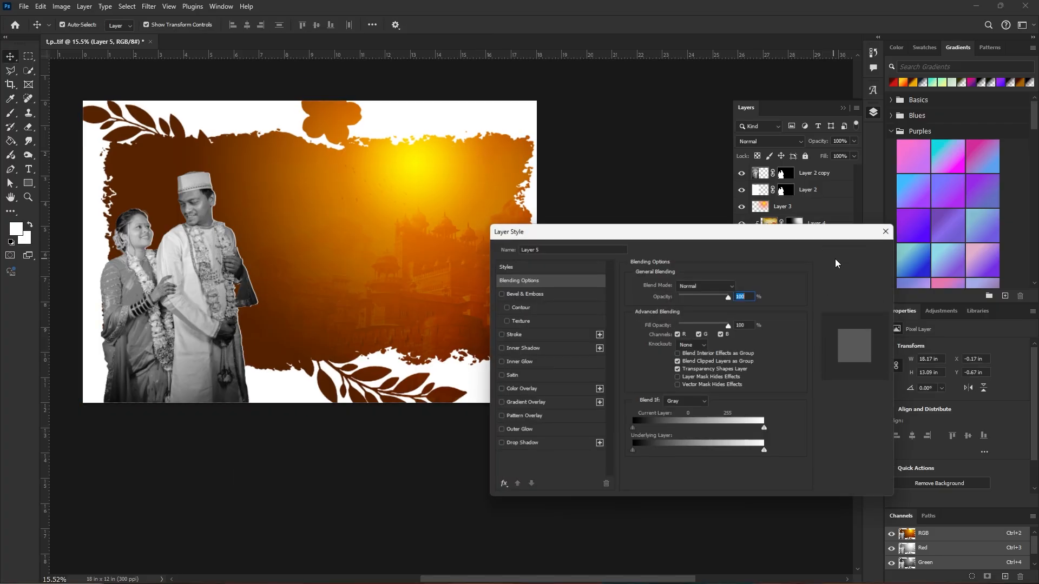
click(528, 335)
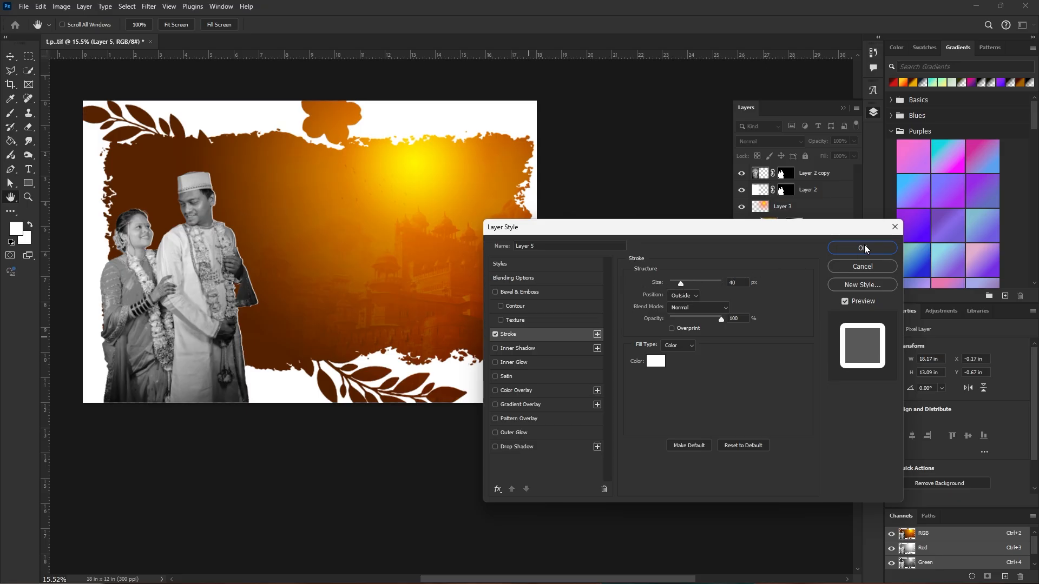
click(541, 447)
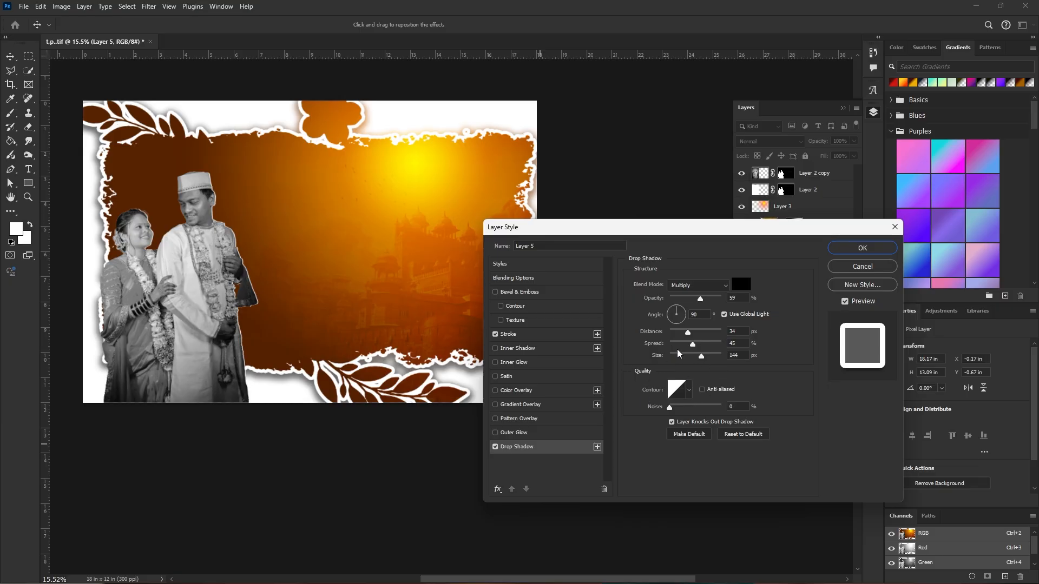
drag(702, 356, 691, 338)
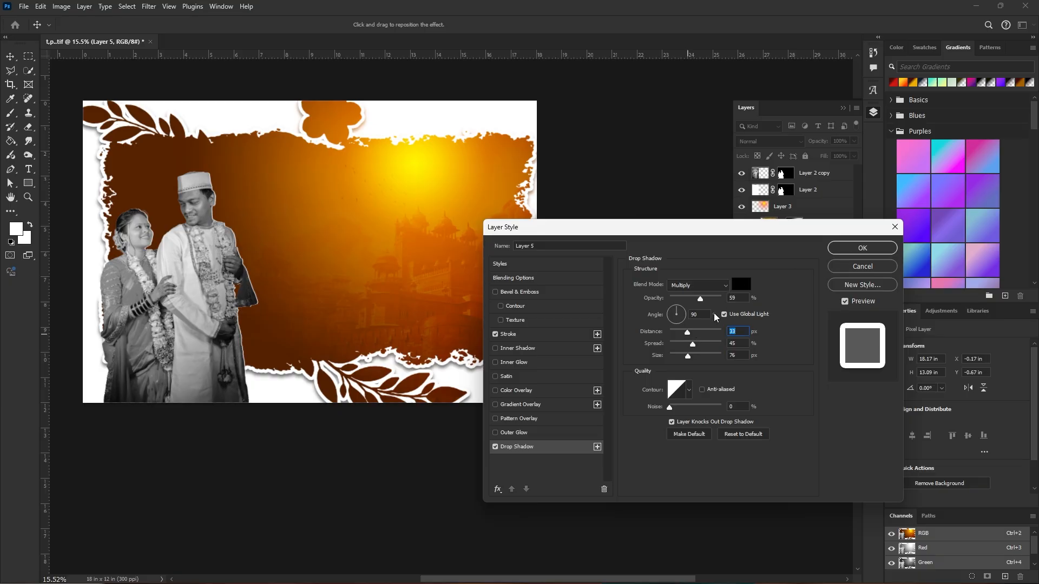
Set the frame's Stroke size to 18 px, leaving Outer Glow disabled.
click(561, 335)
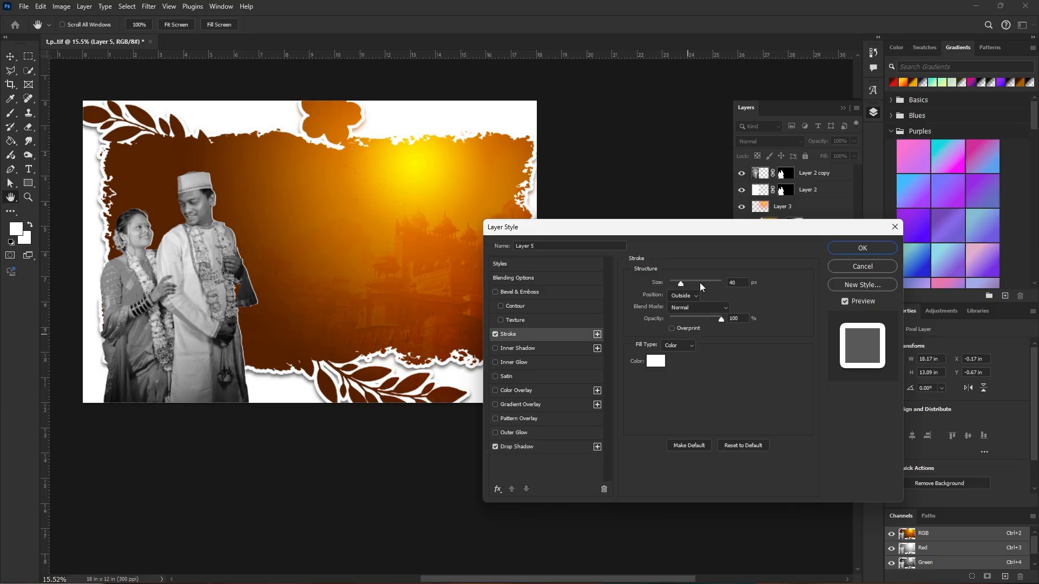
drag(679, 287, 676, 291)
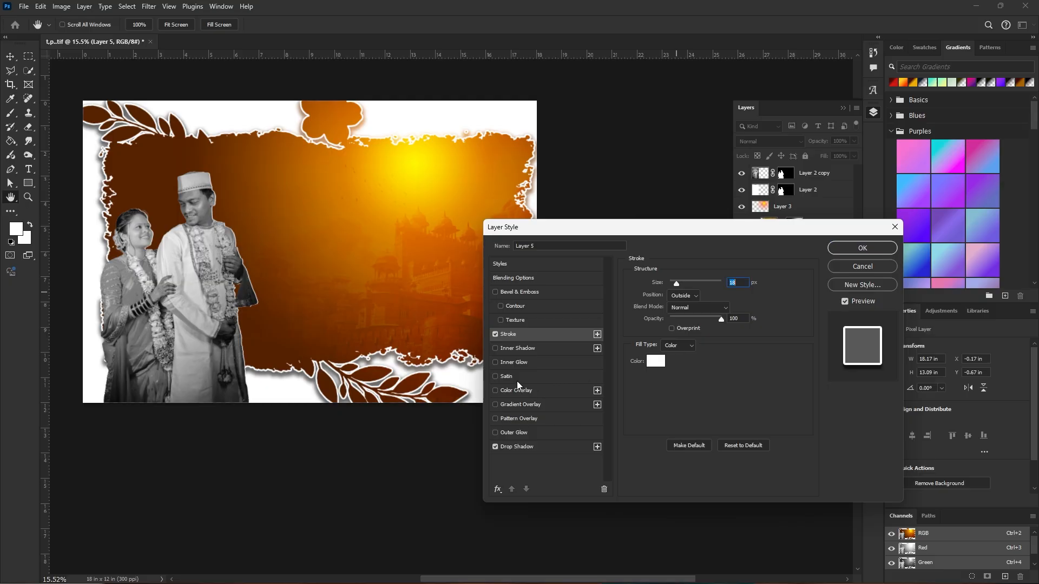
click(555, 445)
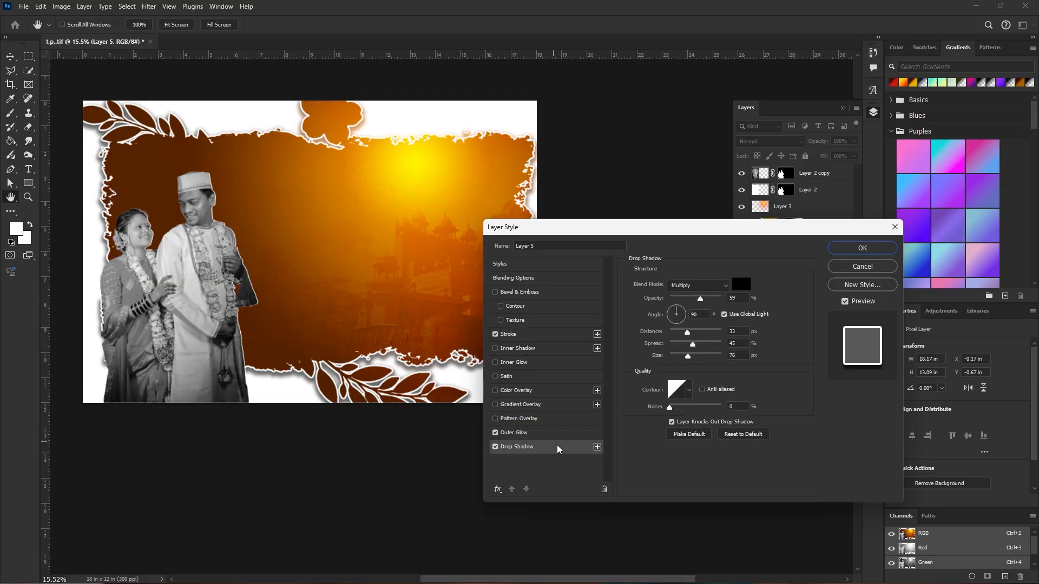
click(512, 433)
click(495, 432)
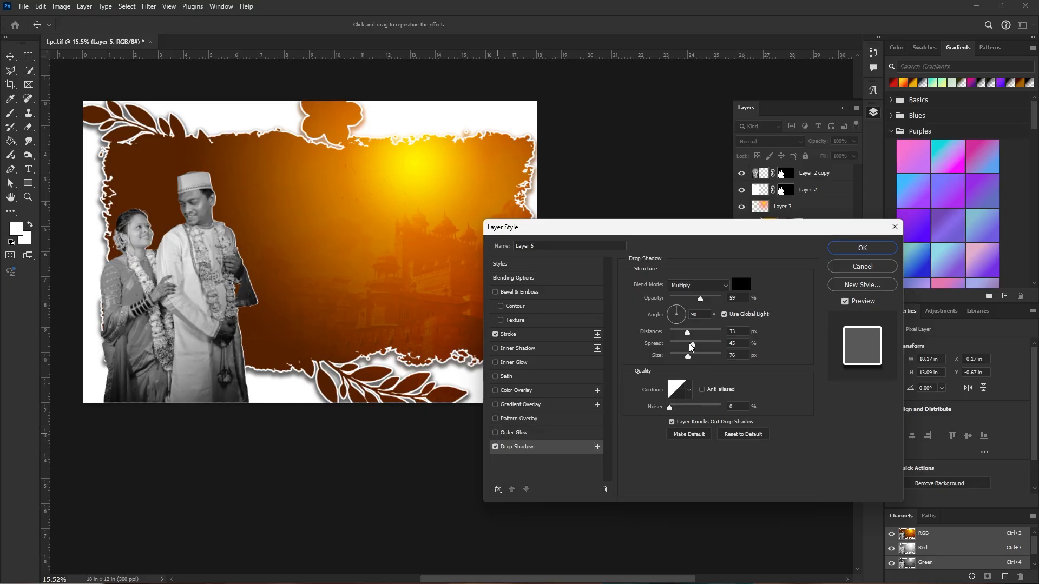
Set the frame's Drop Shadow to spread 19%, size 68 px and distance 44 px, and apply the layer style.
drag(692, 346, 686, 361)
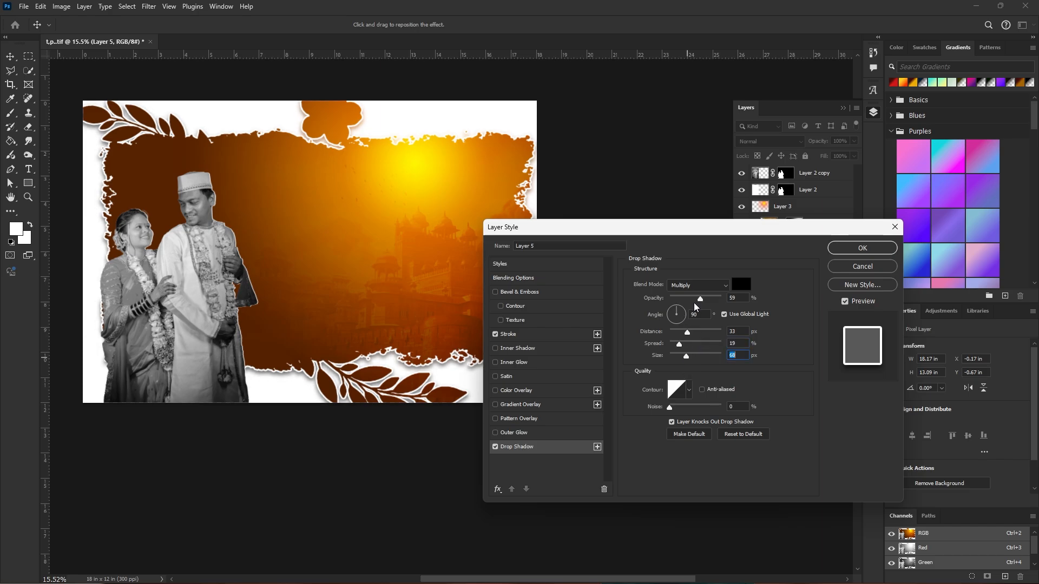
drag(687, 332, 695, 338)
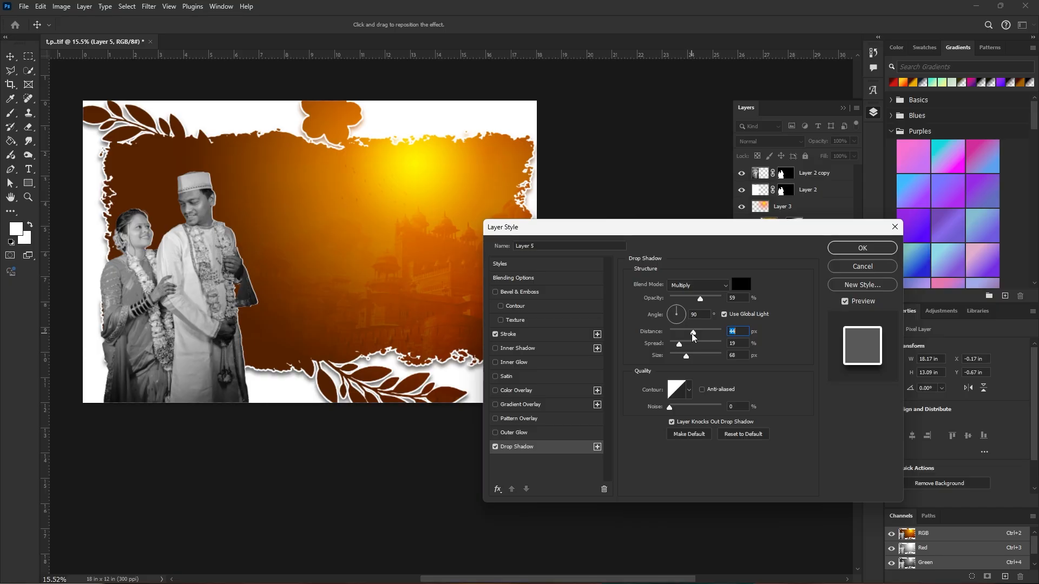
click(862, 248)
click(491, 552)
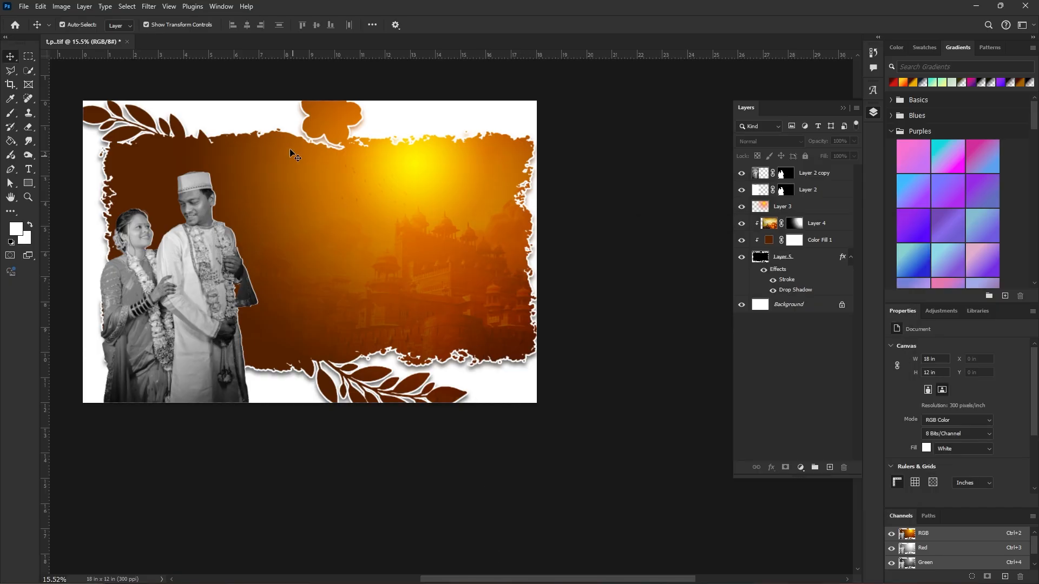
Move the fort background on Layer 4 to X 4.41 in, Y -1.77 in, keeping its scale at 100%.
click(296, 262)
scroll(335, 268, up, 4)
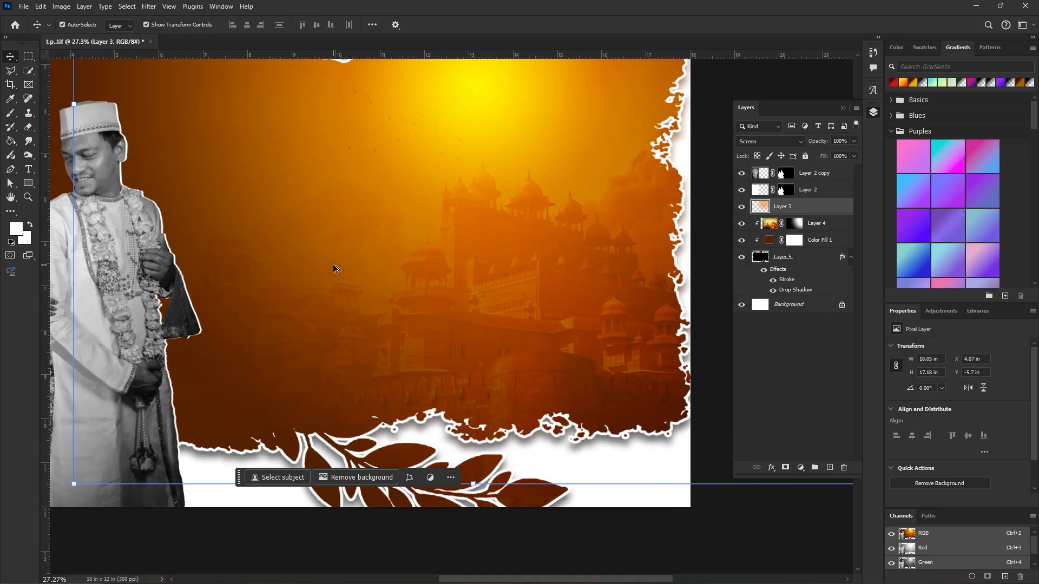
scroll(333, 269, down, 3)
click(792, 222)
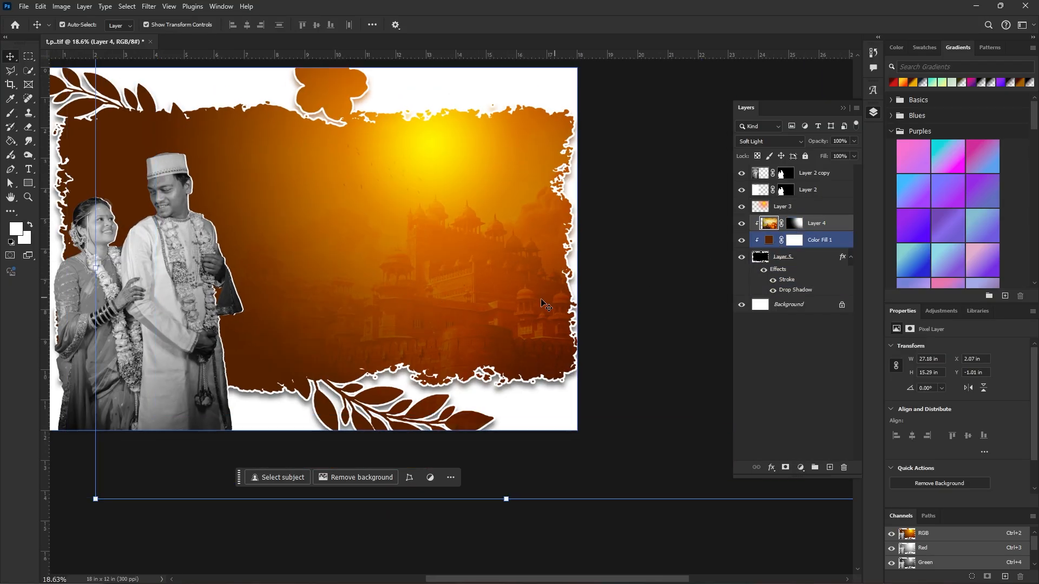
drag(541, 303, 612, 294)
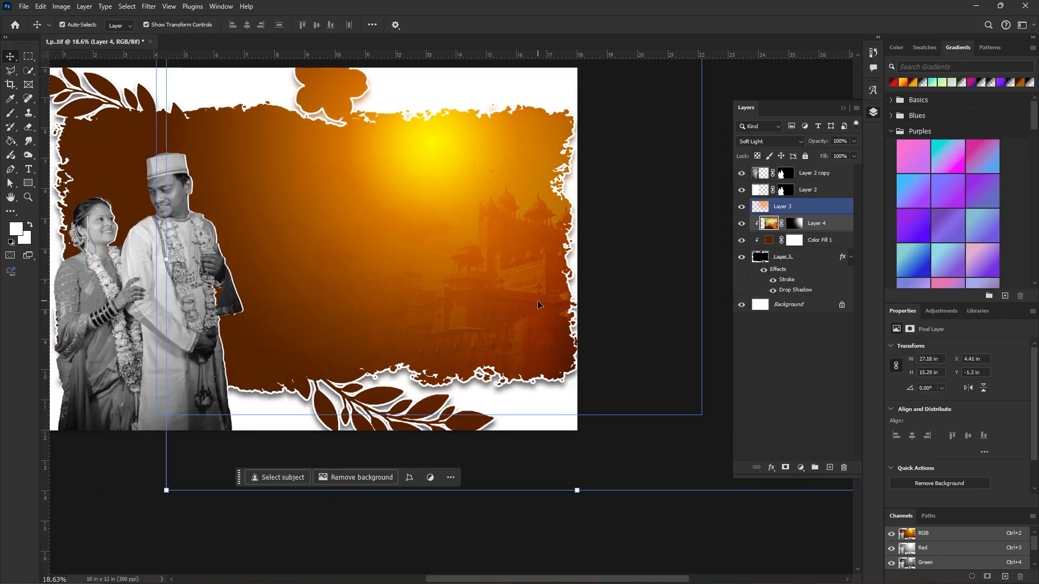
drag(537, 305, 539, 291)
scroll(443, 320, down, 4)
key(ctrl+t)
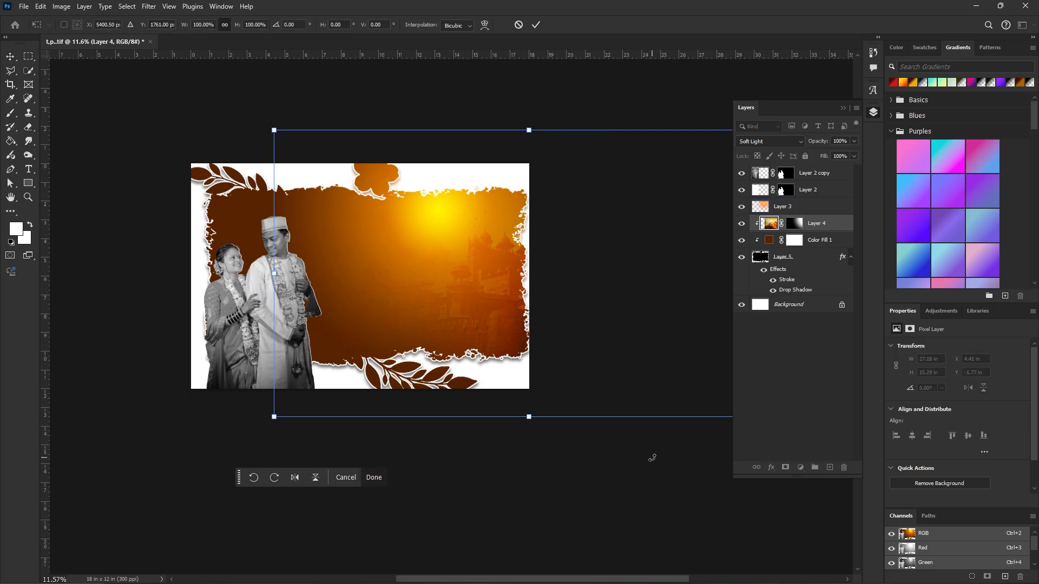
key(Return)
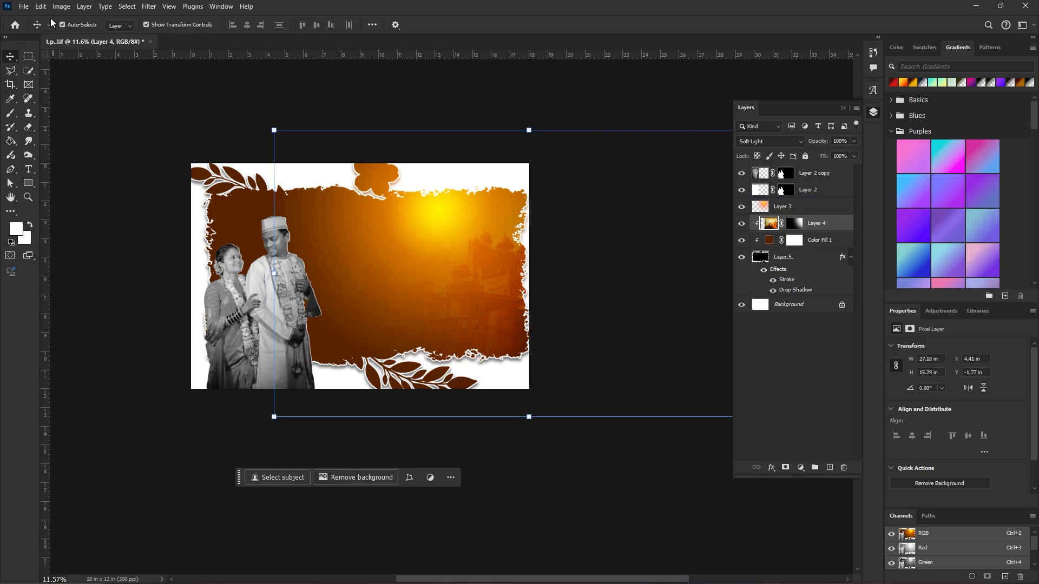
Browse the pintresr folder and the wedding album's wed folder for another photo to open.
click(21, 7)
click(32, 30)
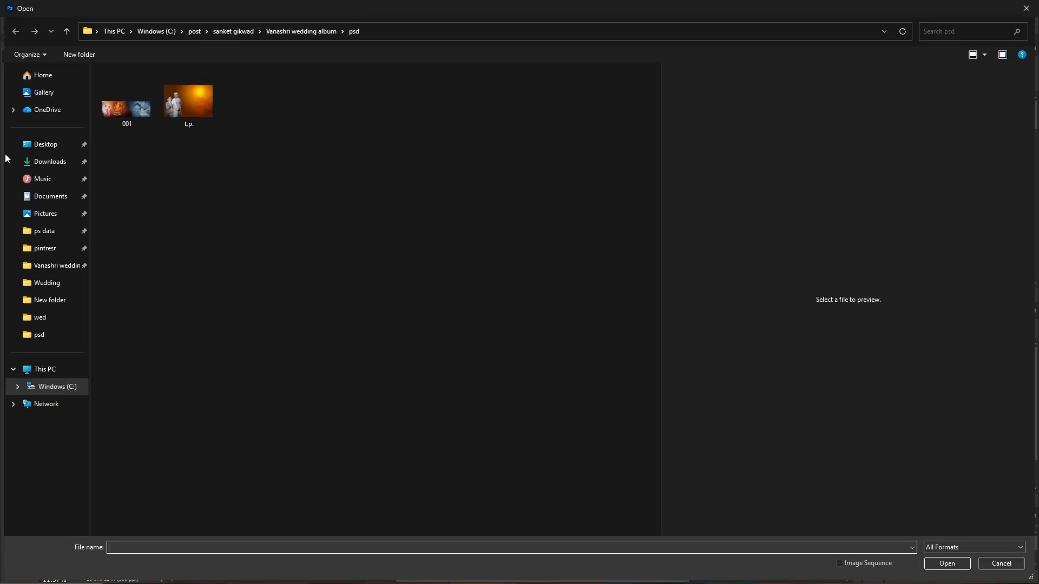
click(46, 248)
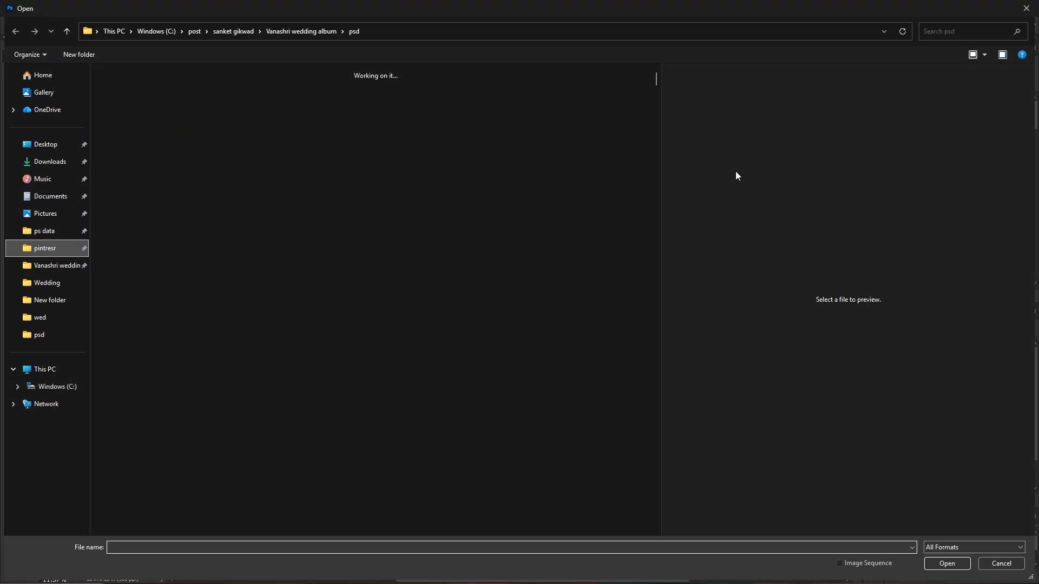
scroll(286, 193, down, 20)
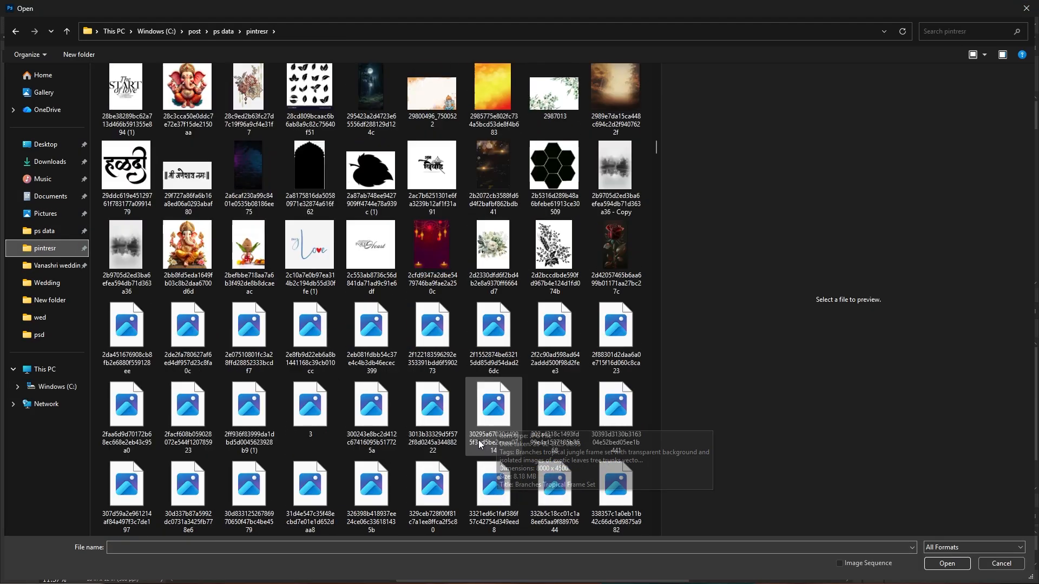
click(54, 265)
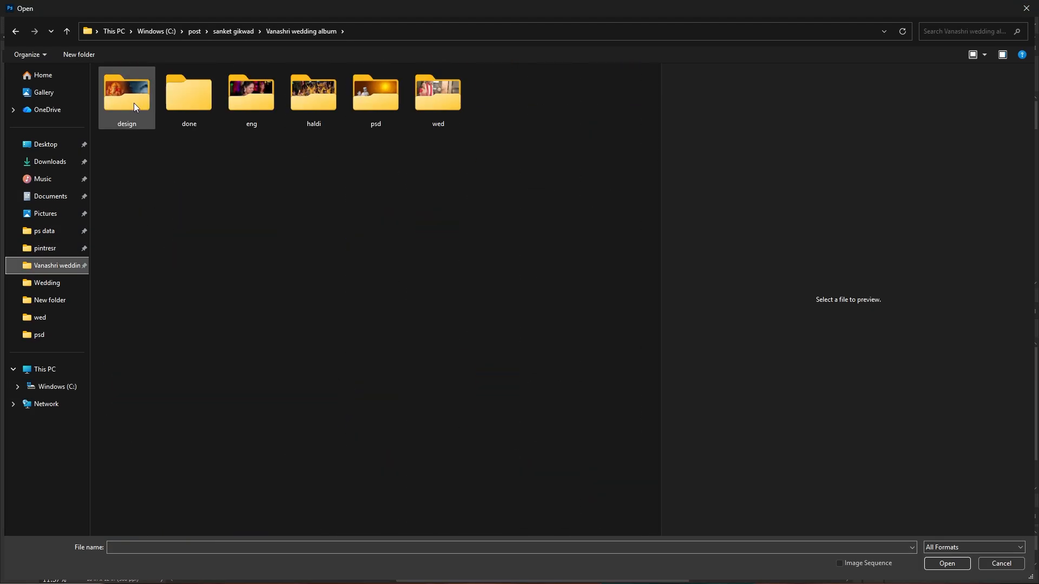
click(371, 103)
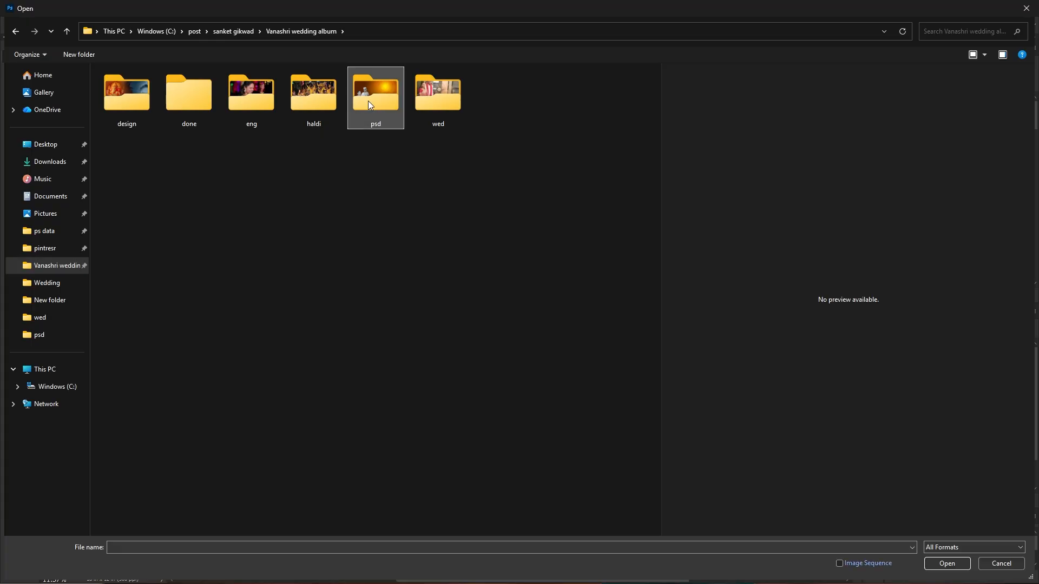
double_click(443, 111)
scroll(621, 348, down, 10)
scroll(482, 397, up, 10)
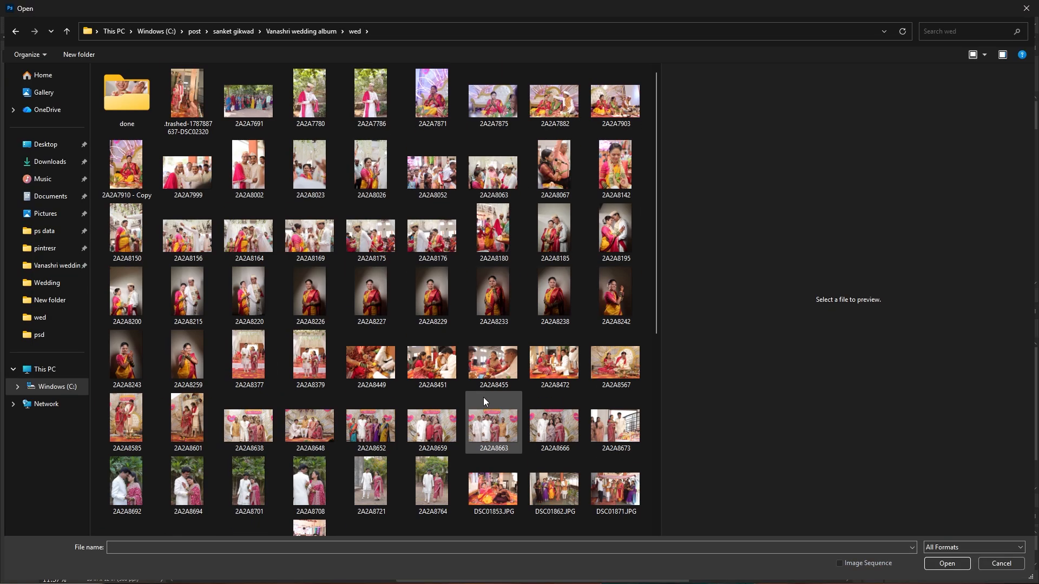
Compare couple photos in the wed folder and open 2A2A8195.
scroll(385, 349, down, 3)
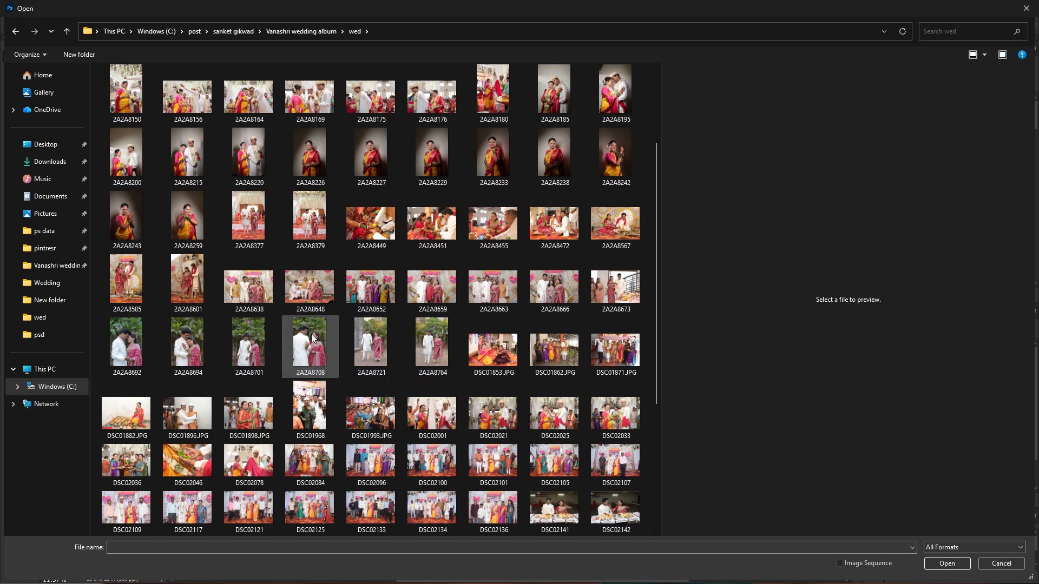
click(379, 362)
scroll(433, 324, up, 3)
click(433, 170)
click(193, 272)
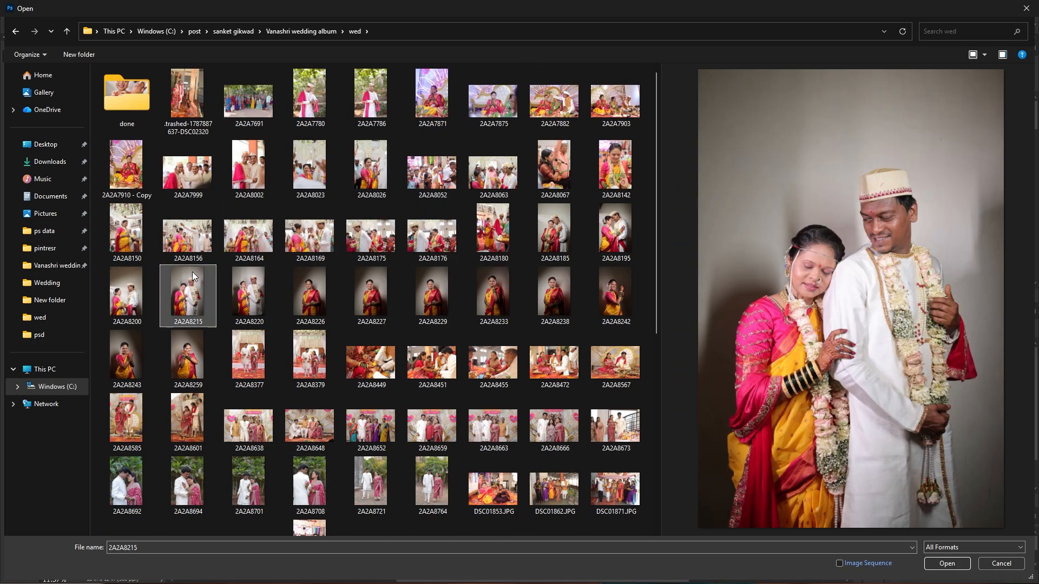
click(618, 232)
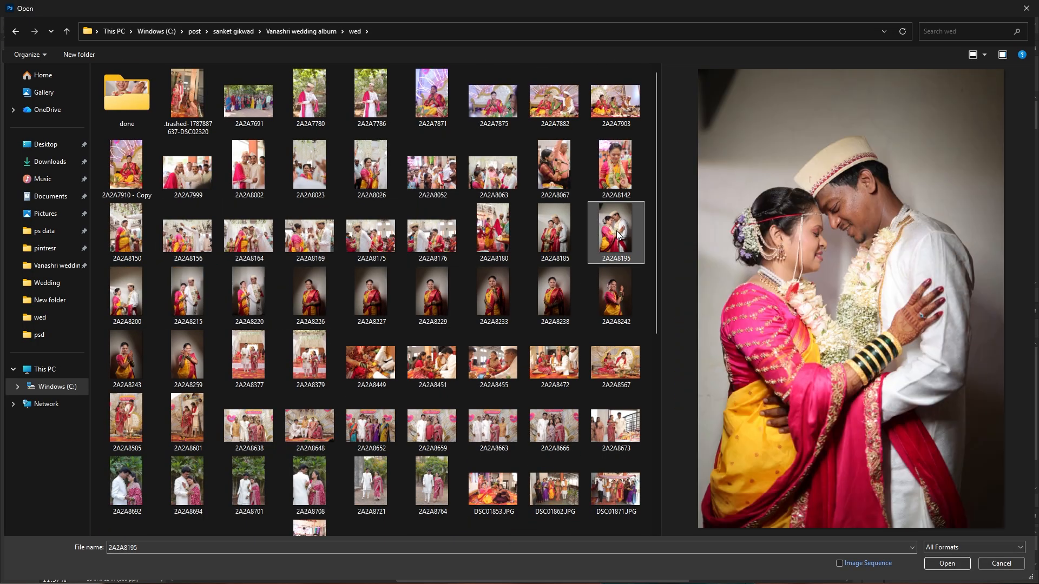
double_click(618, 233)
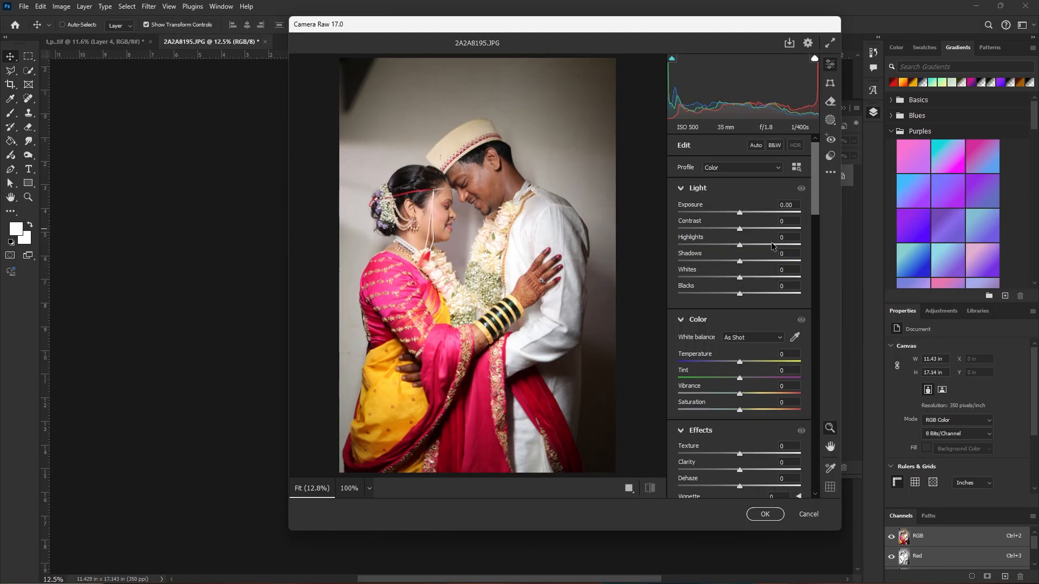
Grade the photo in Camera Raw with Exposure +0.40, Contrast +34, Highlights -100, Shadows +10, Whites -67, Blacks +14, Temperature -6 and Tint -8.
click(831, 172)
click(843, 215)
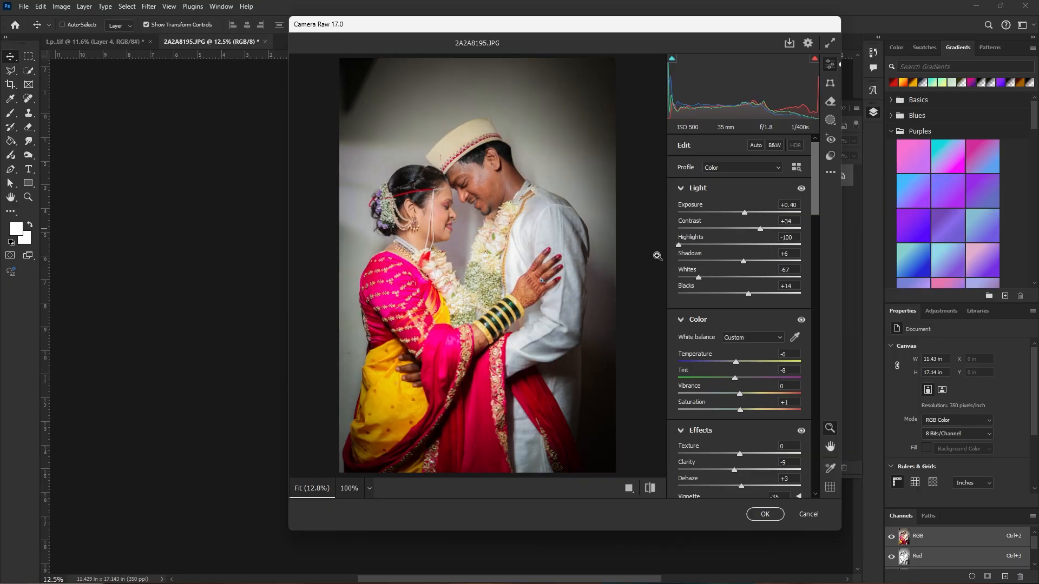
scroll(489, 267, up, 3)
scroll(490, 267, down, 2)
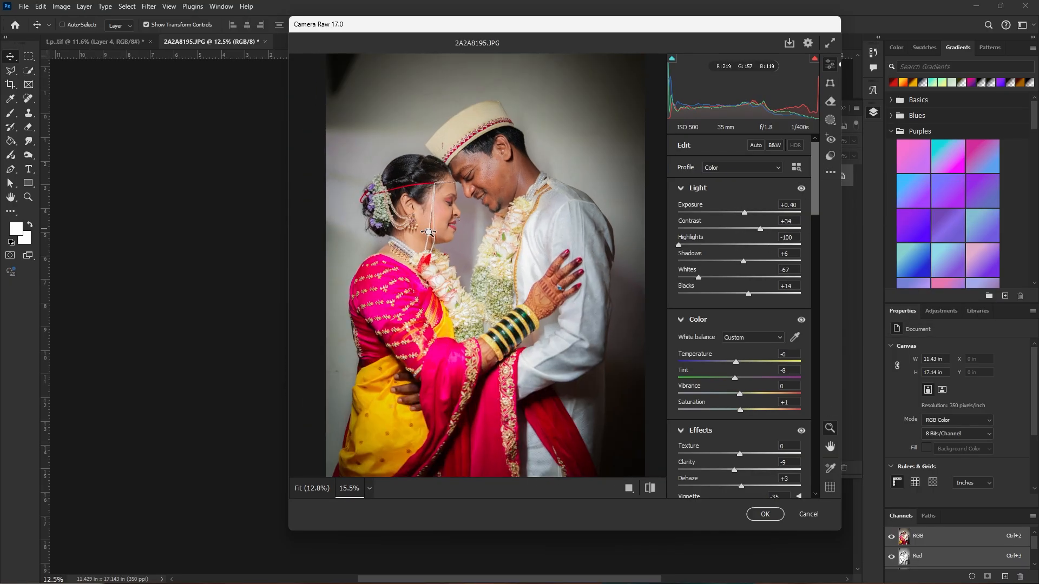
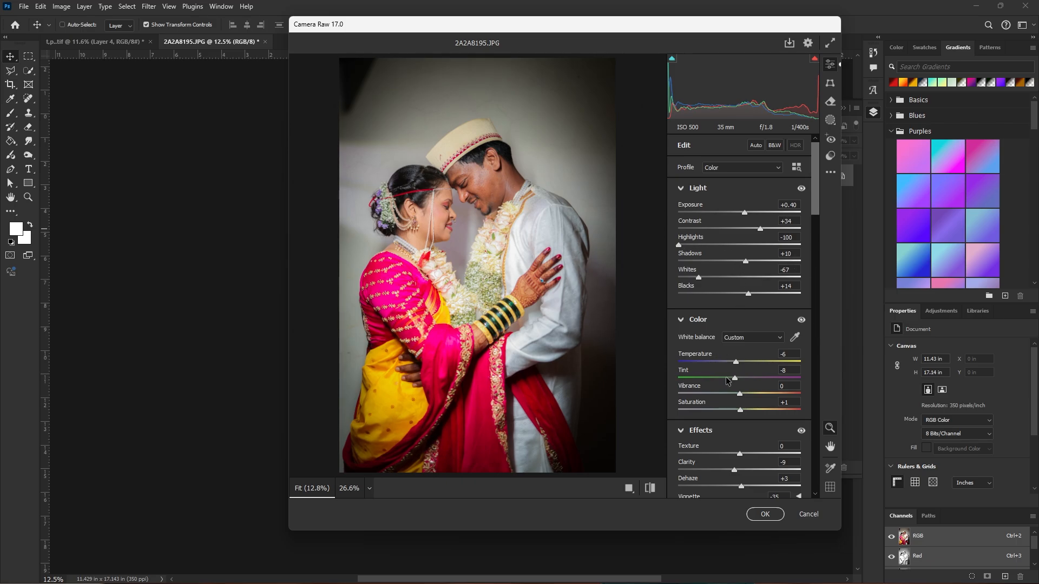
click(766, 514)
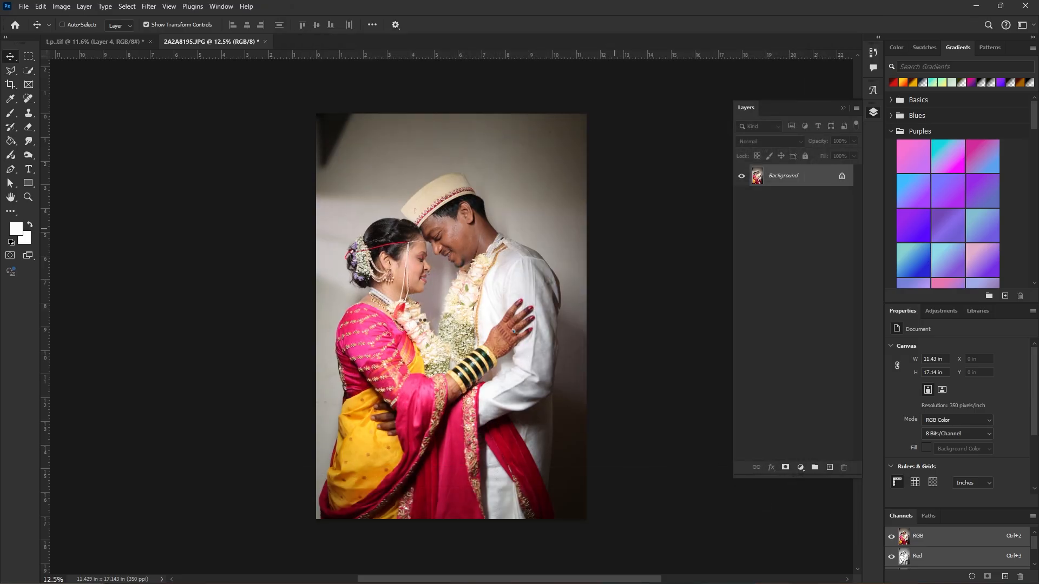
Smooth the couple's skin with the SkinFiner filter's Default preset, slightly adjusting Fine smoothing, and apply it.
click(149, 7)
mouse_move(204, 243)
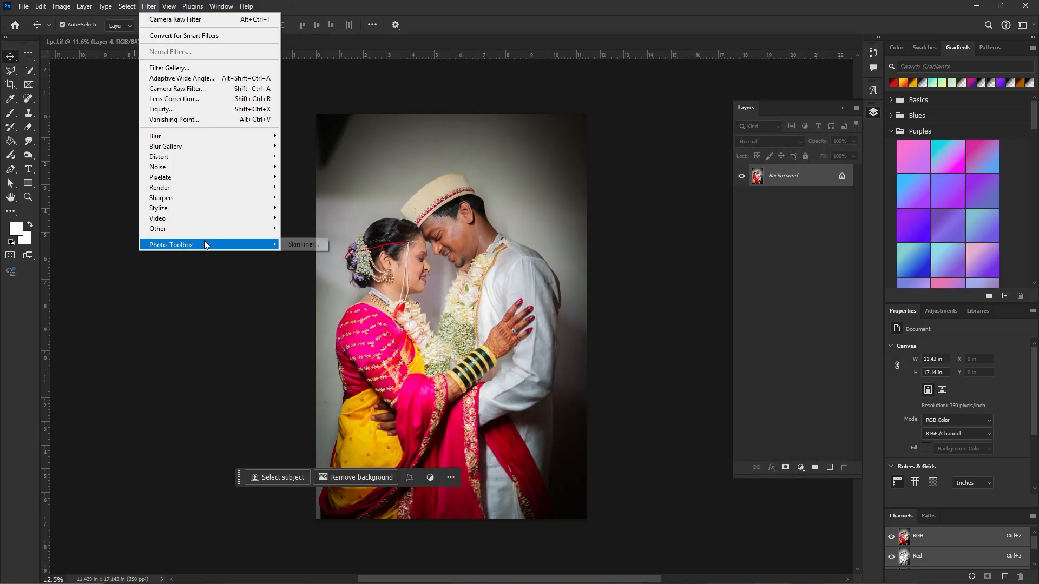
click(303, 245)
click(125, 5)
mouse_move(149, 6)
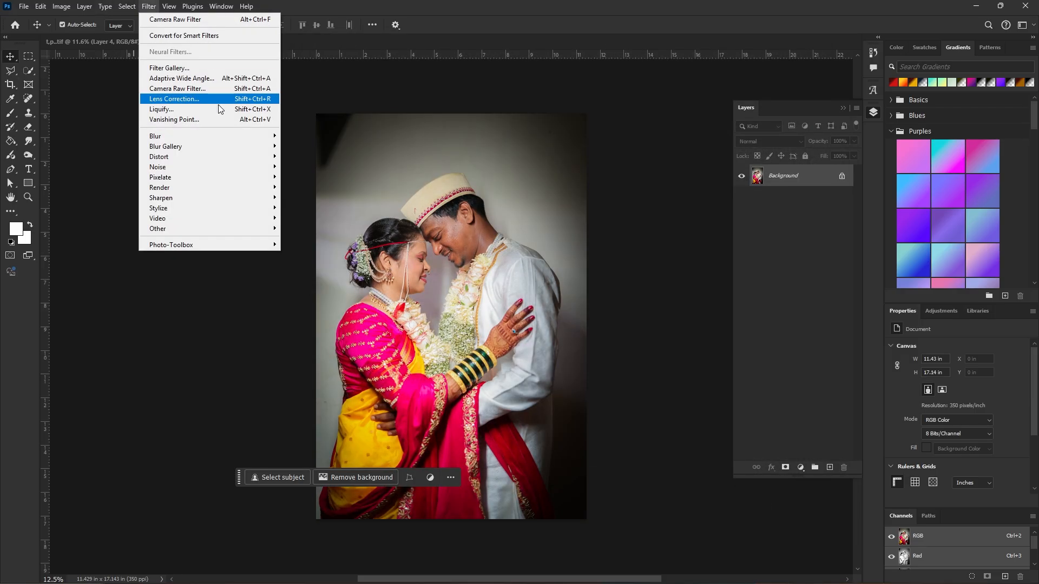
mouse_move(260, 245)
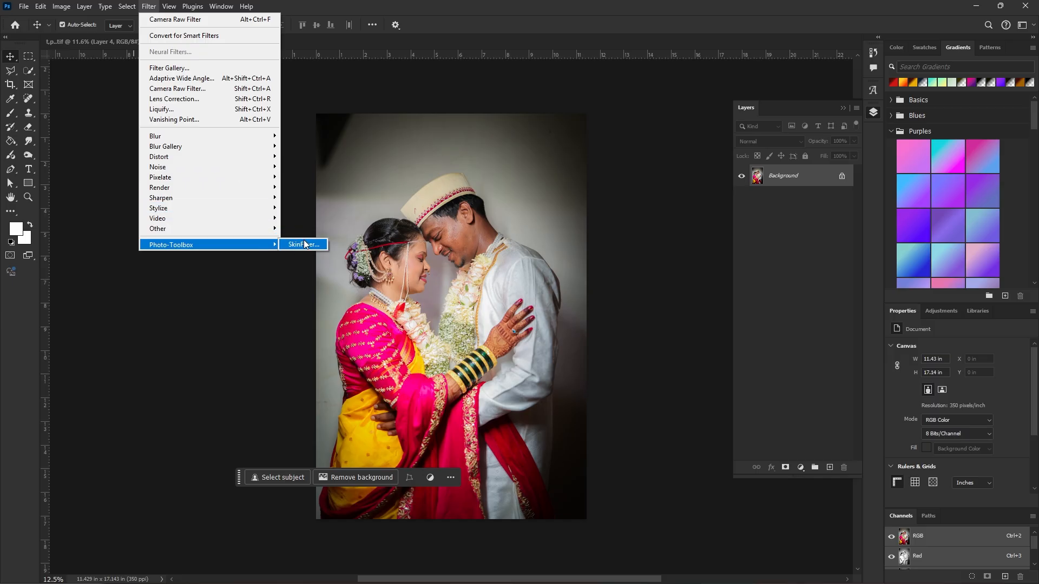
click(303, 245)
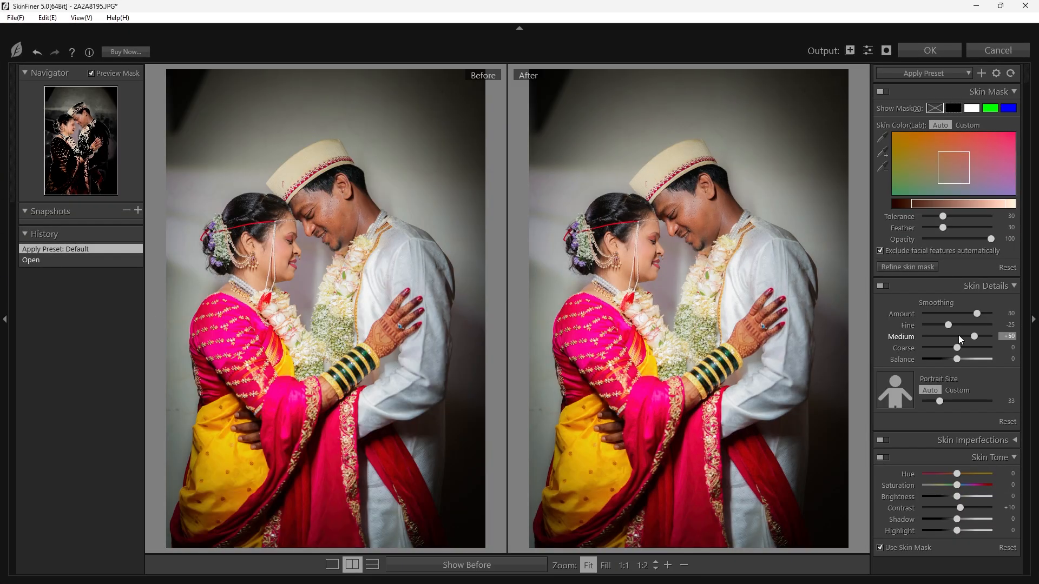
drag(947, 324, 945, 323)
click(901, 62)
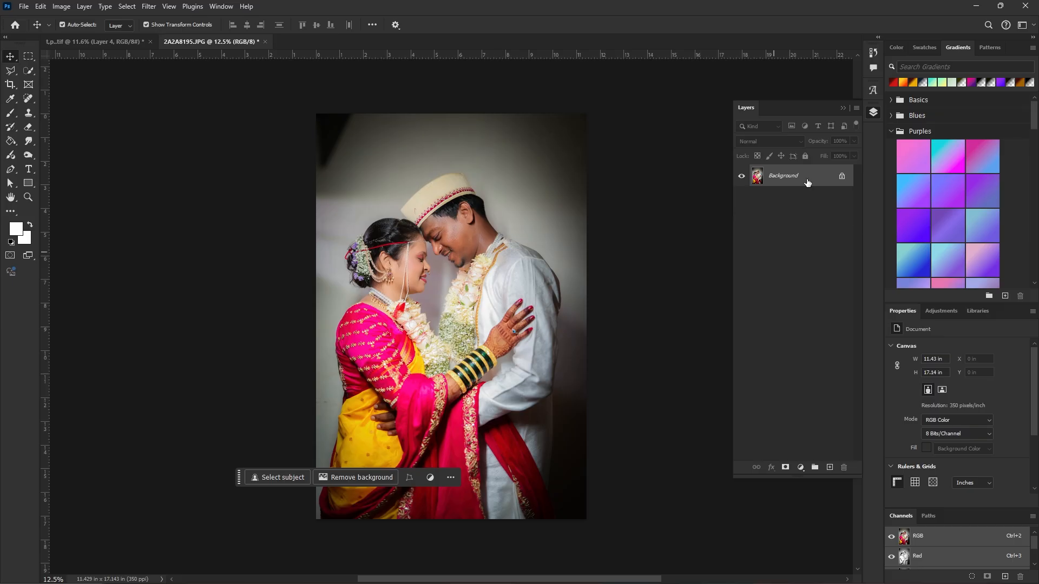
Place the retouched photo in t.p..tif above Layer 4, enlarge it to 114.47%, and clip it and Layer 3 into the frame.
drag(96, 45, 331, 244)
drag(469, 247, 504, 271)
alt+click(766, 230)
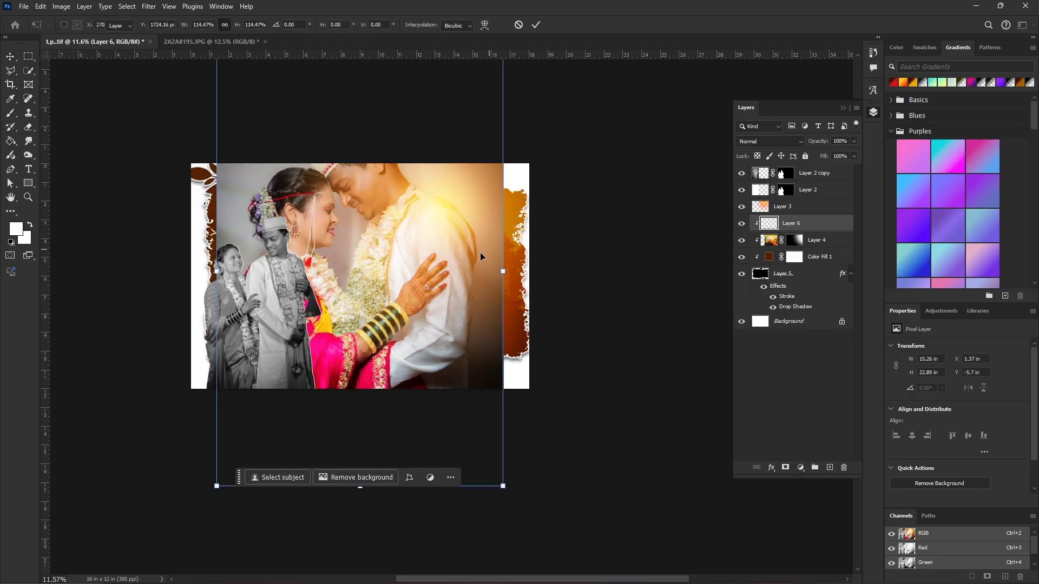
click(782, 206)
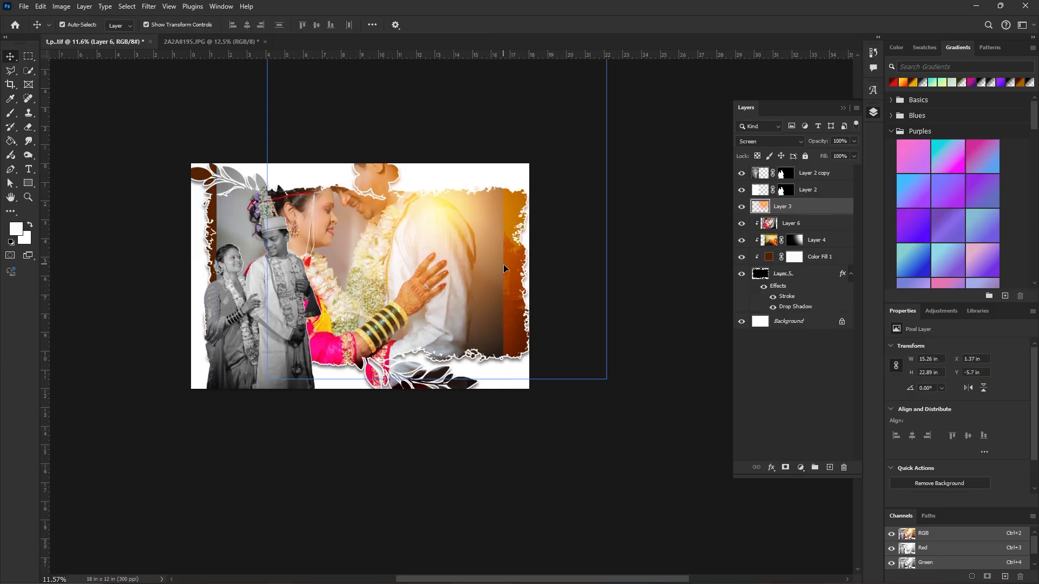
drag(790, 223, 792, 202)
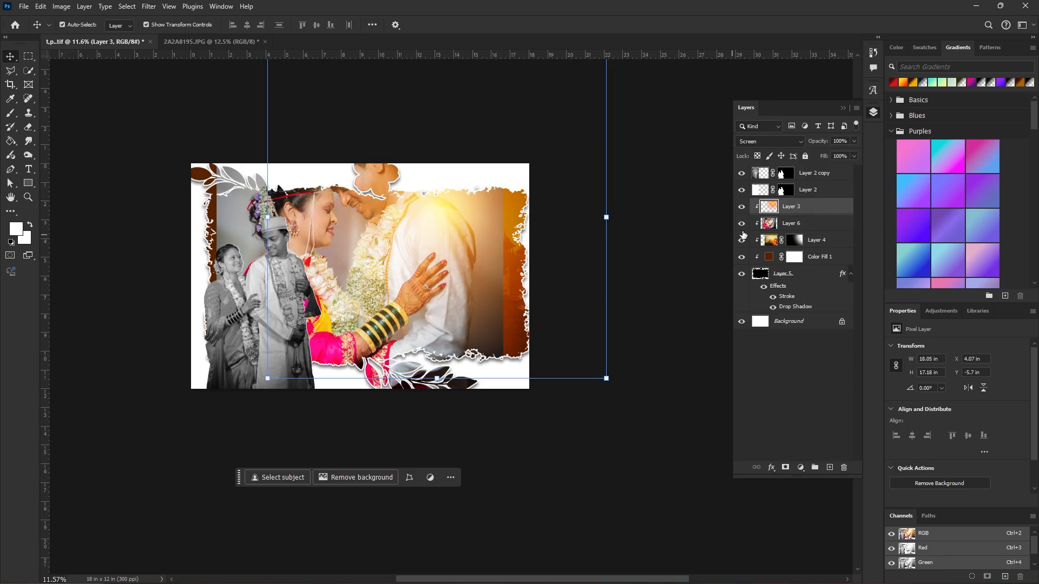
Enlarge Layer 6 to 17.45 × 26.18 in at X 2.49 in, Y -3.63 in, and set its blend mode to Soft Light.
click(779, 223)
drag(503, 272, 544, 273)
drag(506, 282, 527, 352)
key(Return)
click(774, 142)
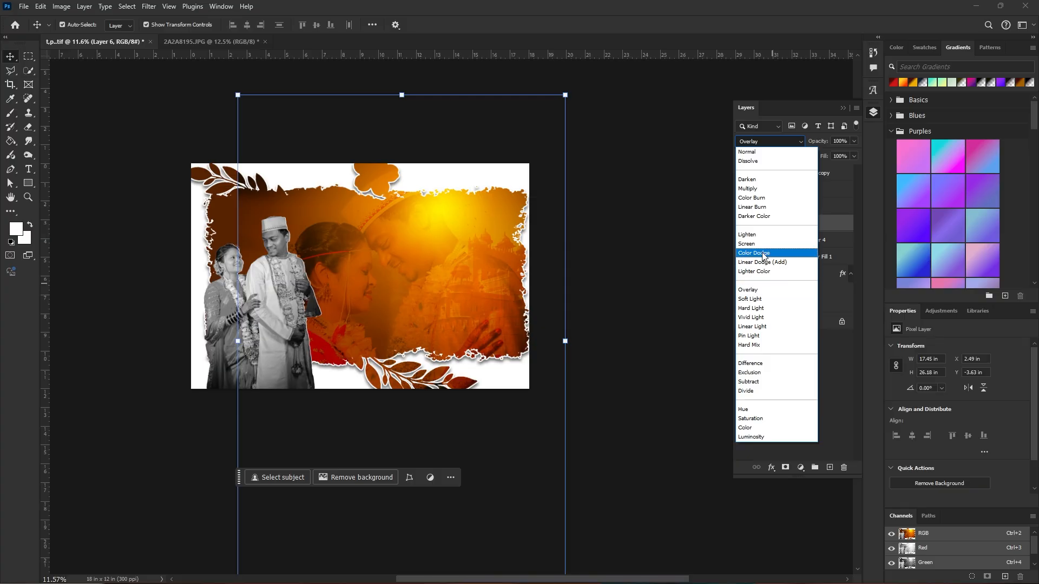
click(769, 301)
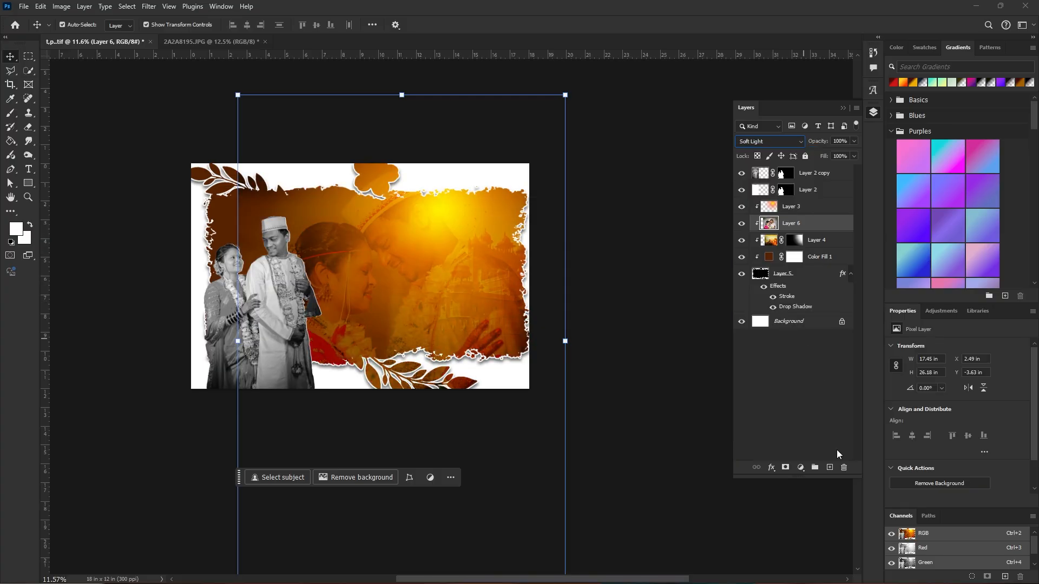
Add a black mask to Layer 6 and reveal the couple's faces with one soft white 2900 px brush dab.
alt+click(787, 467)
click(11, 113)
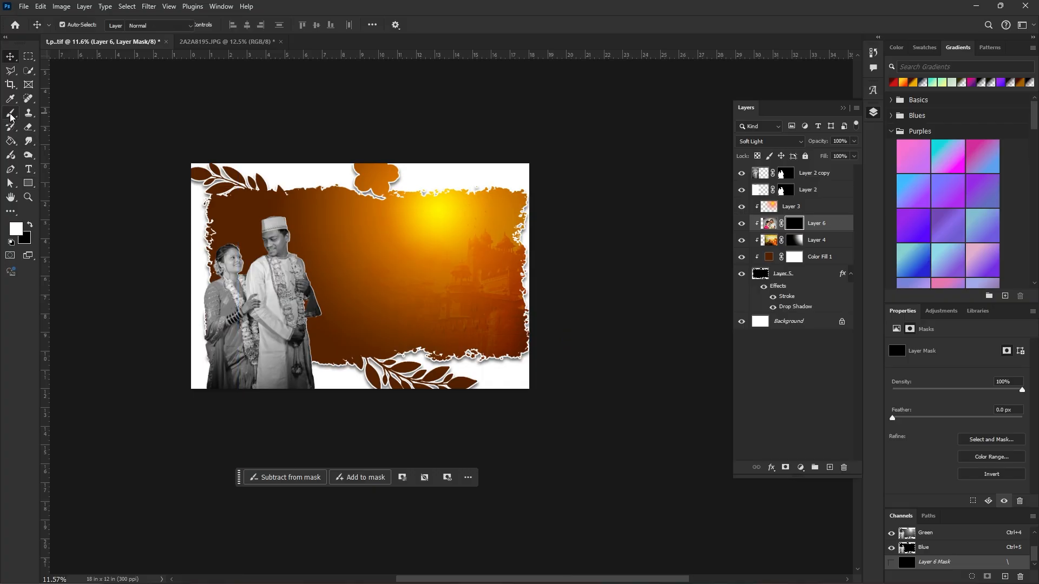
key(bracketleft)
key(bracketleft)
key(bracketleft)
key(bracketleft)
key(bracketleft)
key(bracketleft)
key(bracketleft)
key(bracketleft)
key(bracketleft)
key(bracketleft)
key(bracketleft)
key(bracketleft)
key(bracketleft)
key(bracketleft)
key(bracketleft)
key(bracketleft)
key(bracketleft)
key(bracketleft)
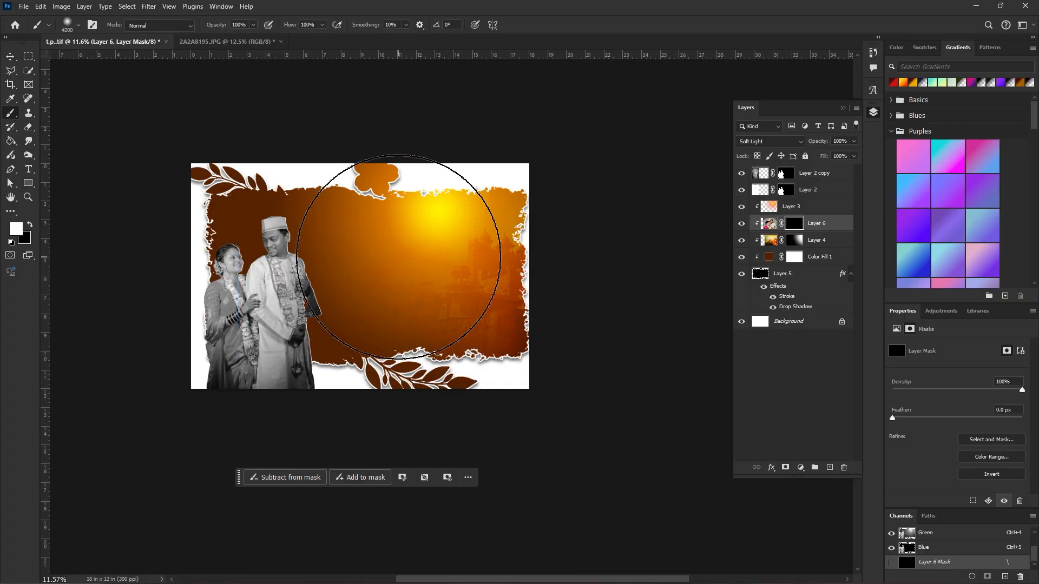
click(386, 251)
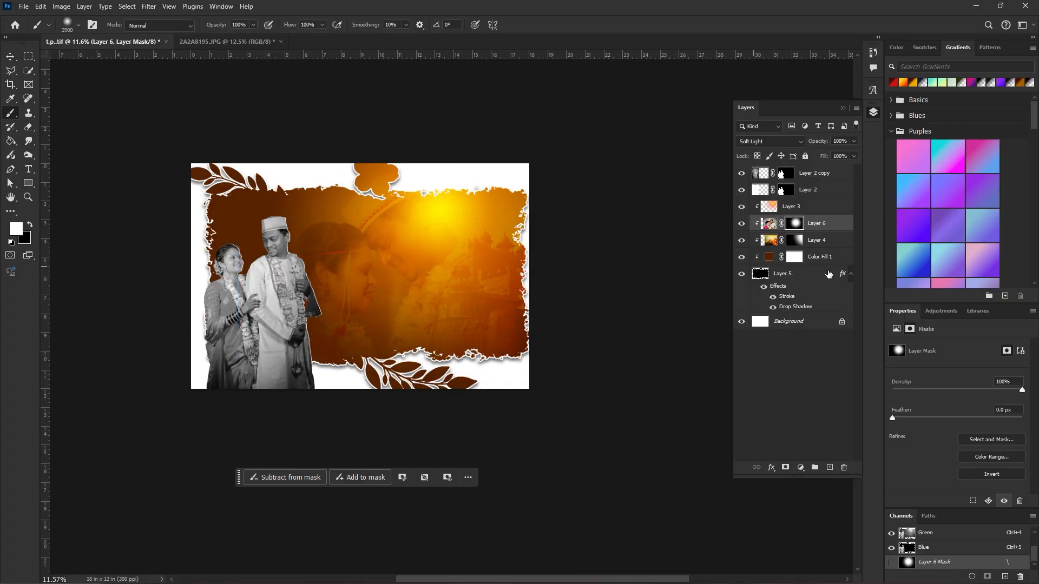
Duplicate Layer 6 with its mask, clip the copy into the frame, and select the Layer 5 frame.
key(ctrl+j)
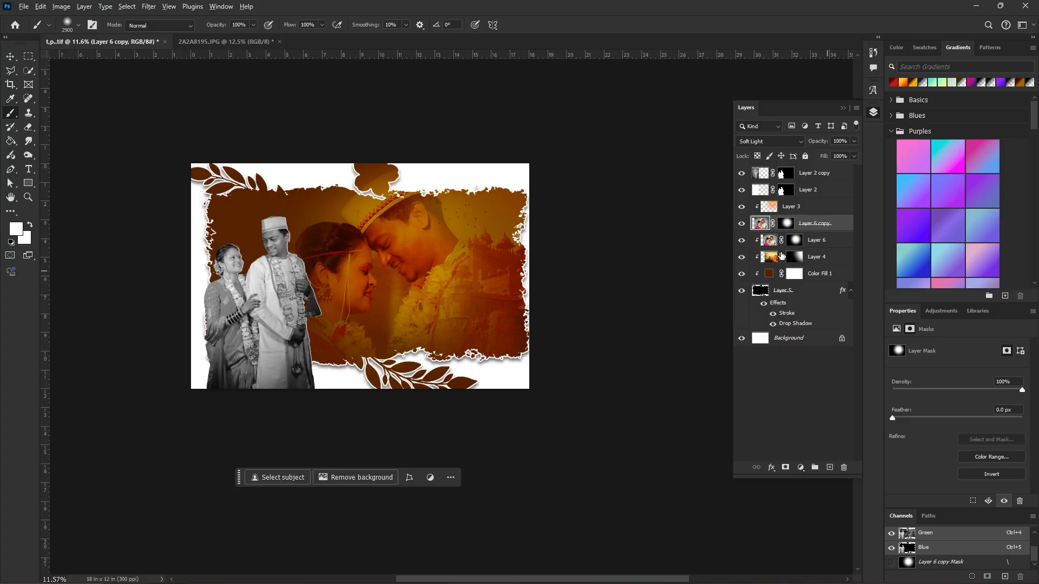
alt+click(764, 230)
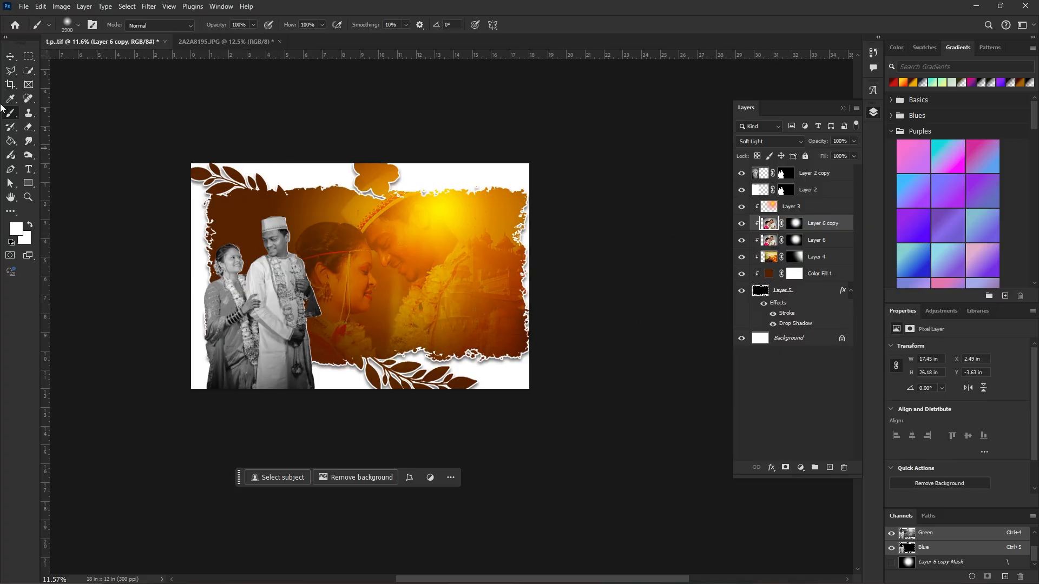
click(10, 57)
click(796, 291)
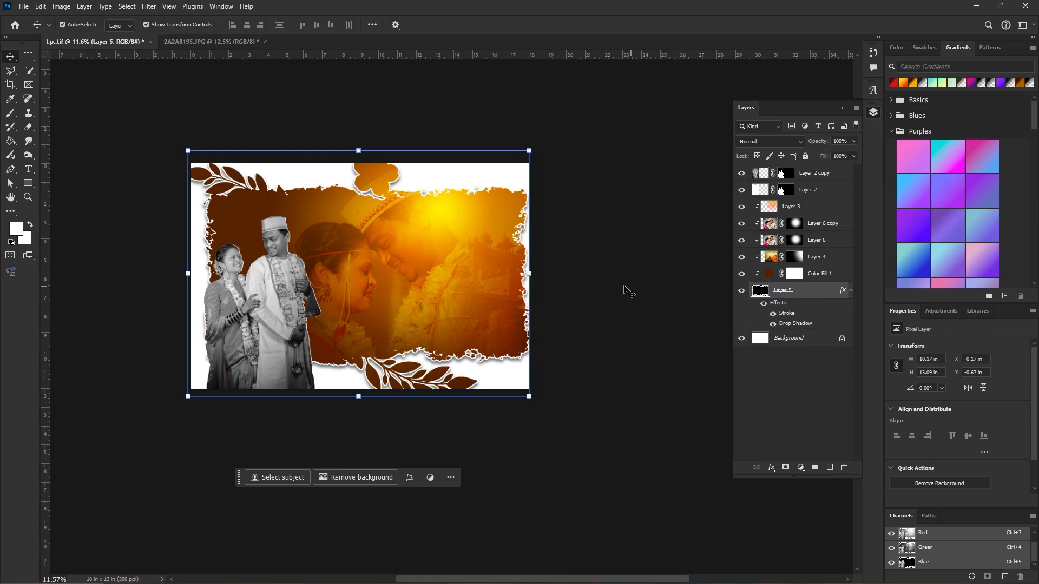
Enlarge and slightly tilt the Layer 5 frame, and shift the Layer 3 glow about 1.61 in to the right.
drag(539, 274, 559, 264)
drag(467, 207, 502, 207)
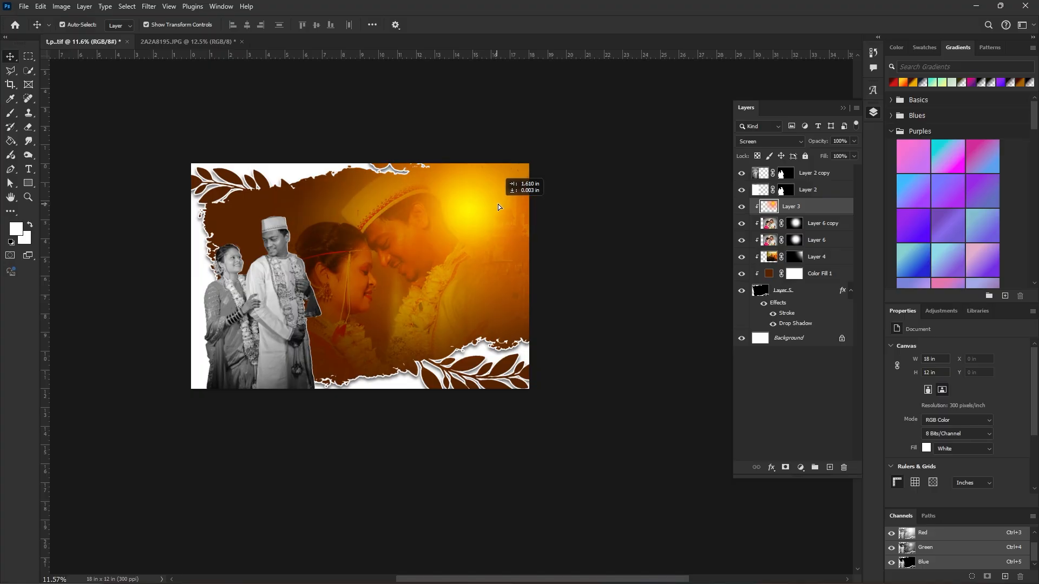
Move Layer 6 and Layer 6 copy together slightly right and up within the frame, and deselect them.
click(364, 316)
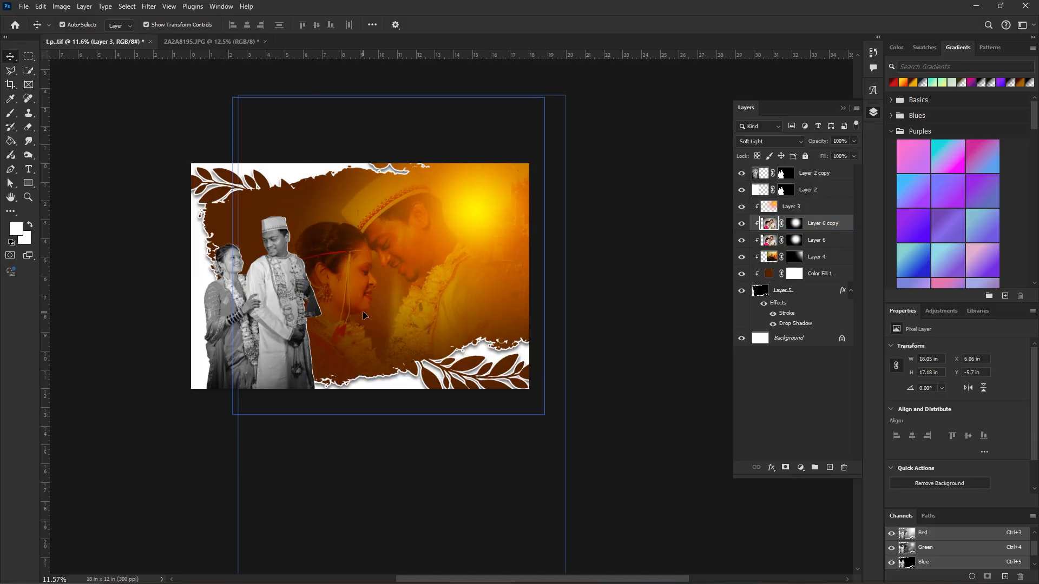
click(805, 244)
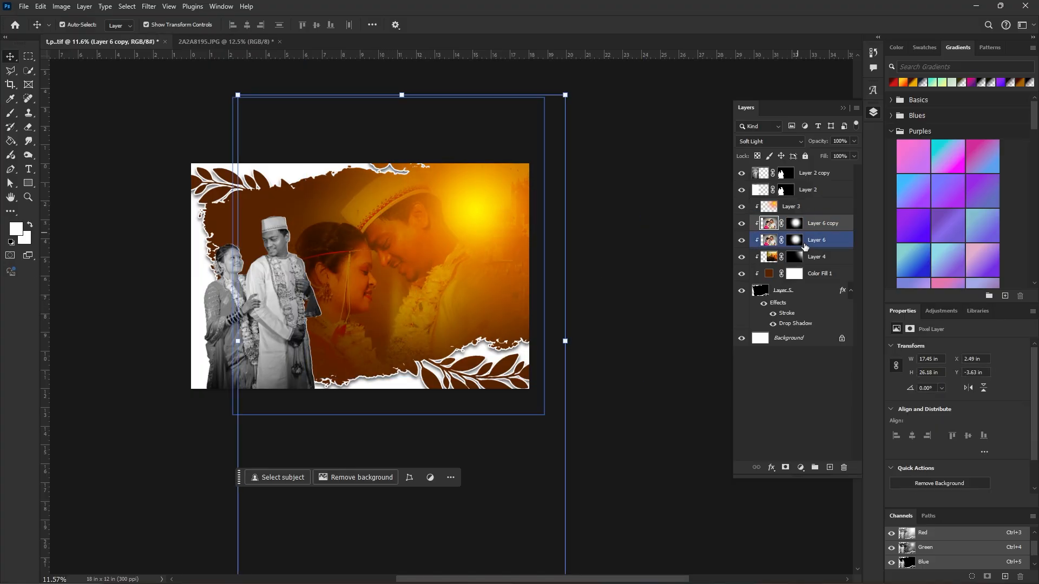
drag(395, 277, 417, 268)
ctrl+click(662, 346)
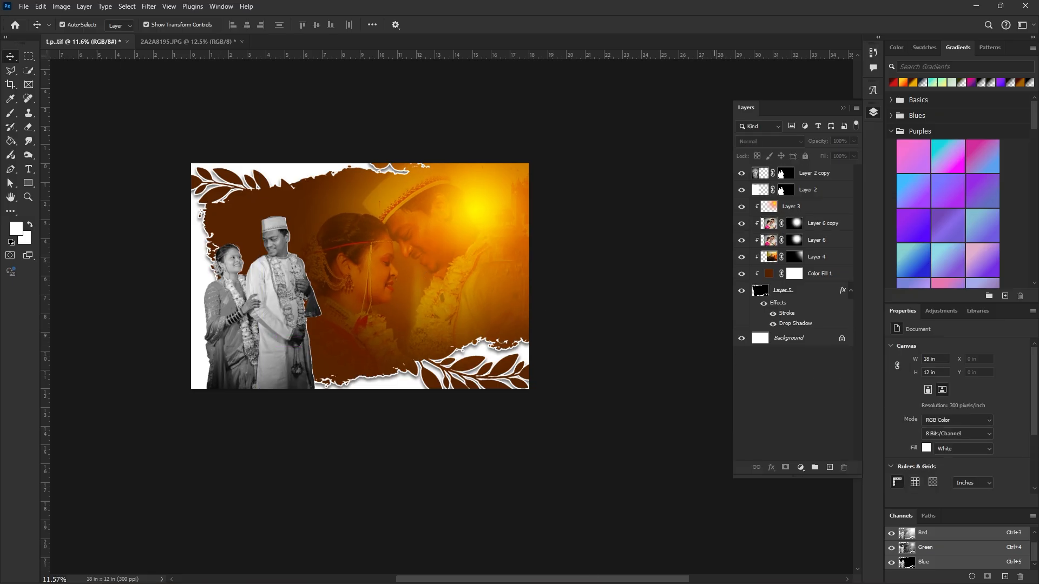
Try dark green and dark red (#8b0000) as the fill colour of Color Fill 1.
mouse_move(880, 583)
click(774, 291)
double_click(769, 275)
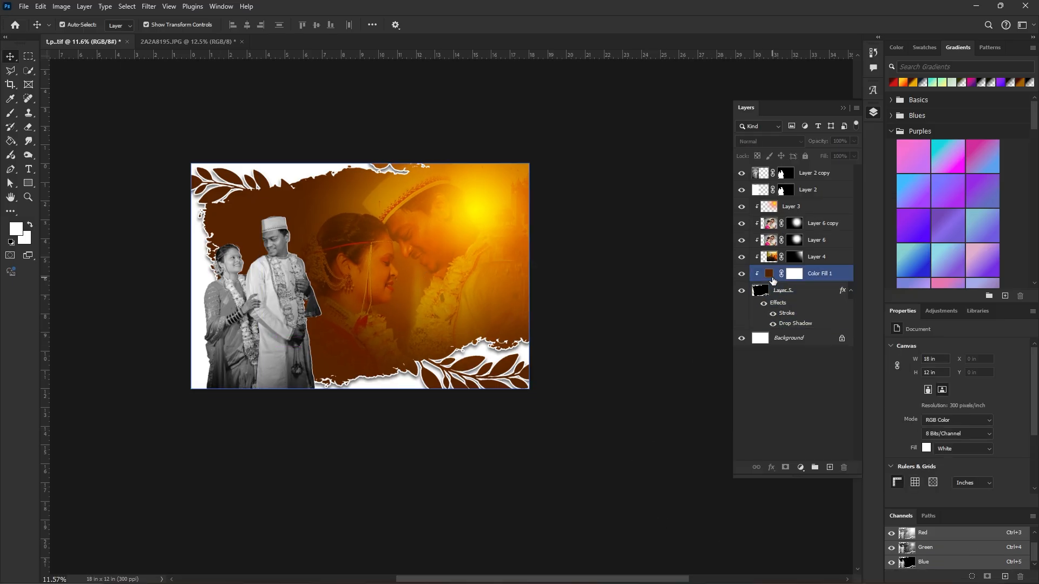
click(250, 356)
click(353, 346)
click(407, 341)
click(436, 347)
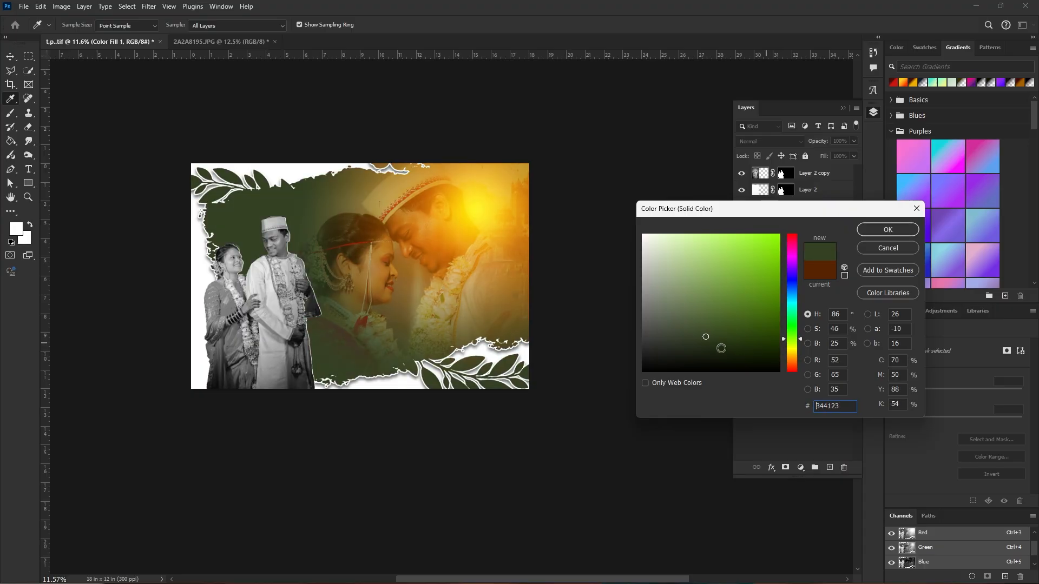
click(474, 367)
mouse_move(530, 301)
mouse_down()
mouse_move(644, 284)
mouse_move(645, 257)
mouse_move(740, 352)
mouse_move(824, 297)
mouse_up()
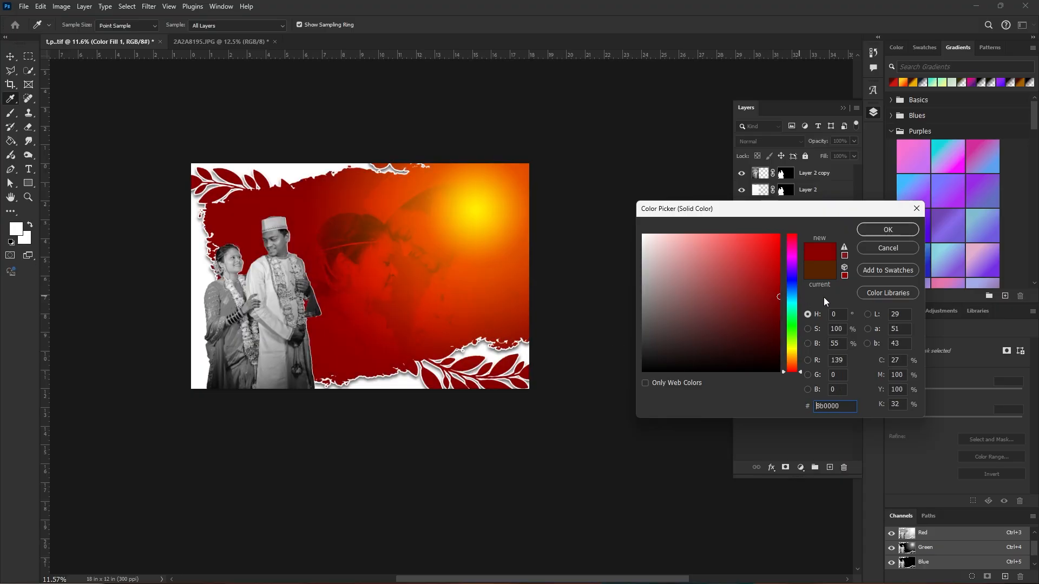
click(898, 251)
Try moving the Layer 3 glow up and right to X 7.13 in, Y -7.22 in.
key(v)
click(506, 269)
click(477, 216)
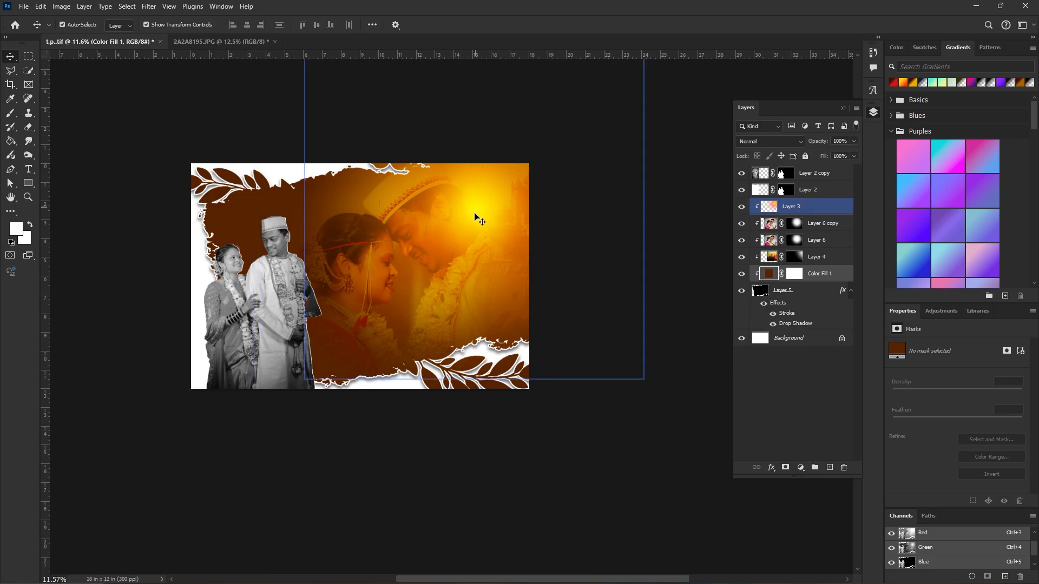
drag(476, 217, 499, 188)
click(820, 189)
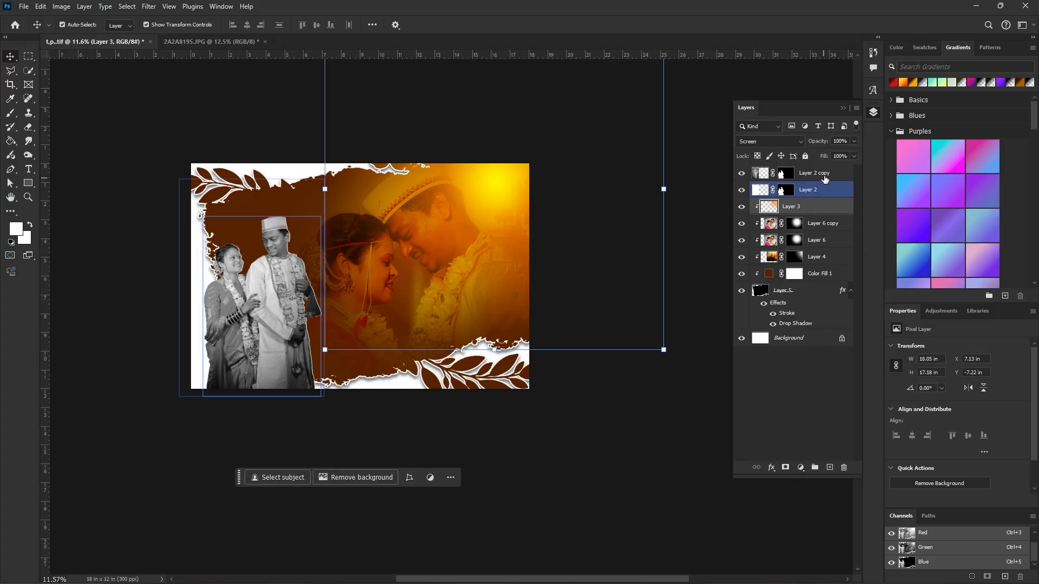
key(ctrl+z)
key(ctrl+z)
click(693, 431)
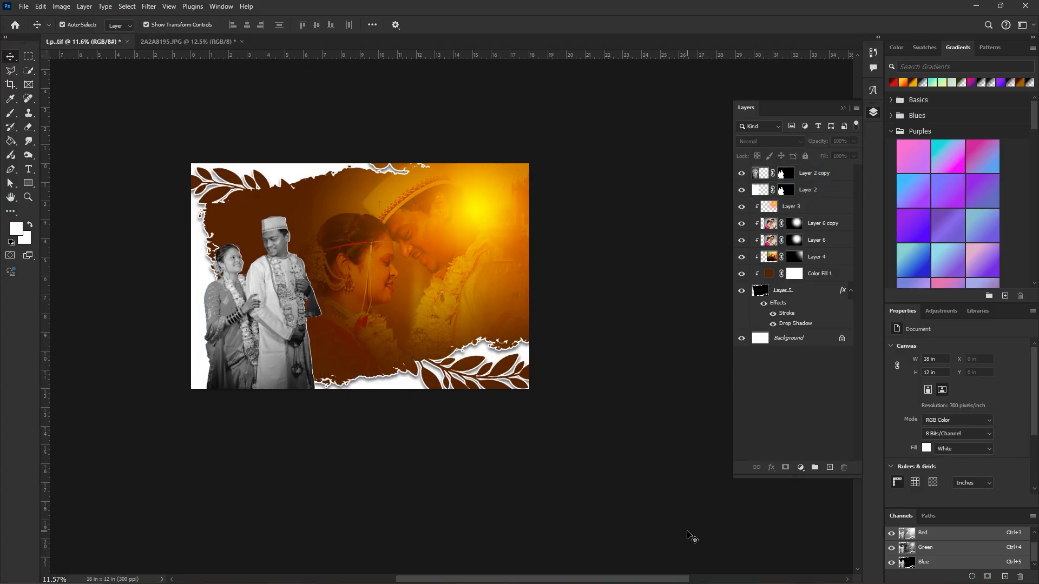
Reduce the opacity of the Layer 3 glow to 76%.
click(453, 172)
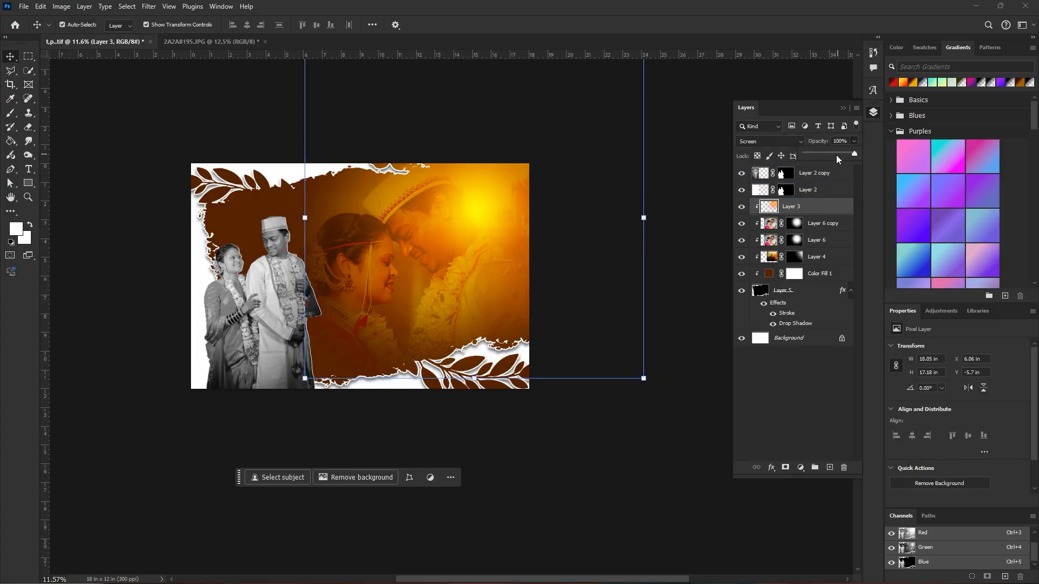
click(837, 155)
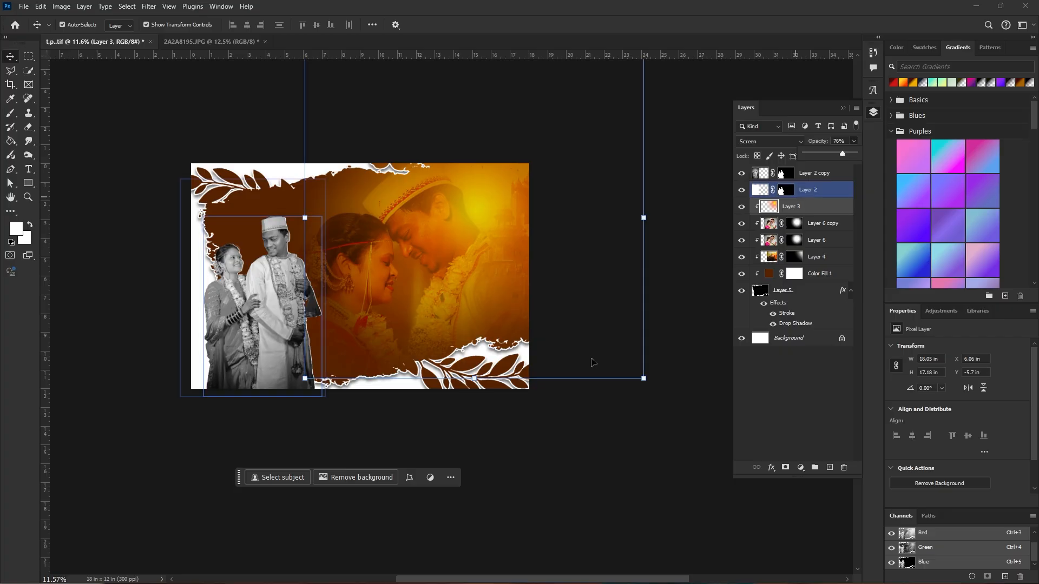
click(552, 459)
Add a new empty layer directly above Color Fill 1, clipped into the frame.
click(281, 206)
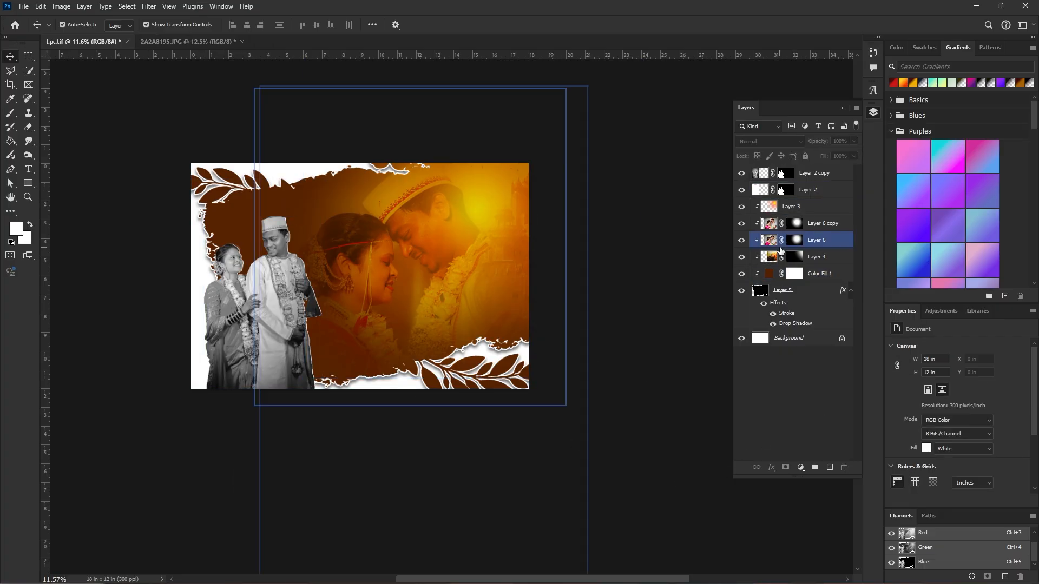
click(822, 275)
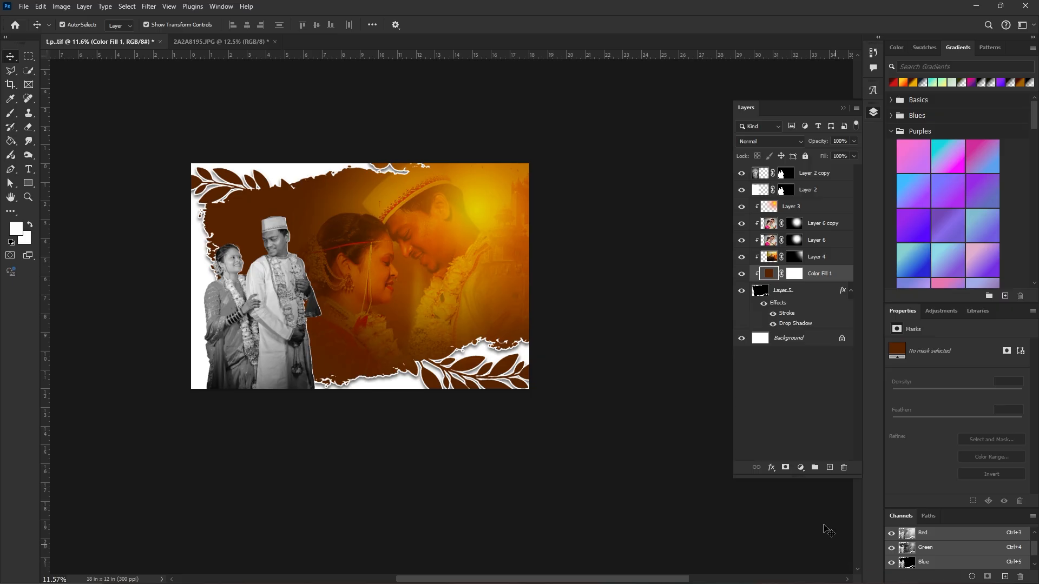
click(830, 468)
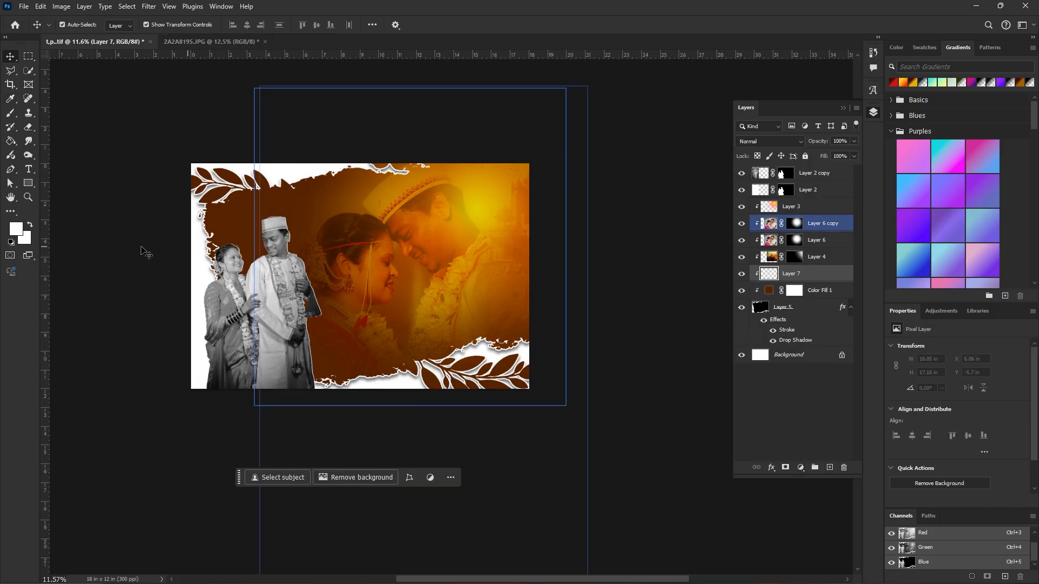
Set the foreground colour to a very dark brown, darkened from the brown sampled in the frame.
click(21, 230)
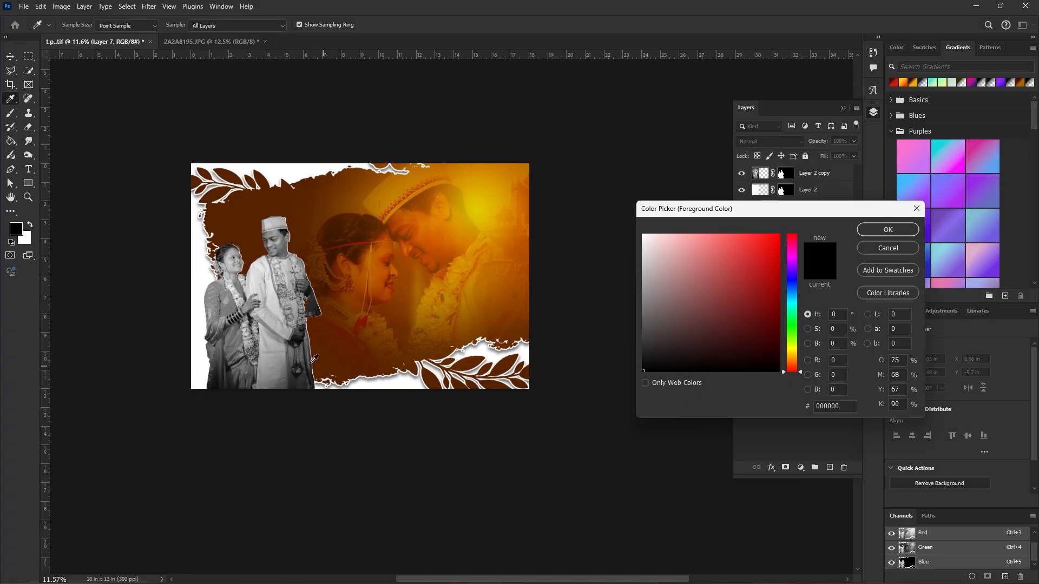
click(352, 365)
drag(769, 349, 805, 340)
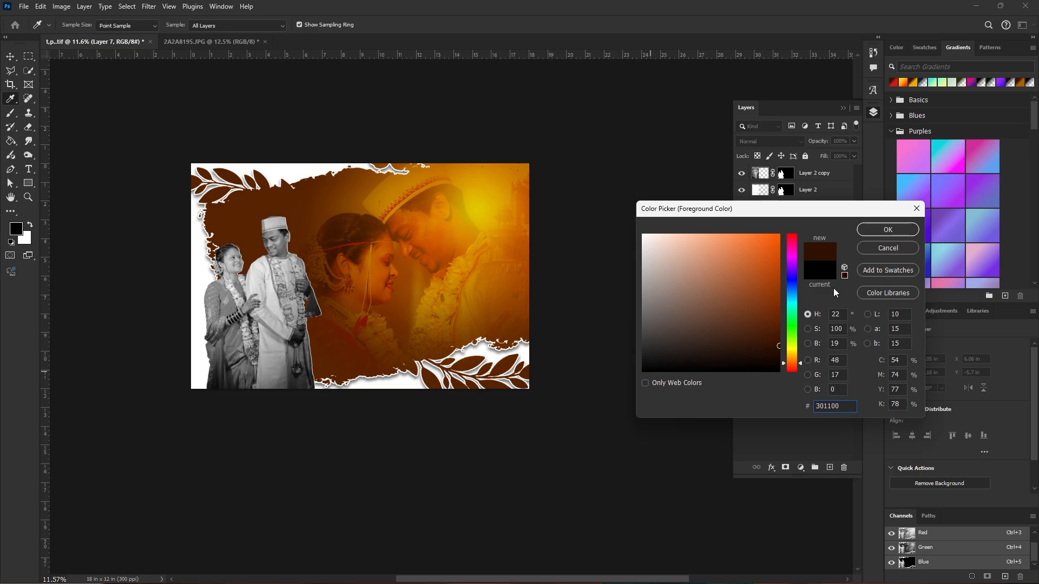
click(784, 351)
click(779, 357)
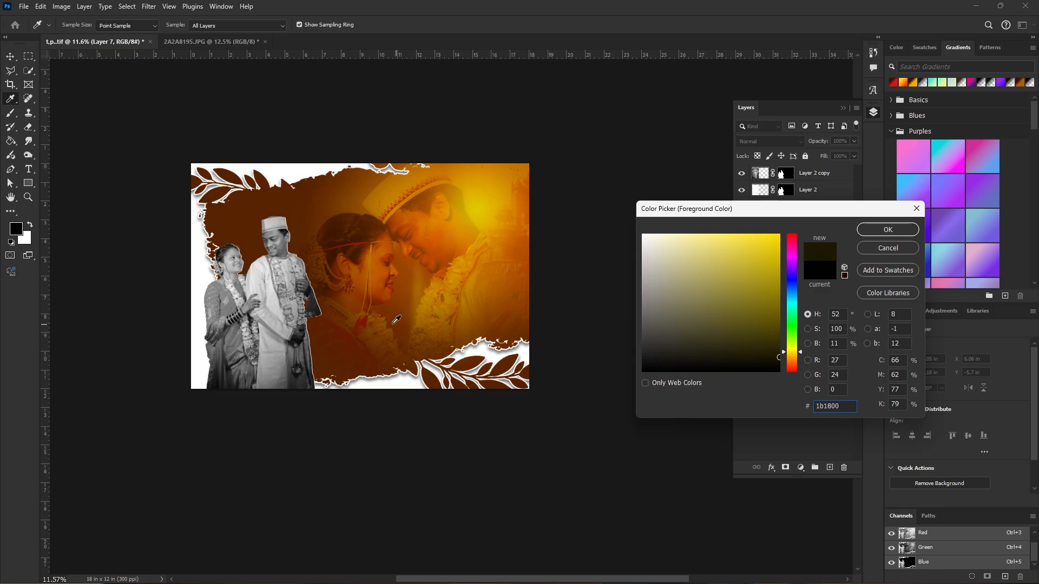
click(393, 324)
click(774, 341)
click(810, 266)
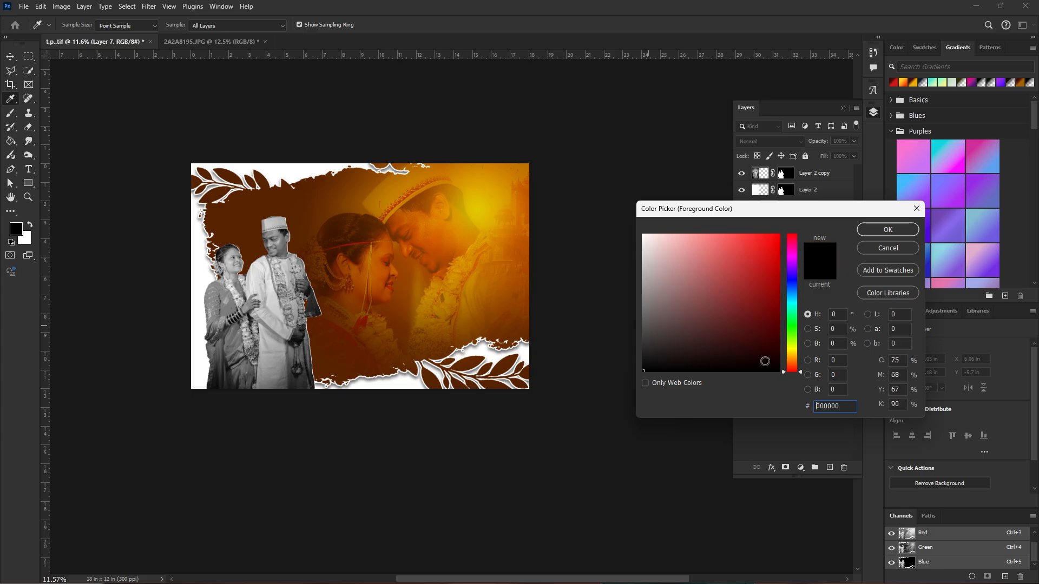
click(341, 347)
click(781, 339)
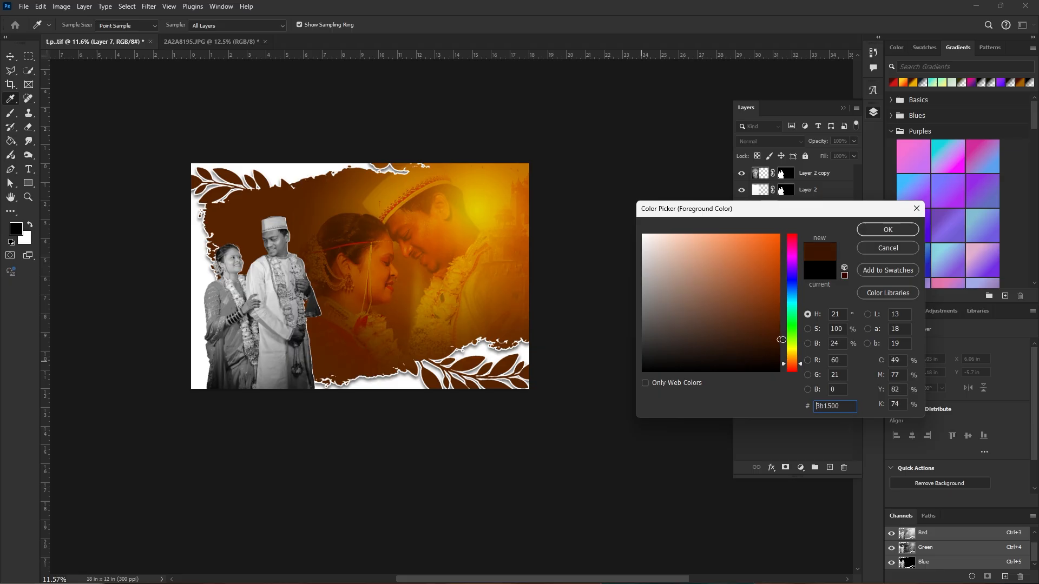
drag(771, 352, 801, 353)
click(895, 228)
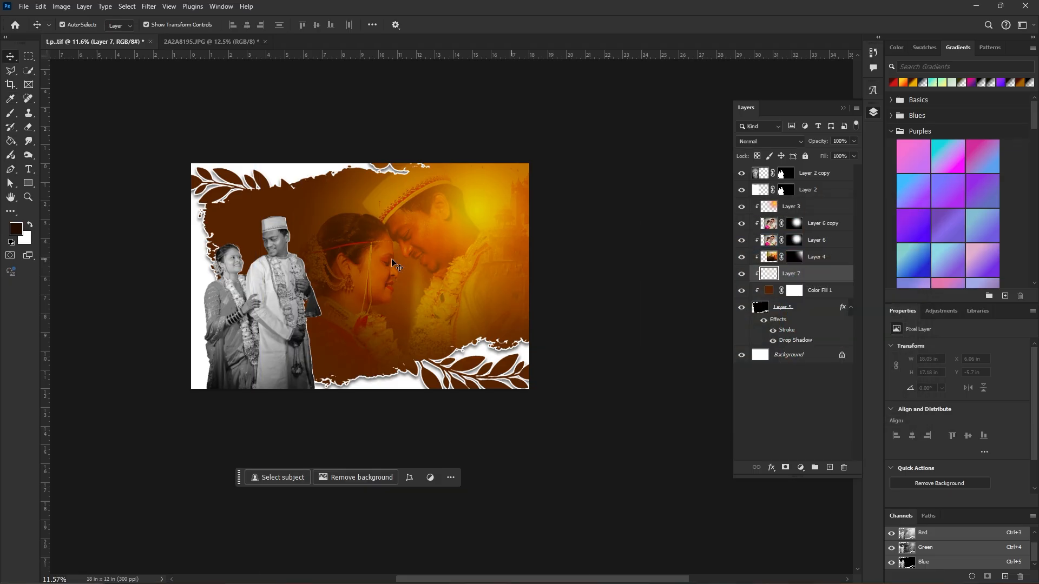
Darken the lower part of the frame on Layer 7 with one sweeping soft brush stroke of about 4800 px.
click(11, 112)
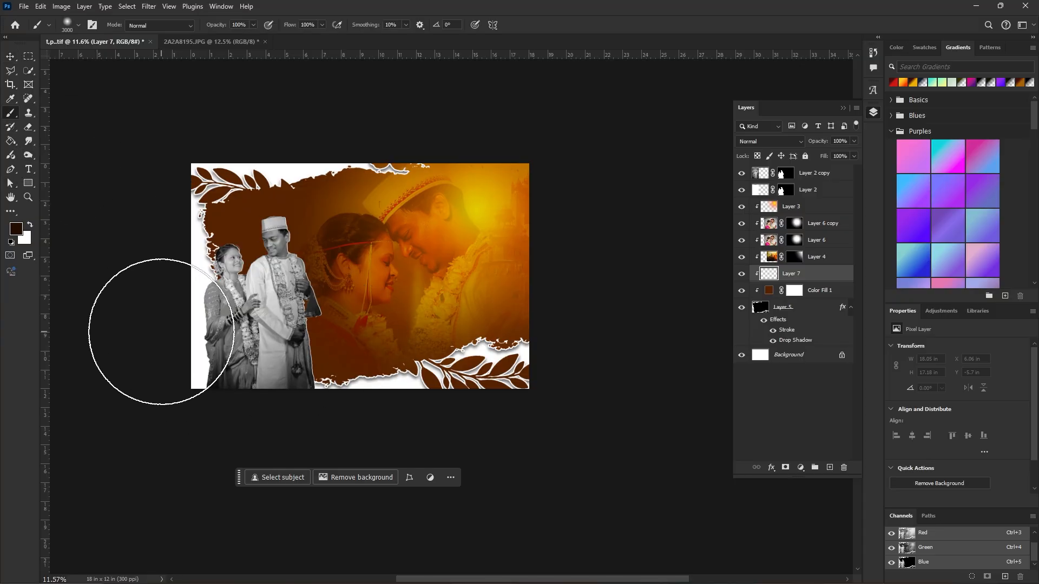
key(bracketright)
key(bracketright)
key(bracketright)
key(bracketright)
key(bracketright)
key(bracketright)
key(bracketright)
key(bracketright)
key(bracketright)
key(bracketright)
key(bracketright)
key(bracketright)
key(bracketright)
key(bracketright)
key(bracketright)
key(bracketright)
key(bracketright)
key(bracketright)
mouse_move(161, 332)
mouse_down()
mouse_move(194, 375)
mouse_move(506, 436)
mouse_move(515, 427)
mouse_up()
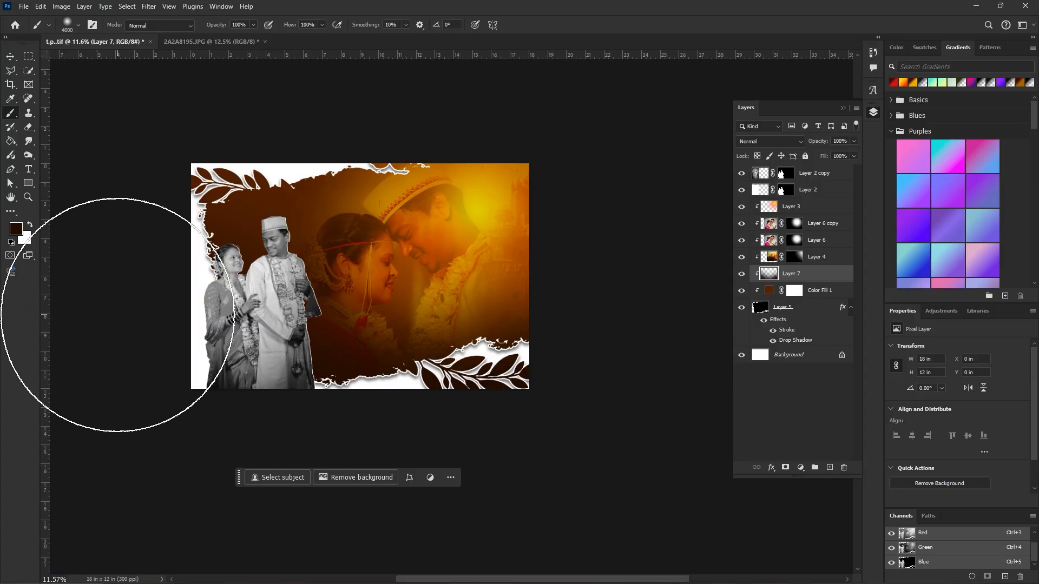
click(11, 69)
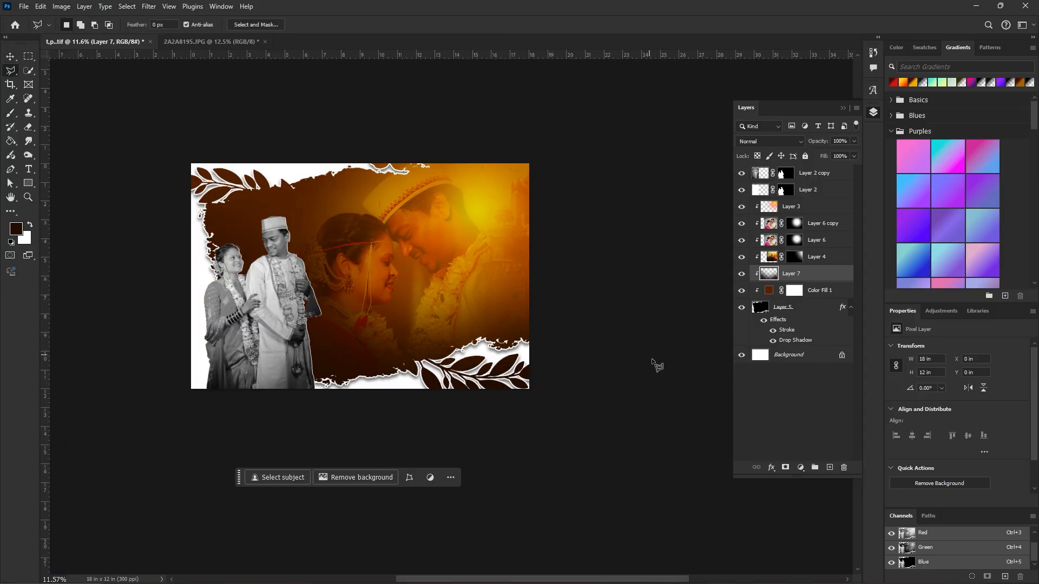
click(672, 396)
double_click(619, 489)
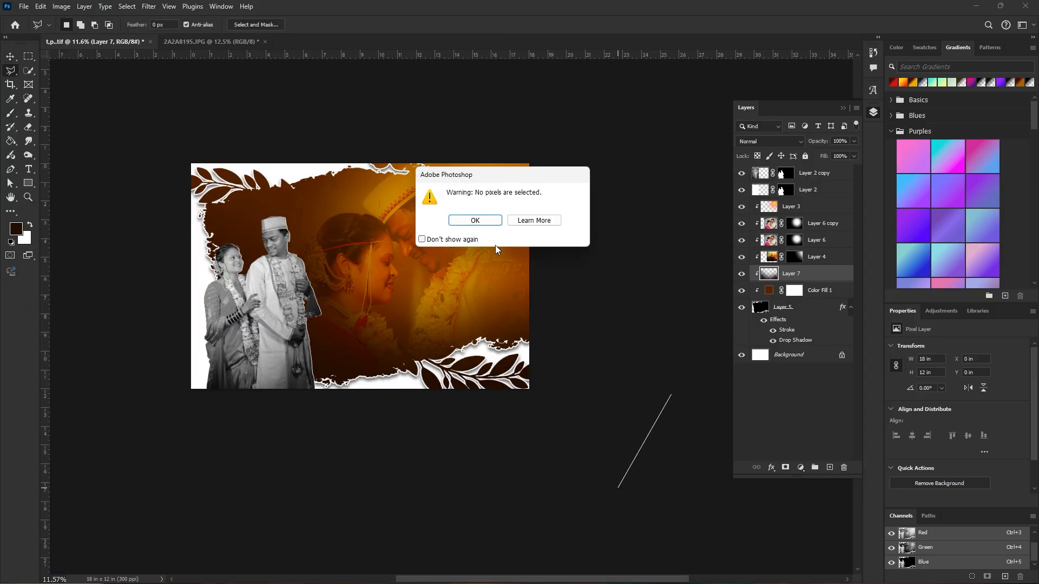
click(476, 220)
Open the Marathi Text (8) calligraphy file from the design folder inside ps data.
click(21, 6)
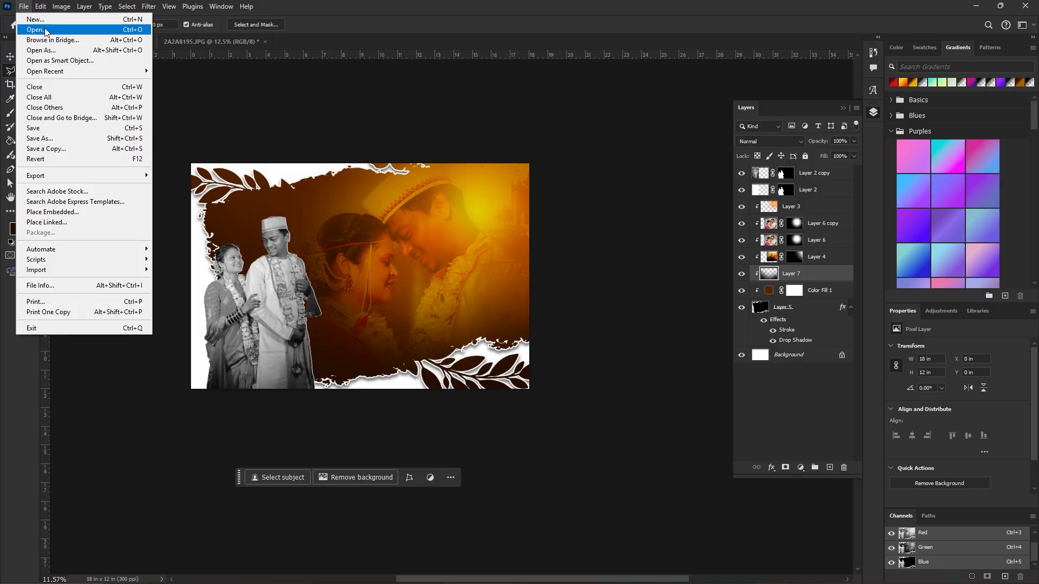
click(39, 26)
scroll(488, 365, down, 5)
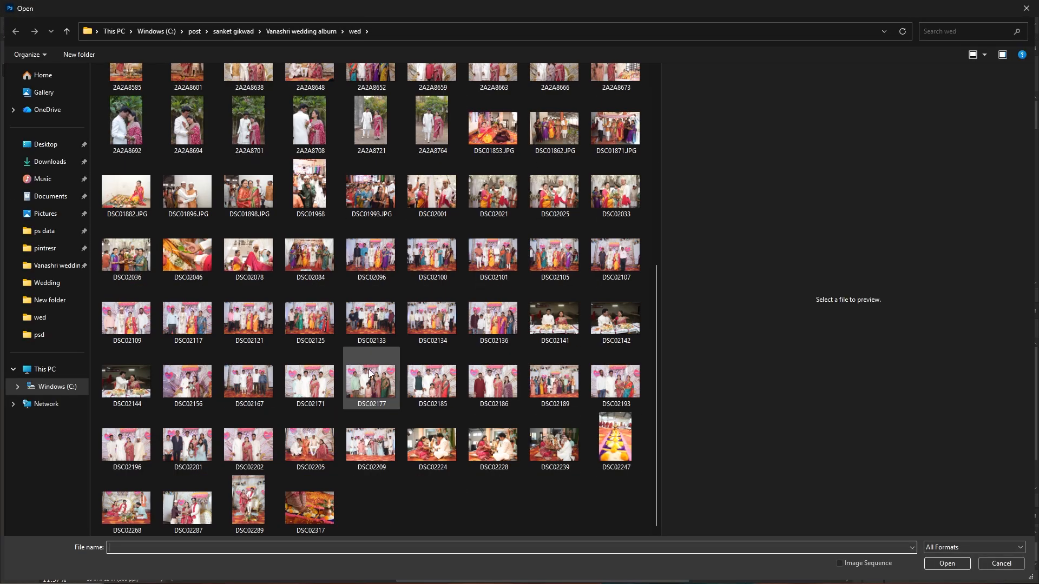
scroll(273, 364, up, 5)
click(542, 375)
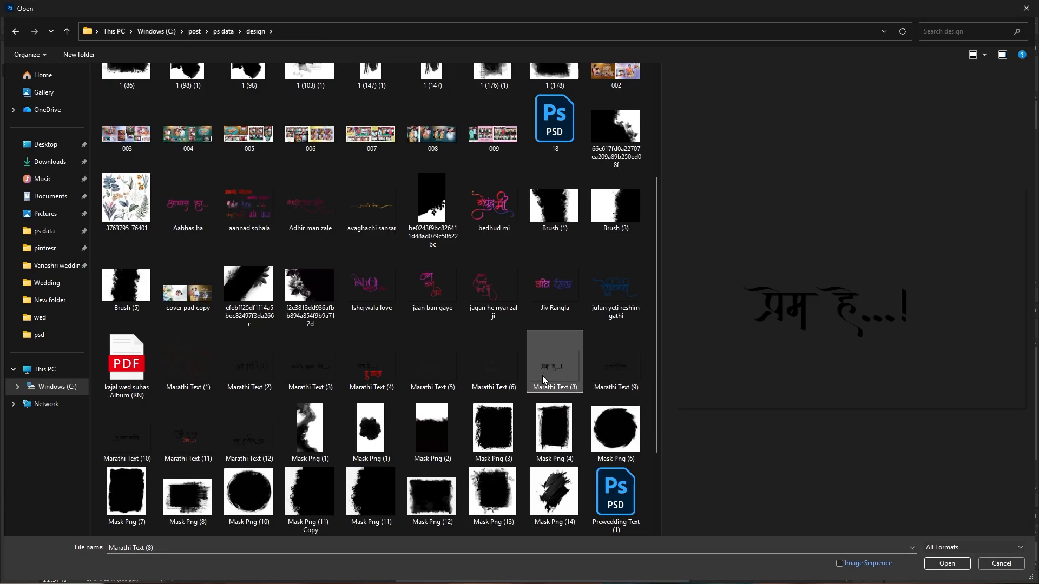
double_click(544, 375)
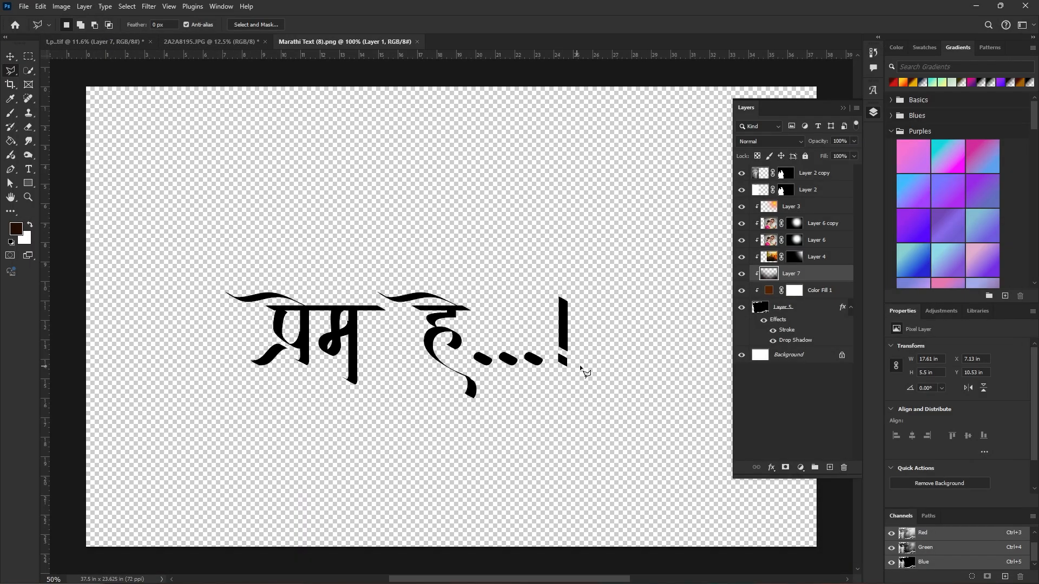
double_click(588, 340)
click(475, 218)
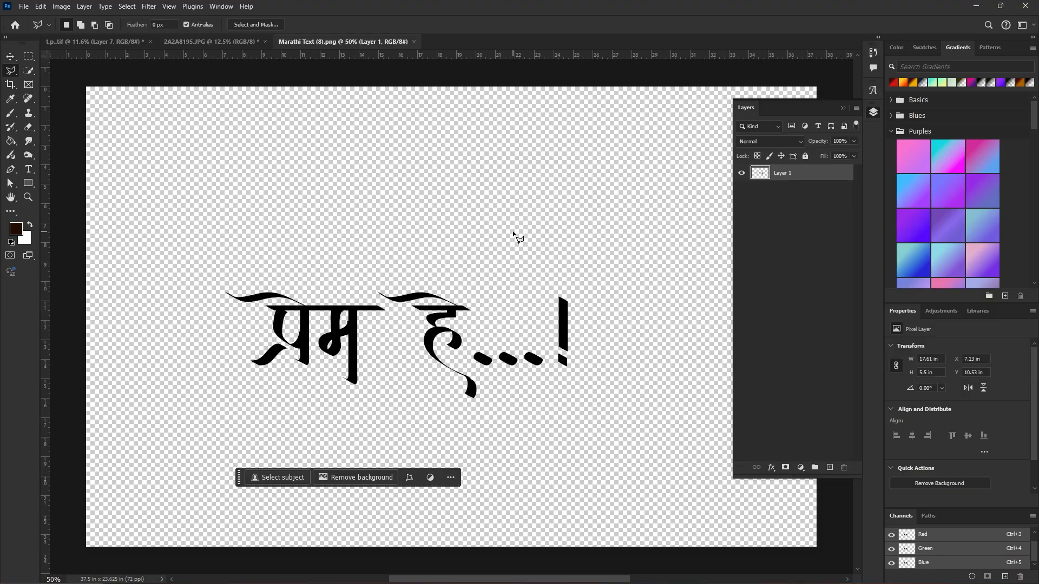
Bring the calligraphy layer into t.p..tif and move it to the top of the layer stack.
drag(834, 174, 408, 316)
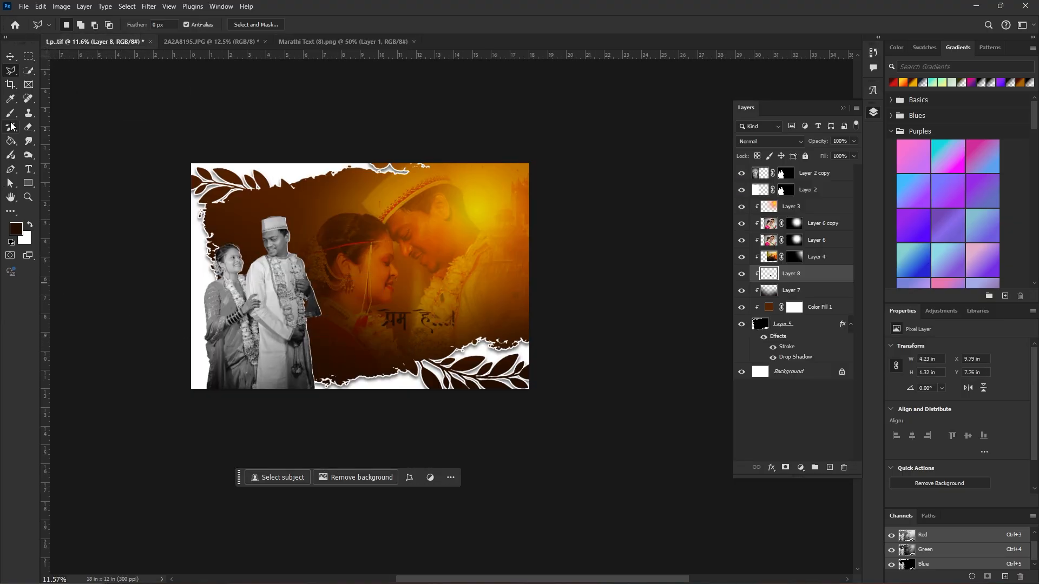
click(11, 57)
key(ctrl+shift+bracketright)
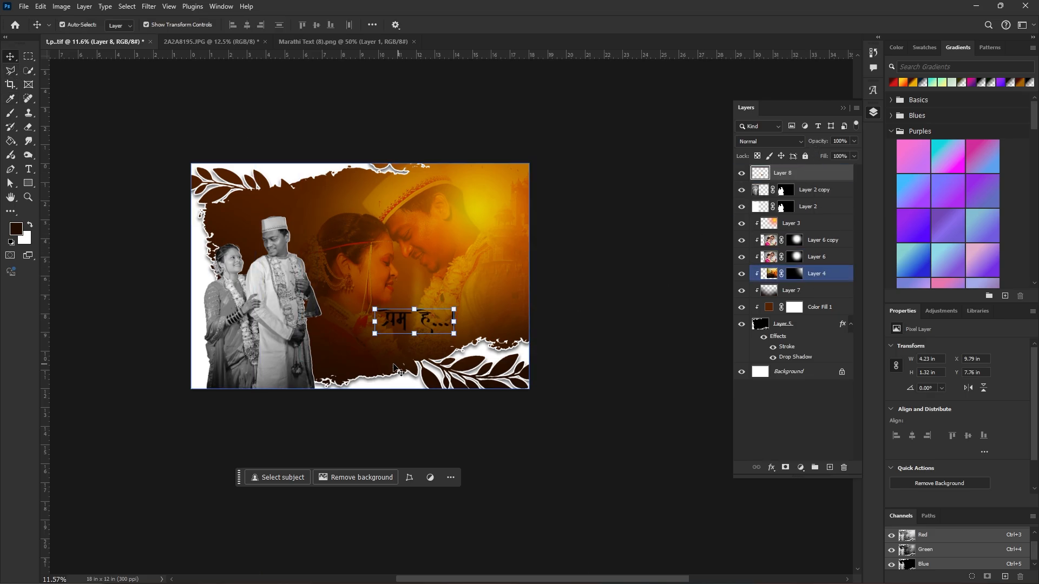
Enlarge the Layer 8 calligraphy to 5.61 × 1.75 in and place it at X 7.77 in, Y 8.35 in.
drag(375, 322, 349, 322)
mouse_move(421, 318)
mouse_down()
mouse_move(410, 328)
mouse_move(438, 319)
mouse_move(448, 330)
mouse_move(397, 334)
mouse_move(431, 334)
mouse_move(436, 306)
mouse_up()
key(ctrl+z)
key(ctrl+z)
drag(438, 303, 420, 344)
key(Return)
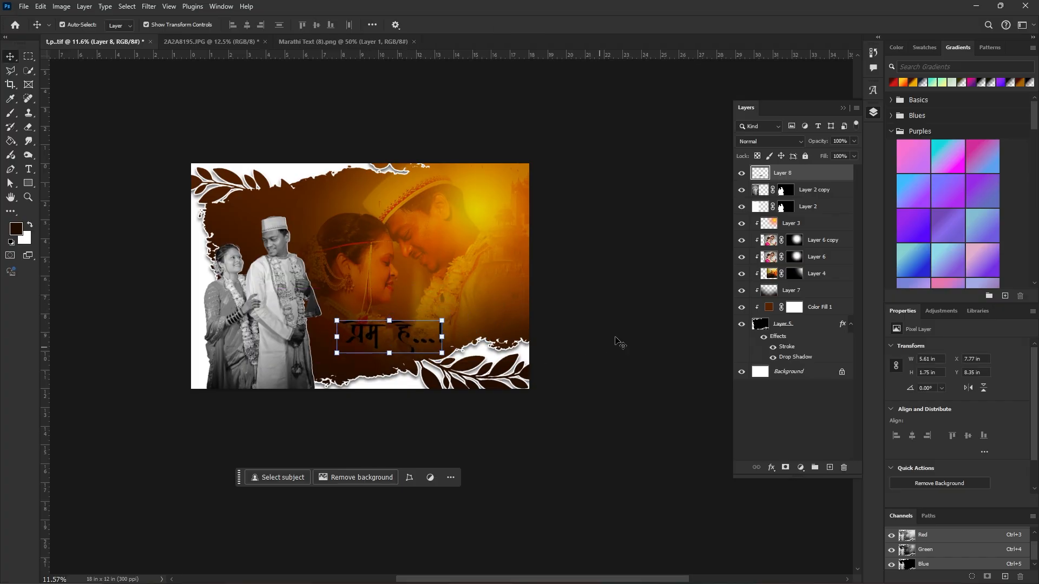
Add an 18 px white outside stroke to the Layer 8 calligraphy.
double_click(822, 181)
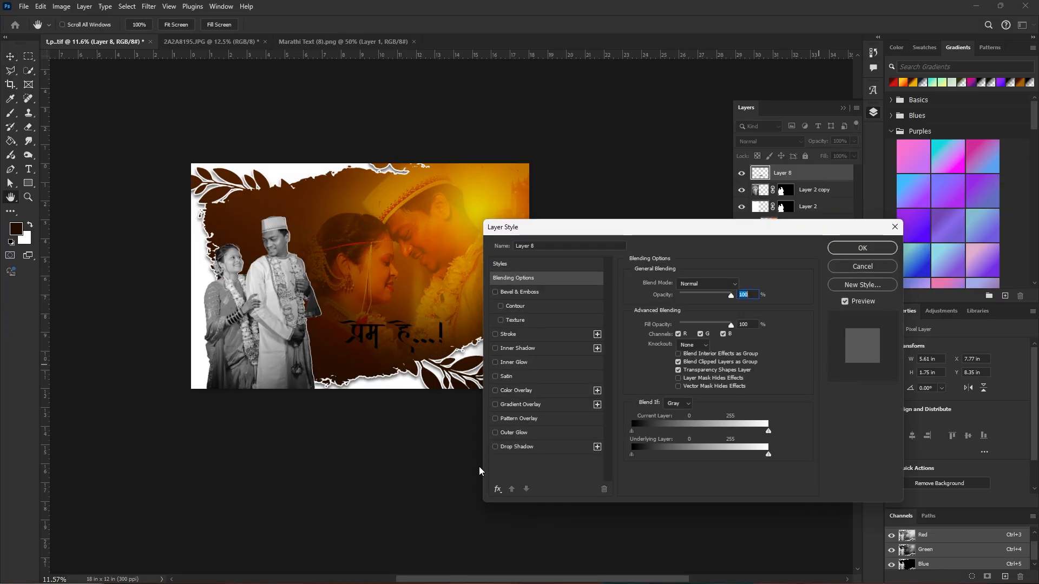
click(519, 336)
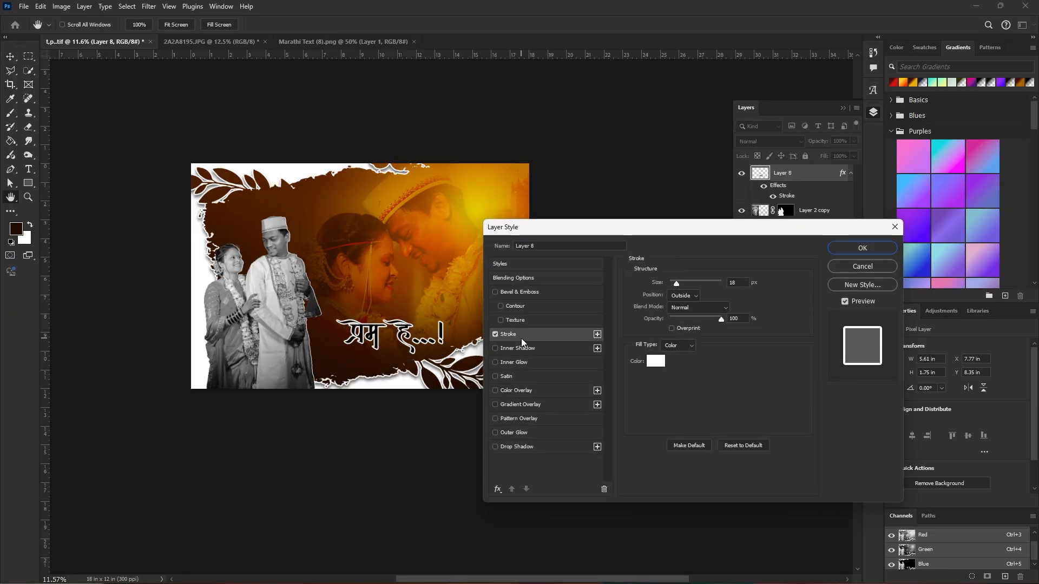
click(517, 391)
click(737, 287)
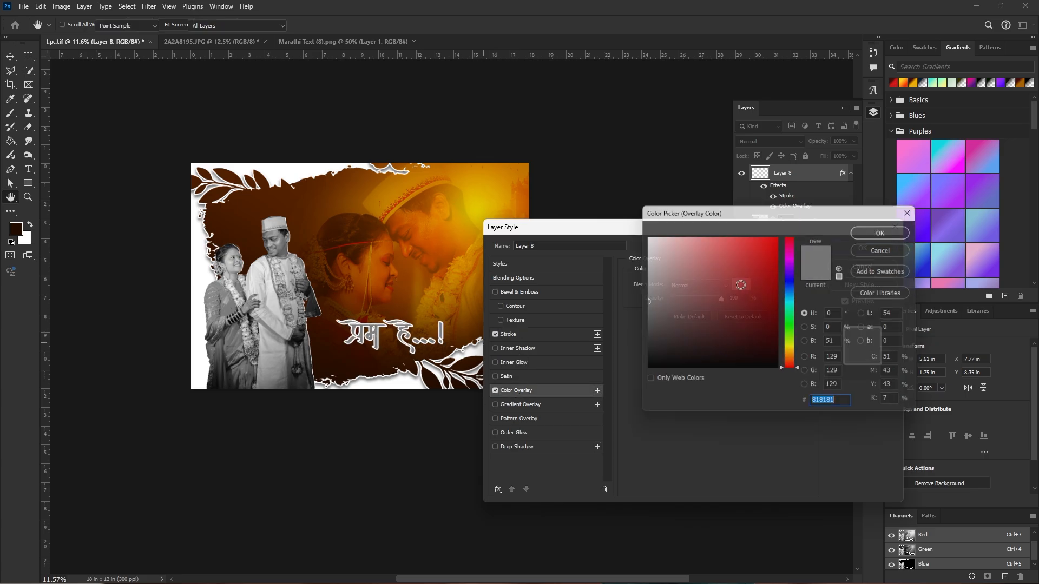
click(687, 303)
click(408, 256)
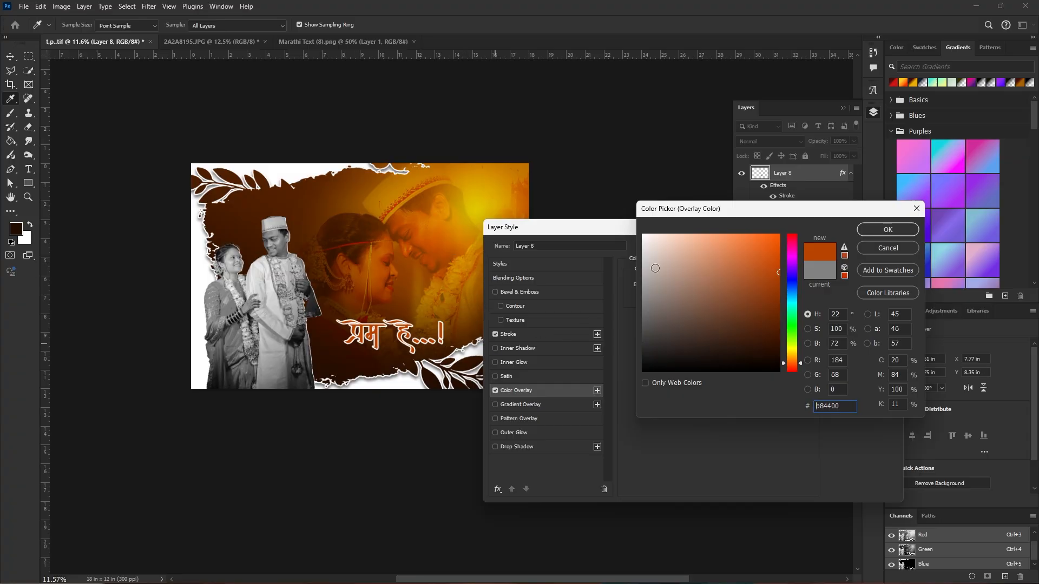
click(767, 253)
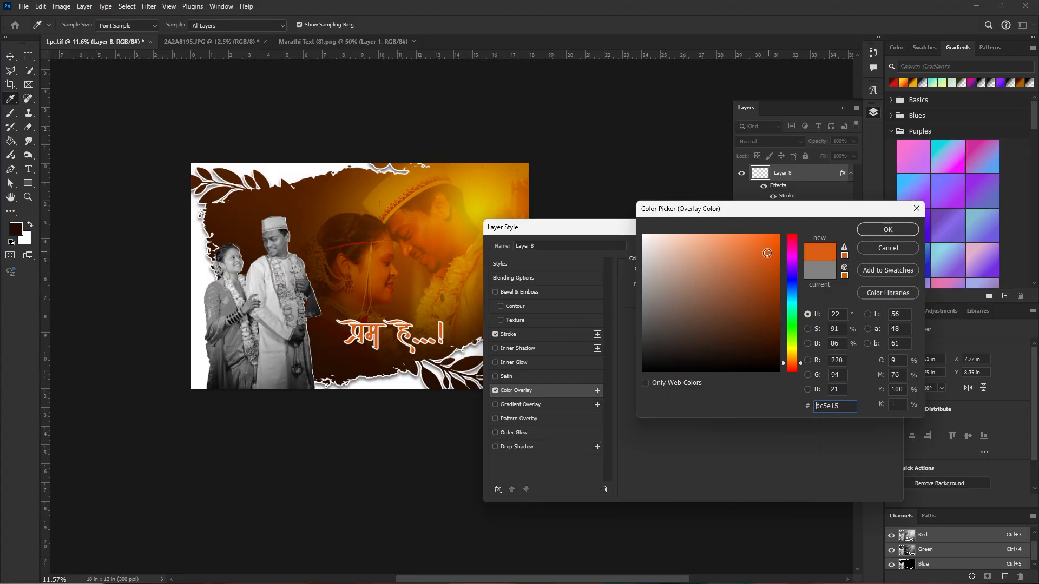
mouse_move(720, 269)
mouse_down()
mouse_move(693, 272)
mouse_move(666, 249)
mouse_up()
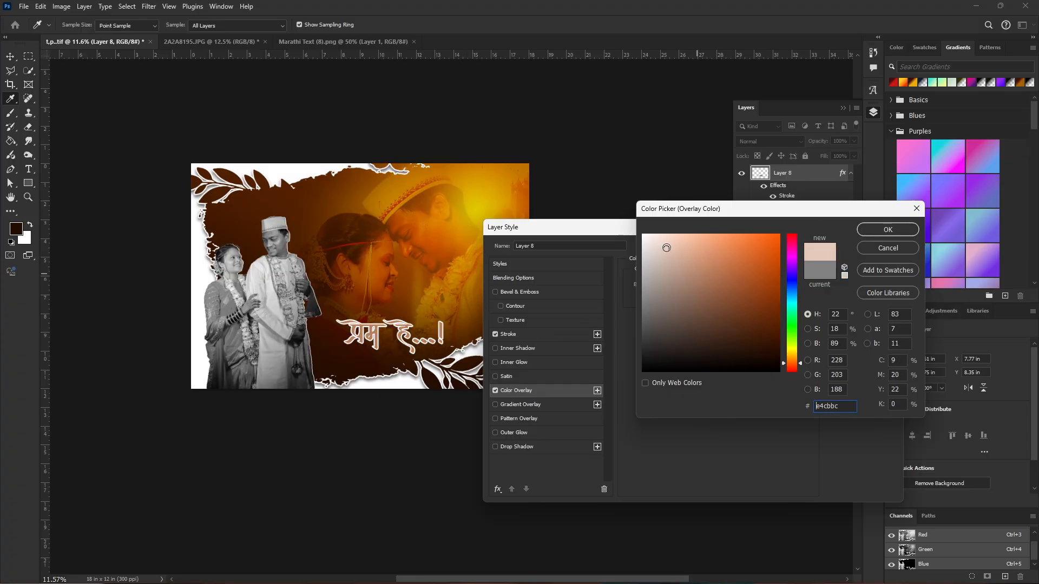
click(872, 248)
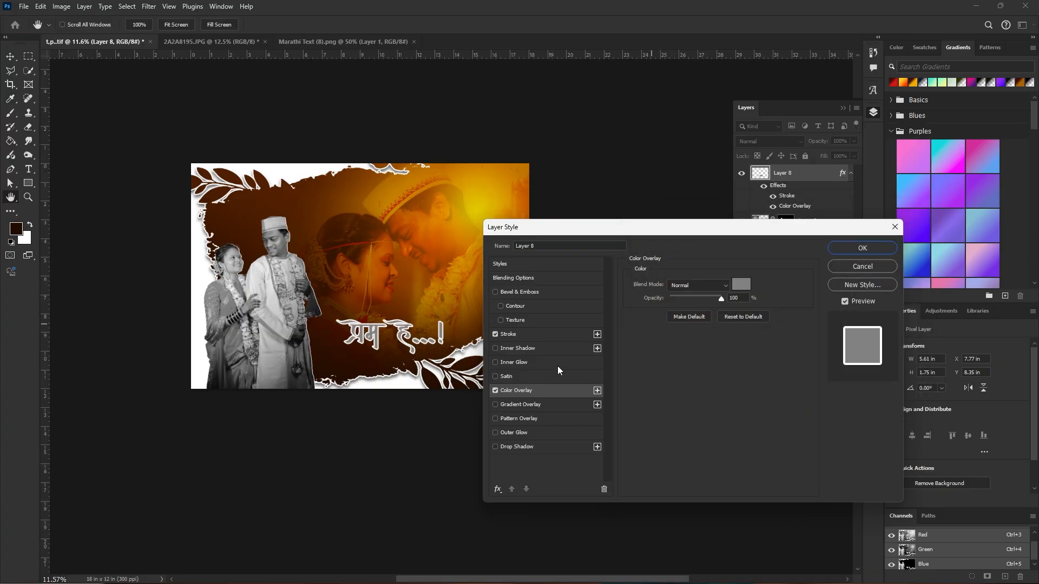
click(496, 390)
Add a linear dark-red to red gradient overlay at 90° to the calligraphy, with the red stop at location 68.
click(495, 404)
click(570, 405)
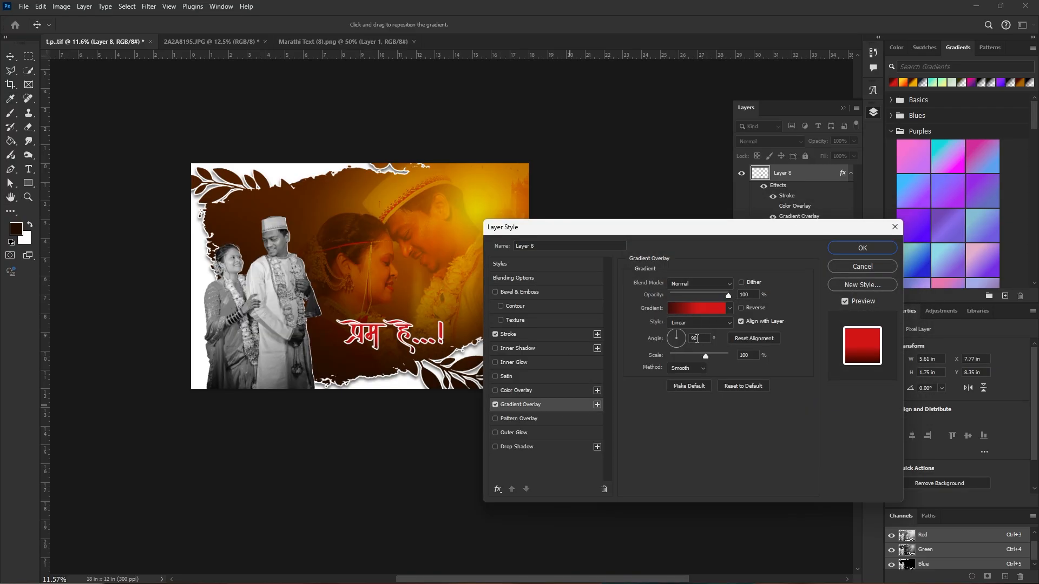
click(686, 309)
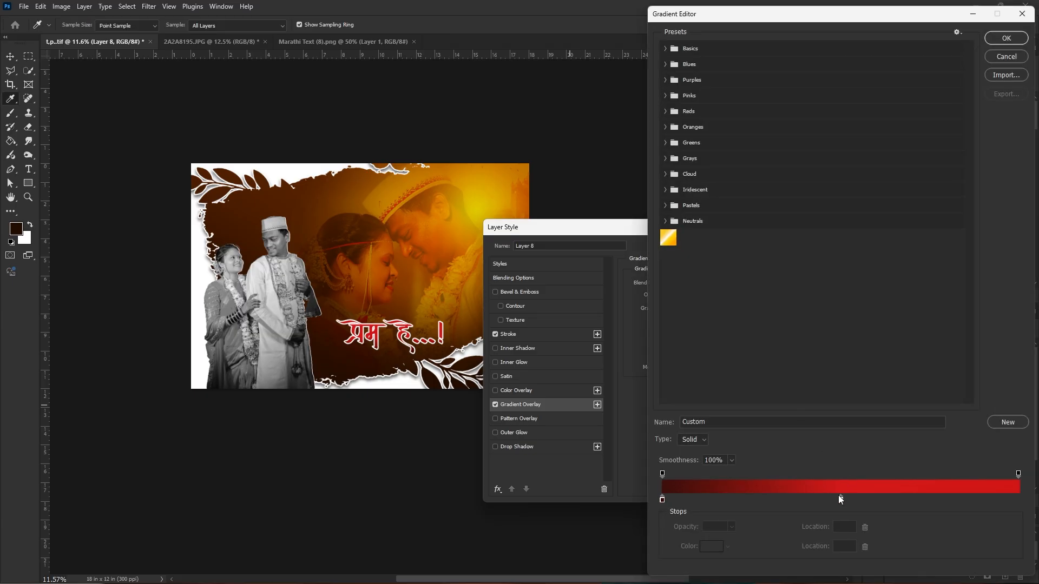
drag(840, 497, 906, 497)
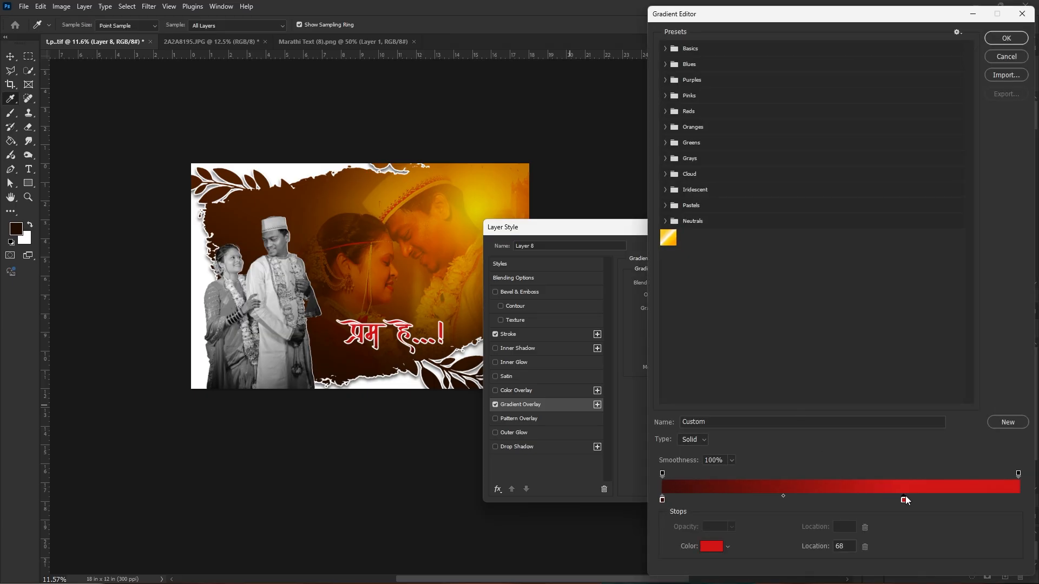
click(1002, 36)
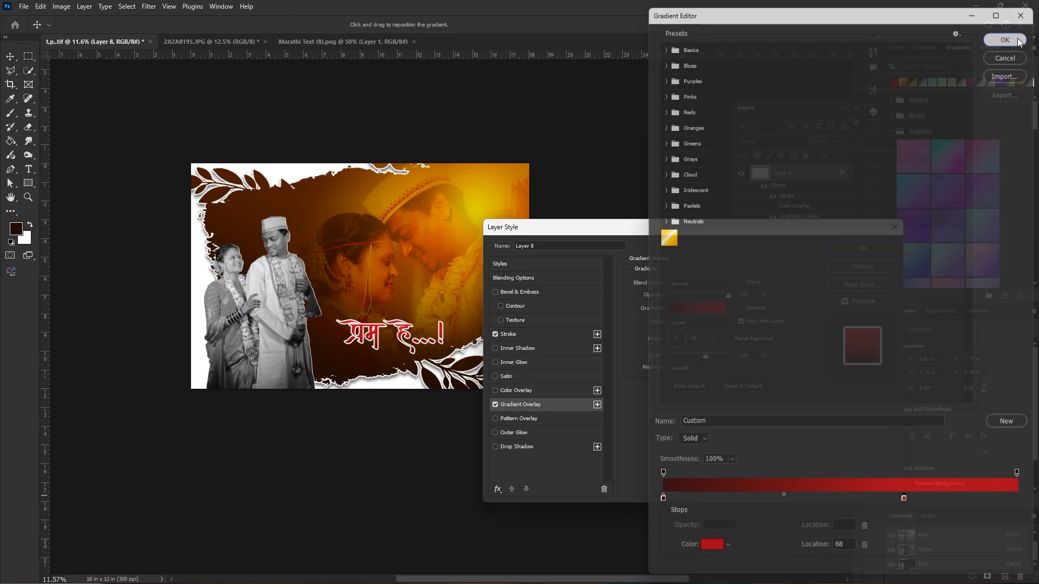
Lower the opacity of the calligraphy's white stroke and apply the layer style.
click(512, 334)
drag(696, 319, 704, 324)
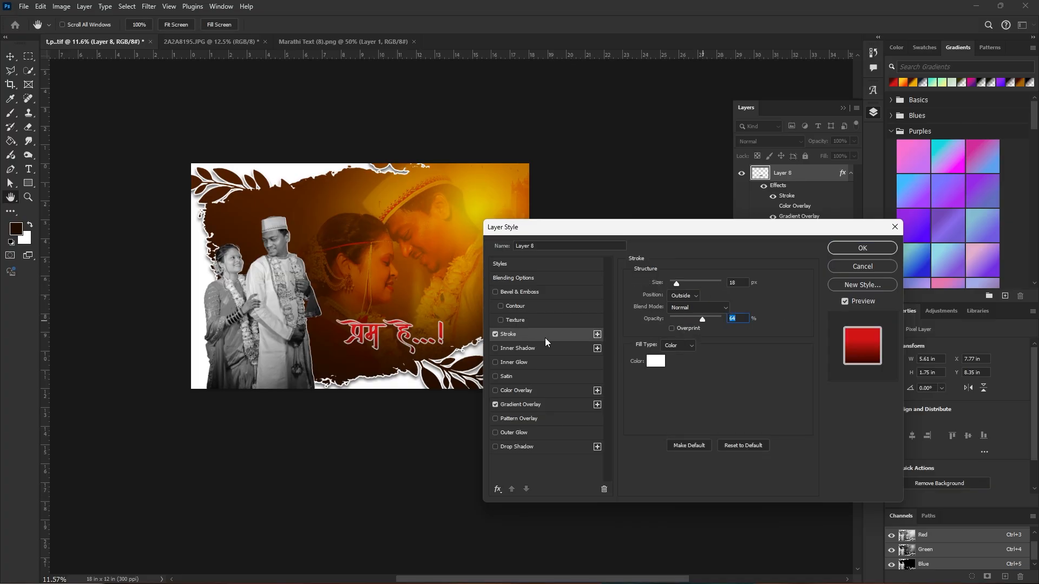
drag(703, 319, 713, 318)
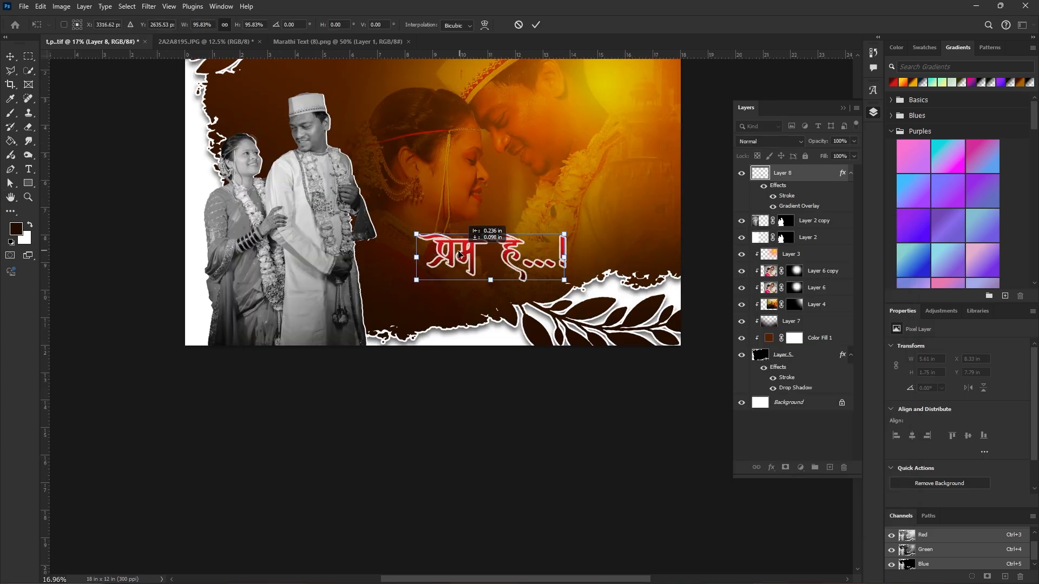
Reposition the calligraphy over the dark lower area and scale it to 4.93 × 1.54 in at X 7.89 in, Y 8.27 in.
drag(459, 251, 446, 256)
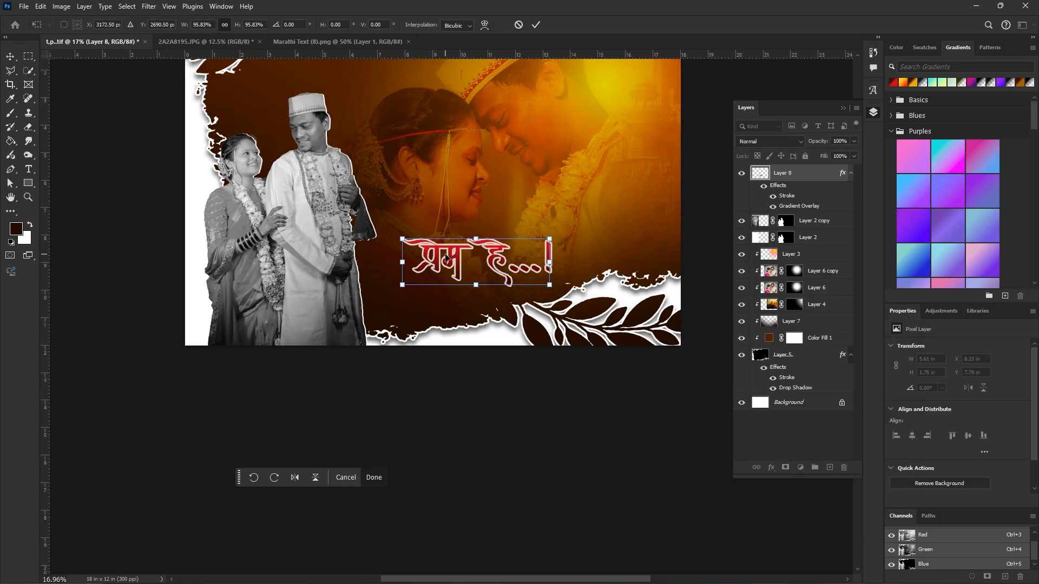
scroll(422, 261, down, 4)
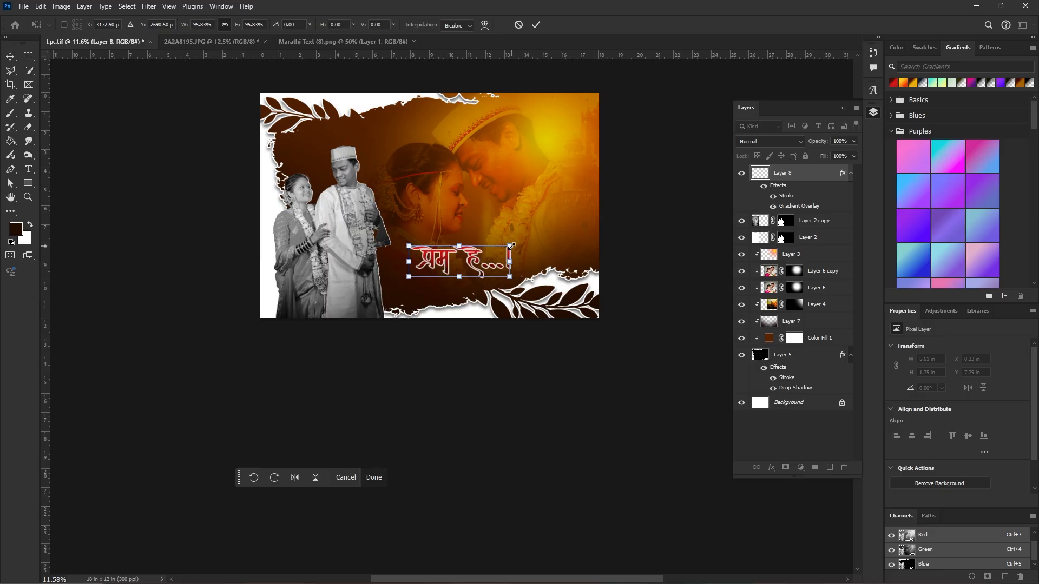
drag(510, 246, 501, 248)
key(Return)
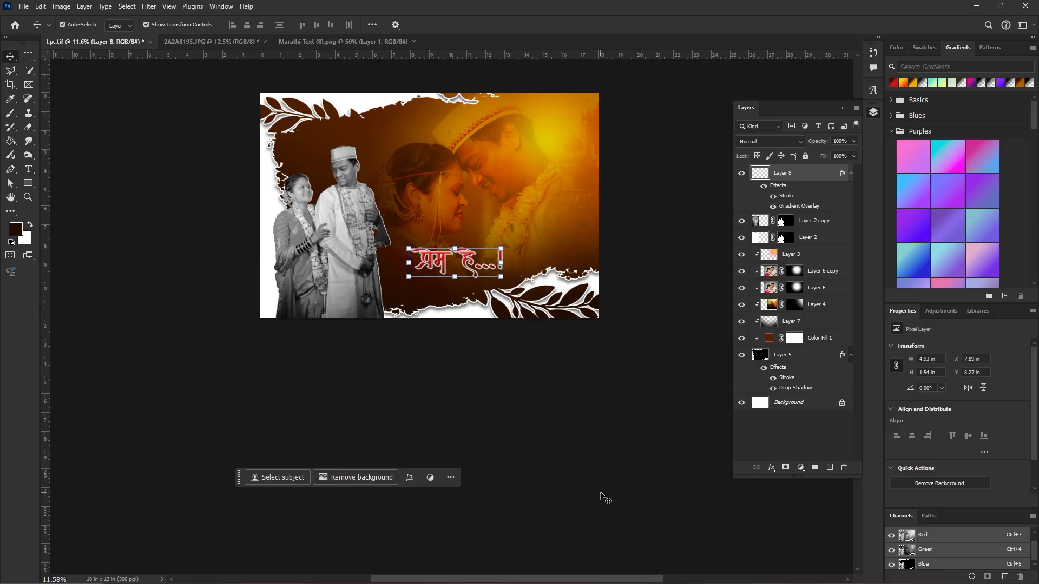
Open the cover pad.jpg design.
click(601, 494)
click(474, 275)
scroll(183, 429, up, 5)
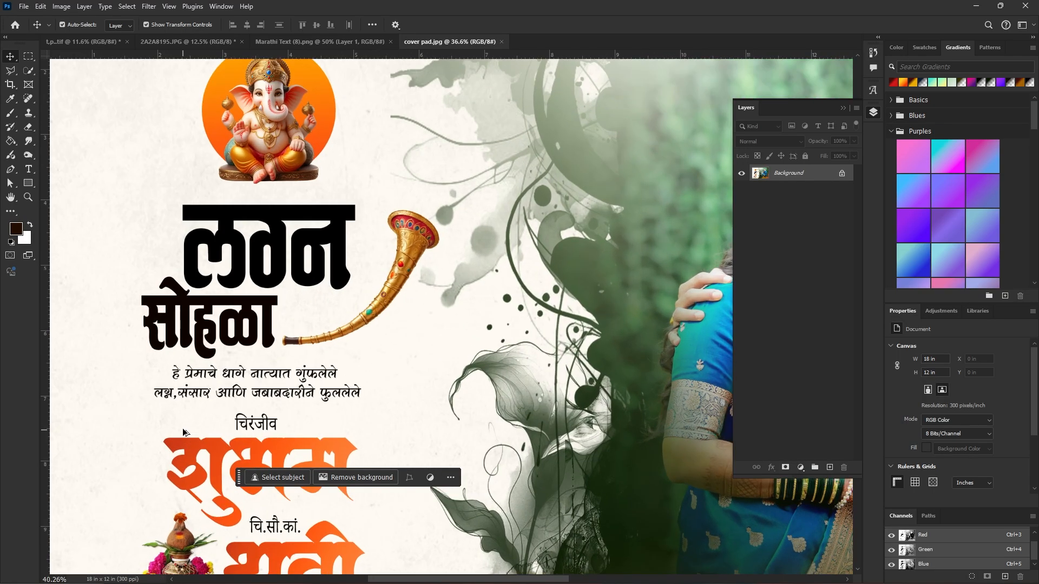
Copy the two-line Marathi verse below the सोहळा heading to its own layer with a rectangular selection and hide the Background.
scroll(182, 431, up, 8)
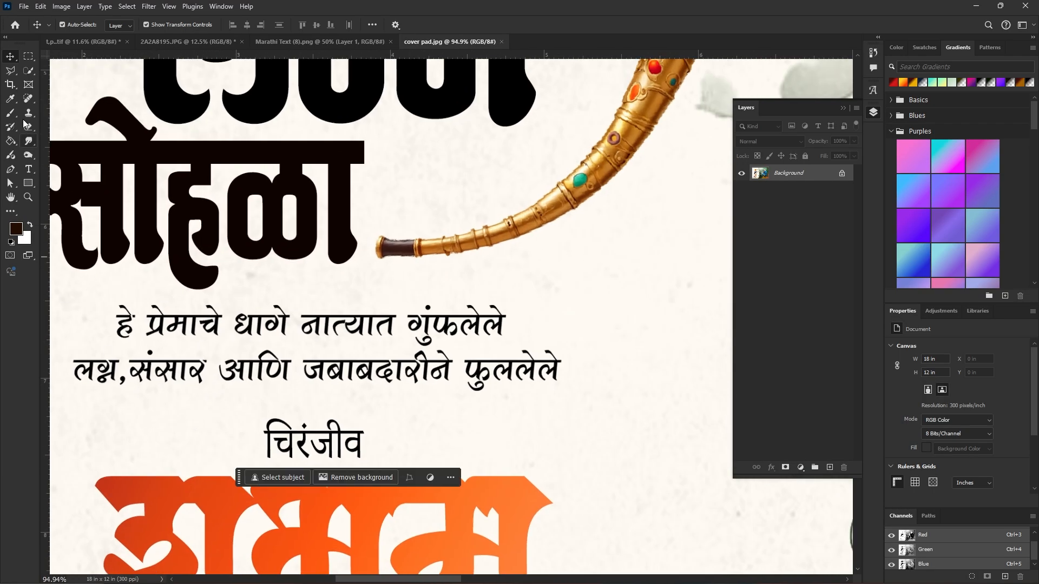
click(29, 57)
drag(270, 275, 311, 246)
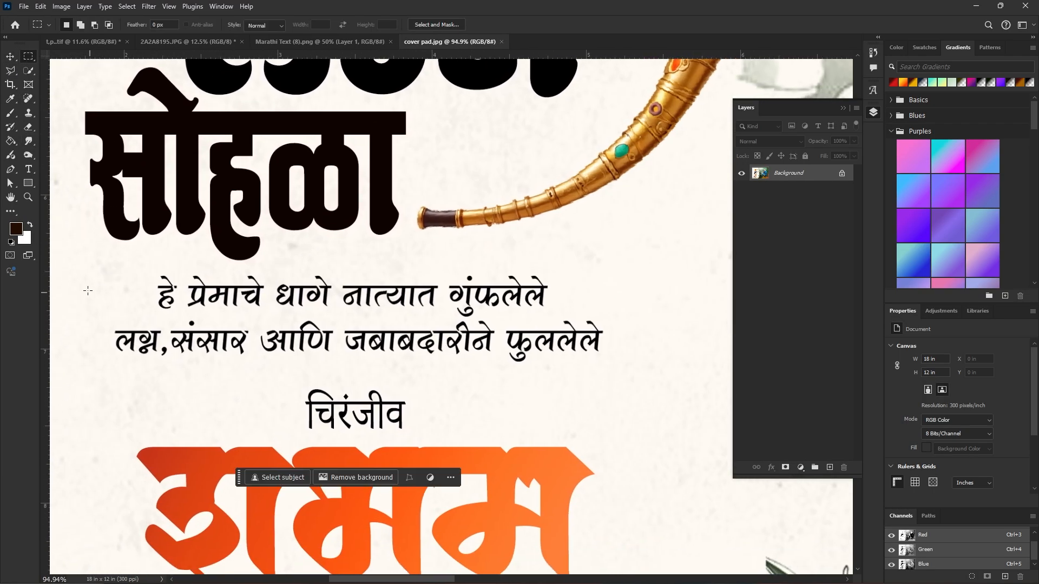
drag(81, 281, 638, 372)
drag(554, 351, 553, 339)
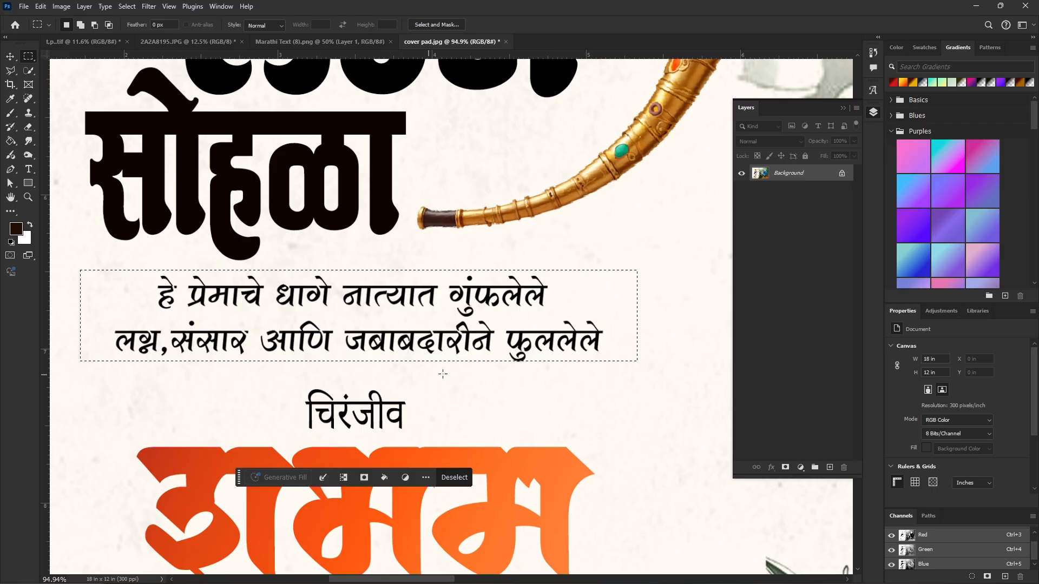
drag(493, 360, 561, 375)
key(ctrl+j)
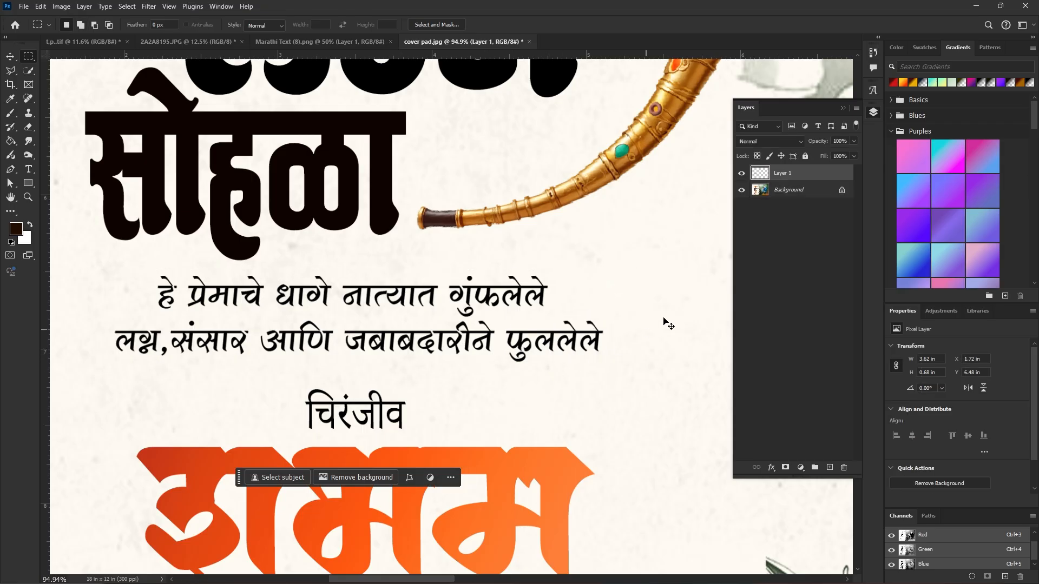
click(741, 190)
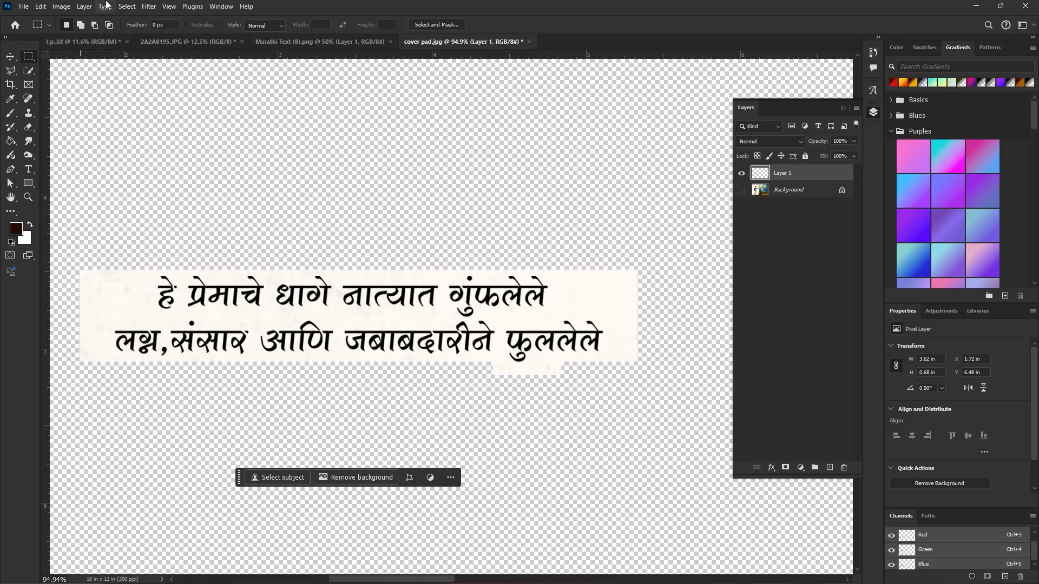
Select the verse's black lettering by Color Range with fuzziness 100 and copy it to a new layer.
click(127, 7)
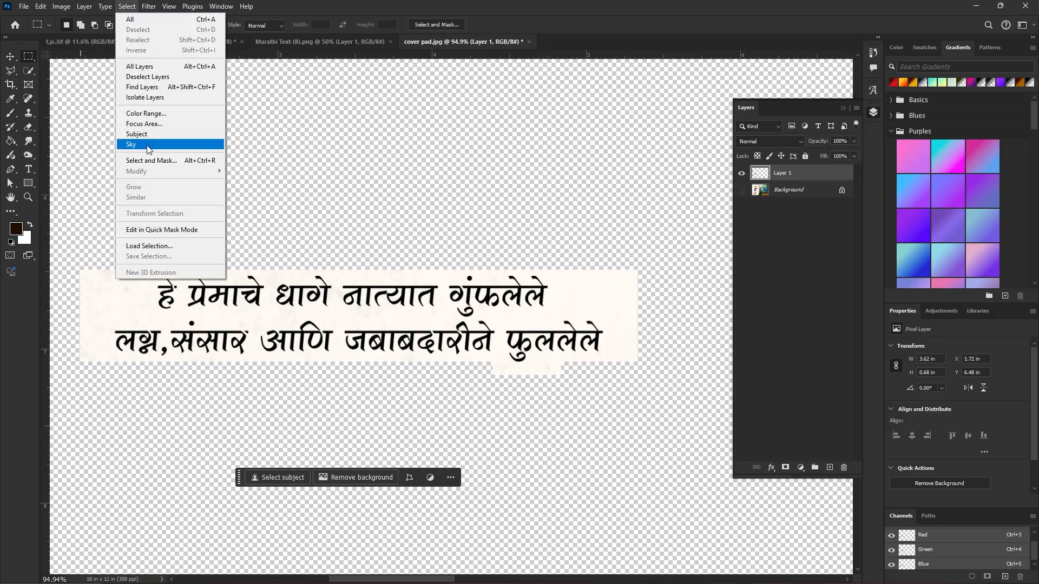
click(142, 115)
click(385, 312)
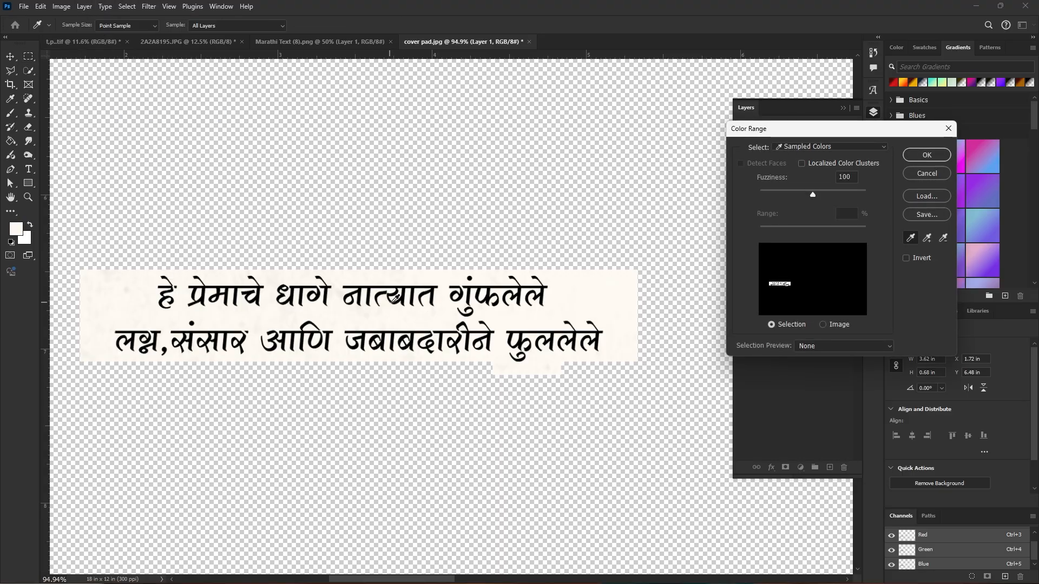
click(400, 297)
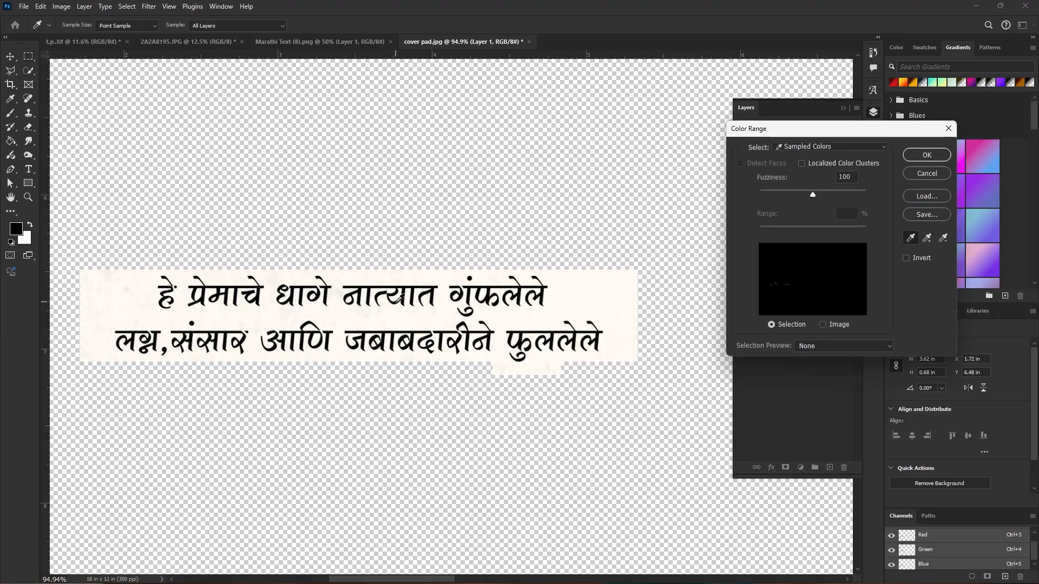
click(927, 152)
key(ctrl+j)
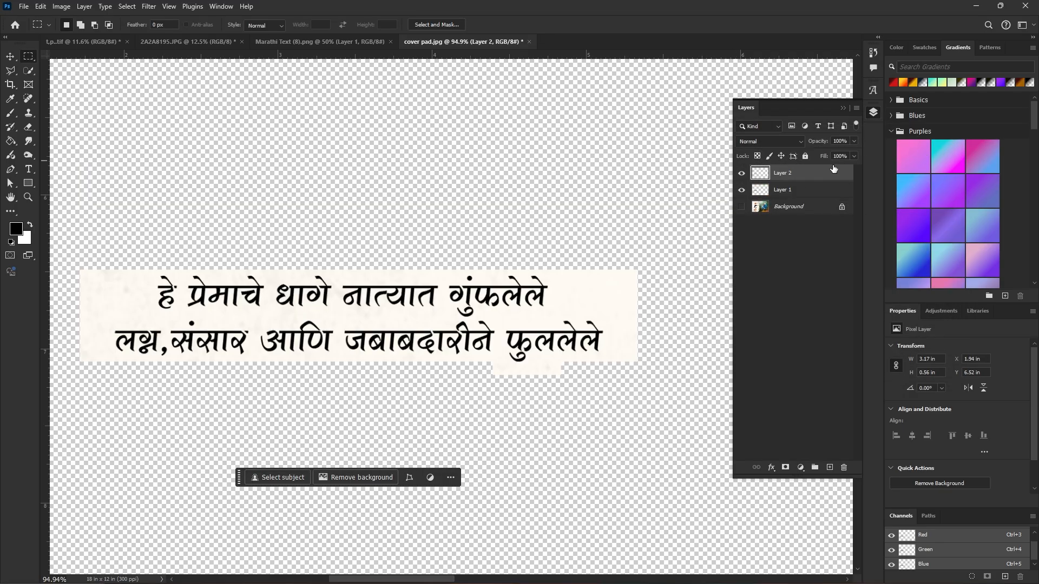
Bring the verse lettering into t.p..tif and place it below the calligraphy at X 7.21 in, Y 9.85 in, scaled to 3.37 × 0.59 in.
drag(834, 168, 433, 273)
scroll(450, 287, up, 5)
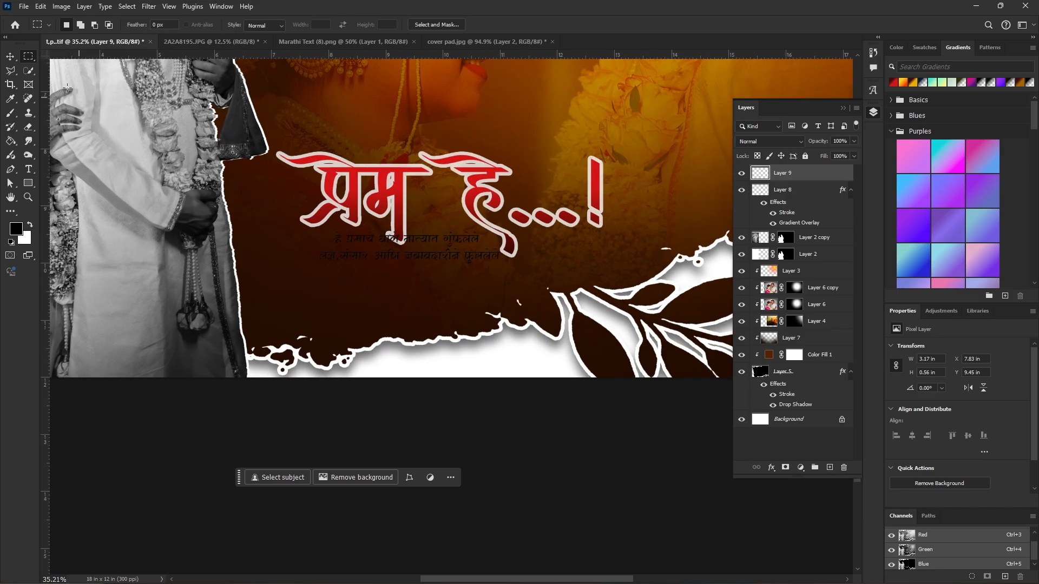
click(8, 55)
drag(460, 251, 437, 272)
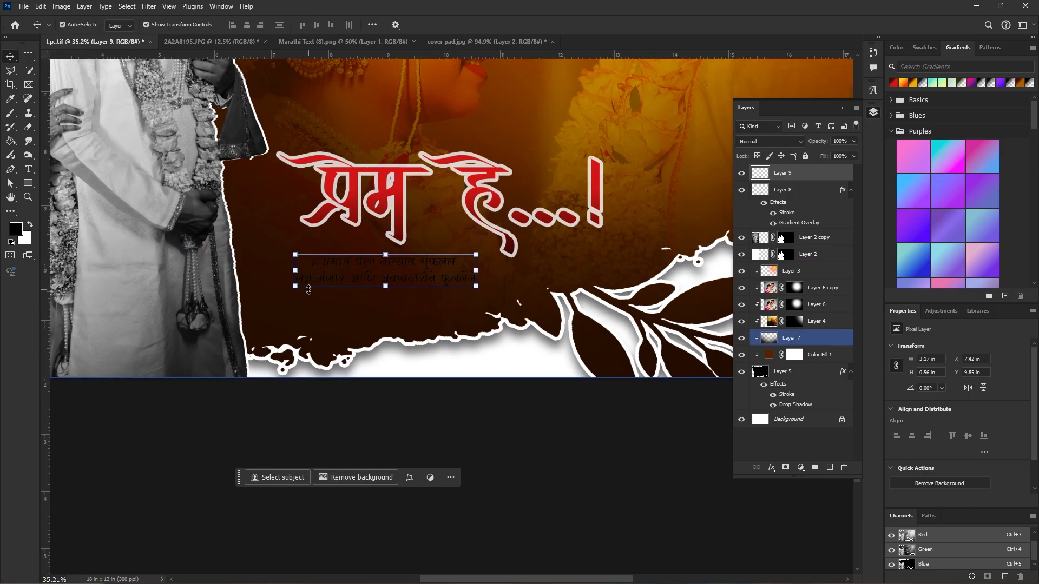
key(ctrl+t)
drag(295, 285, 283, 290)
key(Return)
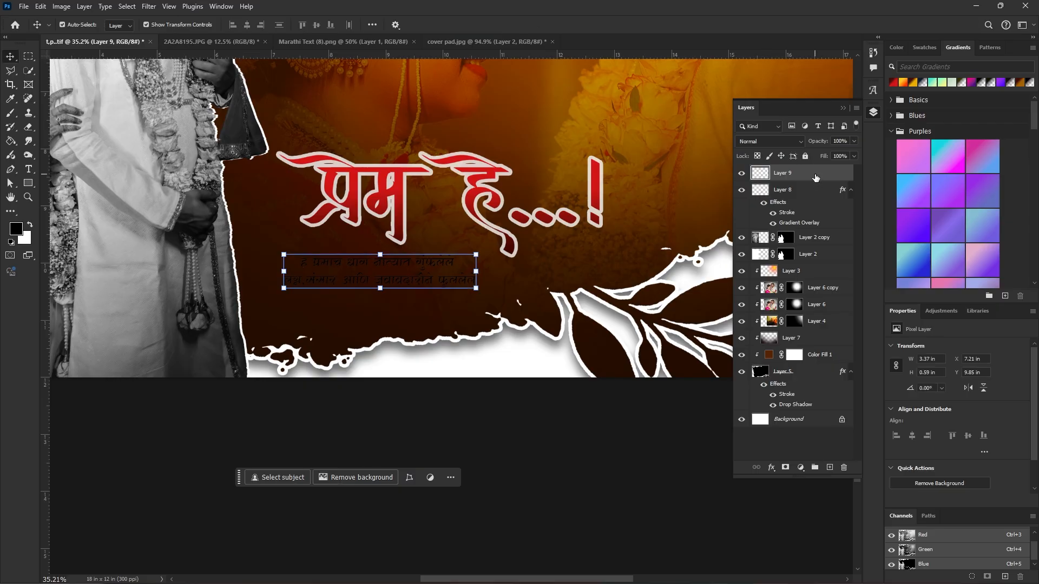
Apply a white (ffffff) color overlay to the Layer 9 verse.
double_click(816, 178)
click(522, 392)
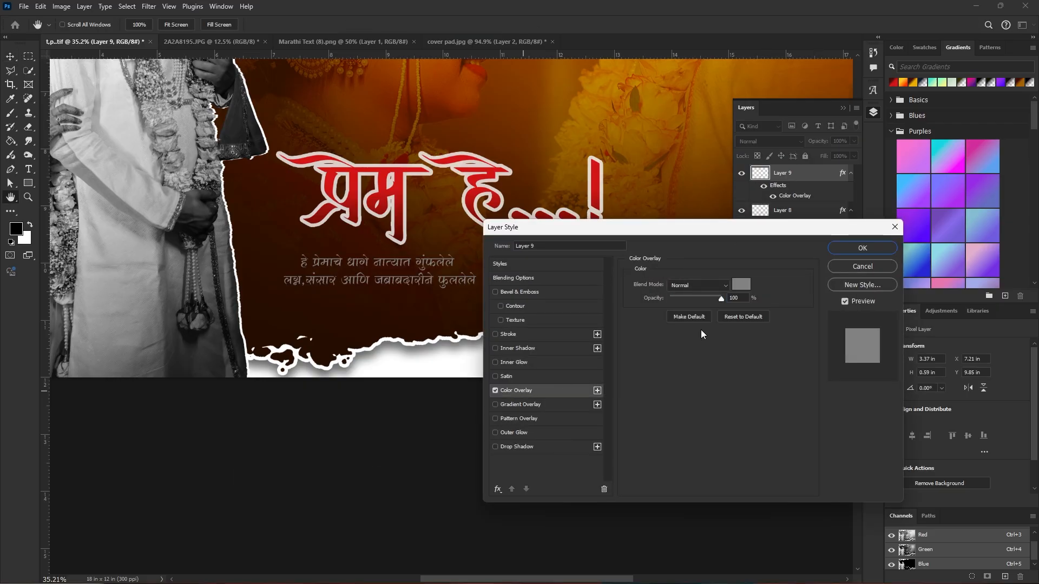
click(741, 284)
click(549, 205)
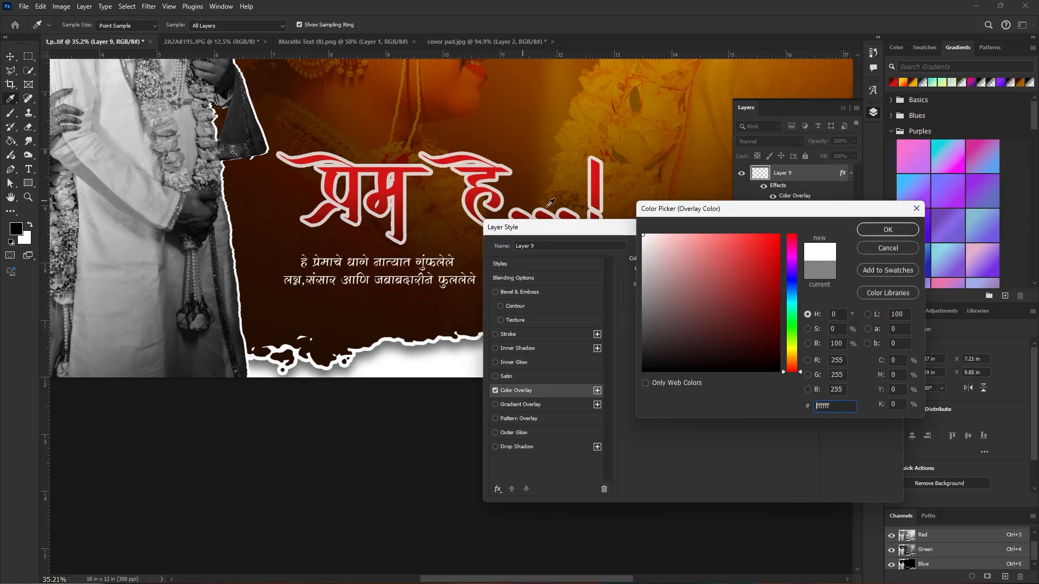
click(898, 229)
click(863, 246)
key(v)
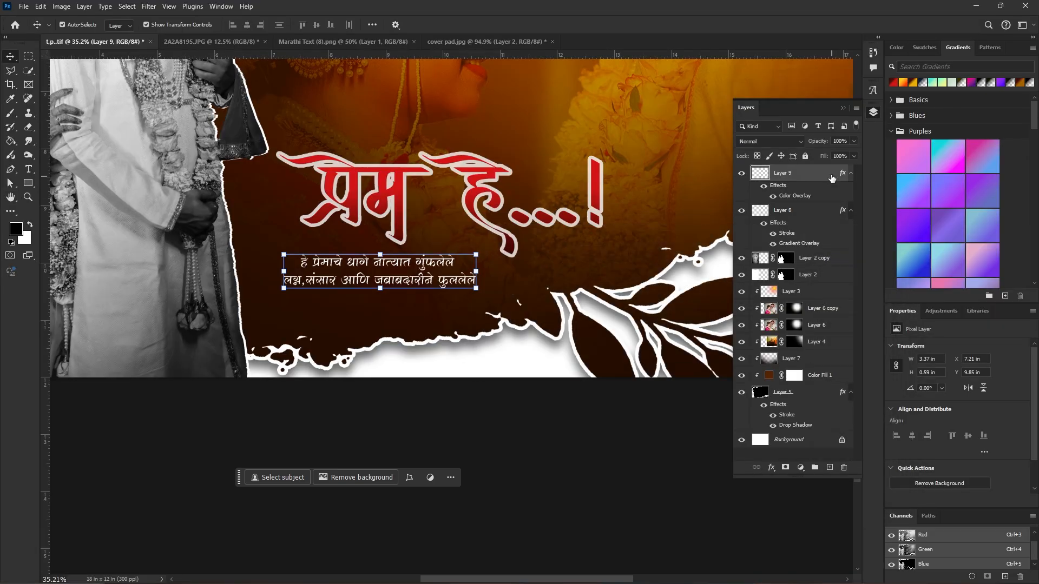
Select Layer 8 and Layer 9 together and shift both texts slightly up and to the right, leaving nothing selected.
shift+click(479, 200)
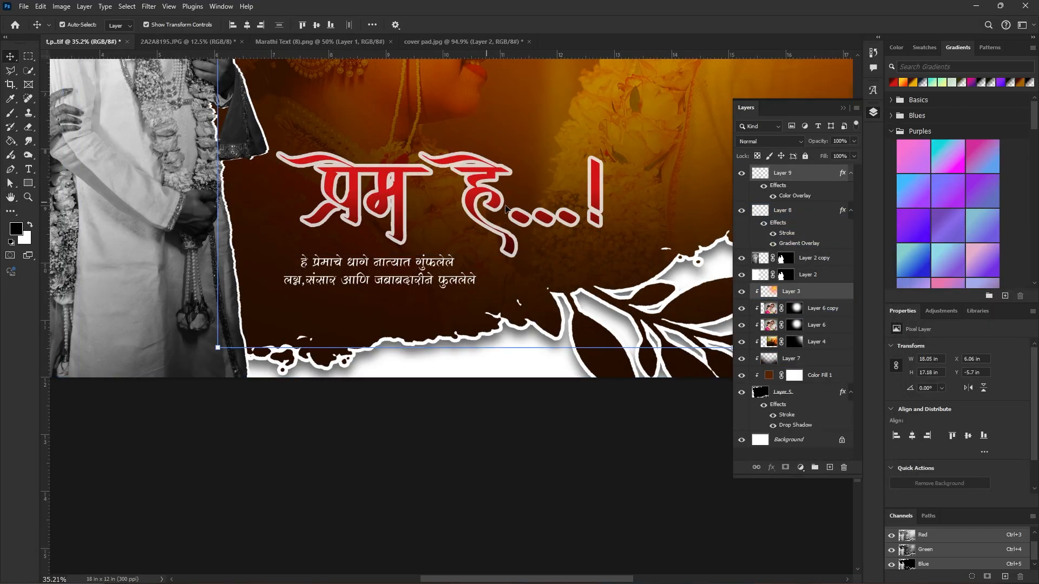
click(783, 215)
shift+click(784, 177)
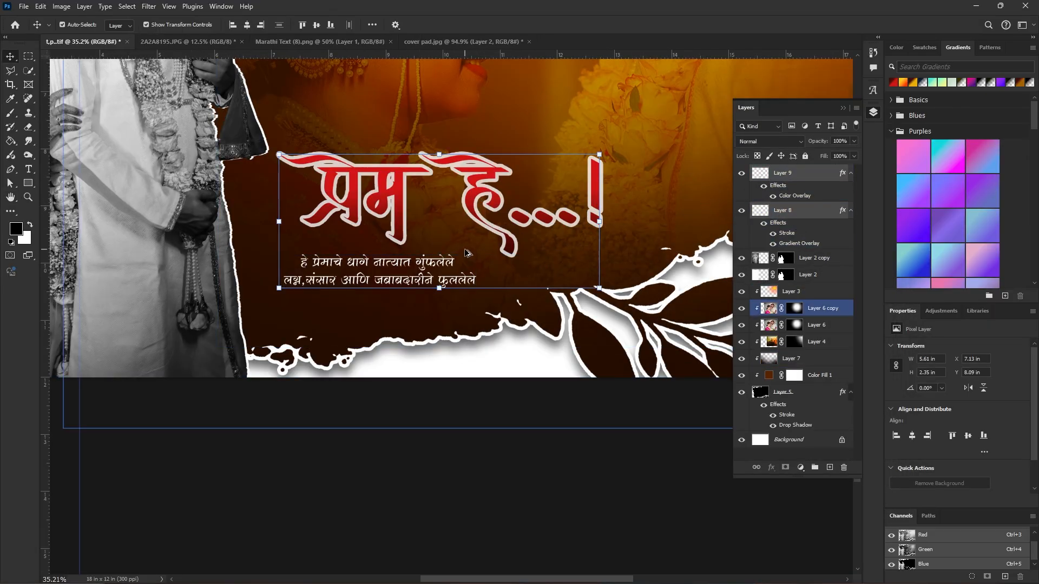
scroll(467, 252, down, 5)
mouse_move(477, 248)
mouse_down()
mouse_move(455, 250)
mouse_move(568, 212)
mouse_move(482, 238)
mouse_up()
ctrl+click(618, 460)
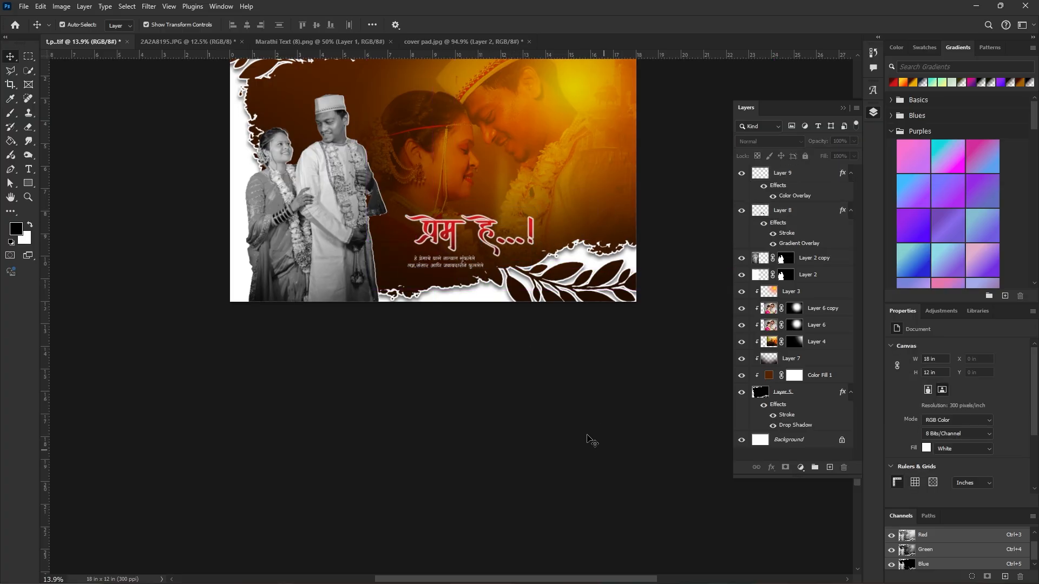
scroll(451, 261, up, 4)
scroll(452, 262, up, 4)
click(452, 263)
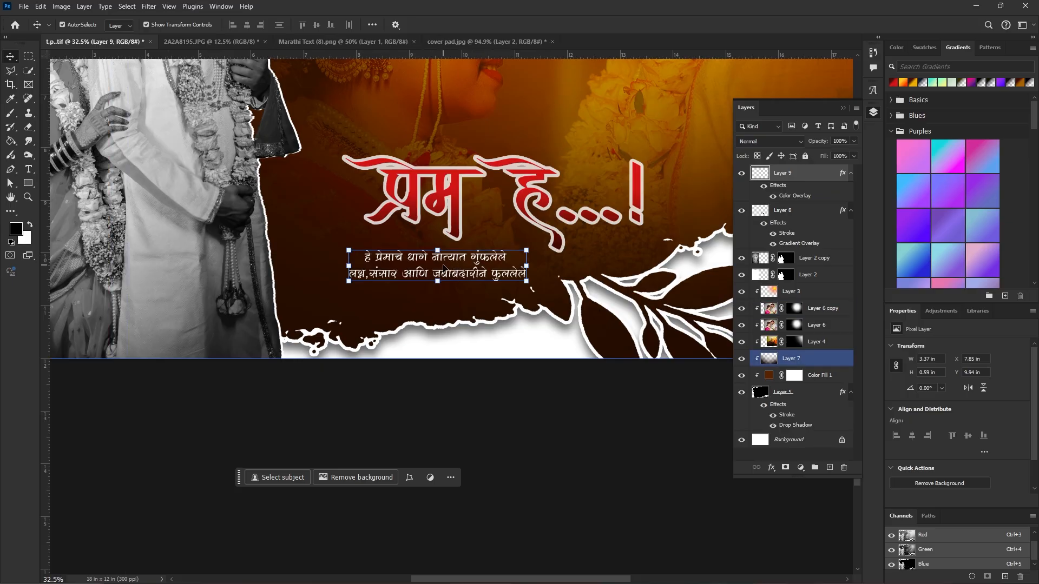
click(487, 457)
scroll(465, 447, down, 8)
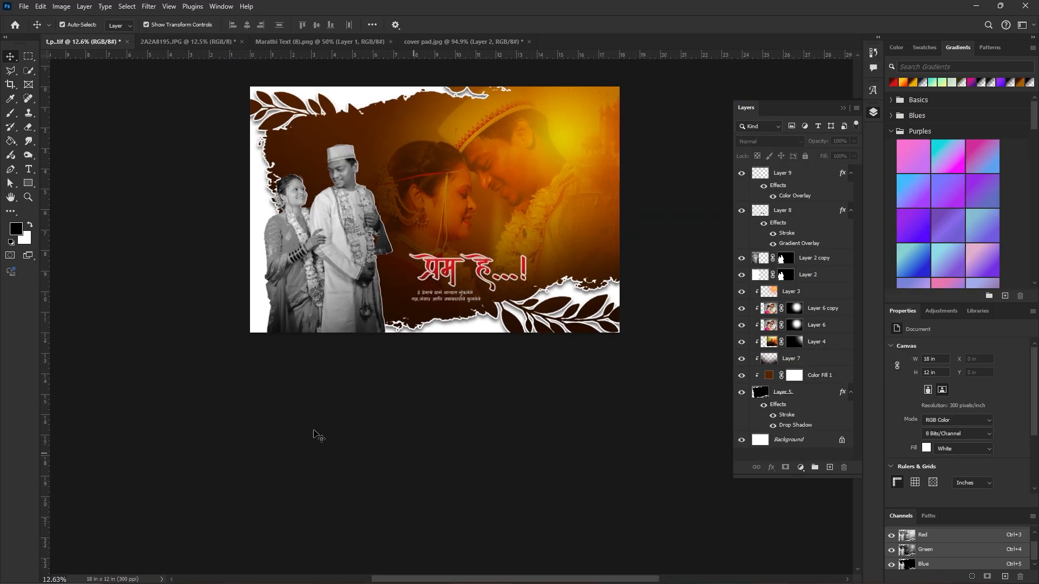
Select Layer 6 and Layer 6 copy together and shift the faded couple portrait slightly up and to the left.
click(838, 328)
ctrl+click(832, 311)
drag(498, 213, 492, 172)
click(584, 455)
Stamp all visible layers into a new top layer and, in Camera Raw, set Contrast +3, Highlights -27, Shadows +26 and Whites -32.
click(793, 222)
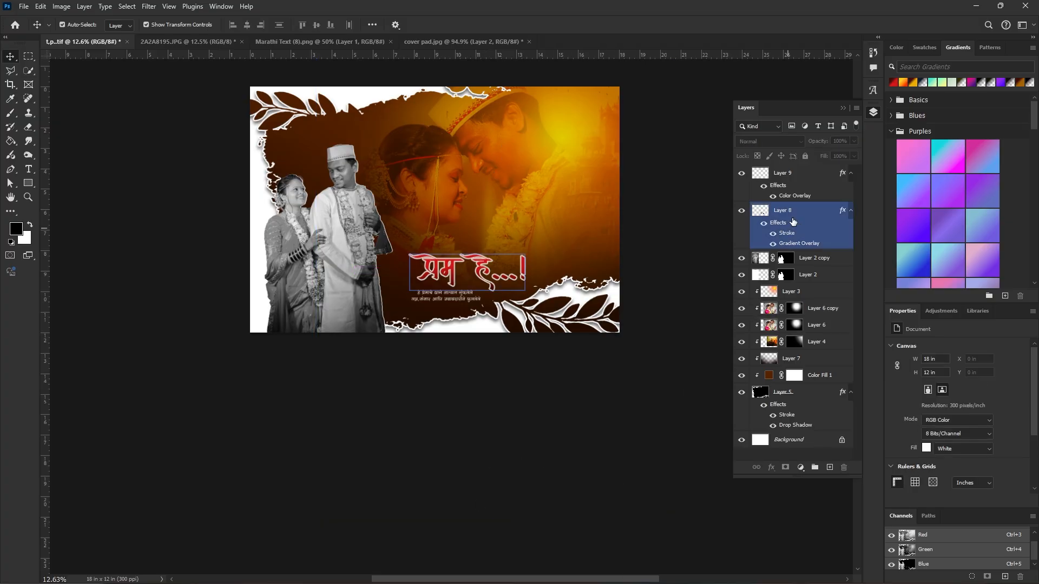
click(794, 197)
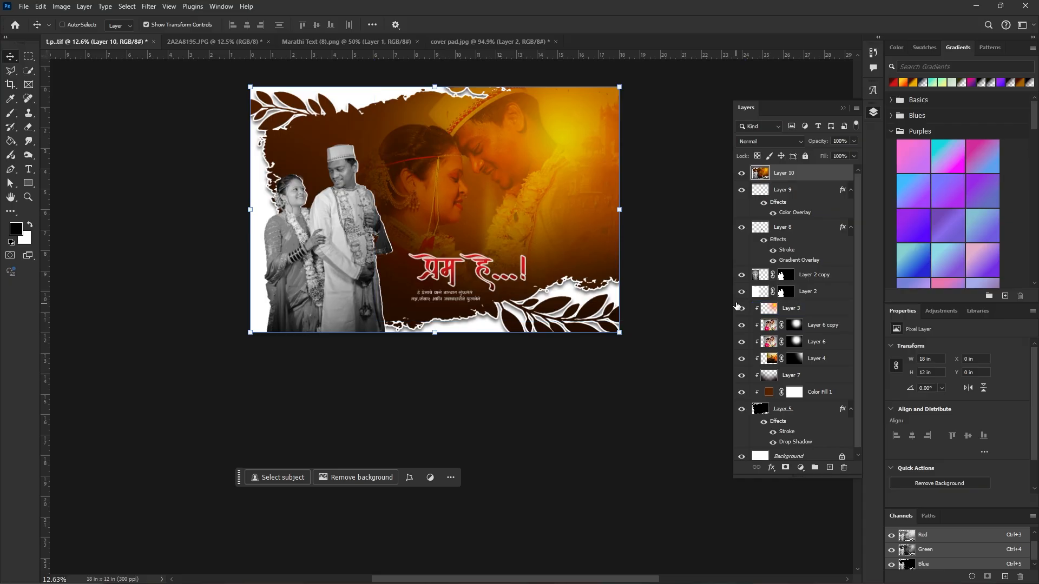
key(ctrl+shift+a)
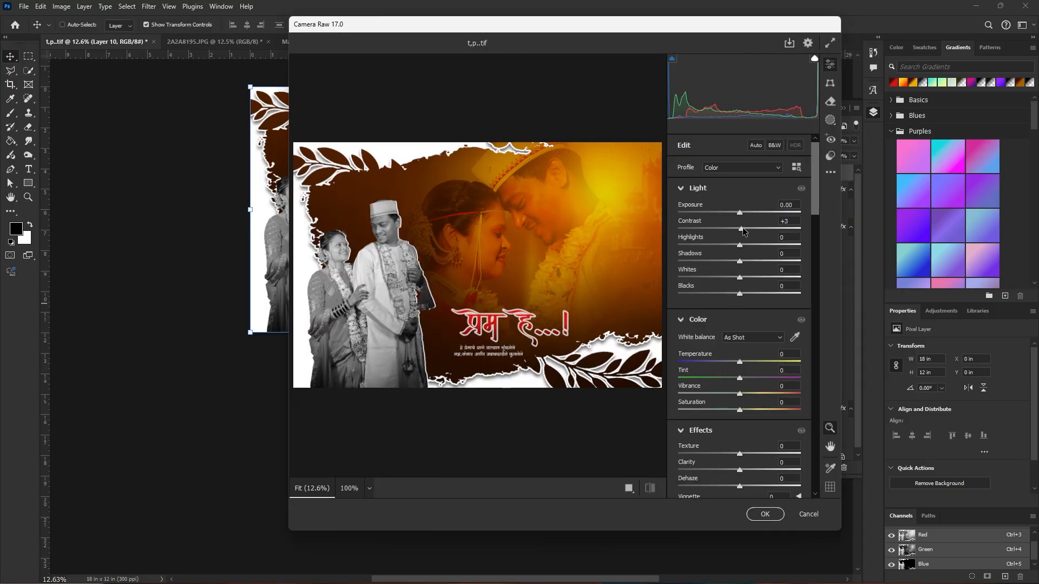
drag(739, 245, 720, 279)
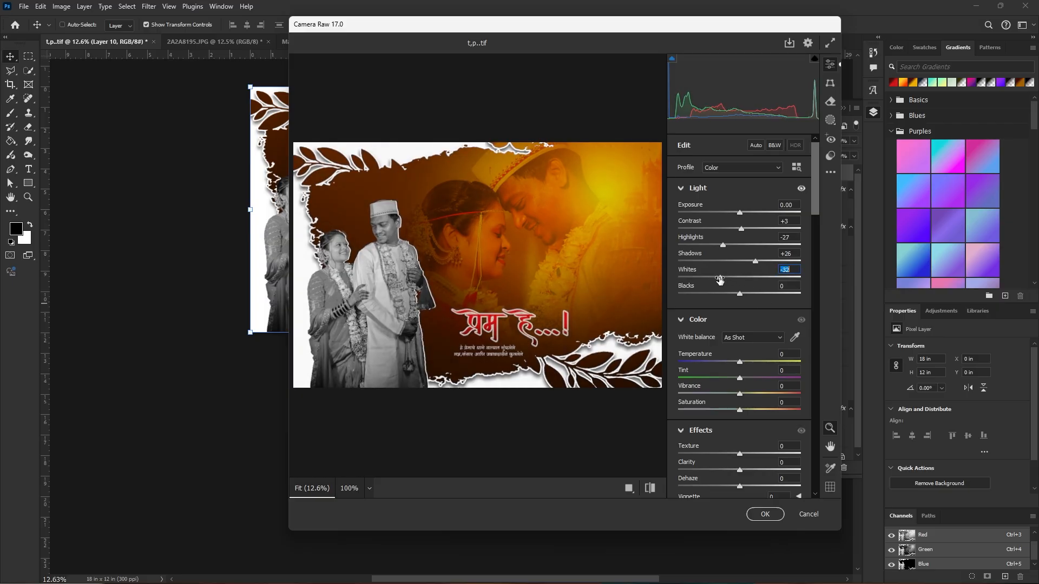
Apply the Portraits: Light Skin preset PL06 at amount 36 and accept the Camera Raw edits.
click(827, 172)
click(828, 158)
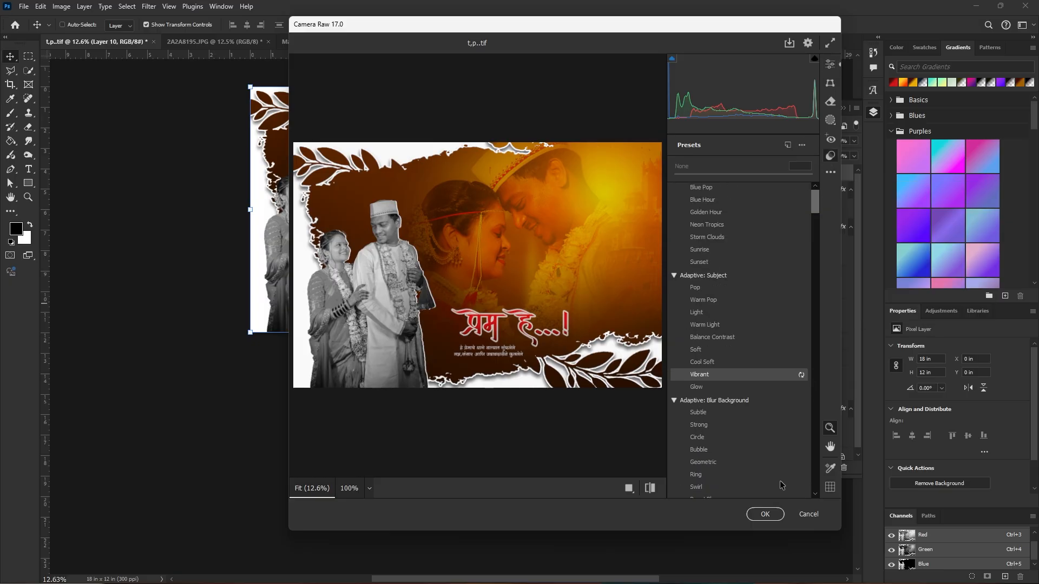
scroll(774, 477, down, 10)
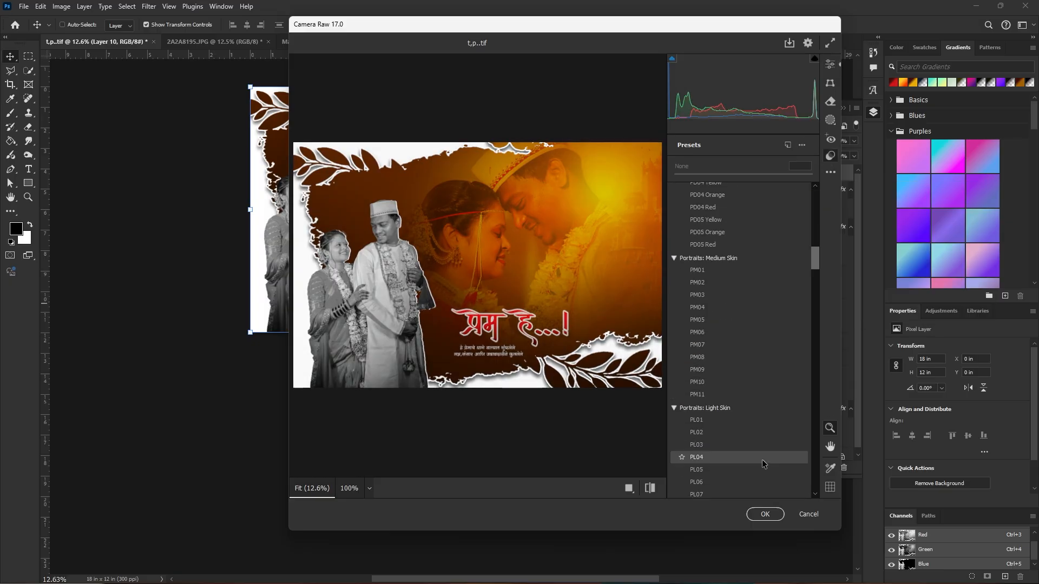
scroll(747, 455, down, 7)
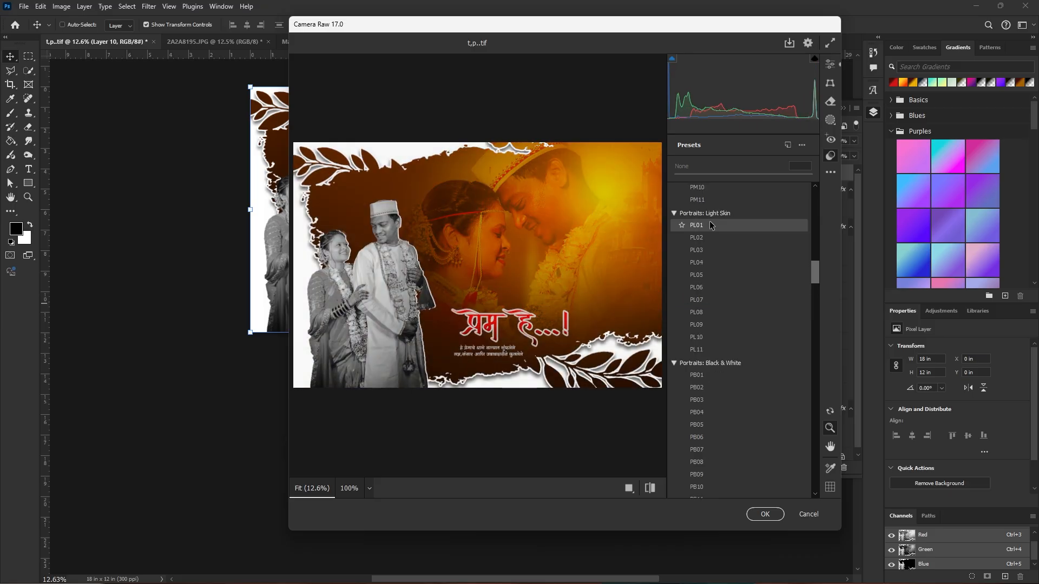
scroll(715, 244, up, 2)
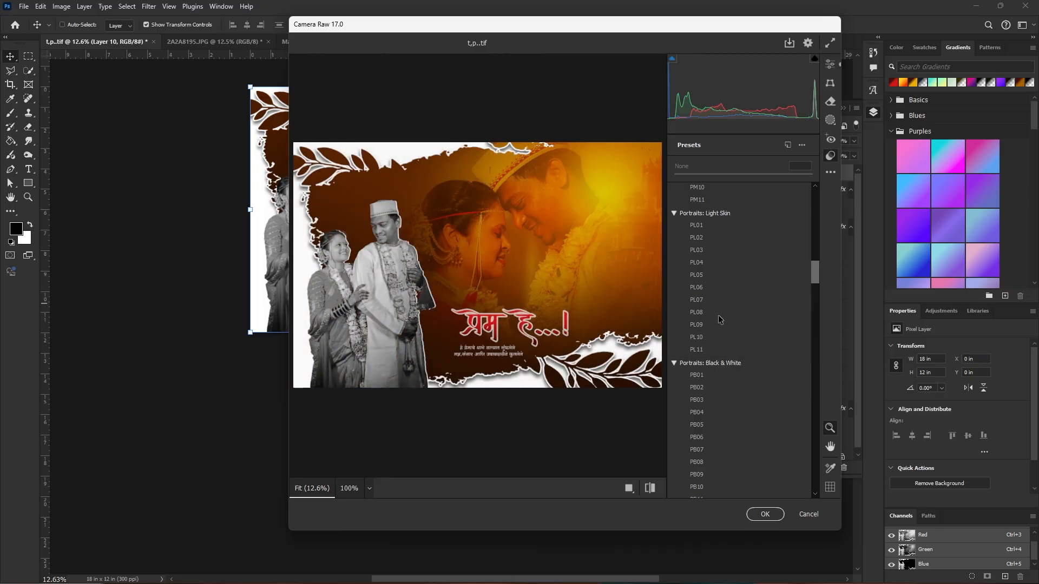
click(716, 286)
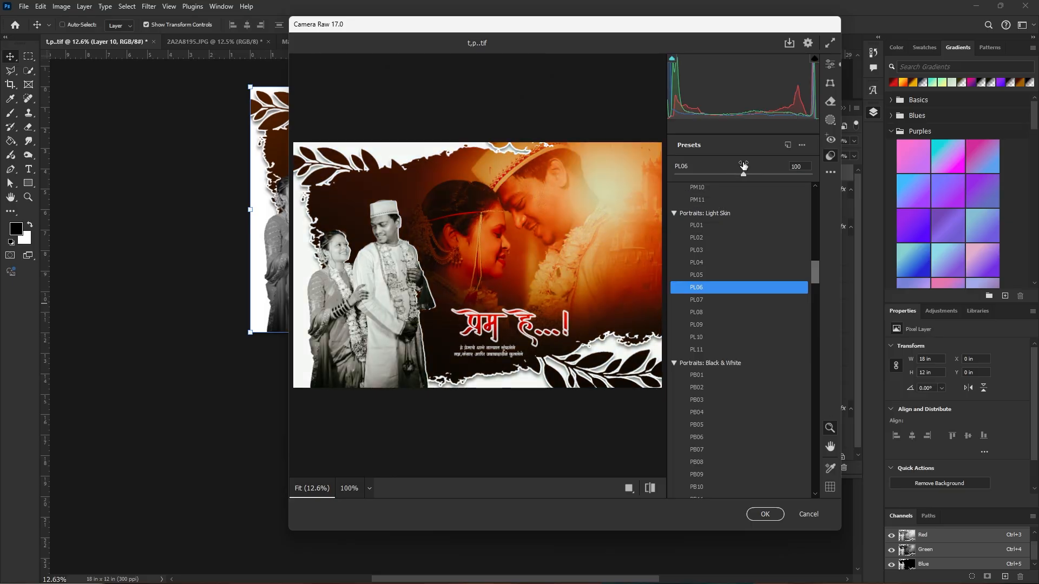
drag(743, 175, 704, 176)
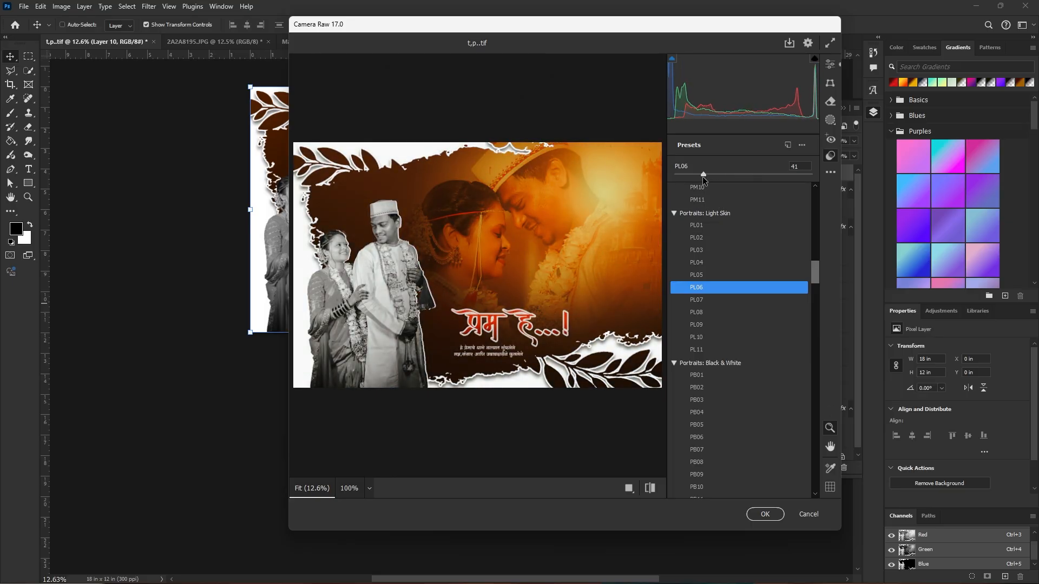
drag(704, 176, 699, 176)
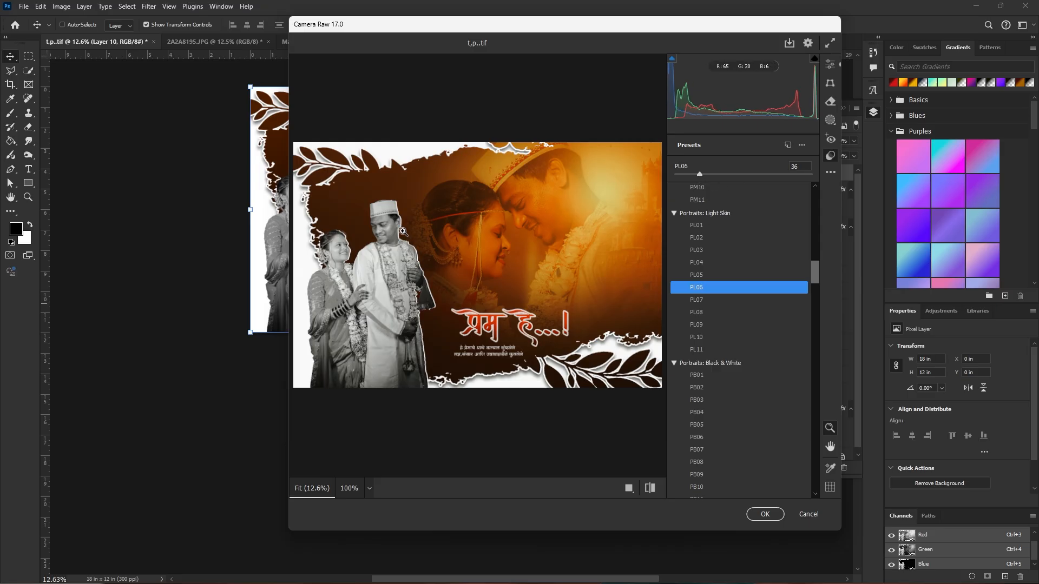
click(765, 514)
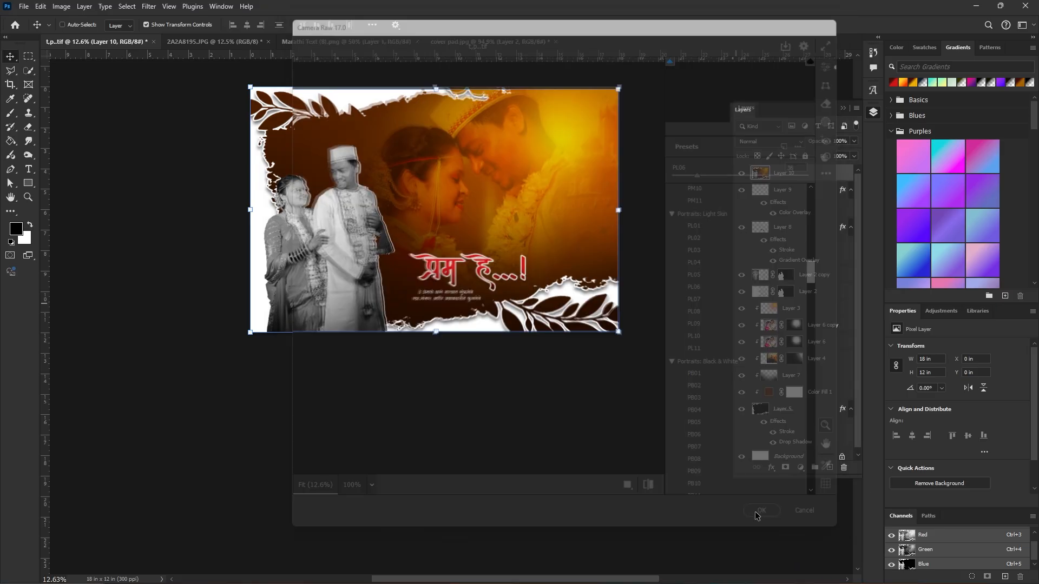
Examine the color-graded album page up close and as a whole, with no layer selected.
click(427, 320)
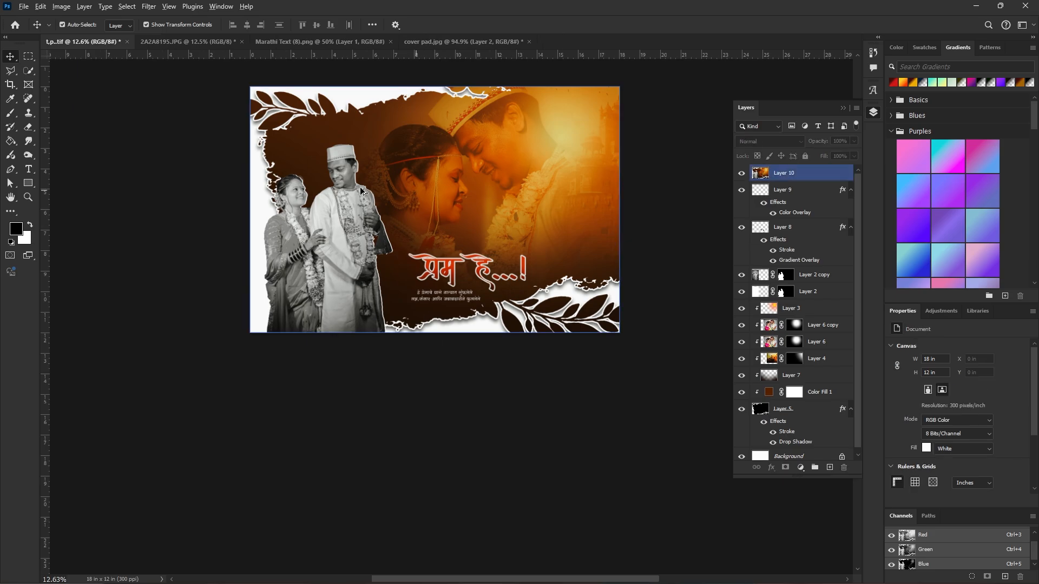
scroll(363, 166, up, 4)
scroll(364, 178, down, 4)
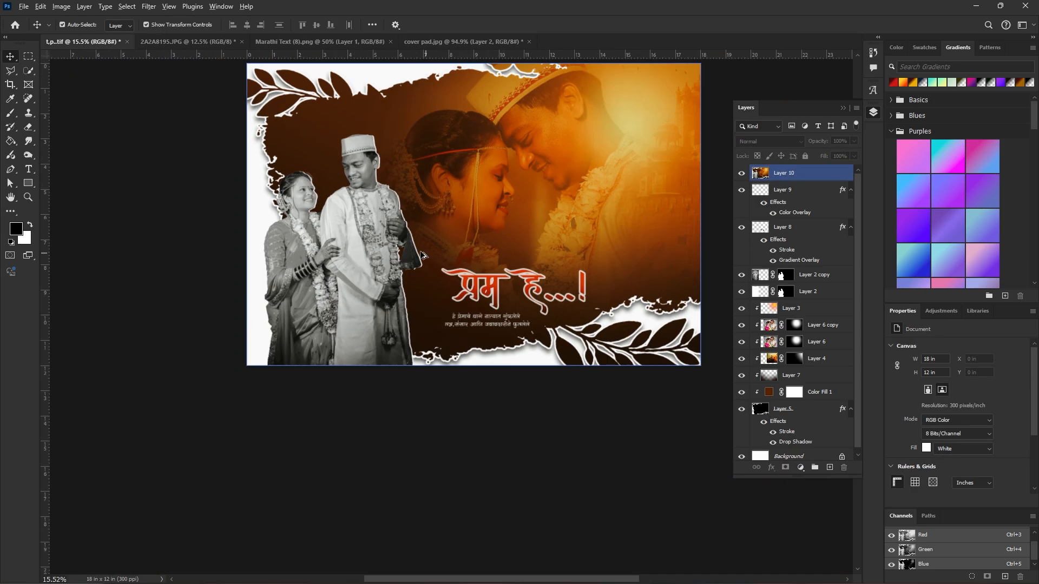
scroll(424, 253, up, 4)
scroll(423, 251, down, 1)
drag(432, 239, 394, 330)
scroll(398, 336, down, 3)
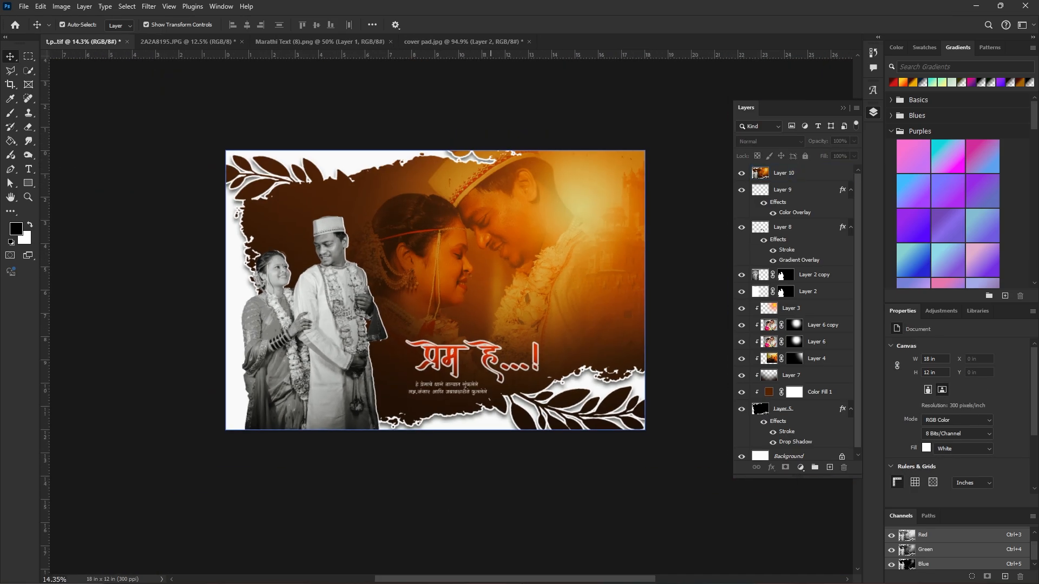
Save a layered TIFF copy over t,p..tif in the psd folder, with no image compression, interleaved pixels and RLE layer compression.
key(ctrl+alt+s)
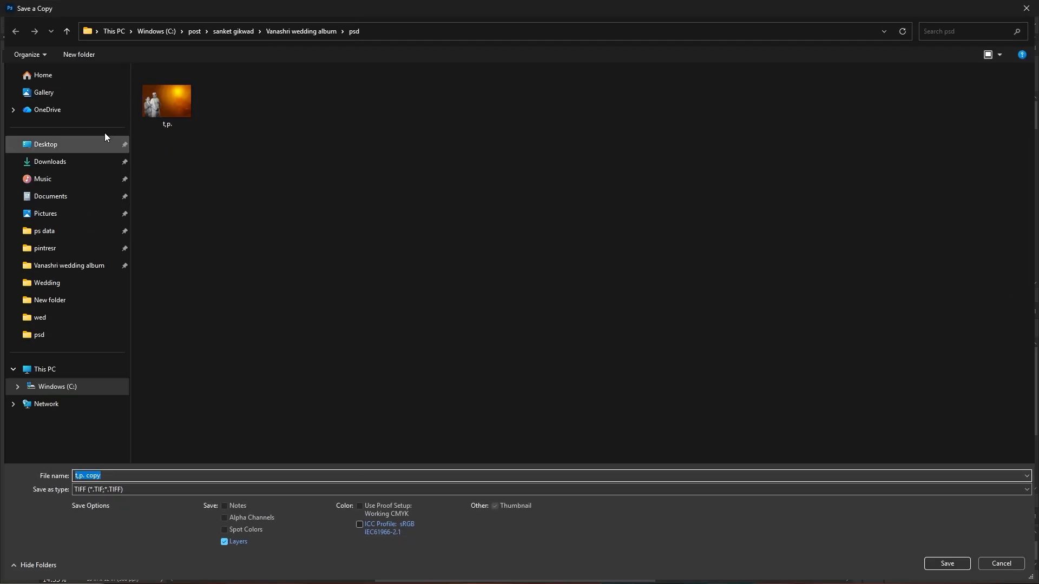
click(66, 31)
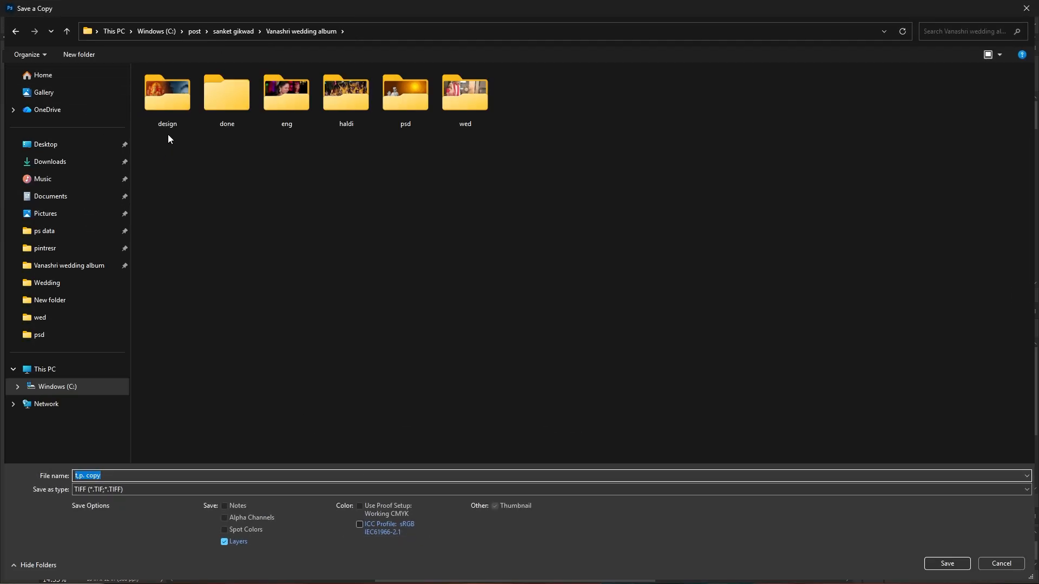
click(408, 116)
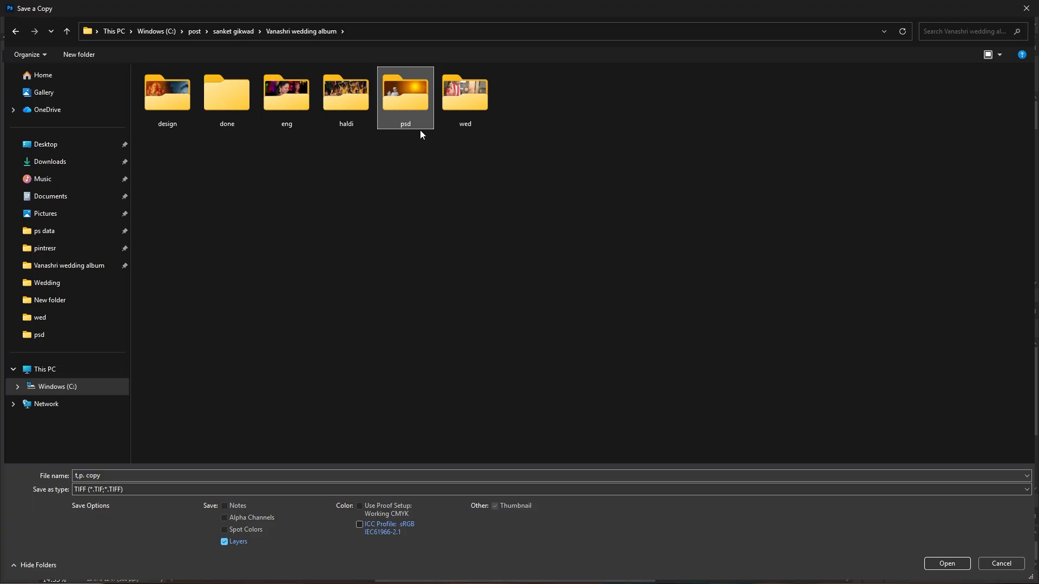
double_click(418, 118)
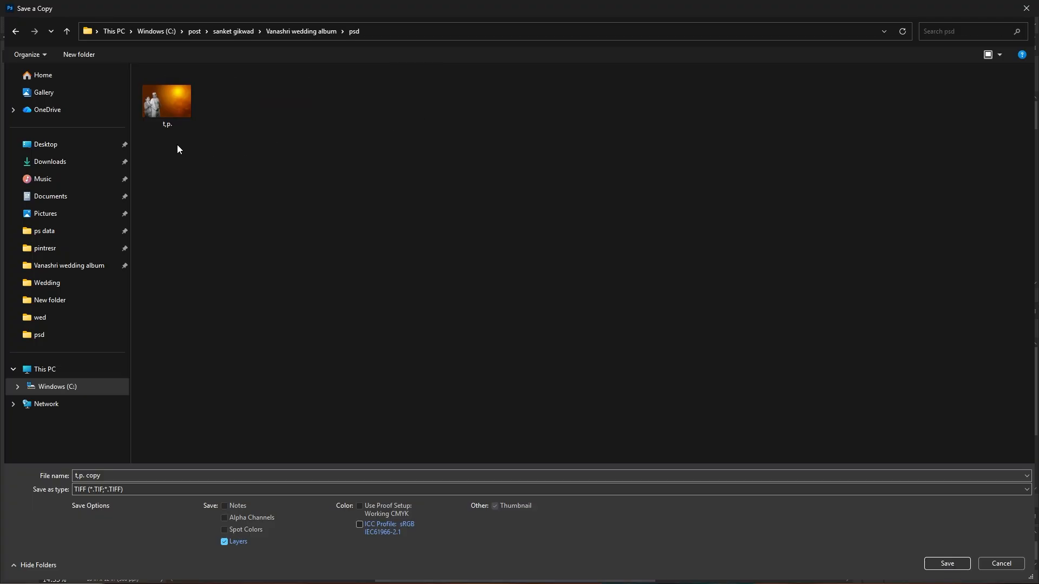
click(179, 122)
click(926, 563)
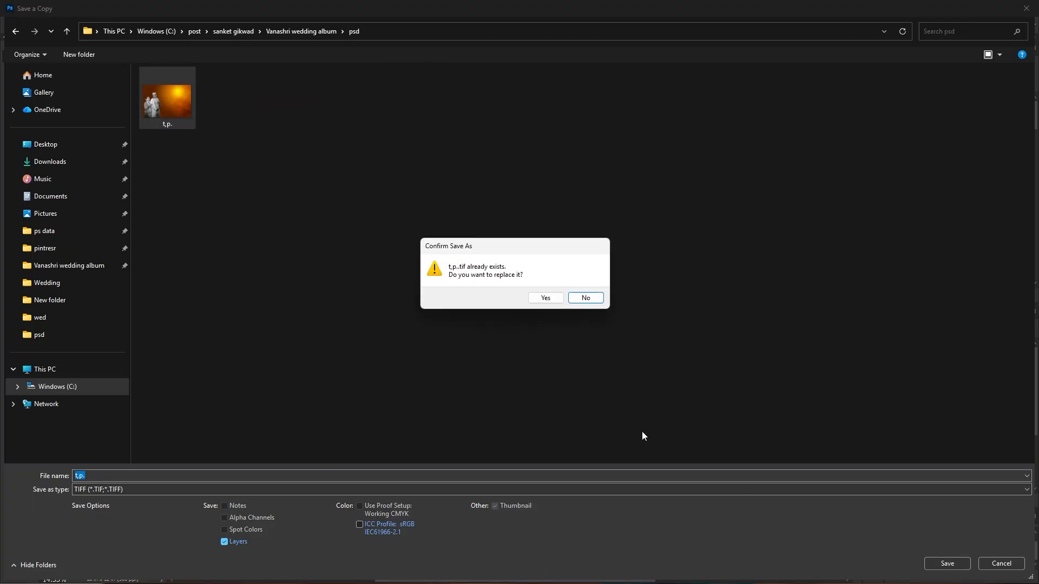
click(546, 298)
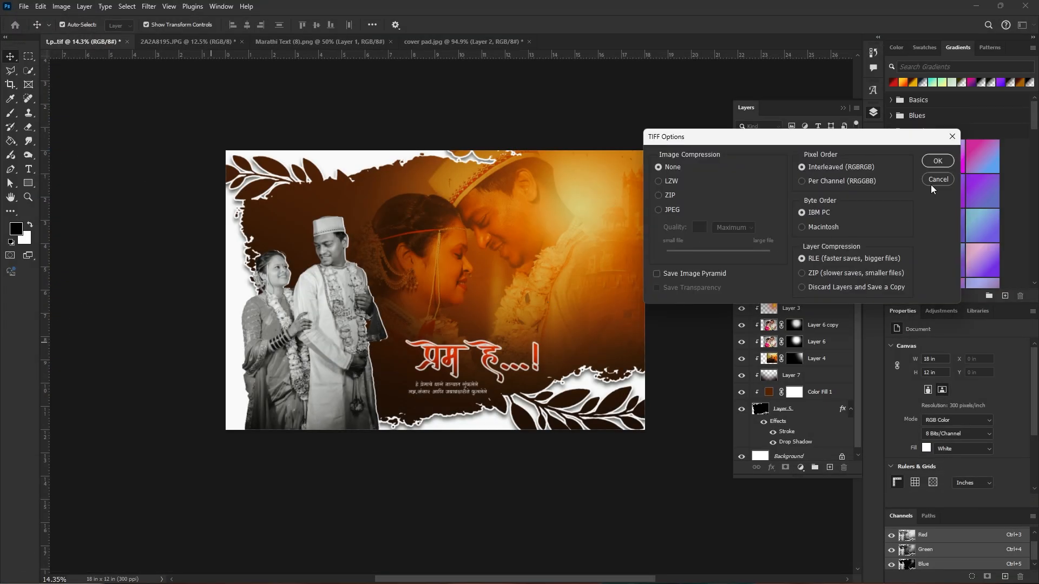
click(929, 162)
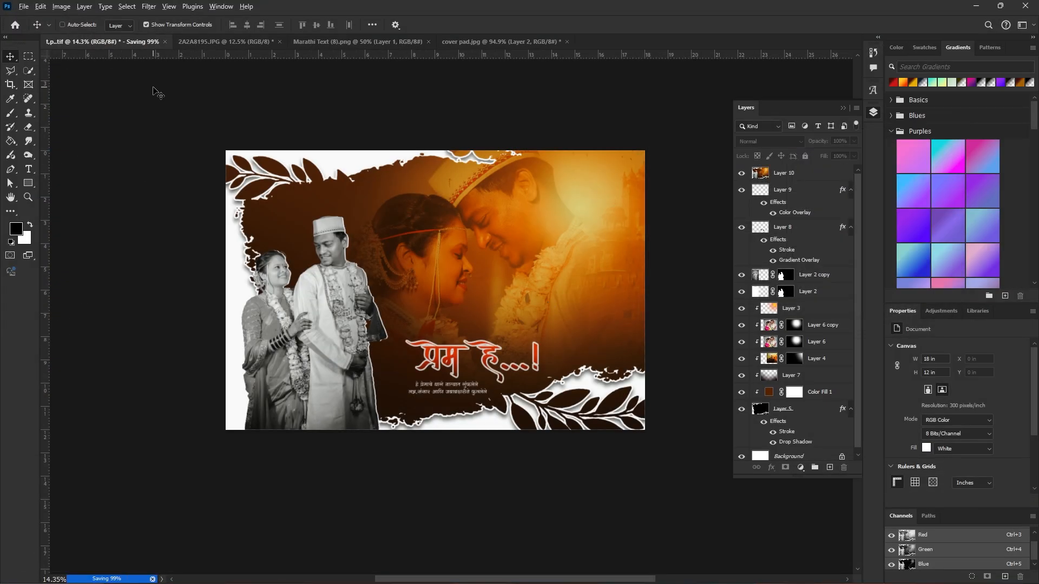
Begin saving another copy of the page as t,p. in JPEG format.
key(ctrl+alt+s)
click(541, 228)
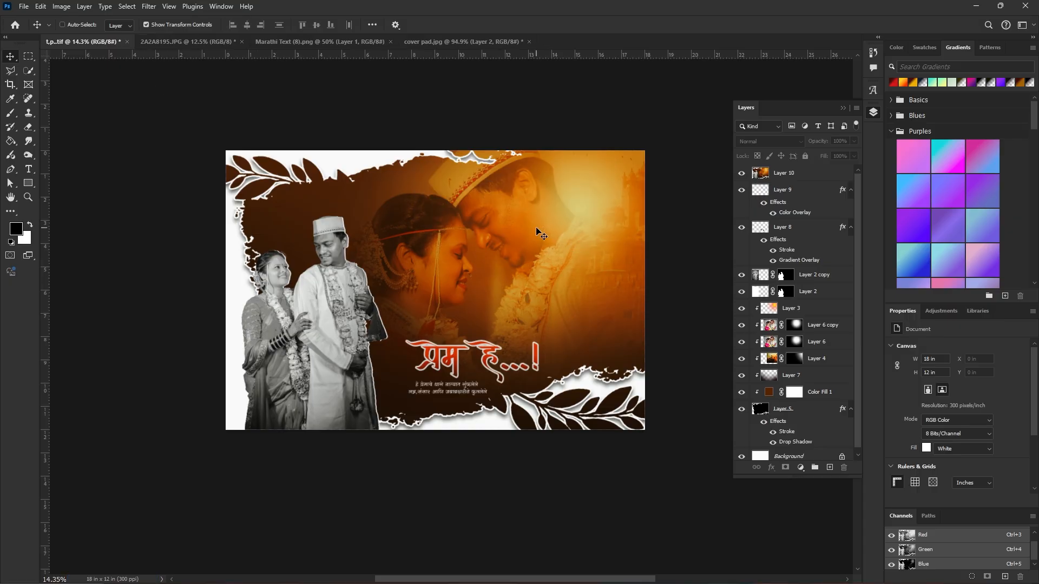
key(ctrl+alt+s)
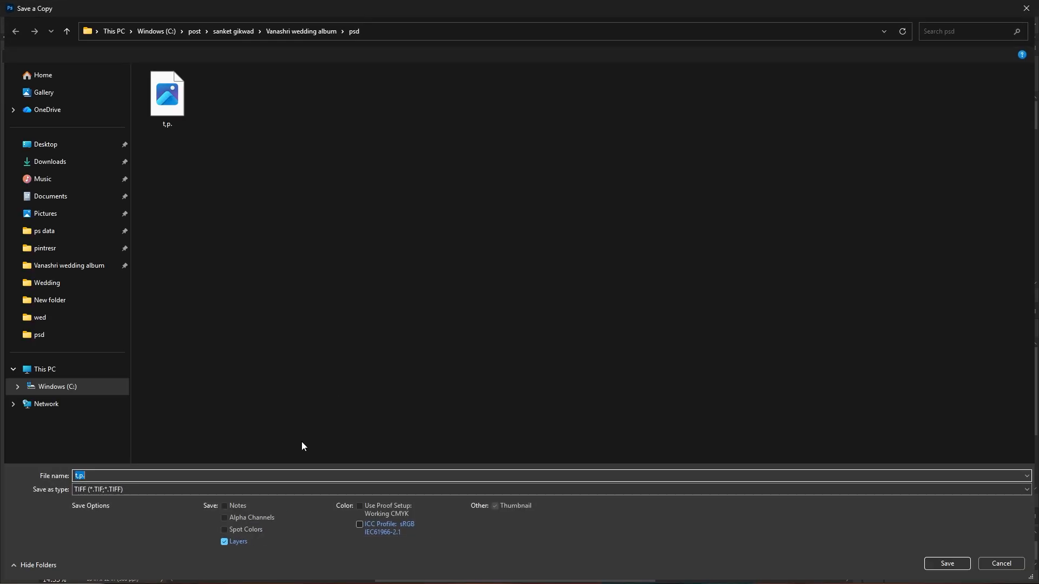
click(225, 485)
click(223, 366)
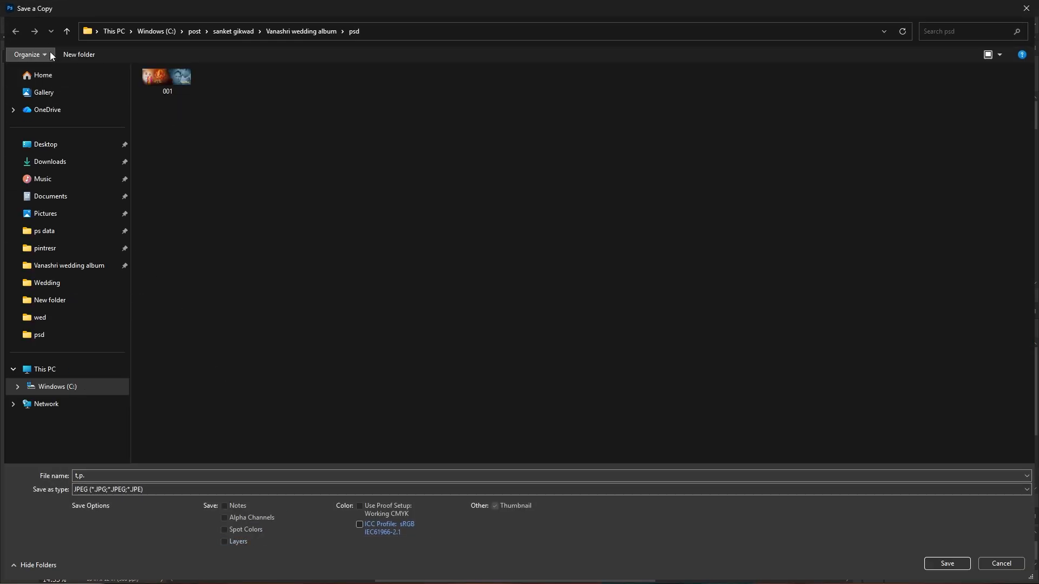